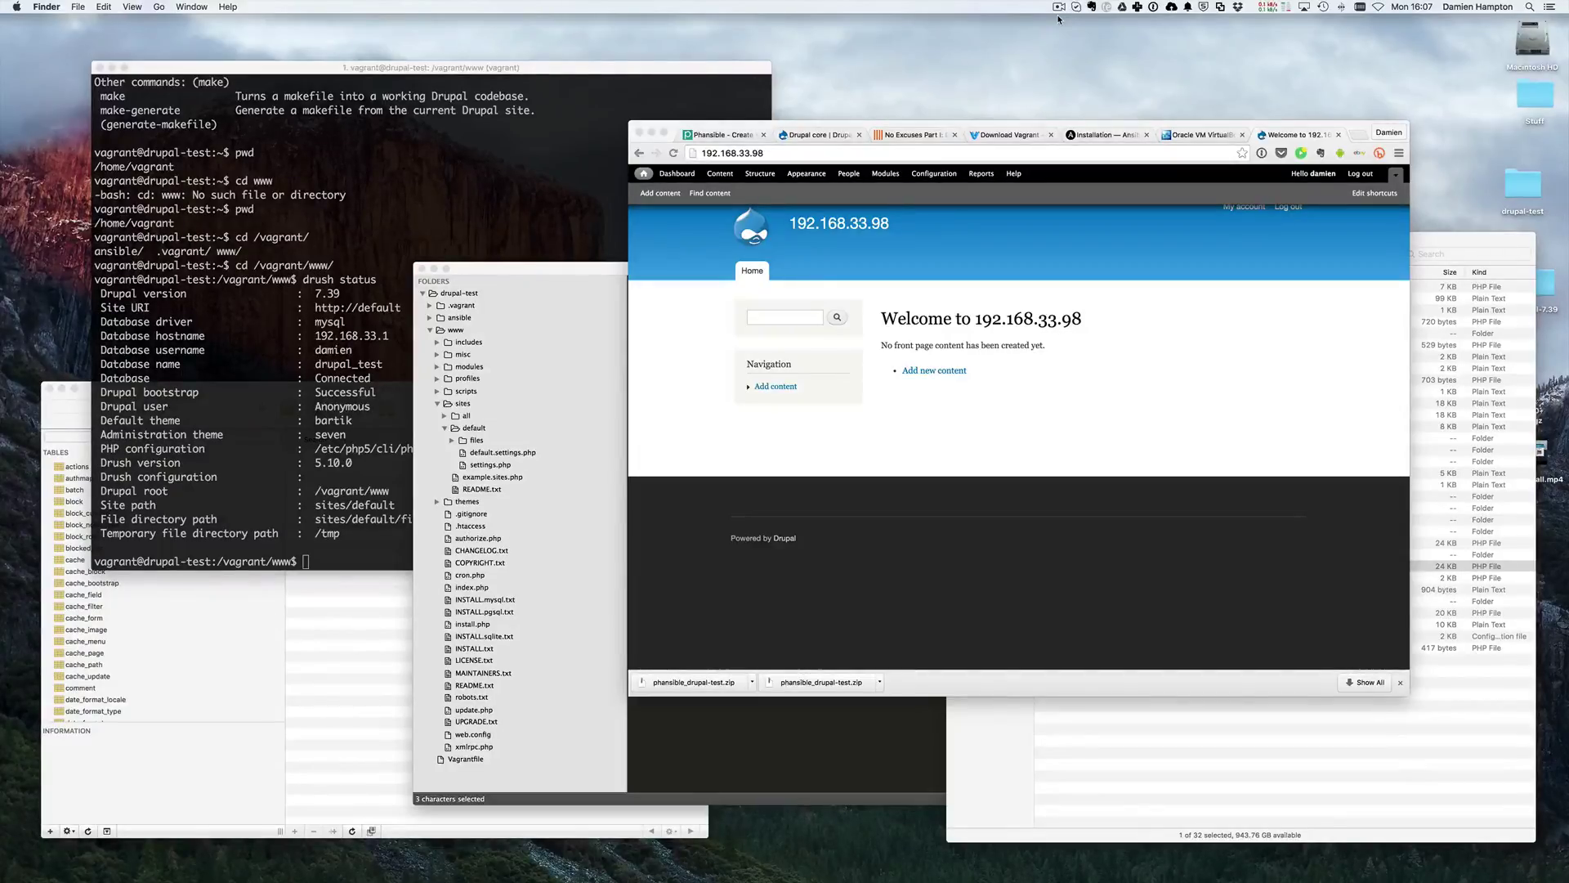
- Review the all.yml server settings in Sublime Text, then hide the editor
left_click_drag(593, 272, 576, 277)
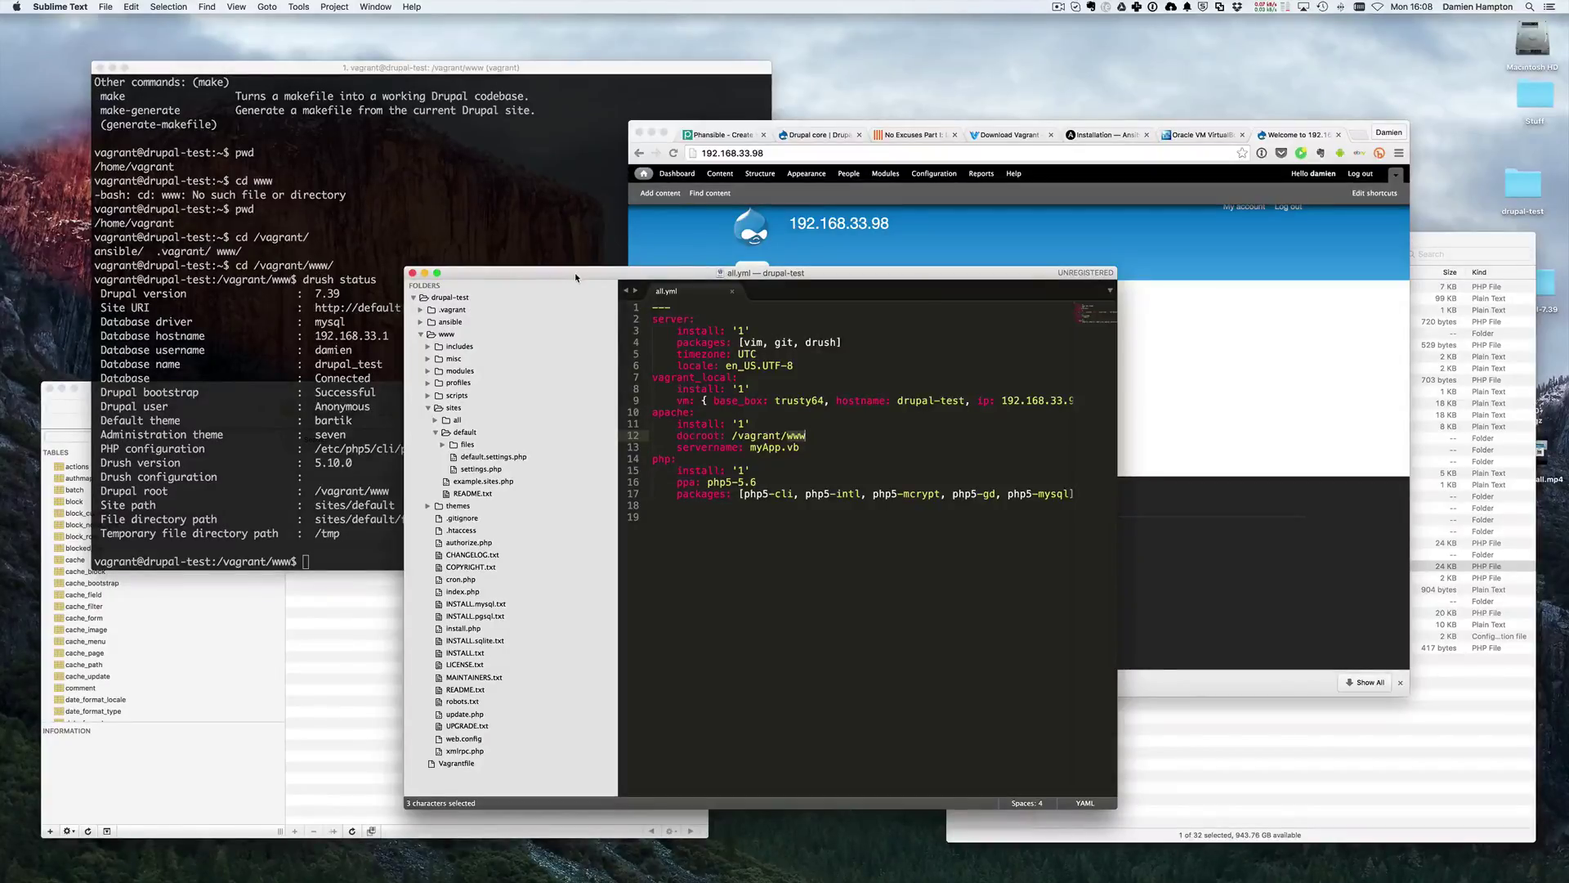
key("super+h")
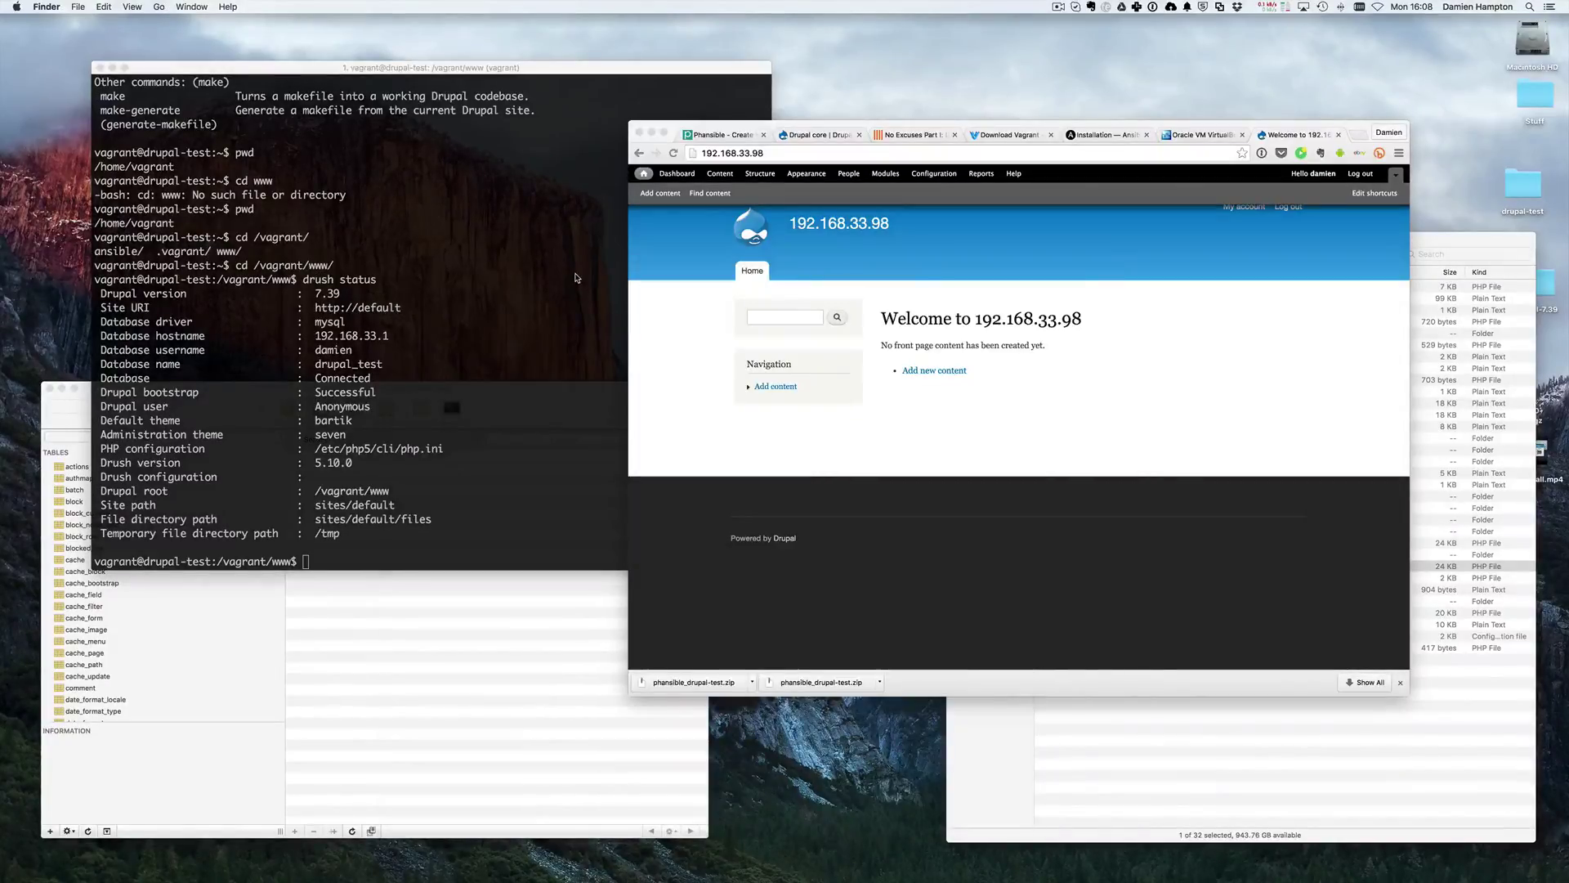
- Log out of the drupal-test VM and reconnect to it with vagrant ssh
left_click(511, 361)
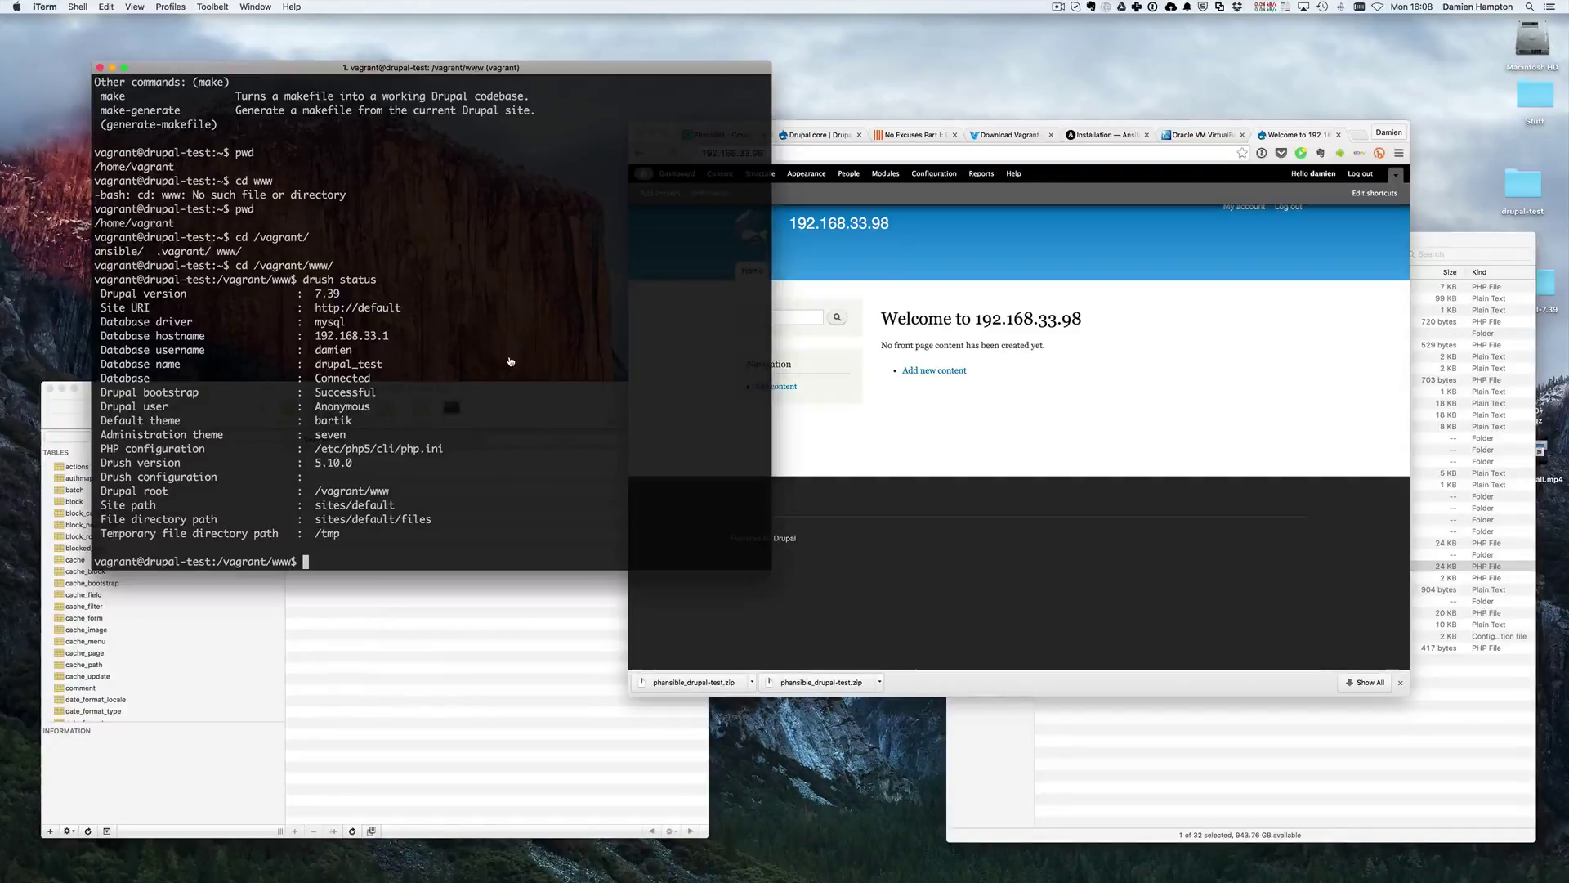
key("ctrl+d")
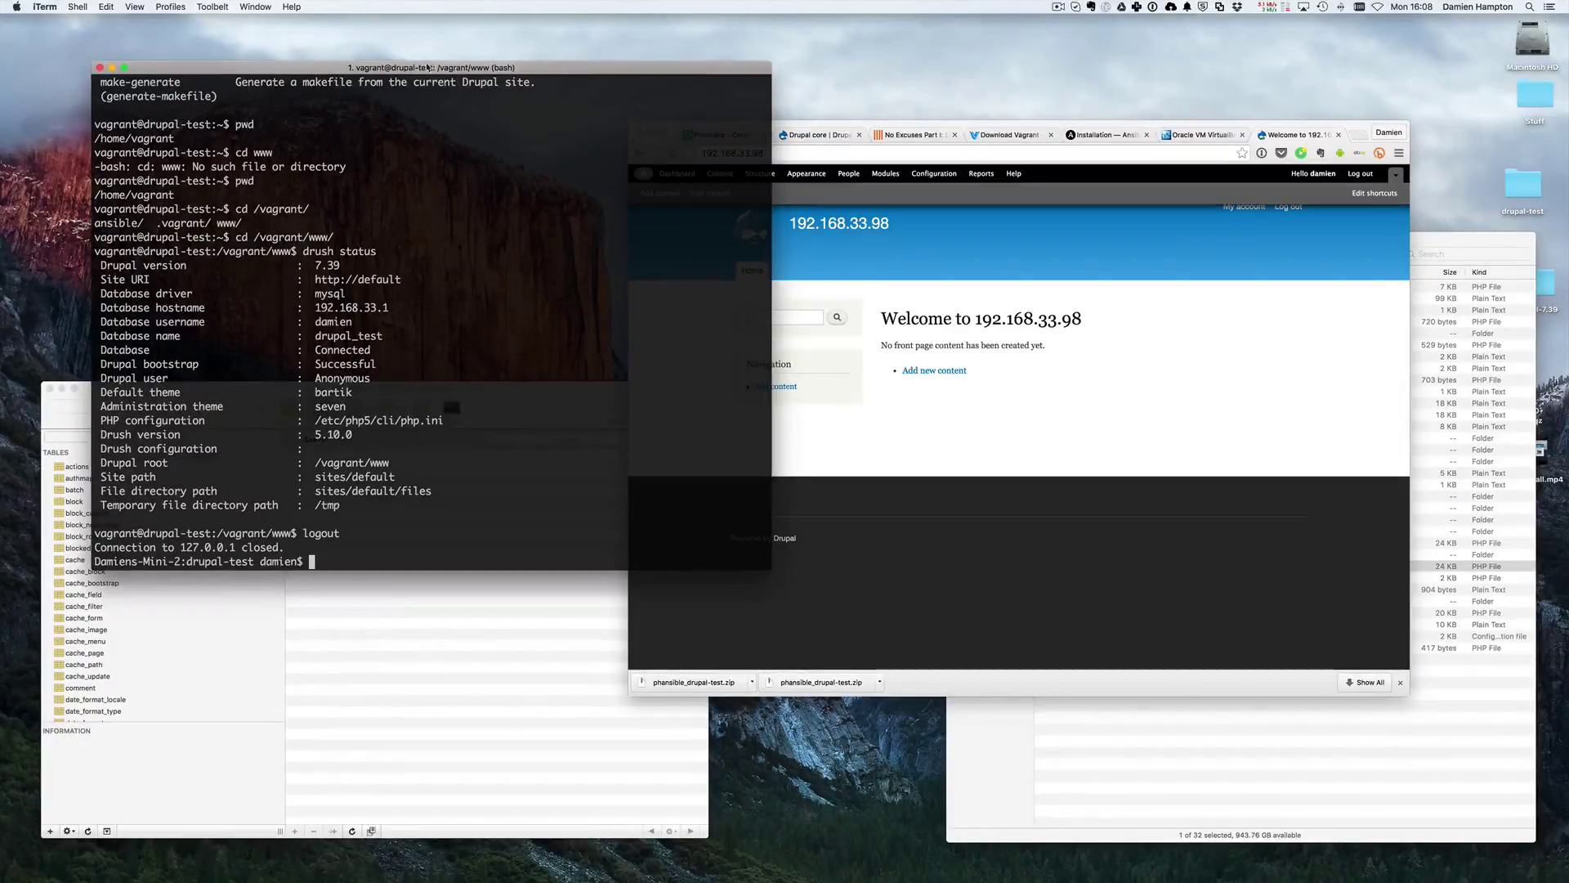
left_click_drag(428, 68, 453, 68)
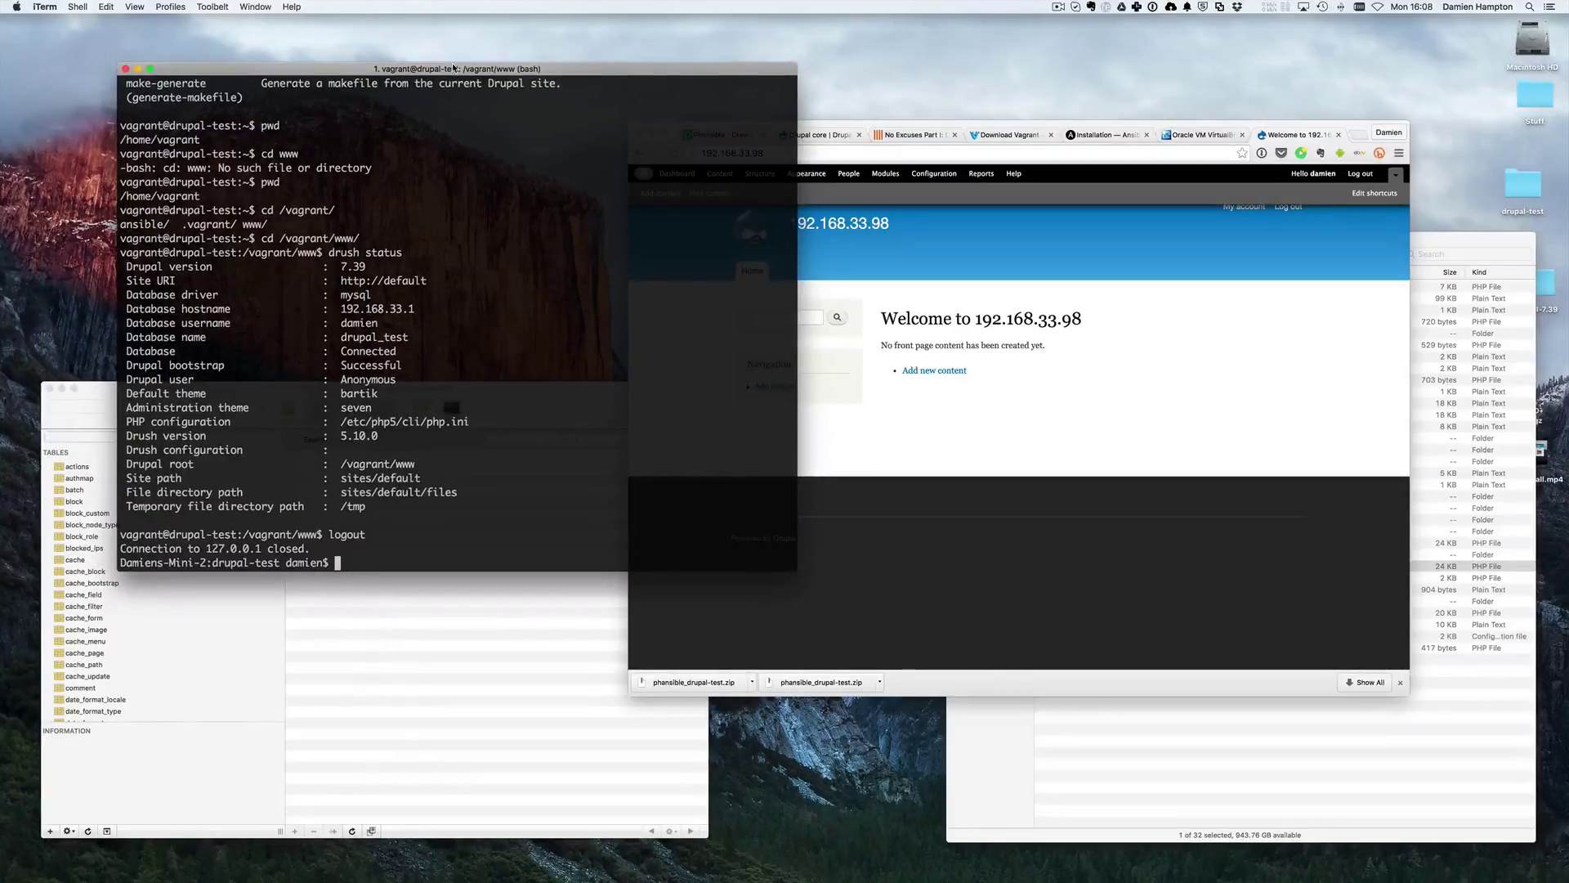
key("Up")
key("Return")
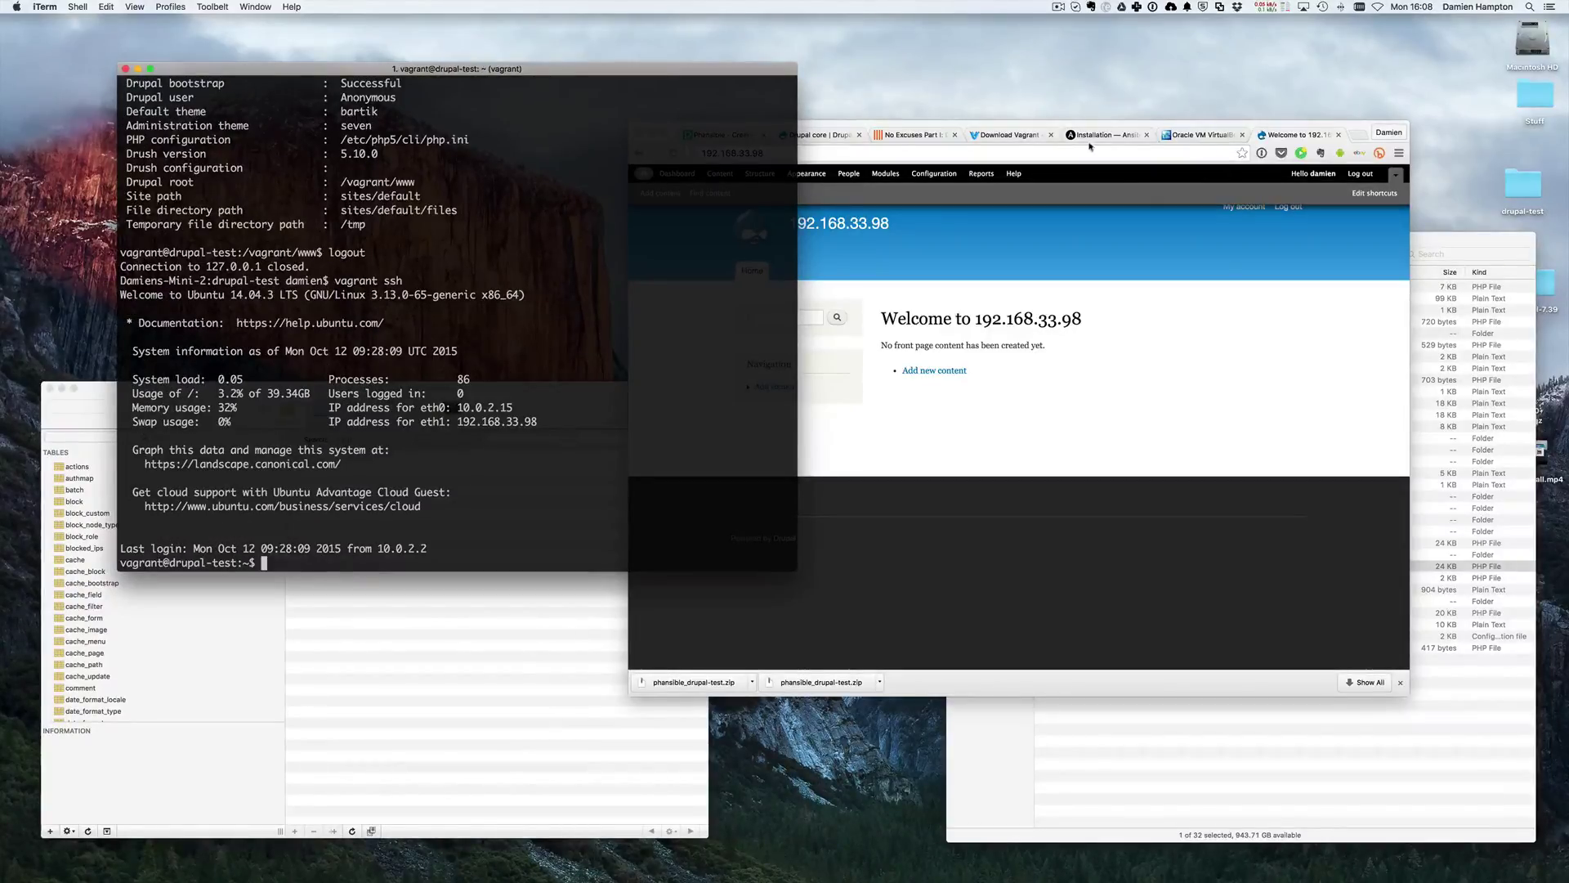
- Look through the Phansible, Vagrant, Ansible and VirtualBox tabs in Chrome
left_click(946, 263)
left_click(720, 135)
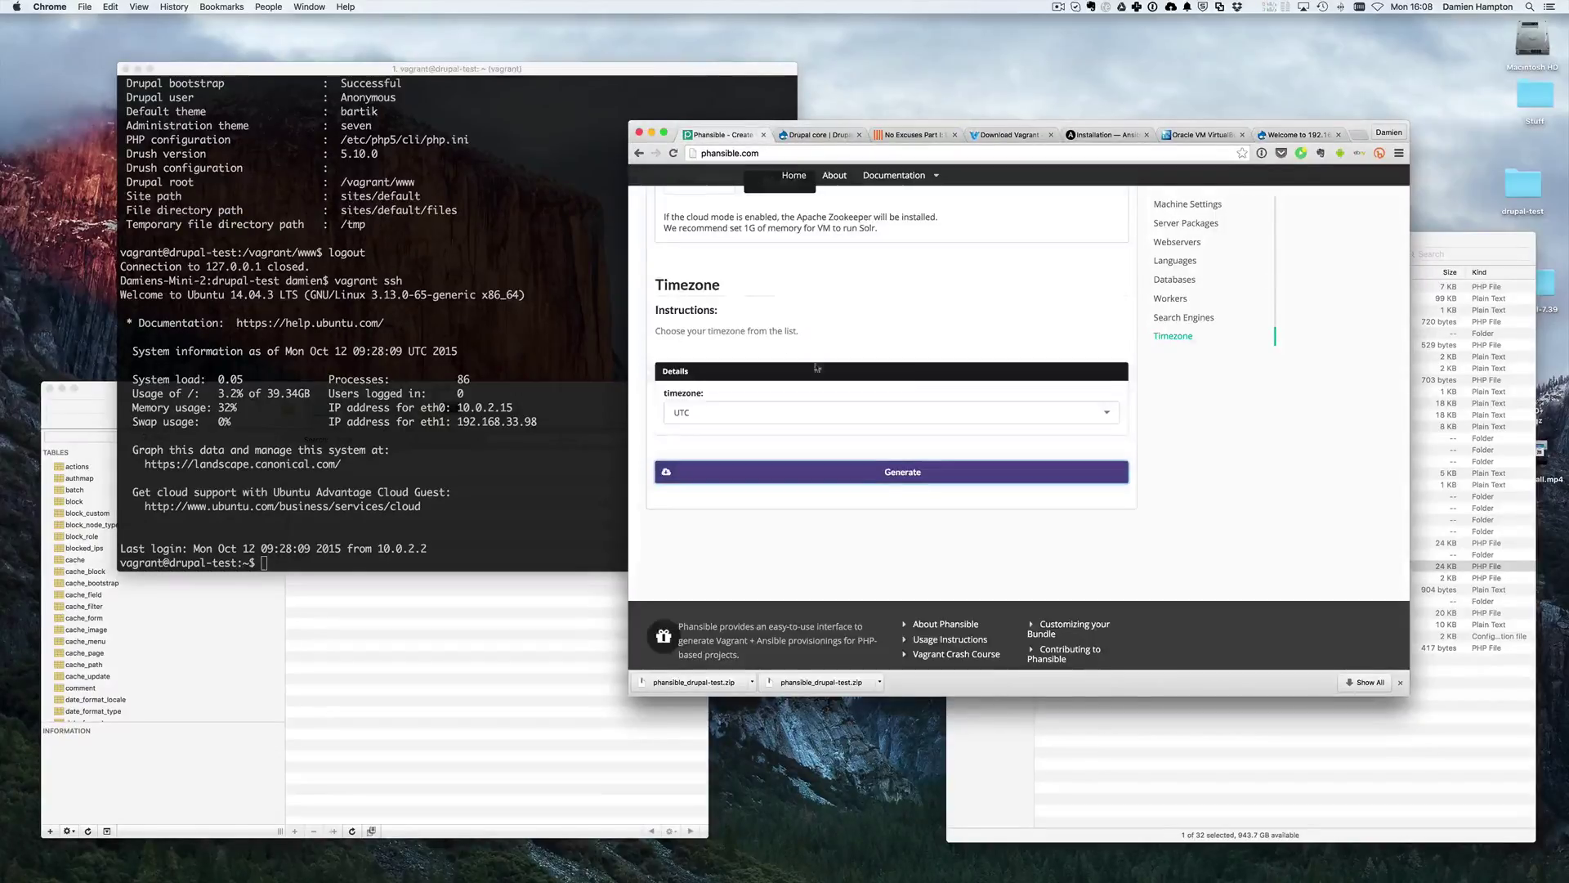
scroll(766, 296, "up", 10)
scroll(766, 296, "up", 8)
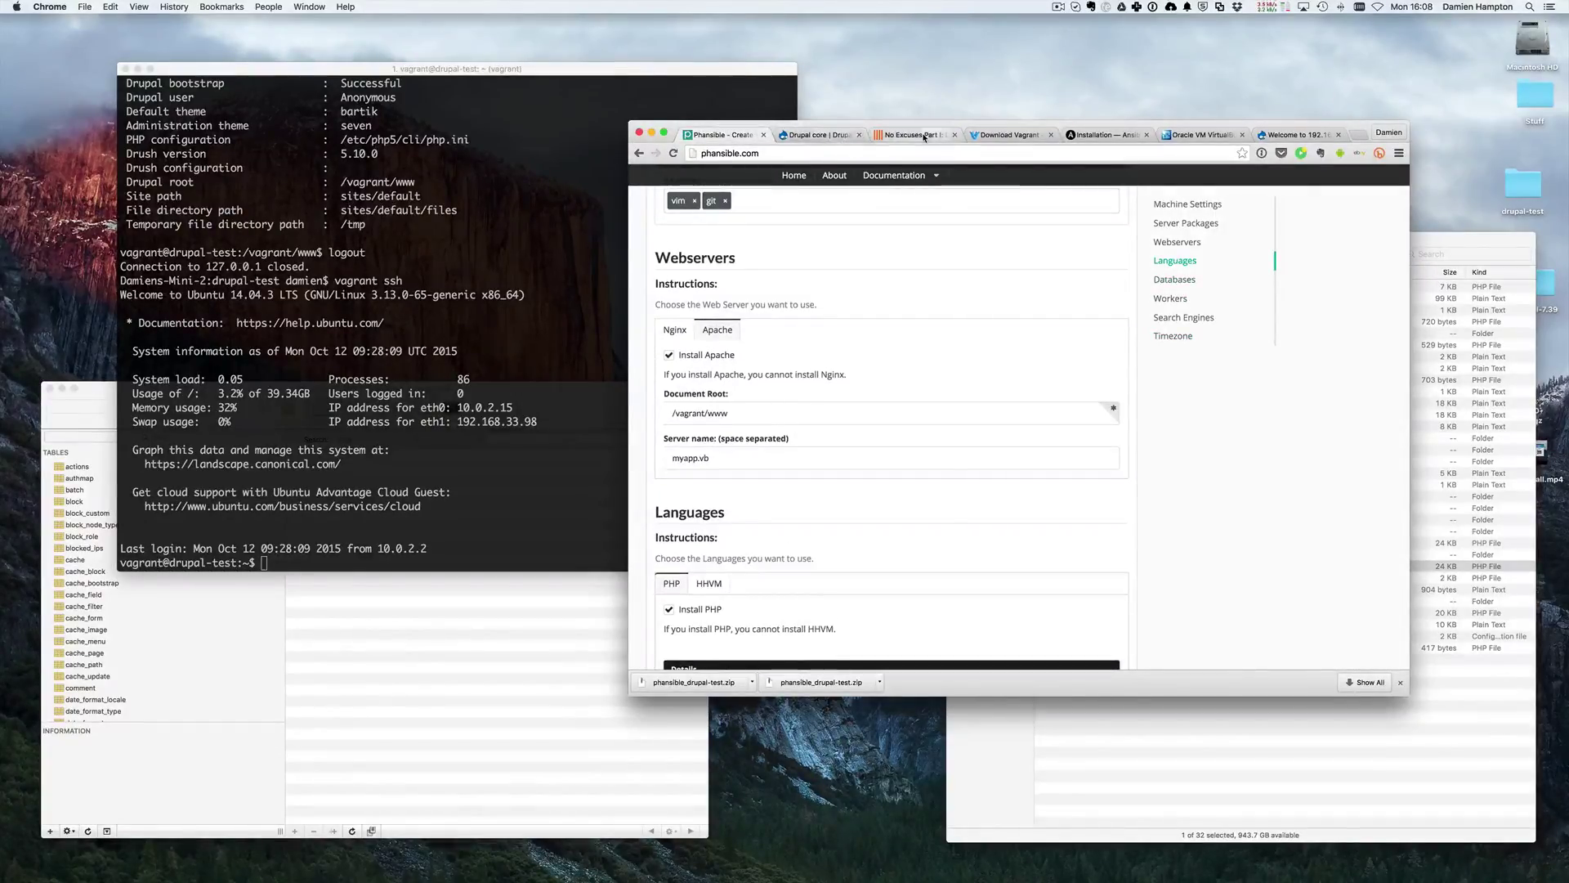
left_click(1008, 135)
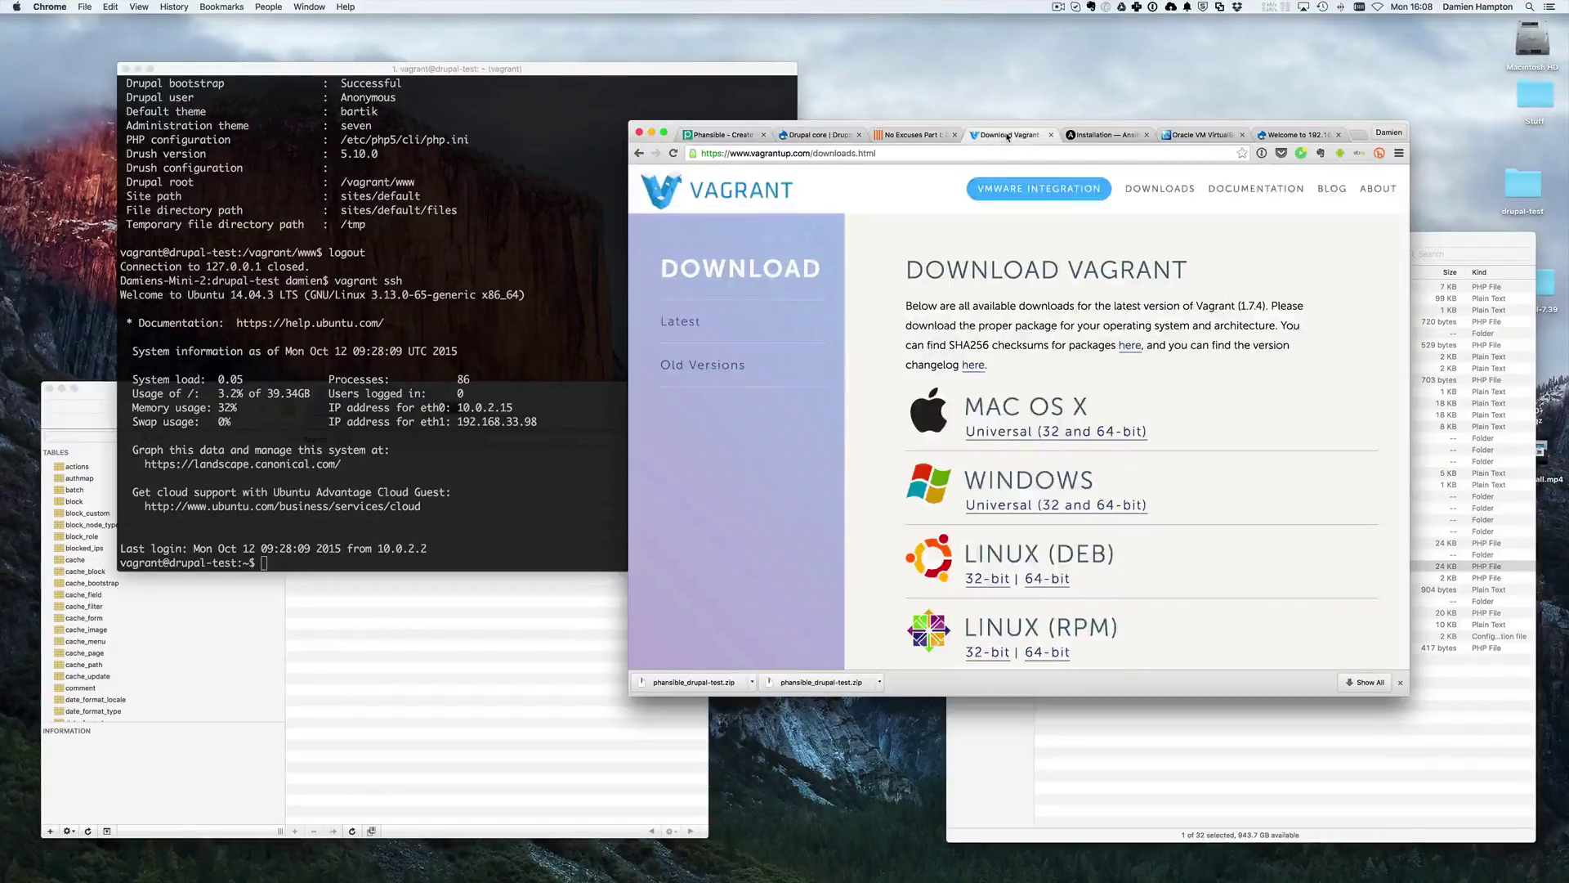
left_click(1108, 136)
left_click(1200, 136)
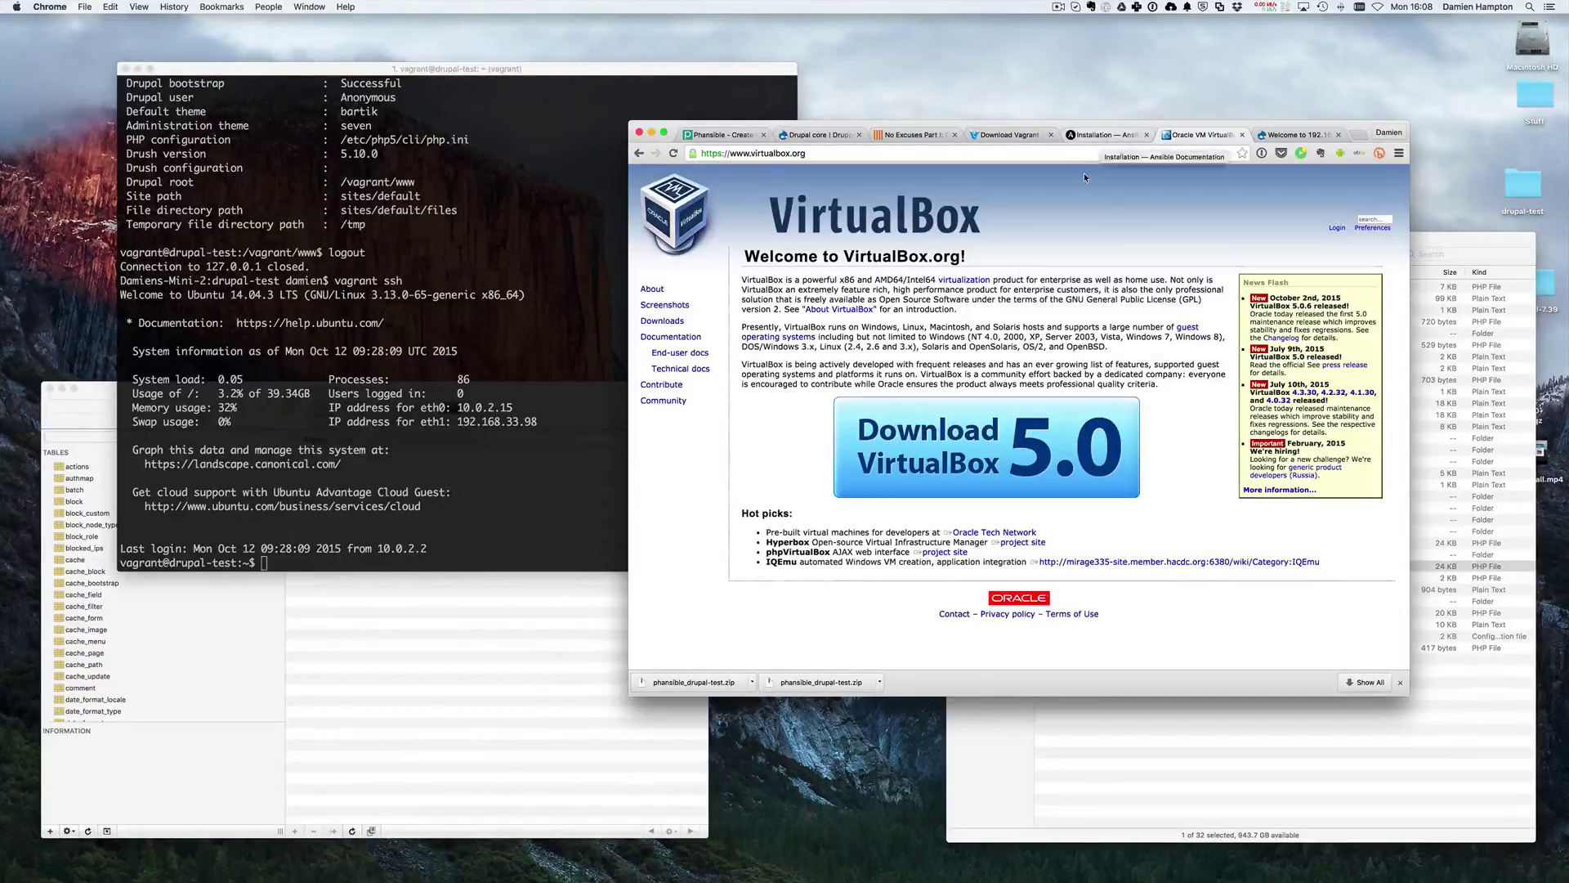
- Search 'drush' in a new tab and open the Drush documentation home page
key("super+t")
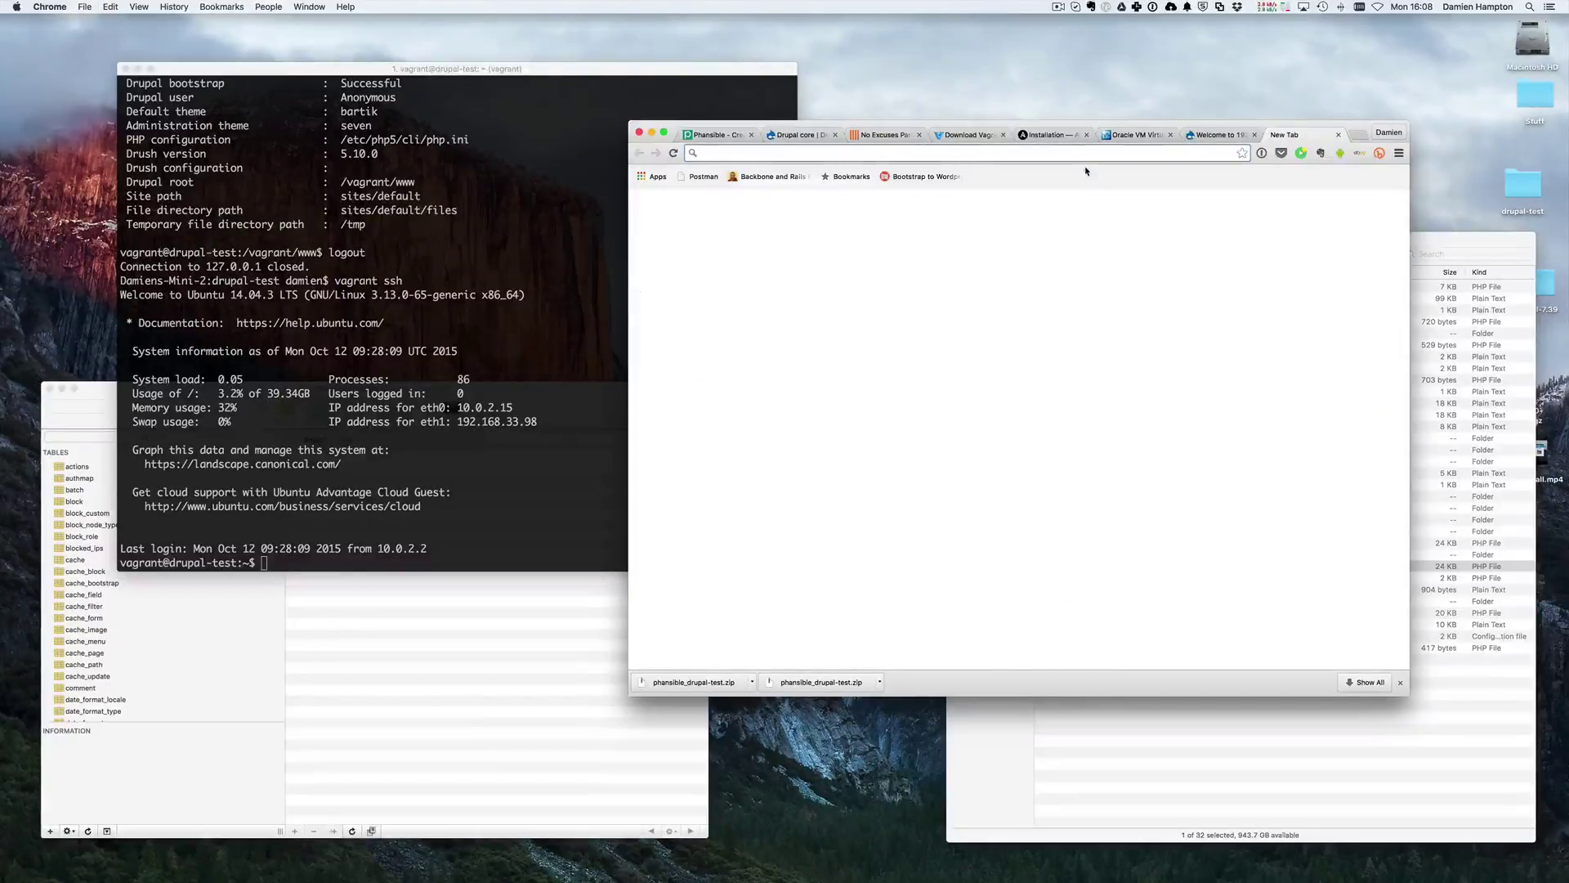
type("drush")
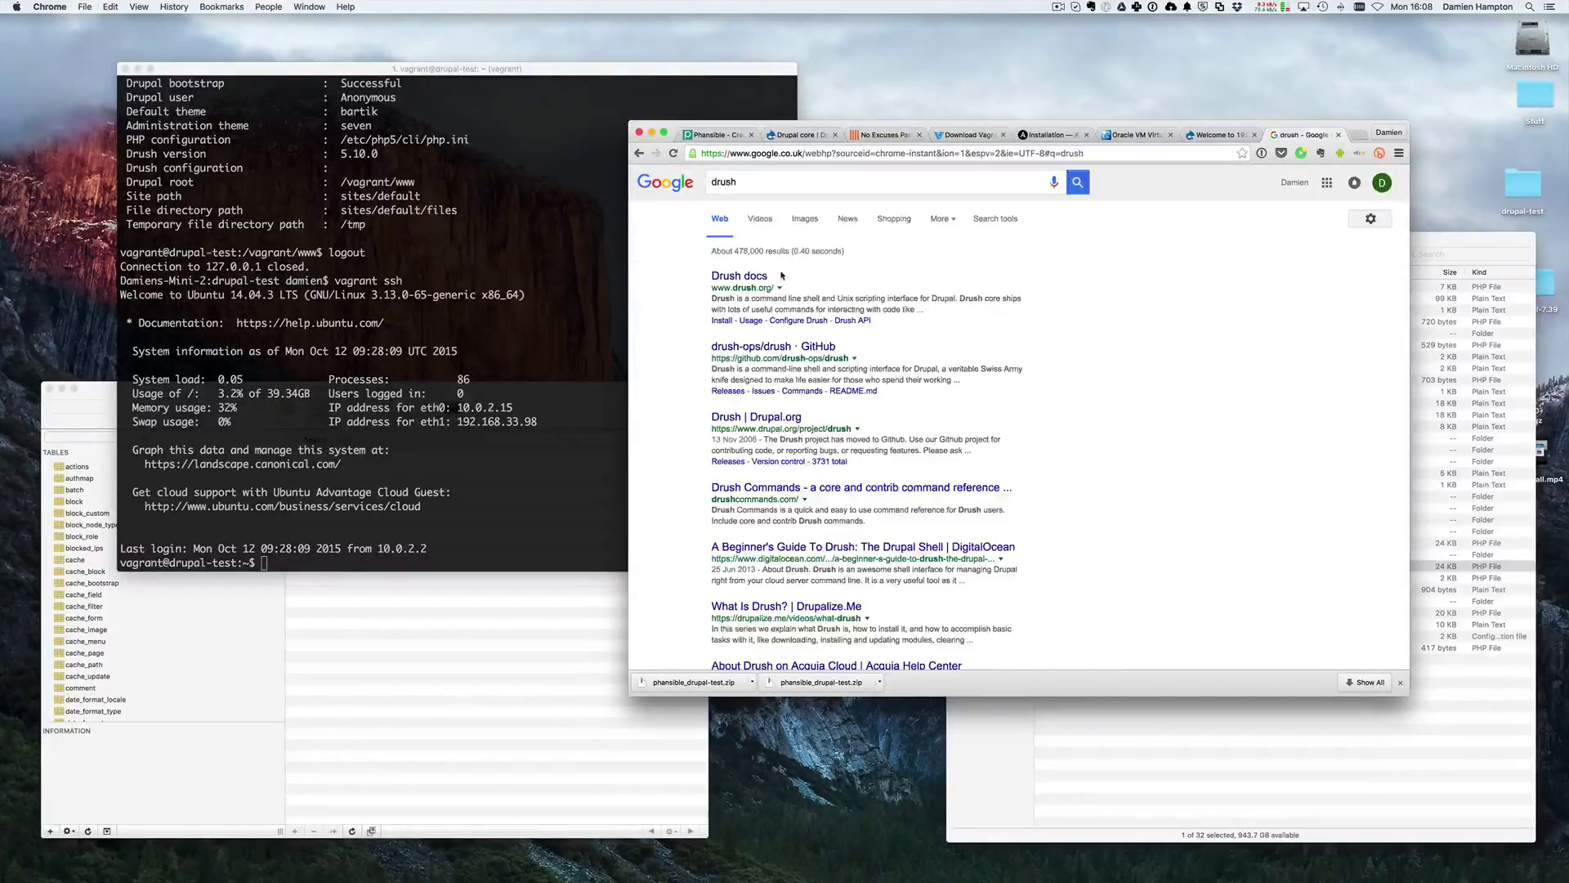
left_click(741, 284)
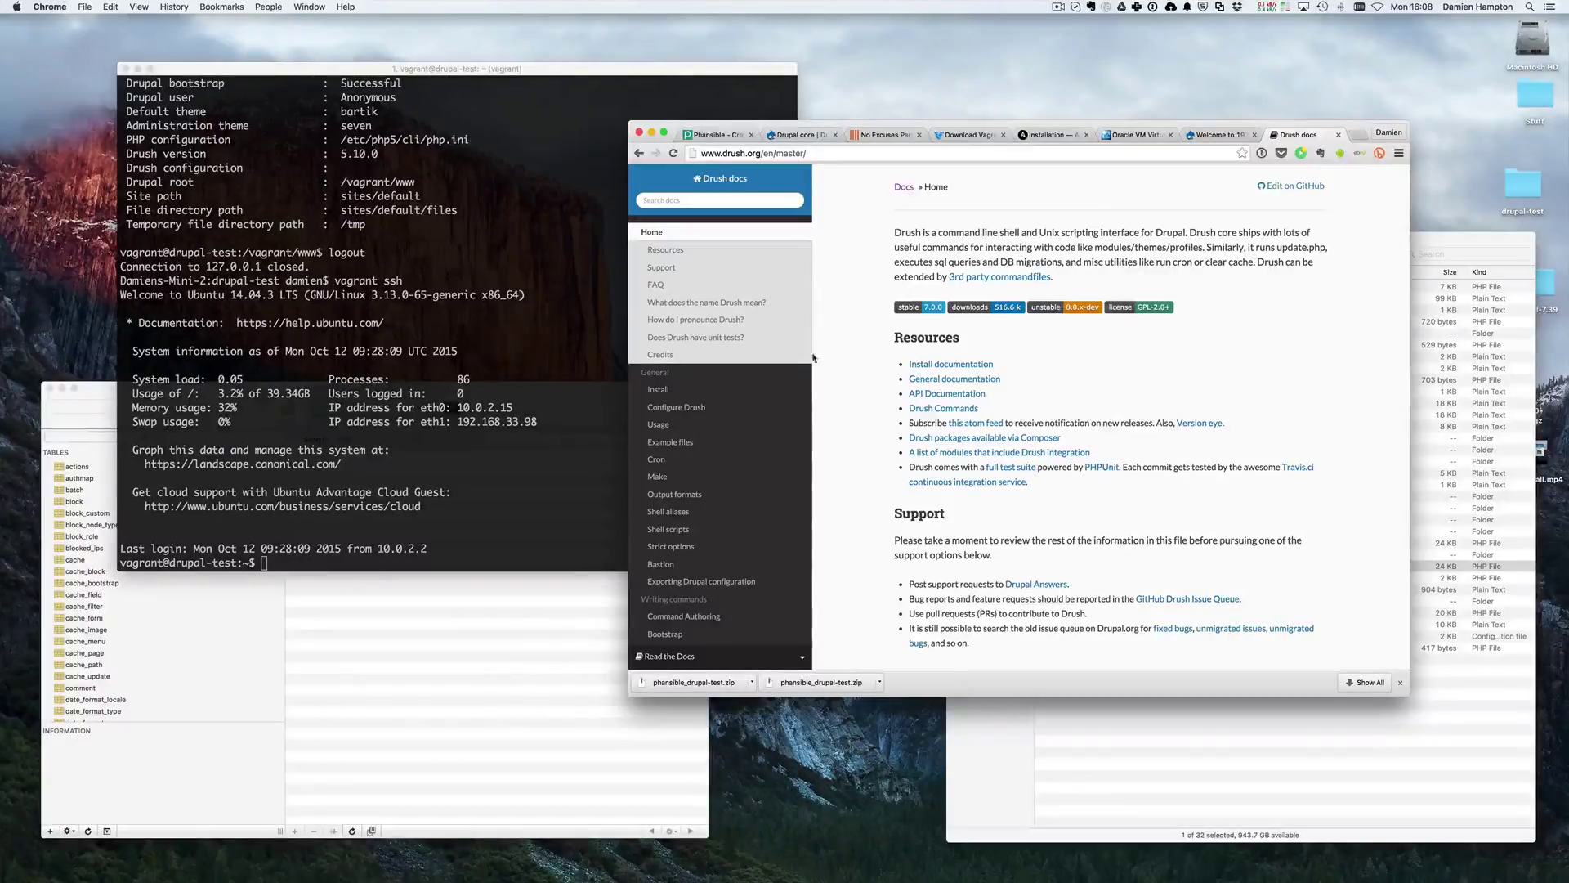
left_click_drag(976, 126, 869, 127)
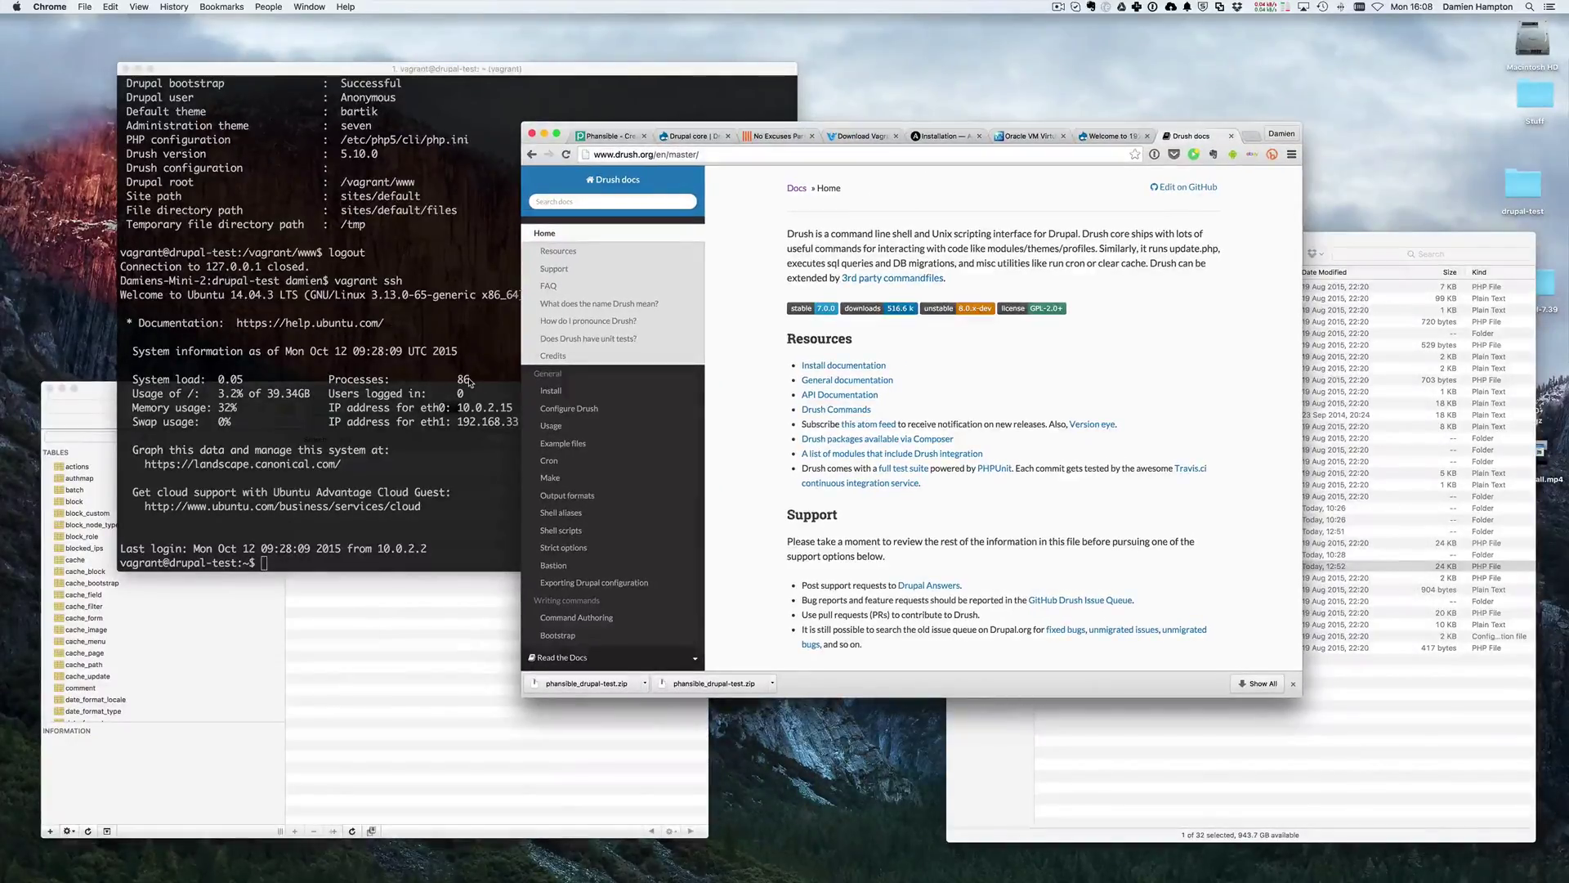
scroll(859, 237, "down", 1)
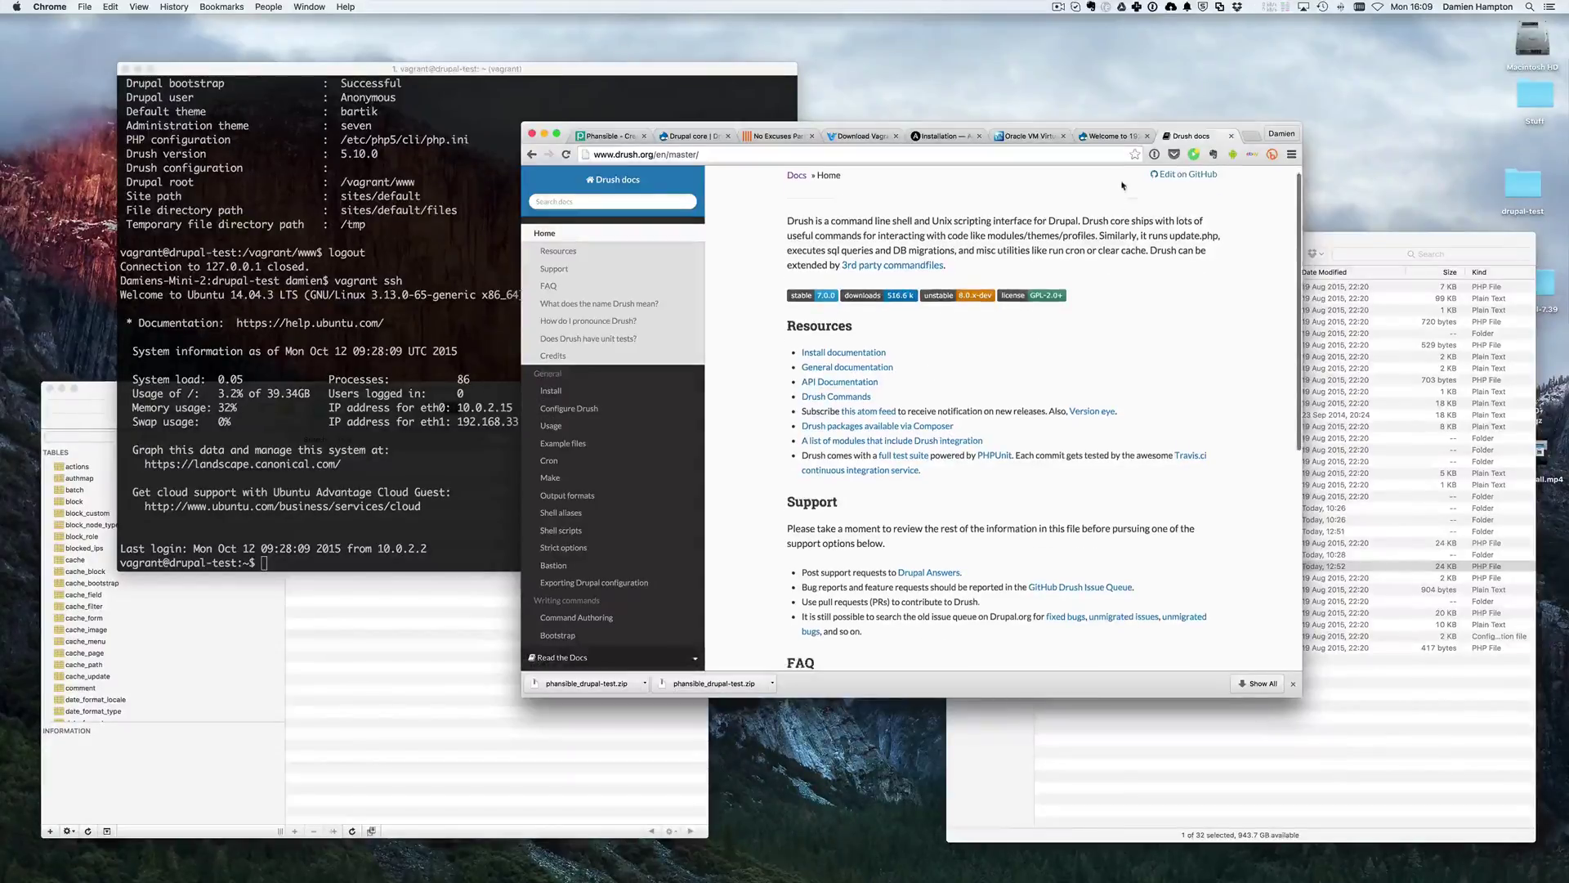
- Reload the 192.168.33.98 Drupal site and bring up the Add content type list
left_click(1111, 137)
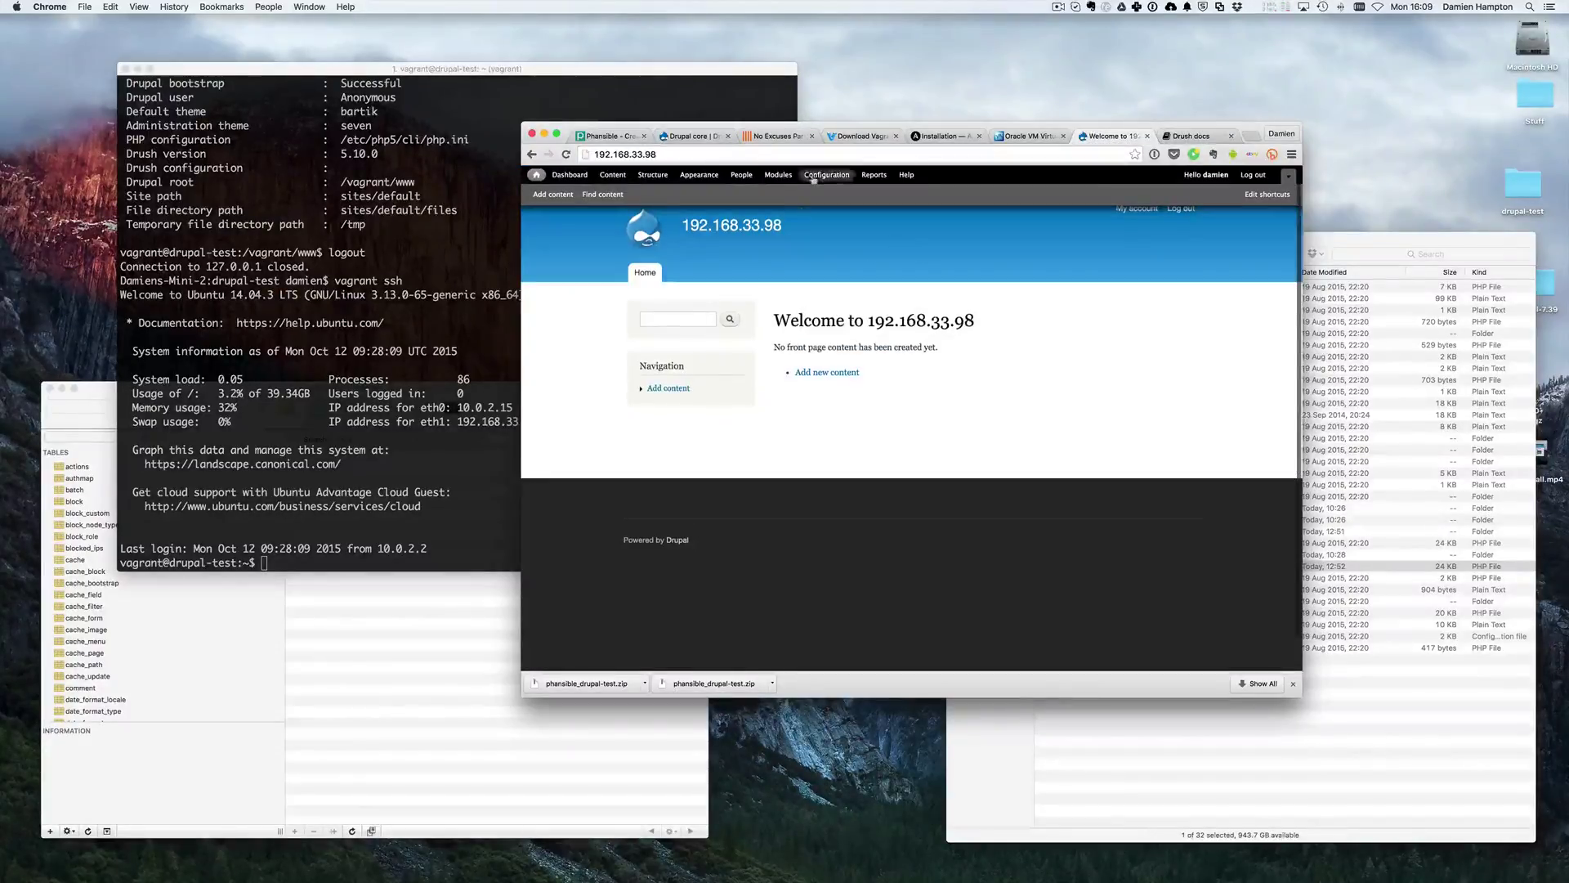
left_click(691, 154)
key("Return")
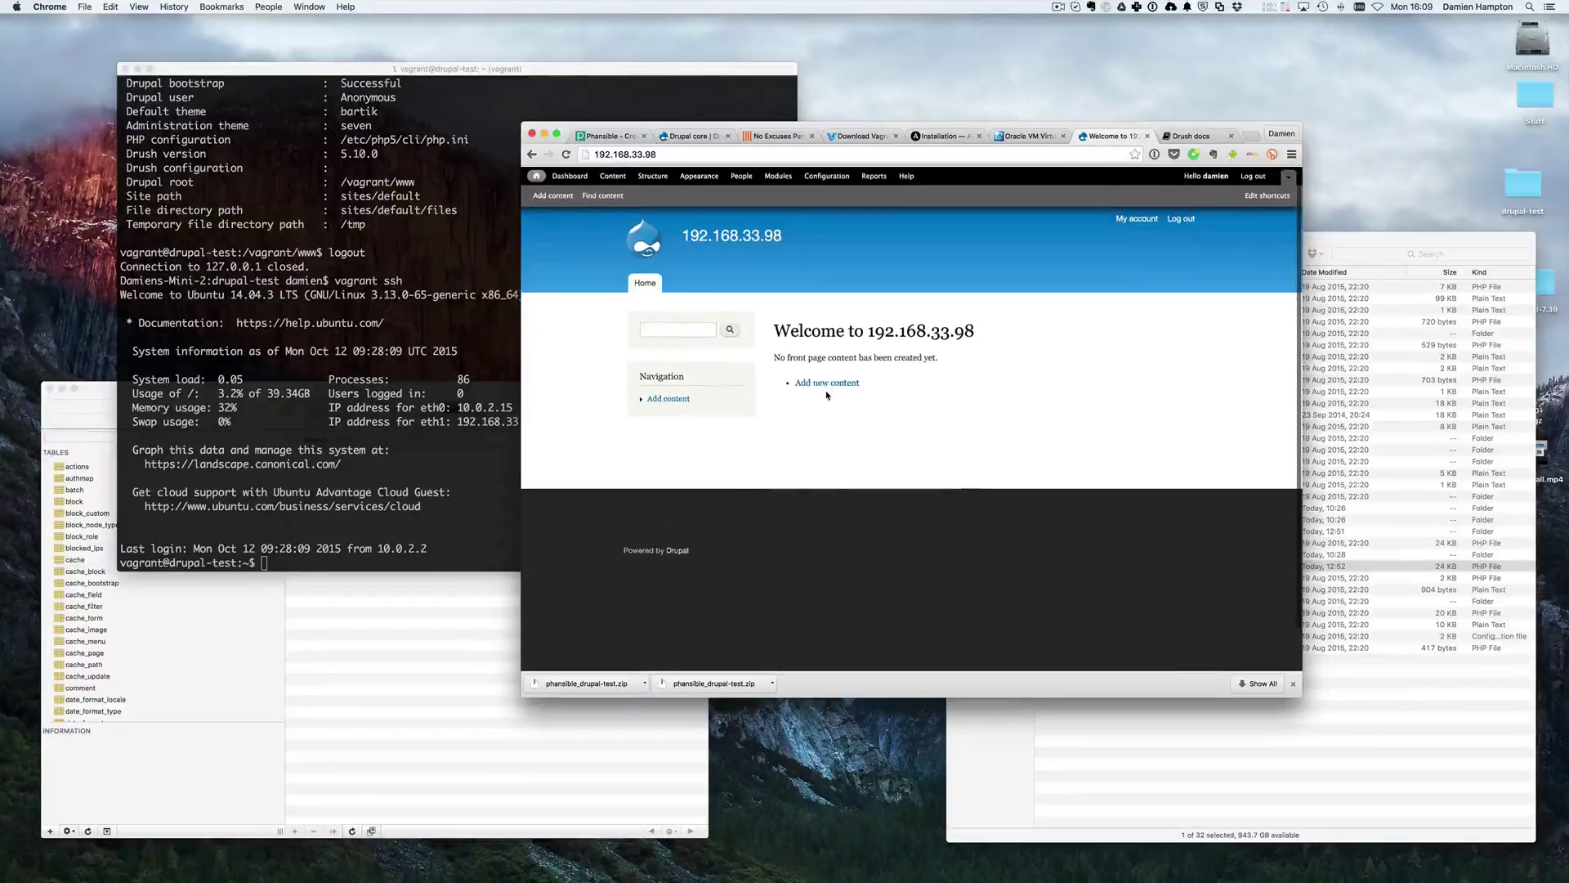
left_click(822, 382)
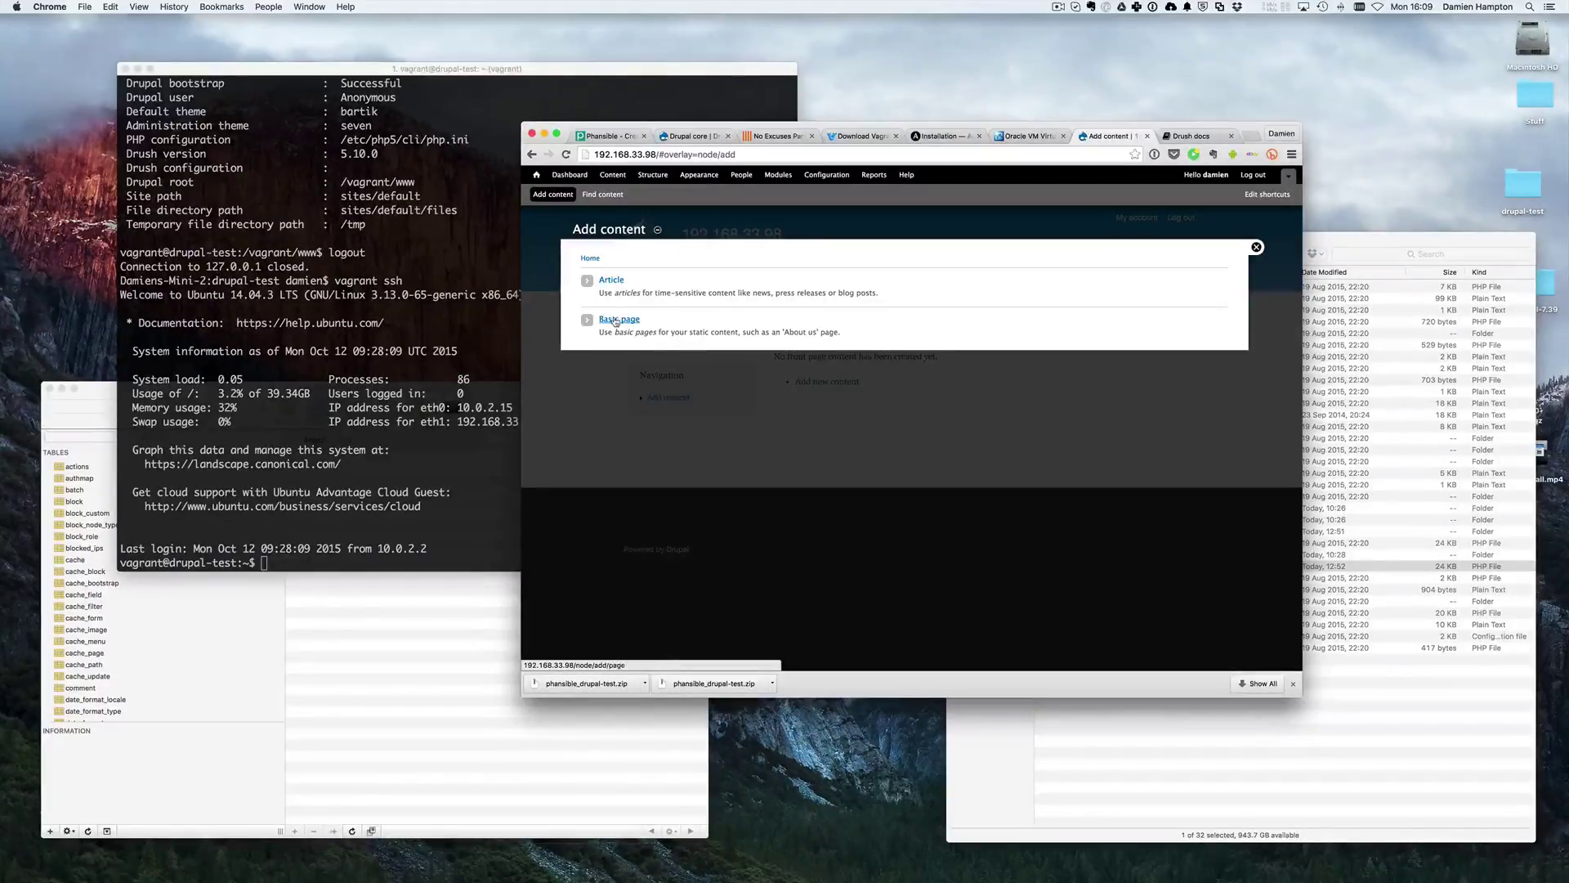
- Save an Article titled 'Article title' with tags 'article tags' and body 'Article body'
left_click(611, 280)
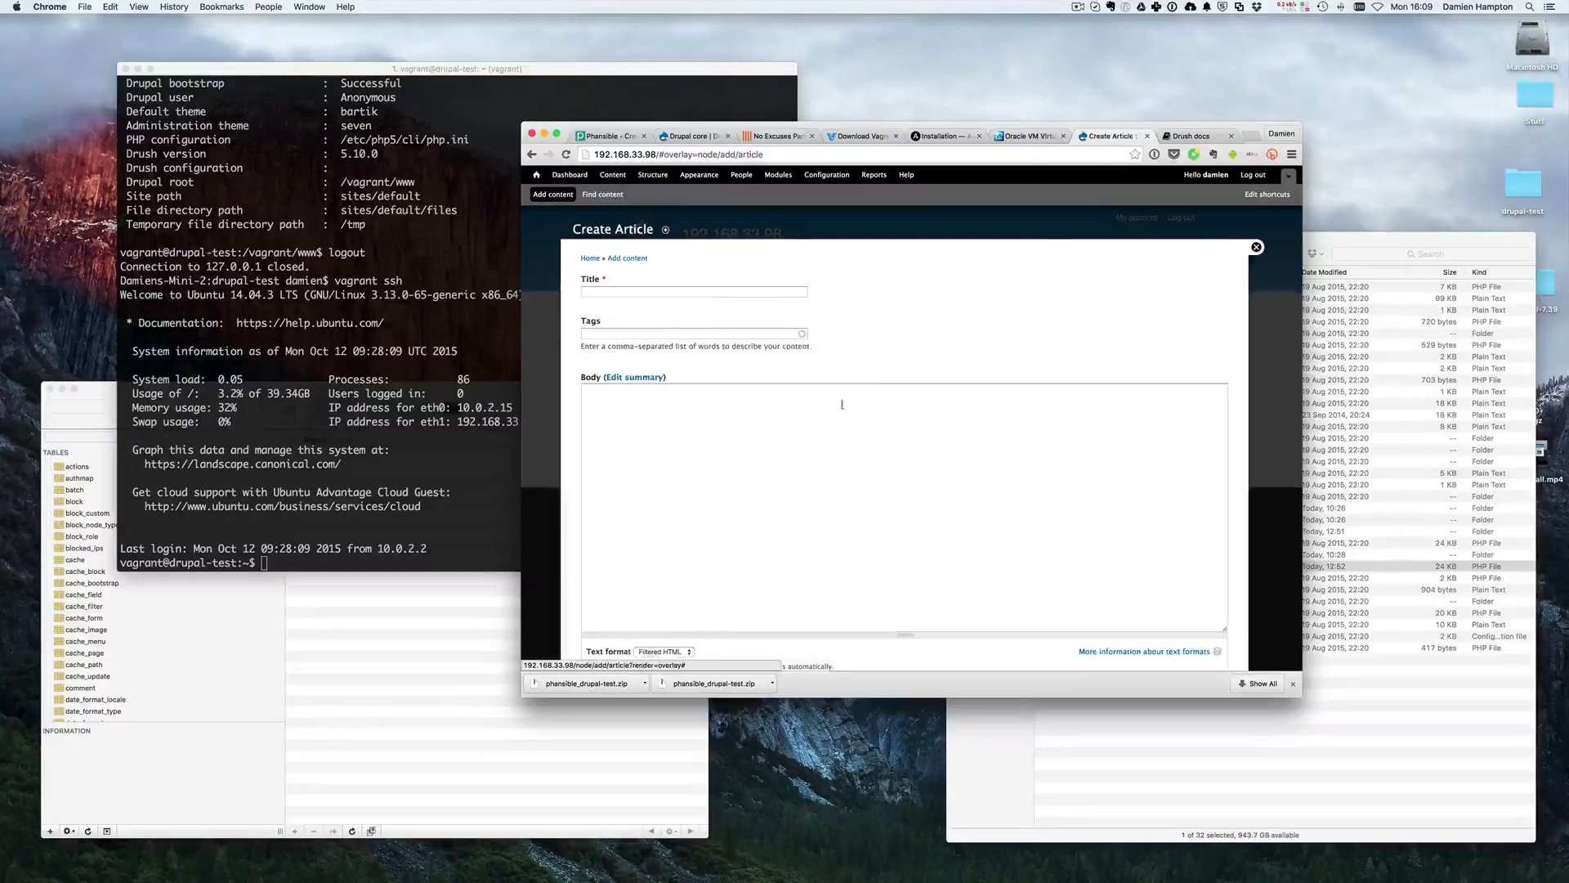
scroll(580, 384, "down", 3)
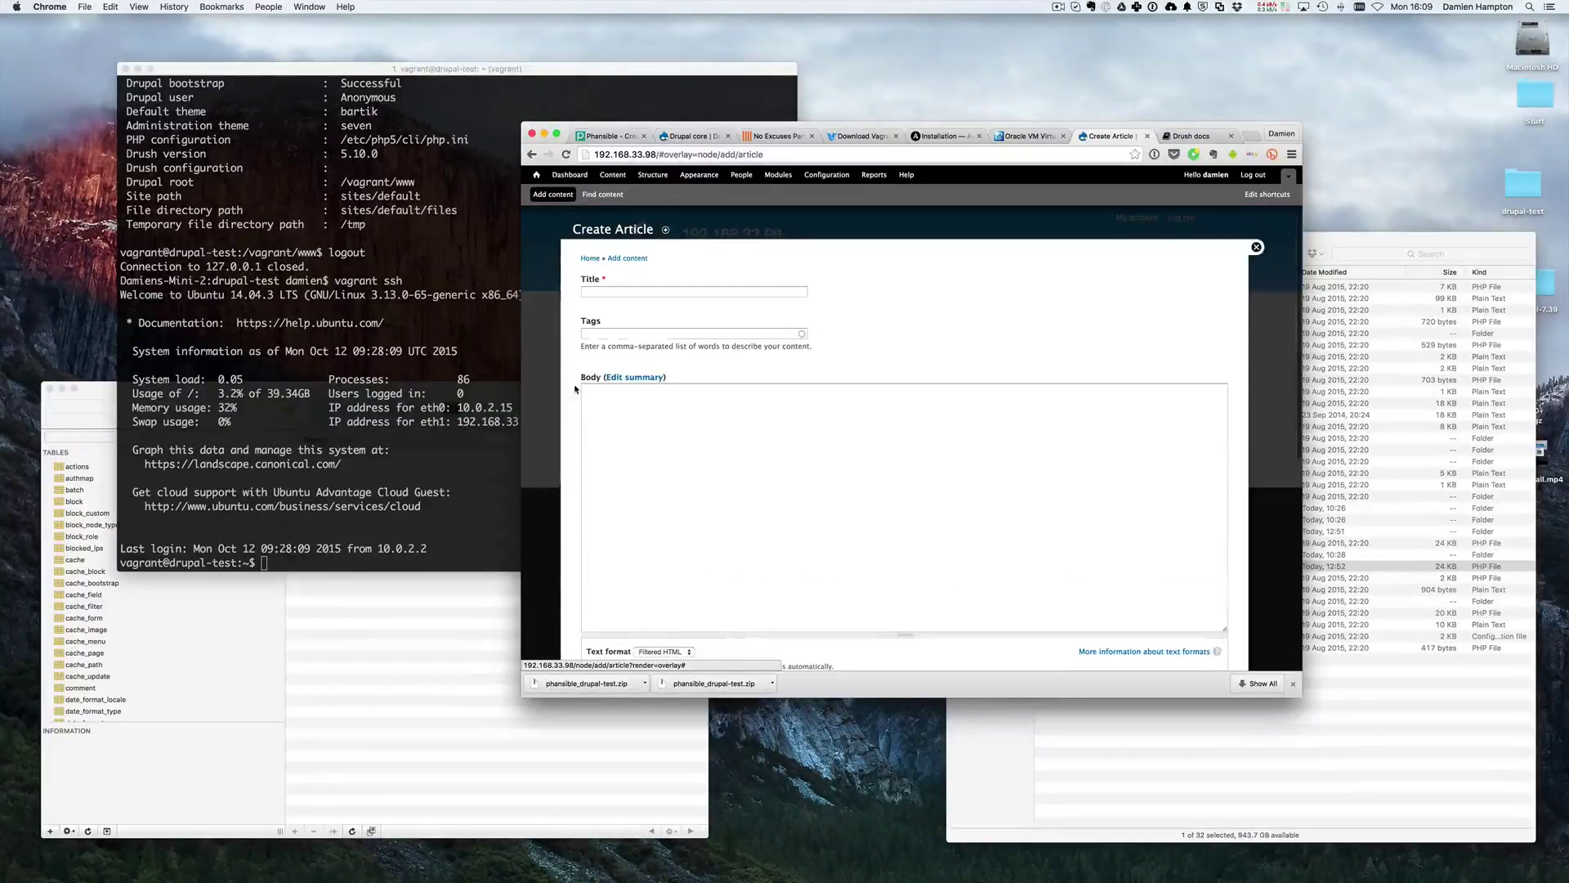
left_click(612, 292)
type("Article title")
key("Tab")
type("article")
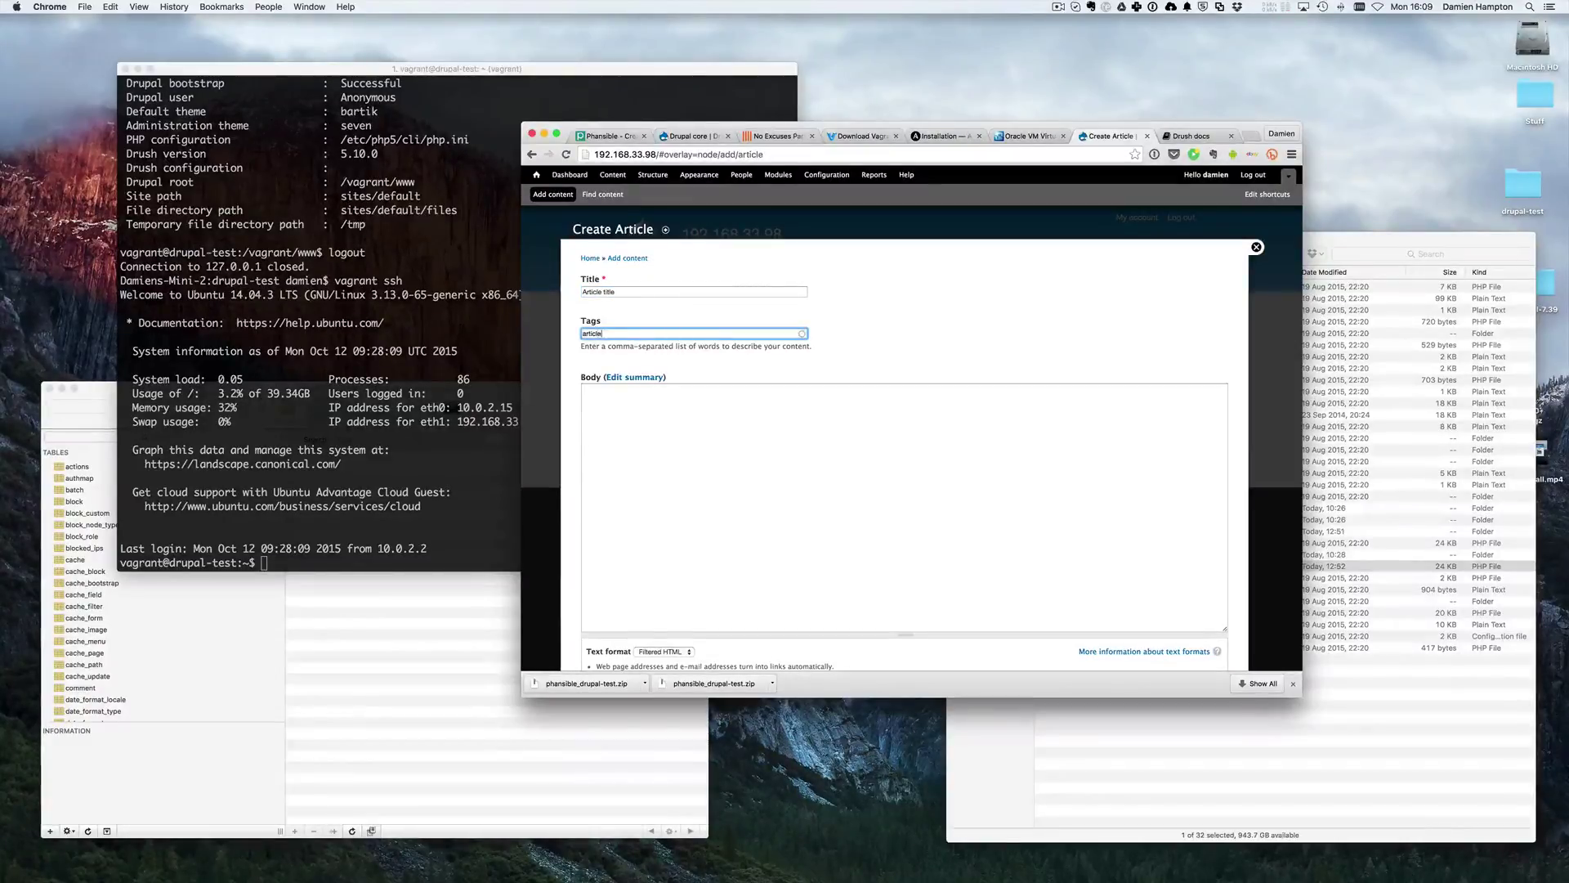
type(" tags")
key("Tab")
key("Tab")
type("Article body")
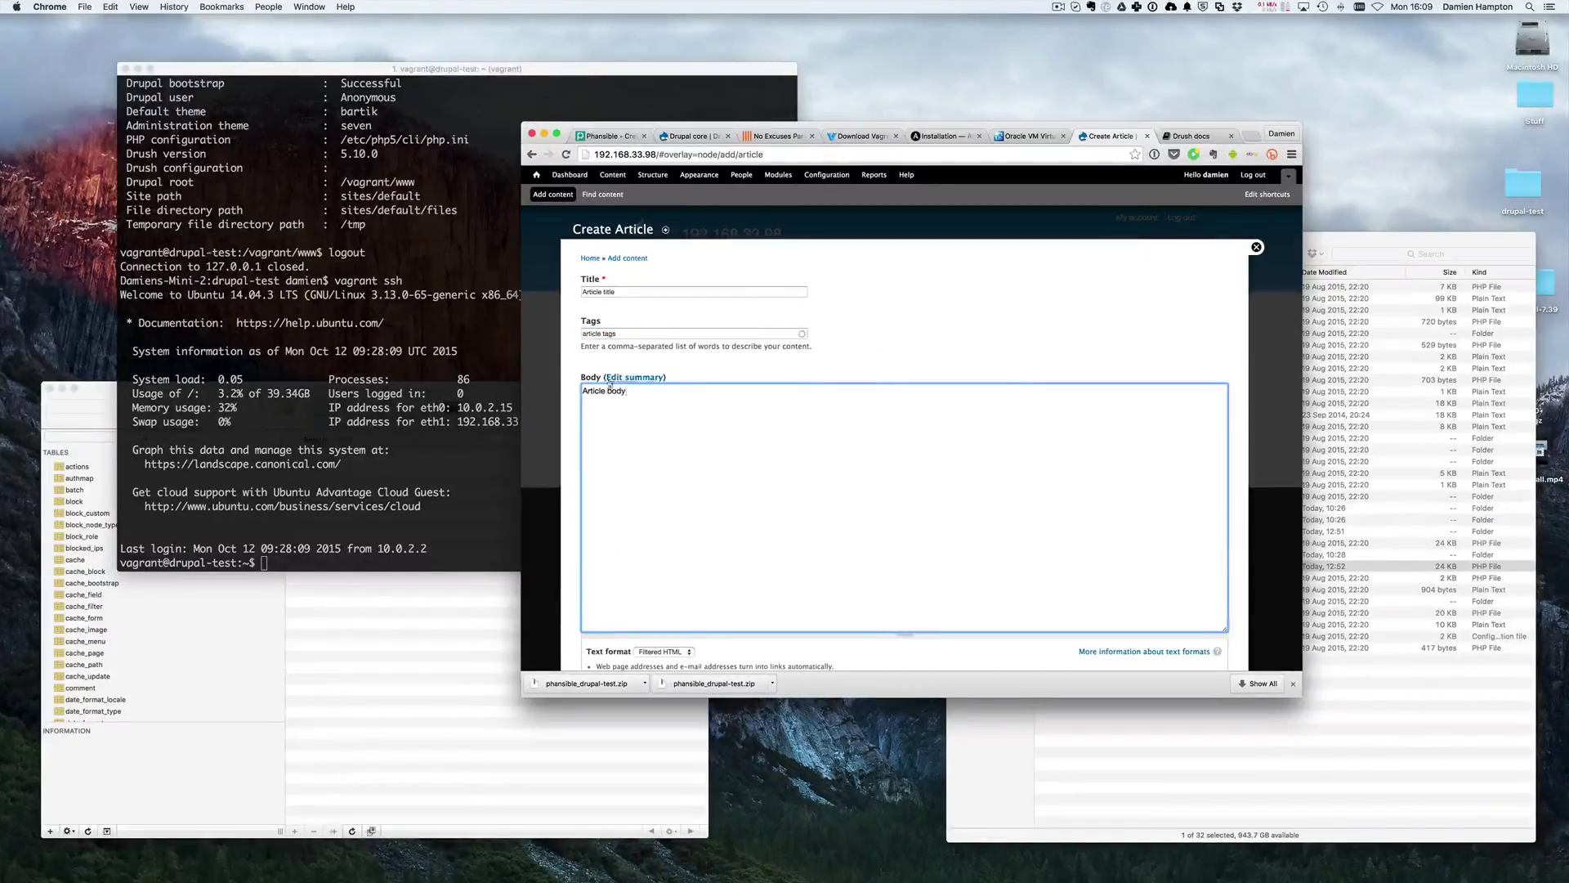
scroll(611, 384, "down", 8)
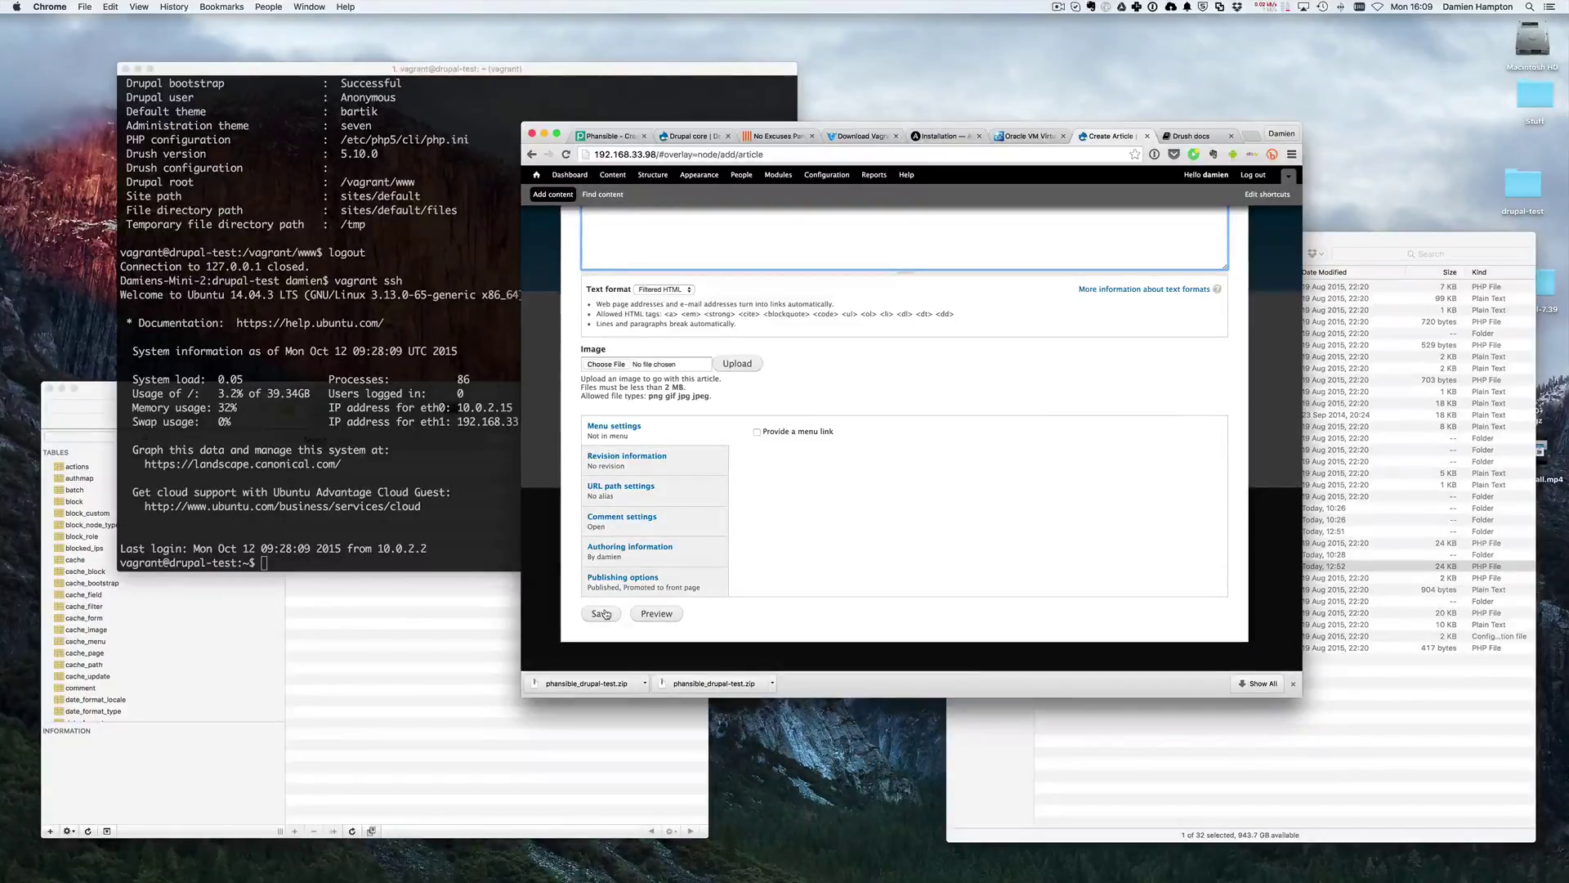
left_click(605, 614)
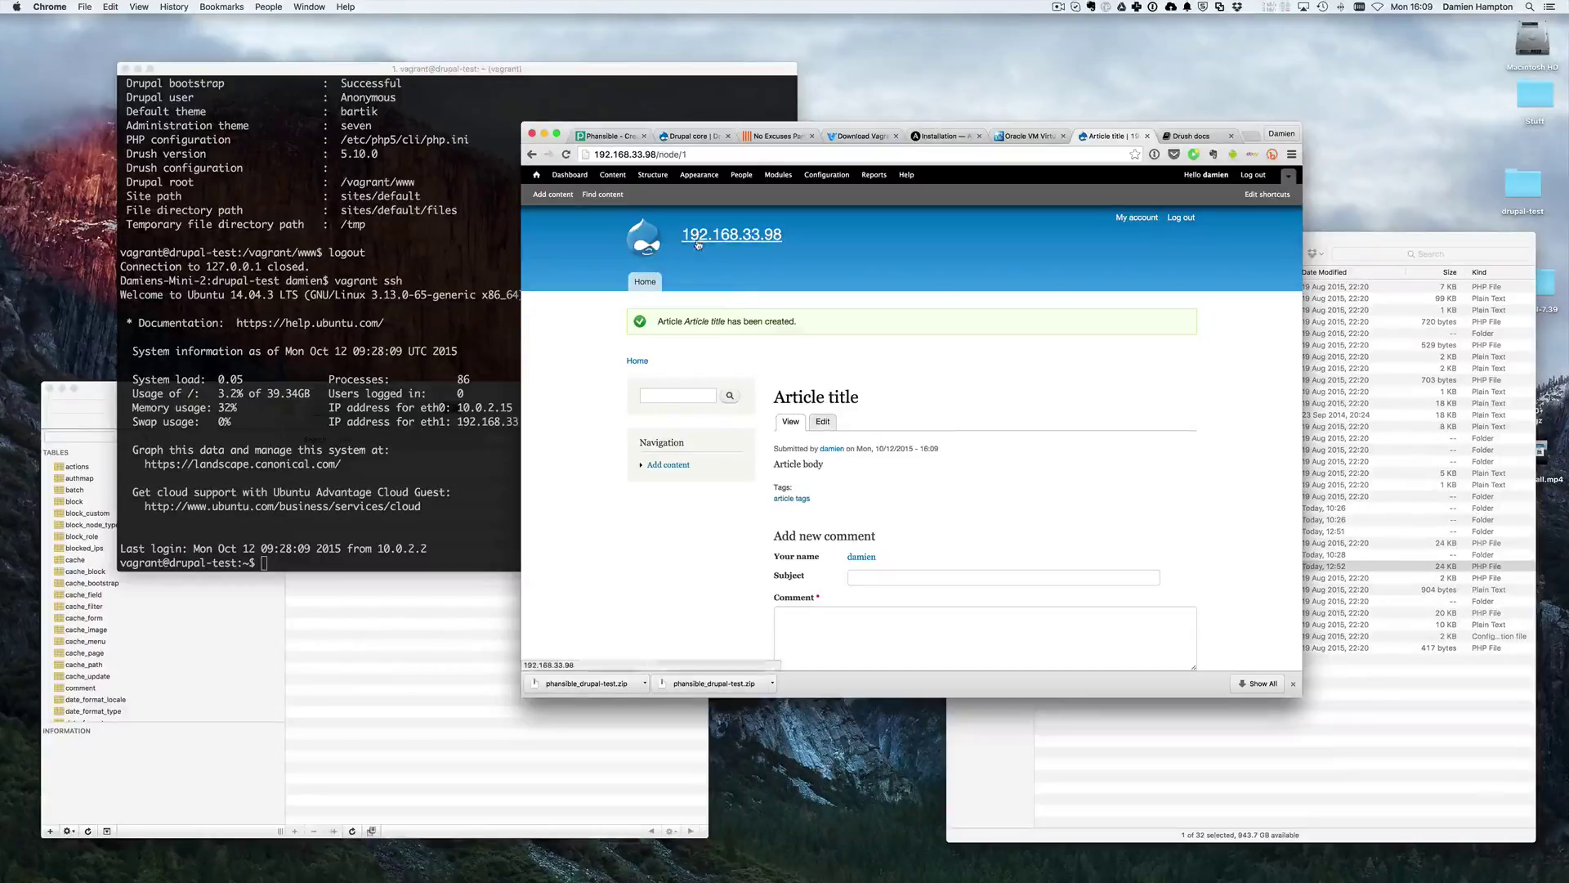
- Save a Basic page titled 'Basic page title' with body 'Basic body text'
left_click(552, 197, "super")
left_click(552, 197)
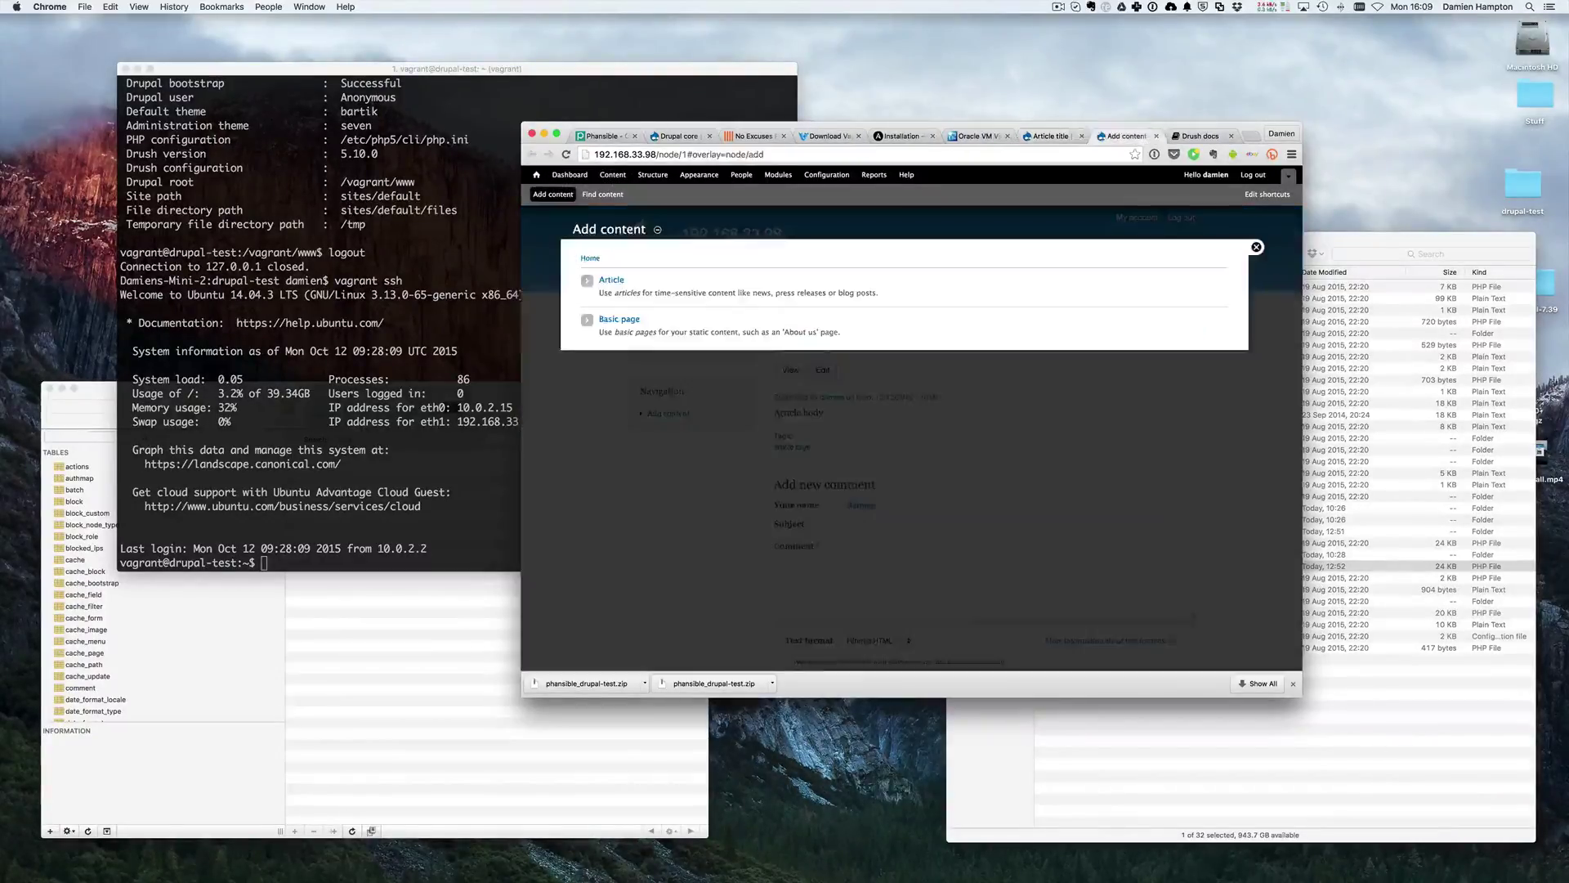
left_click(627, 322)
left_click(617, 292)
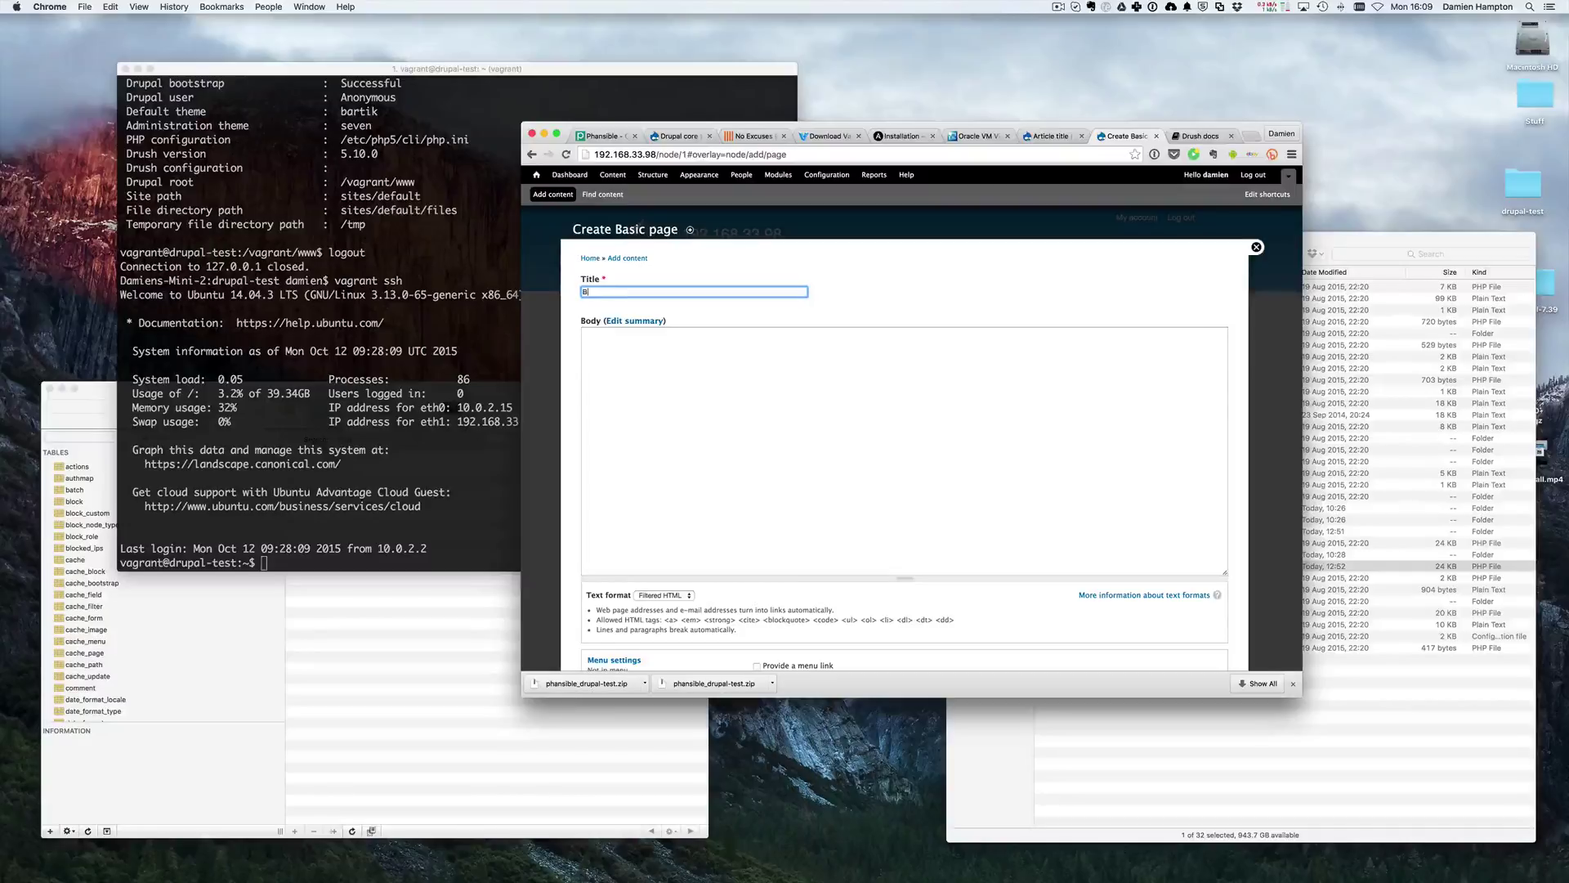
type("Basic page title")
key("Tab")
key("Tab")
type("Basic body text")
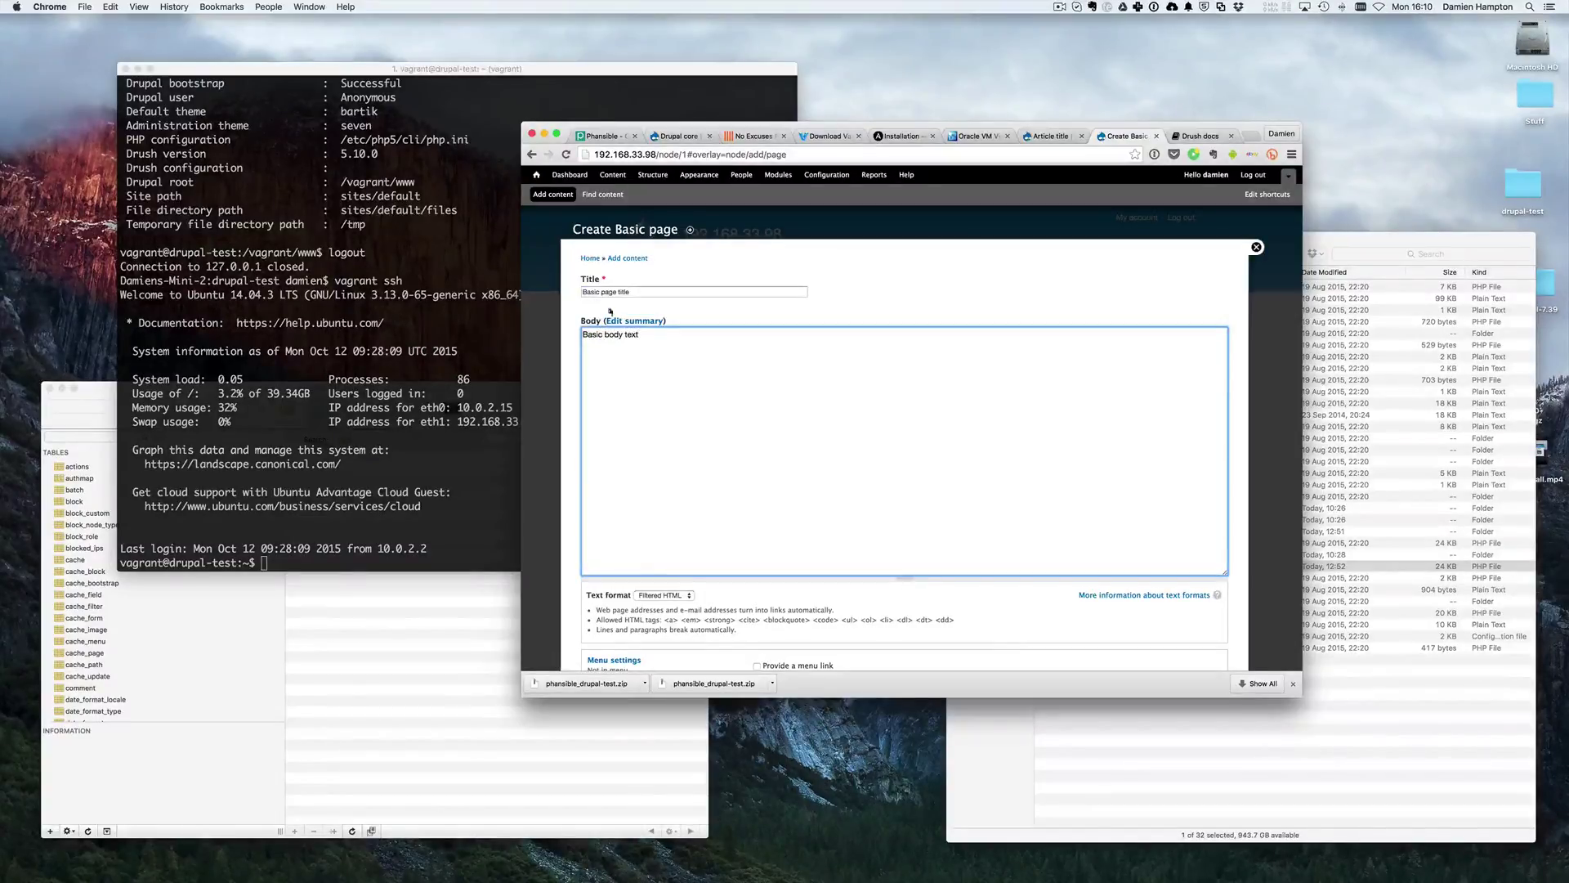
scroll(691, 401, "down", 5)
scroll(687, 396, "up", 5)
scroll(718, 396, "down", 1)
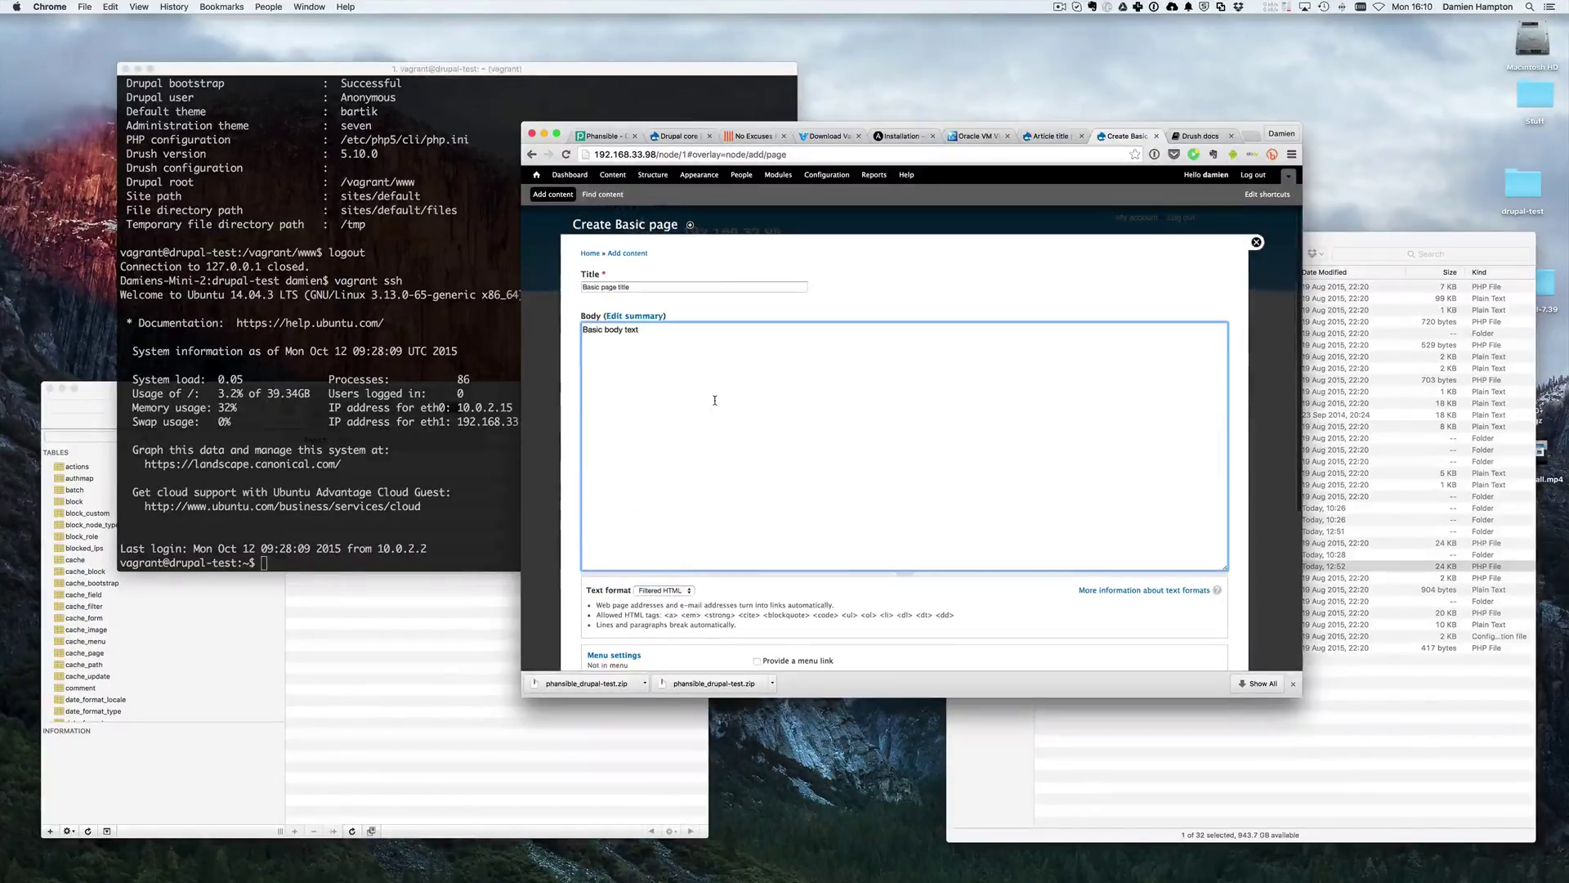
scroll(795, 330, "down", 3)
left_click(599, 614)
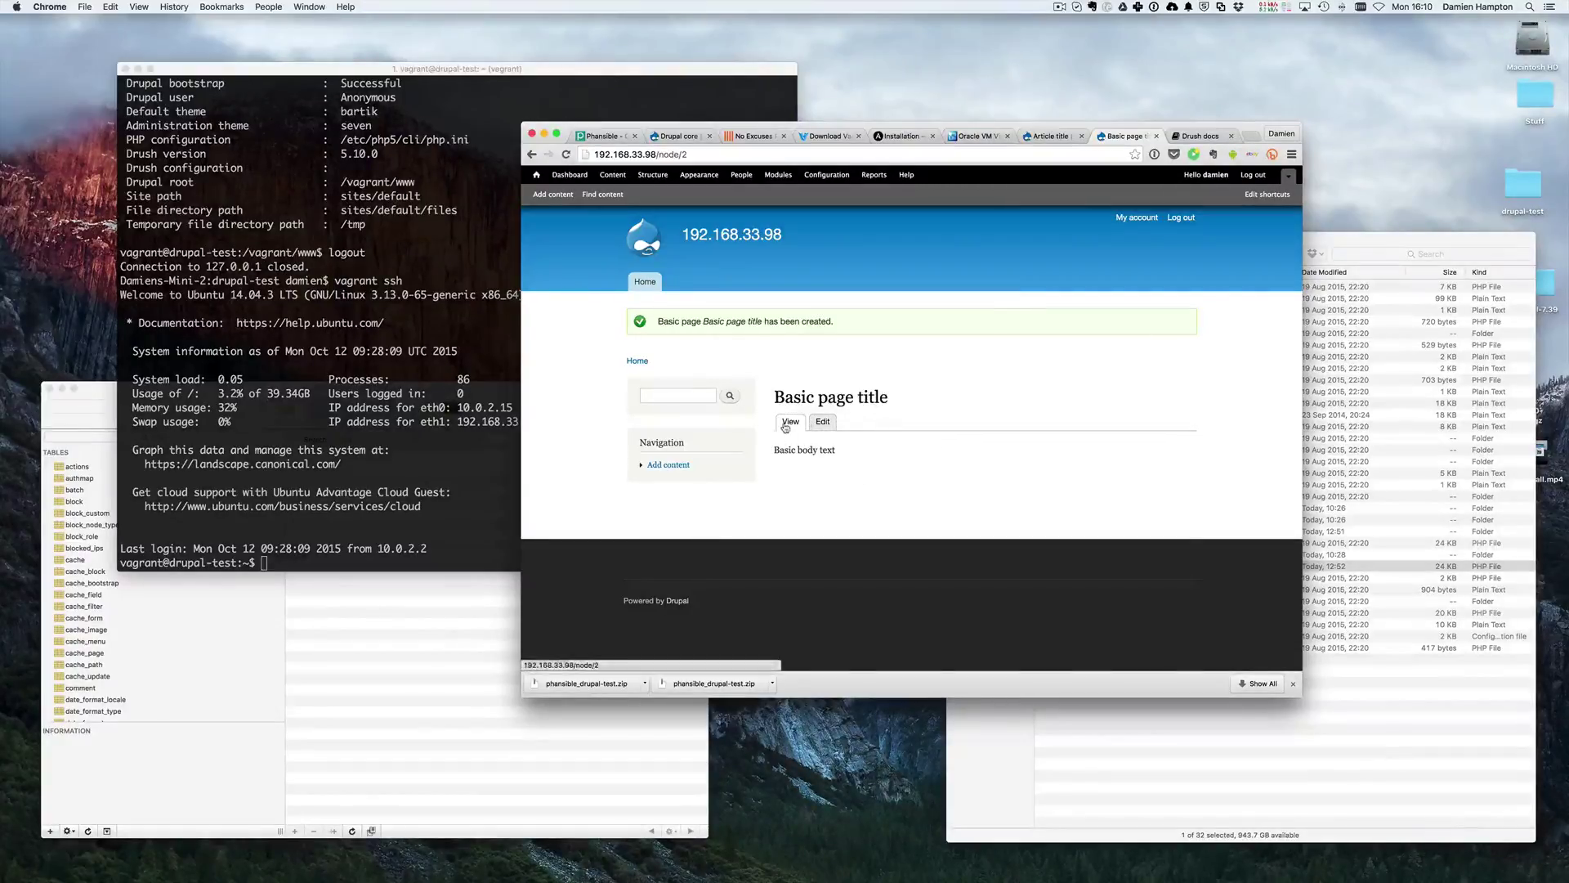
key("ctrl+shift+Tab")
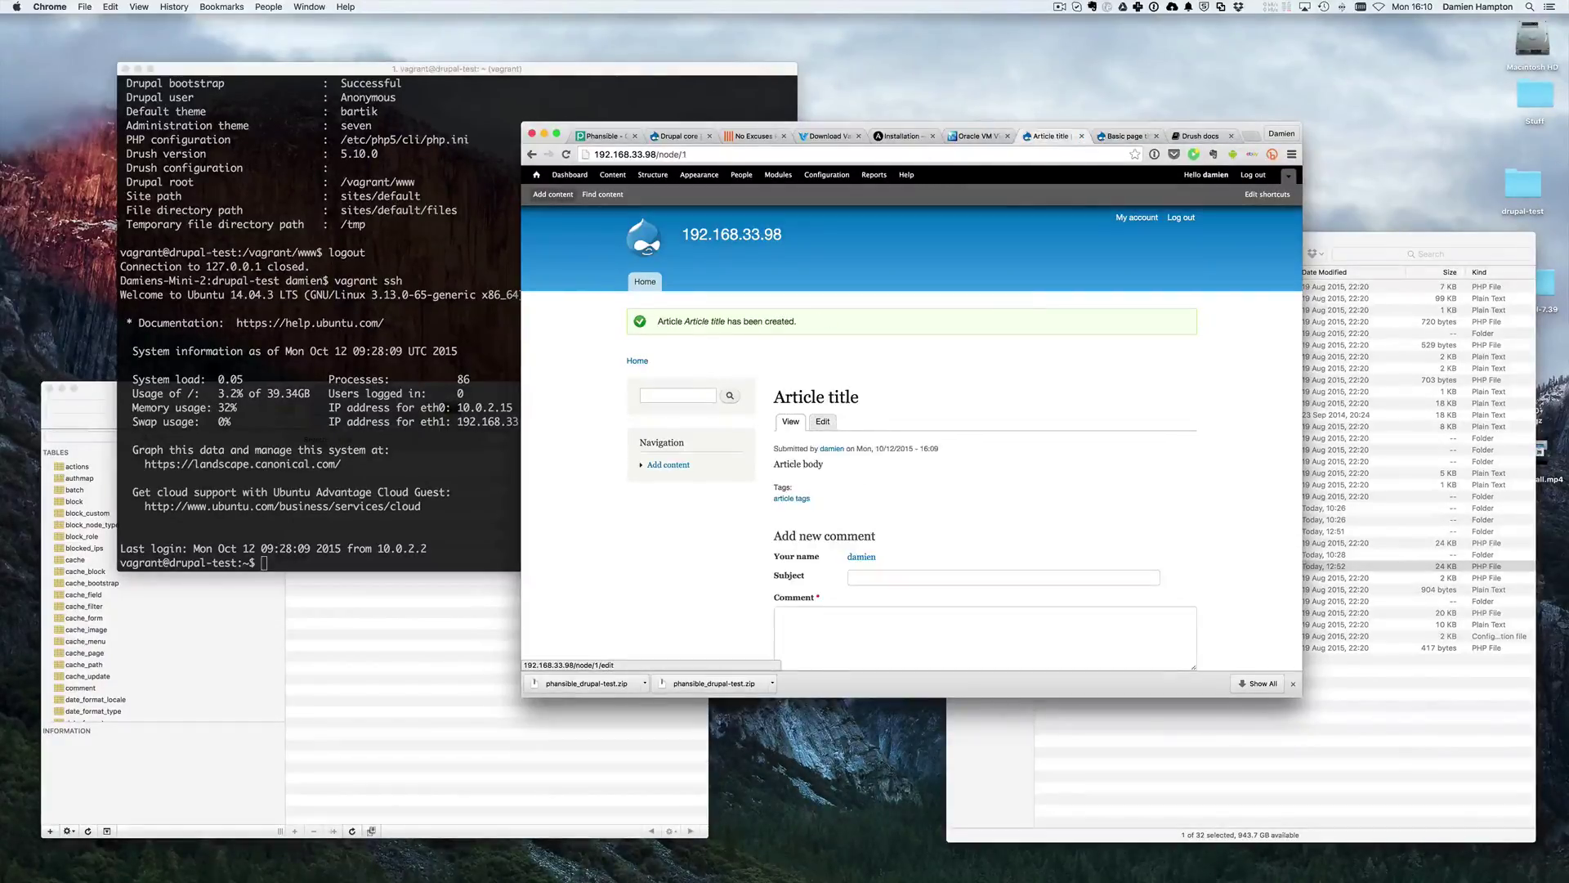
scroll(857, 452, "down", 2)
scroll(867, 401, "up", 2)
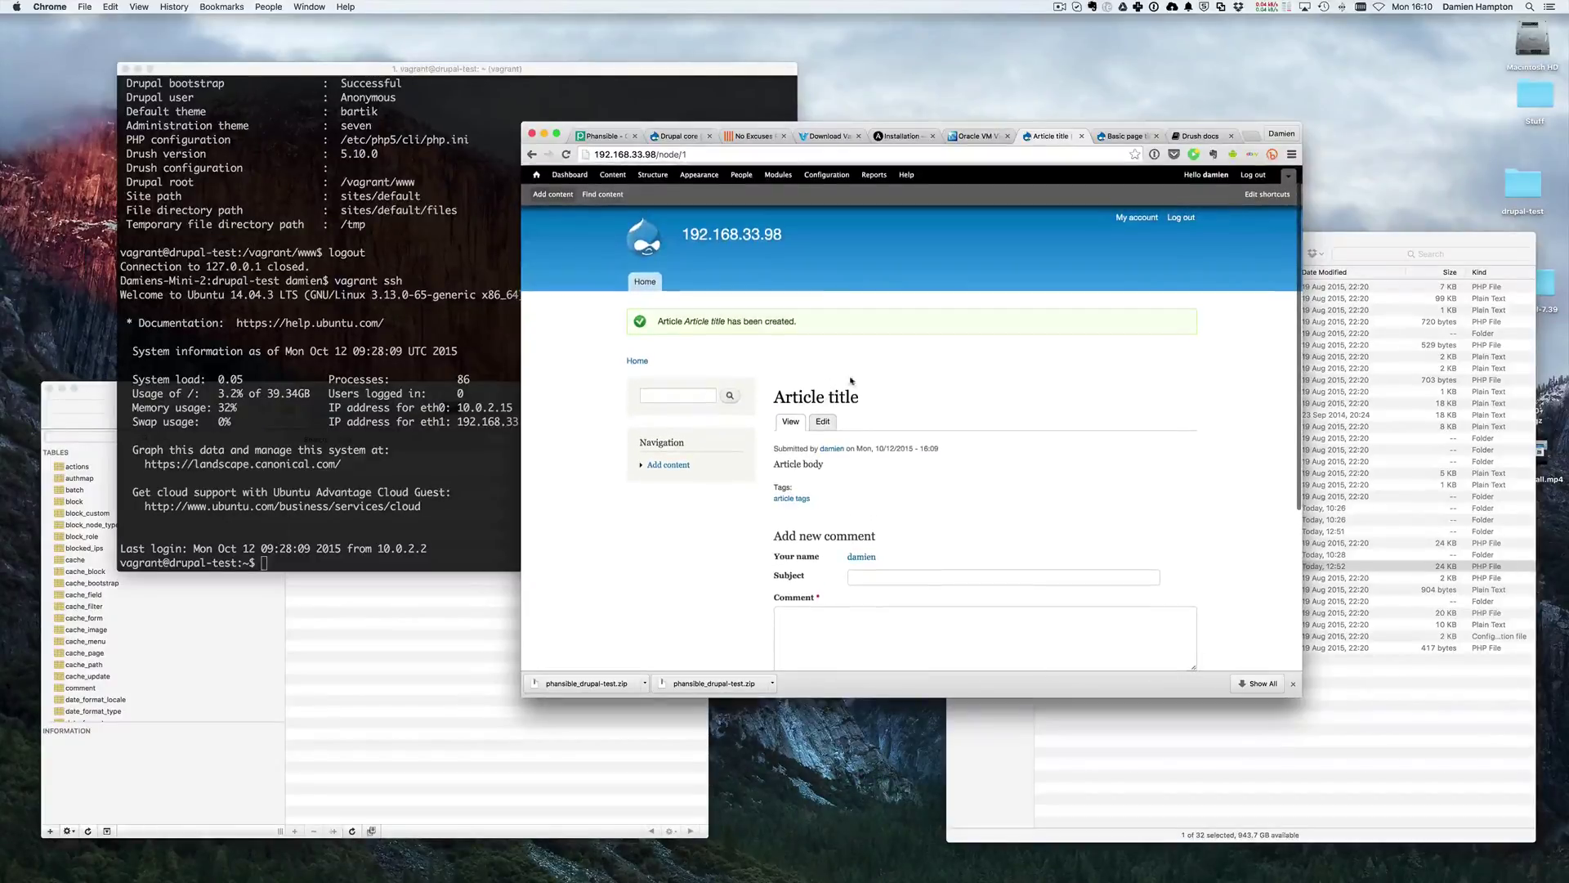
scroll(826, 384, "down", 1)
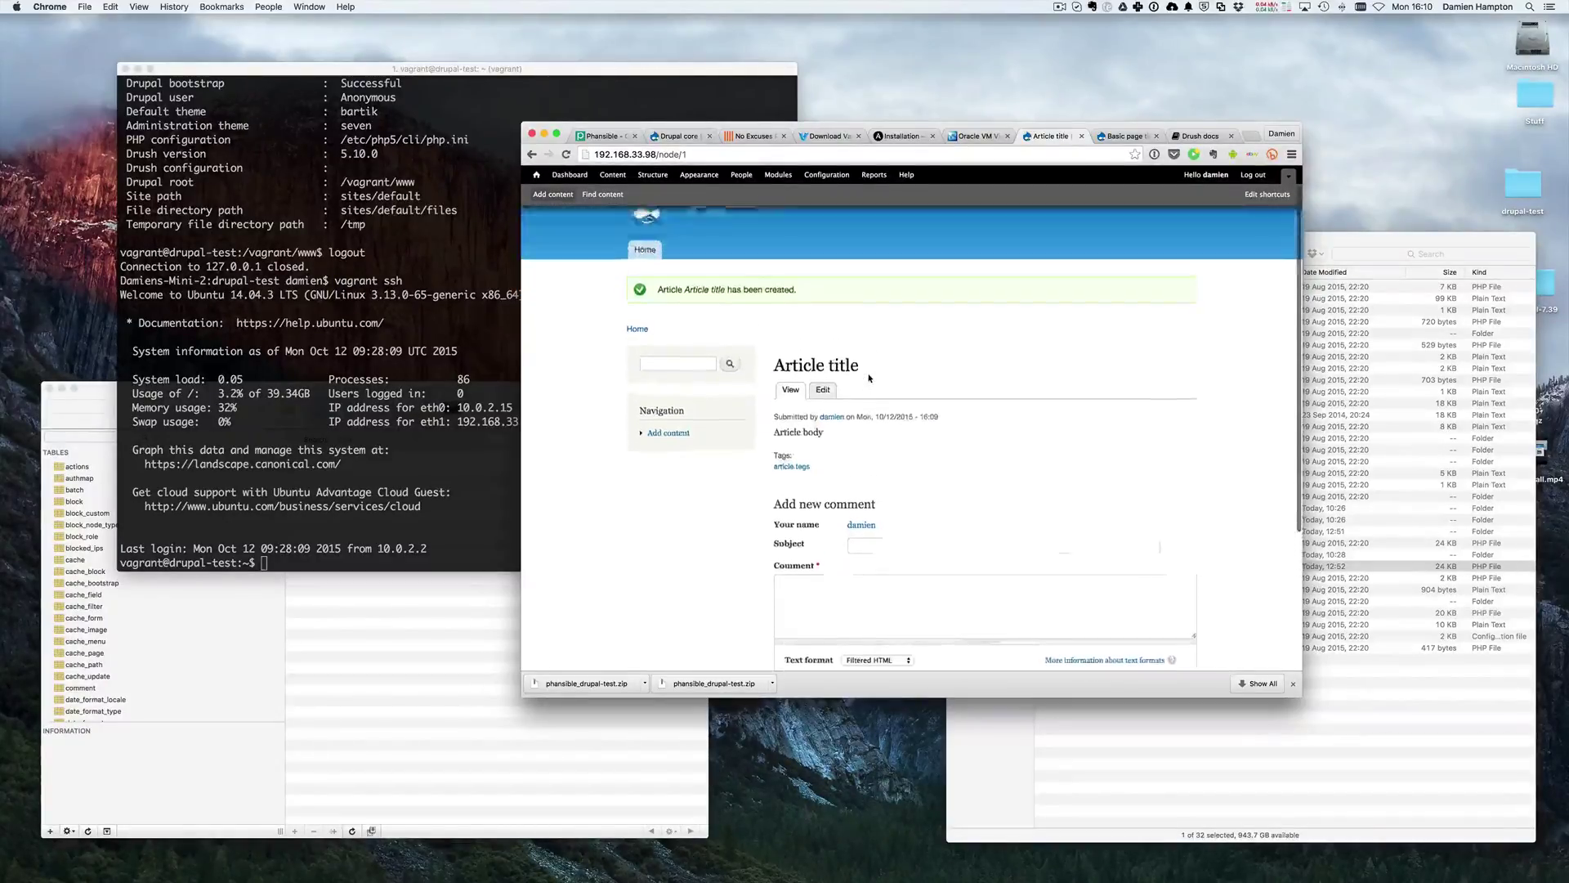
triple_click(785, 393)
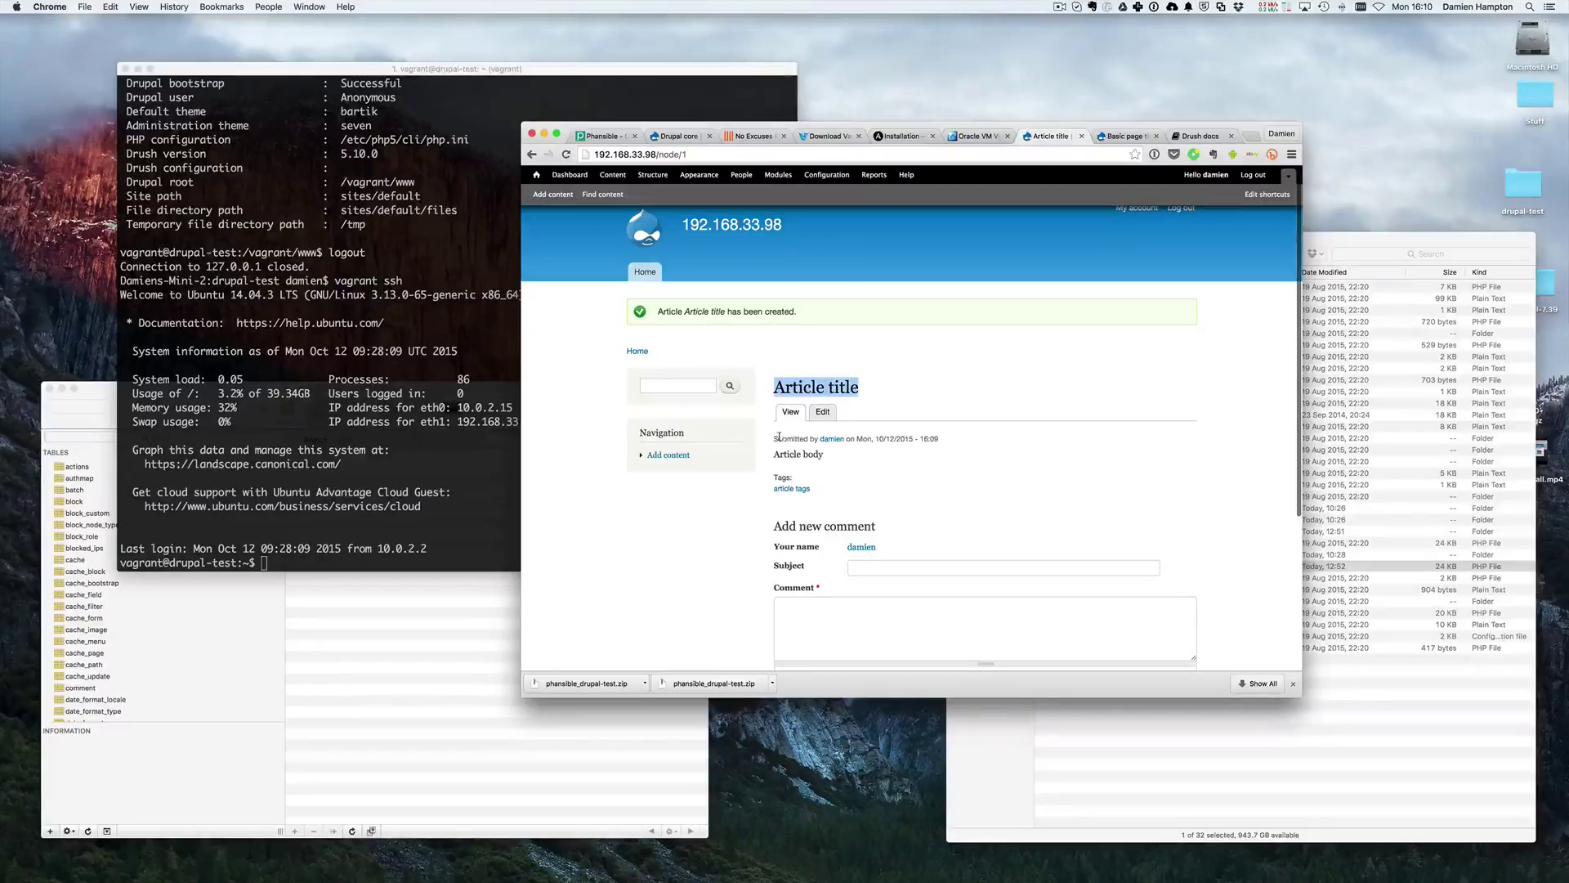
left_click_drag(773, 439, 948, 439)
left_click(902, 466)
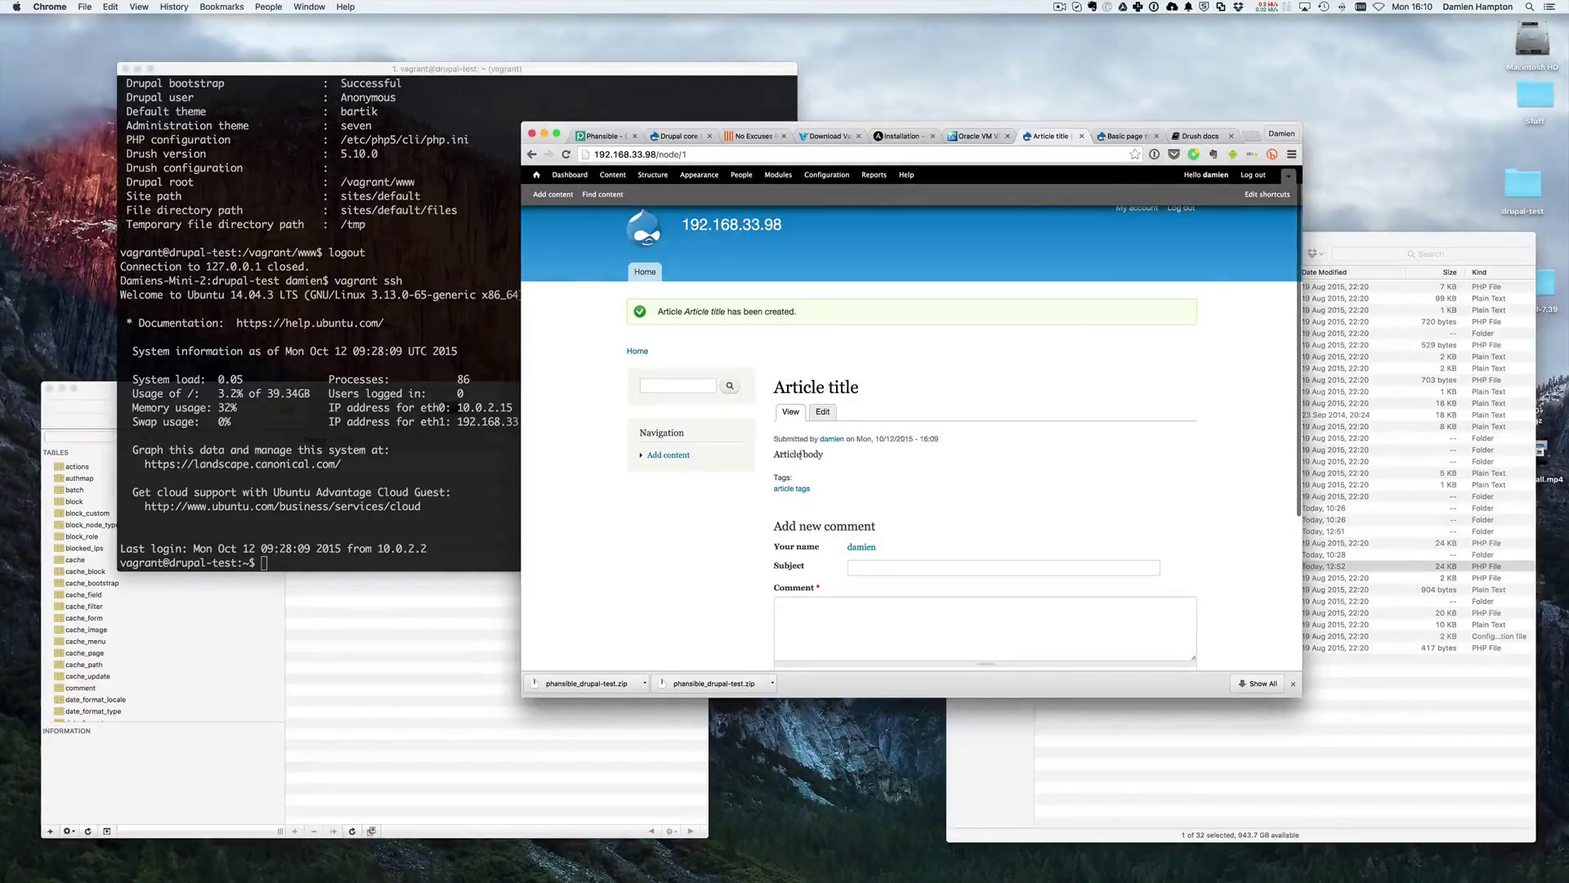
scroll(850, 497, "down", 3)
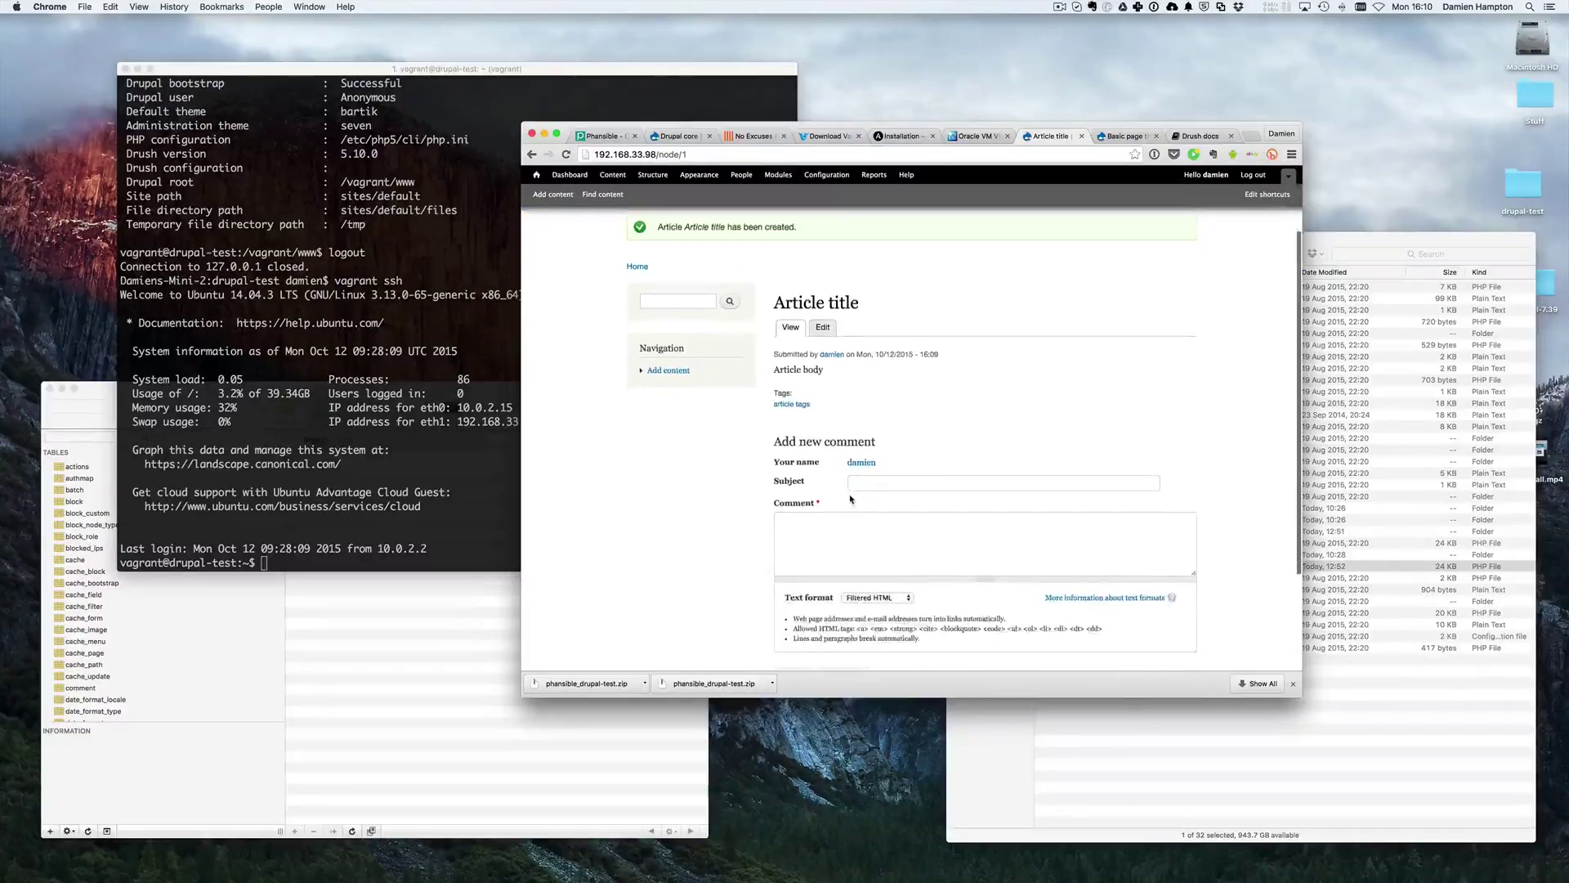
scroll(846, 499, "down", 5)
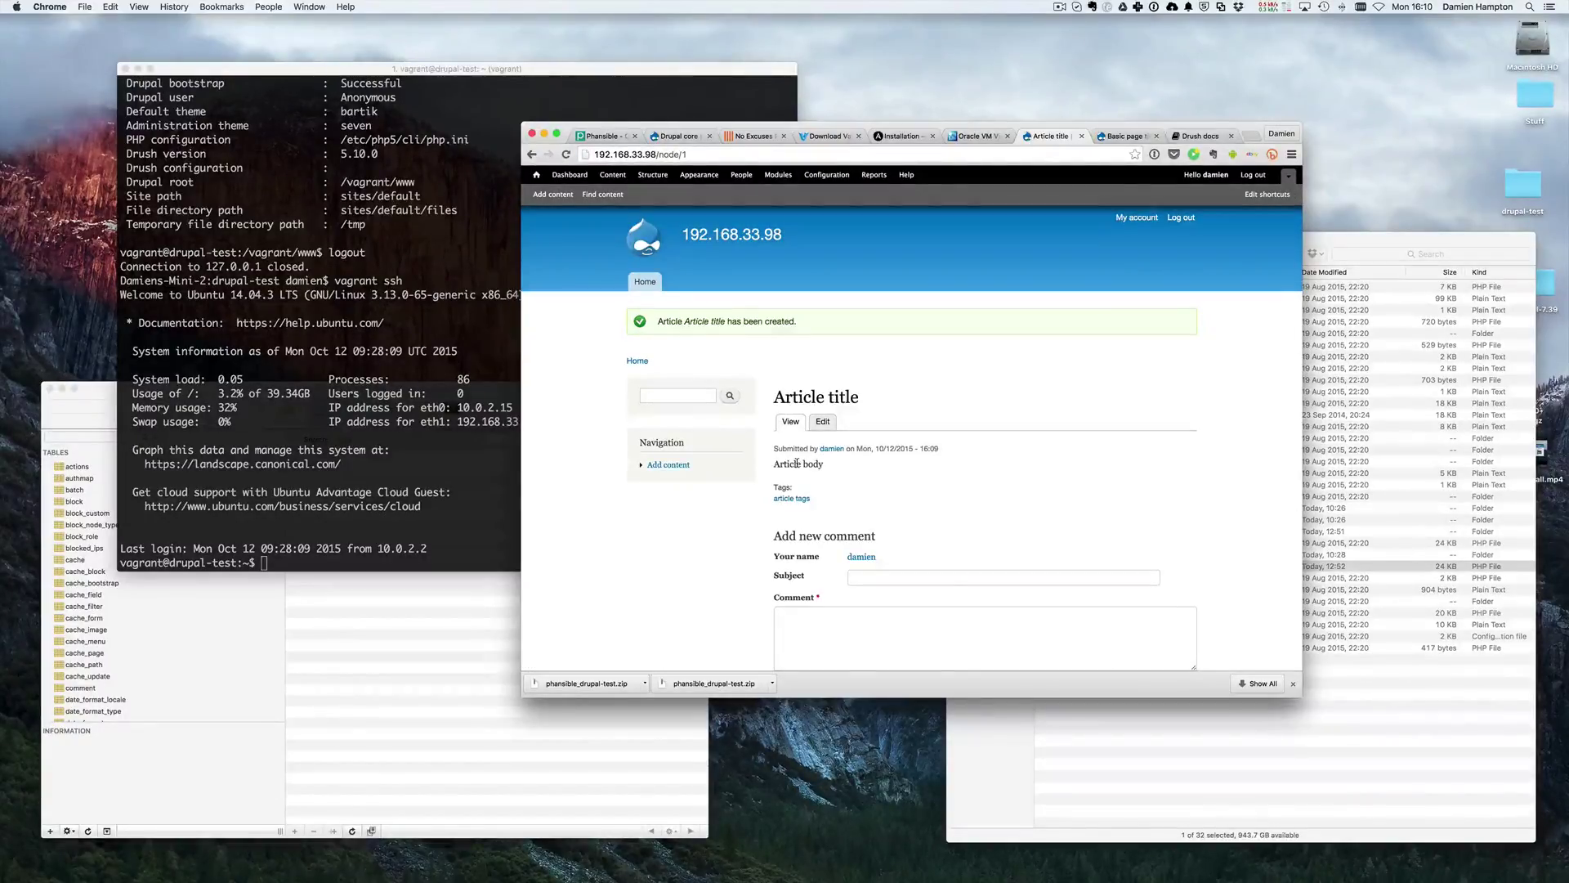
scroll(797, 463, "down", 3)
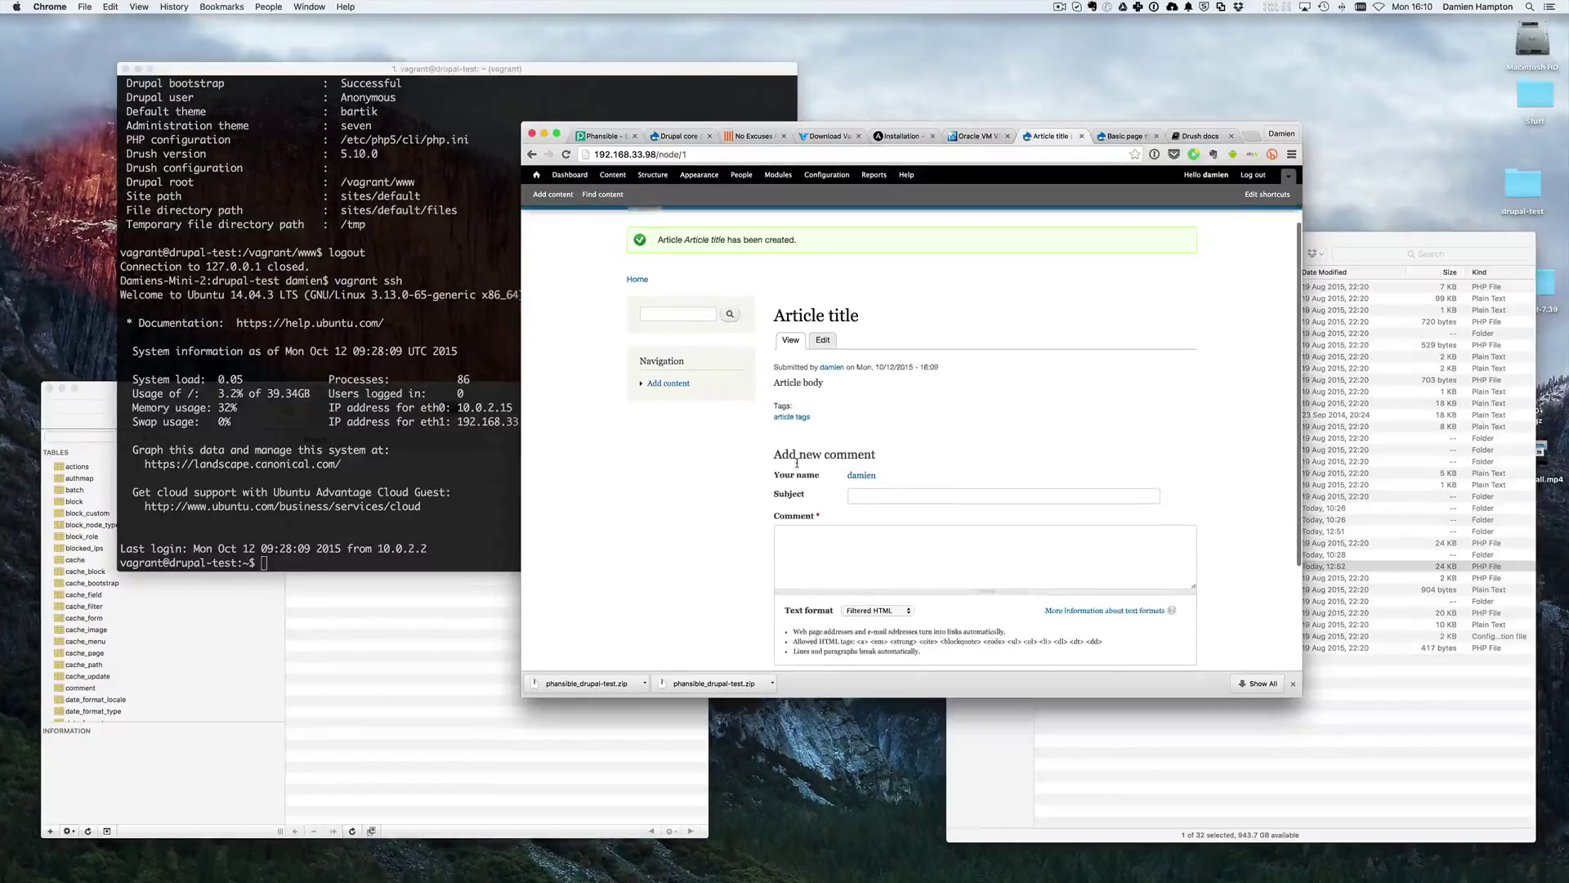
scroll(797, 462, "down", 2)
scroll(797, 462, "up", 2)
- Switch back to the Basic page title tab
key("ctrl+Tab")
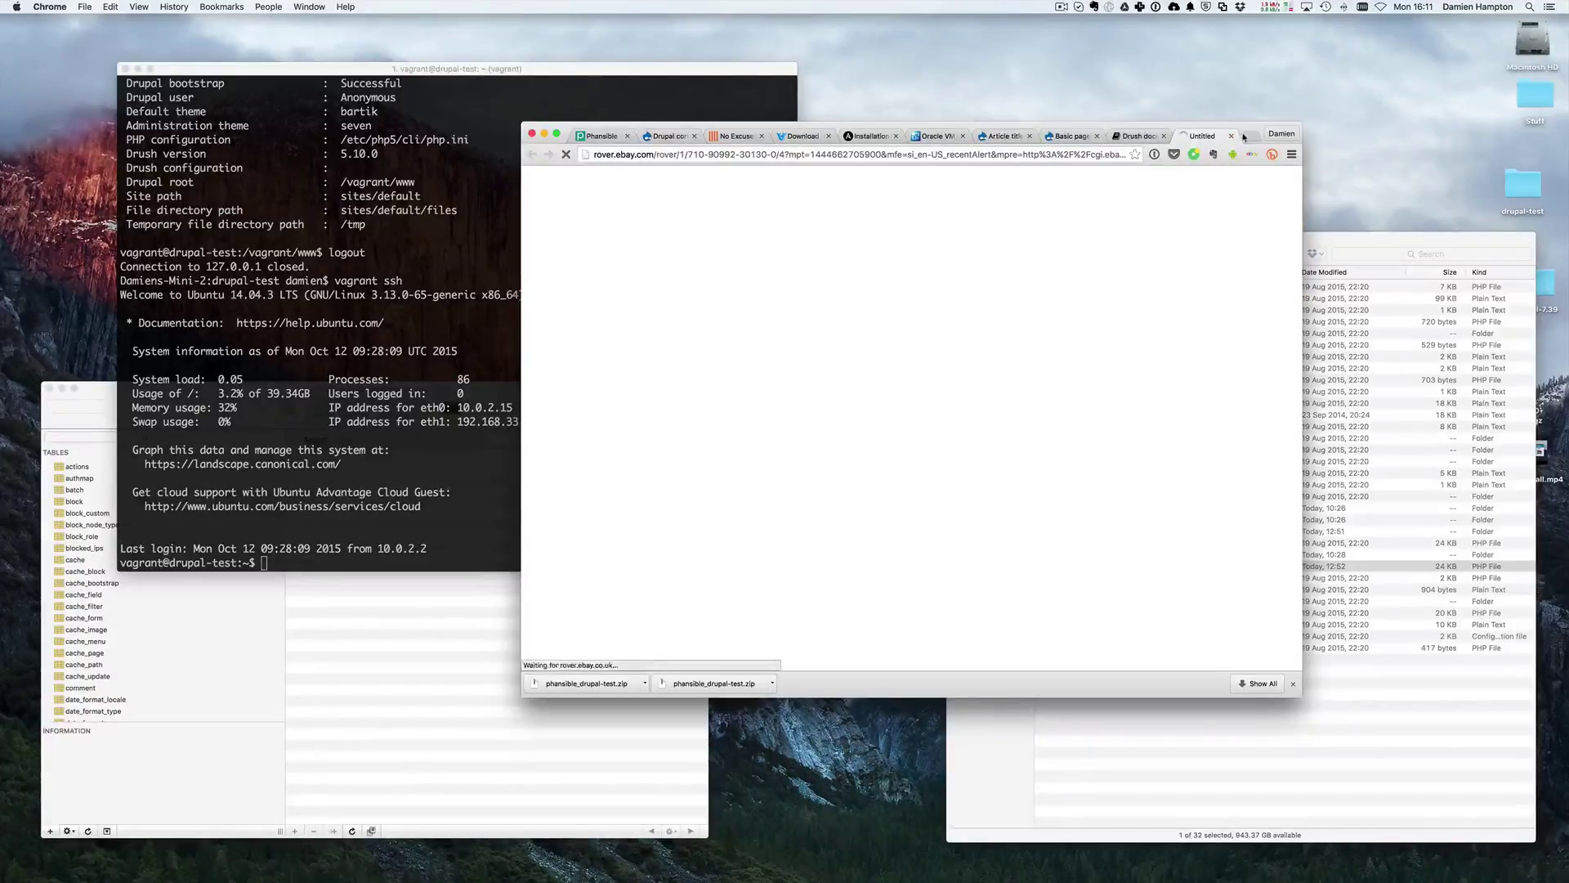
- Close the eBay tab, check the Article and Basic page tabs, and open Structure
left_click(1231, 136)
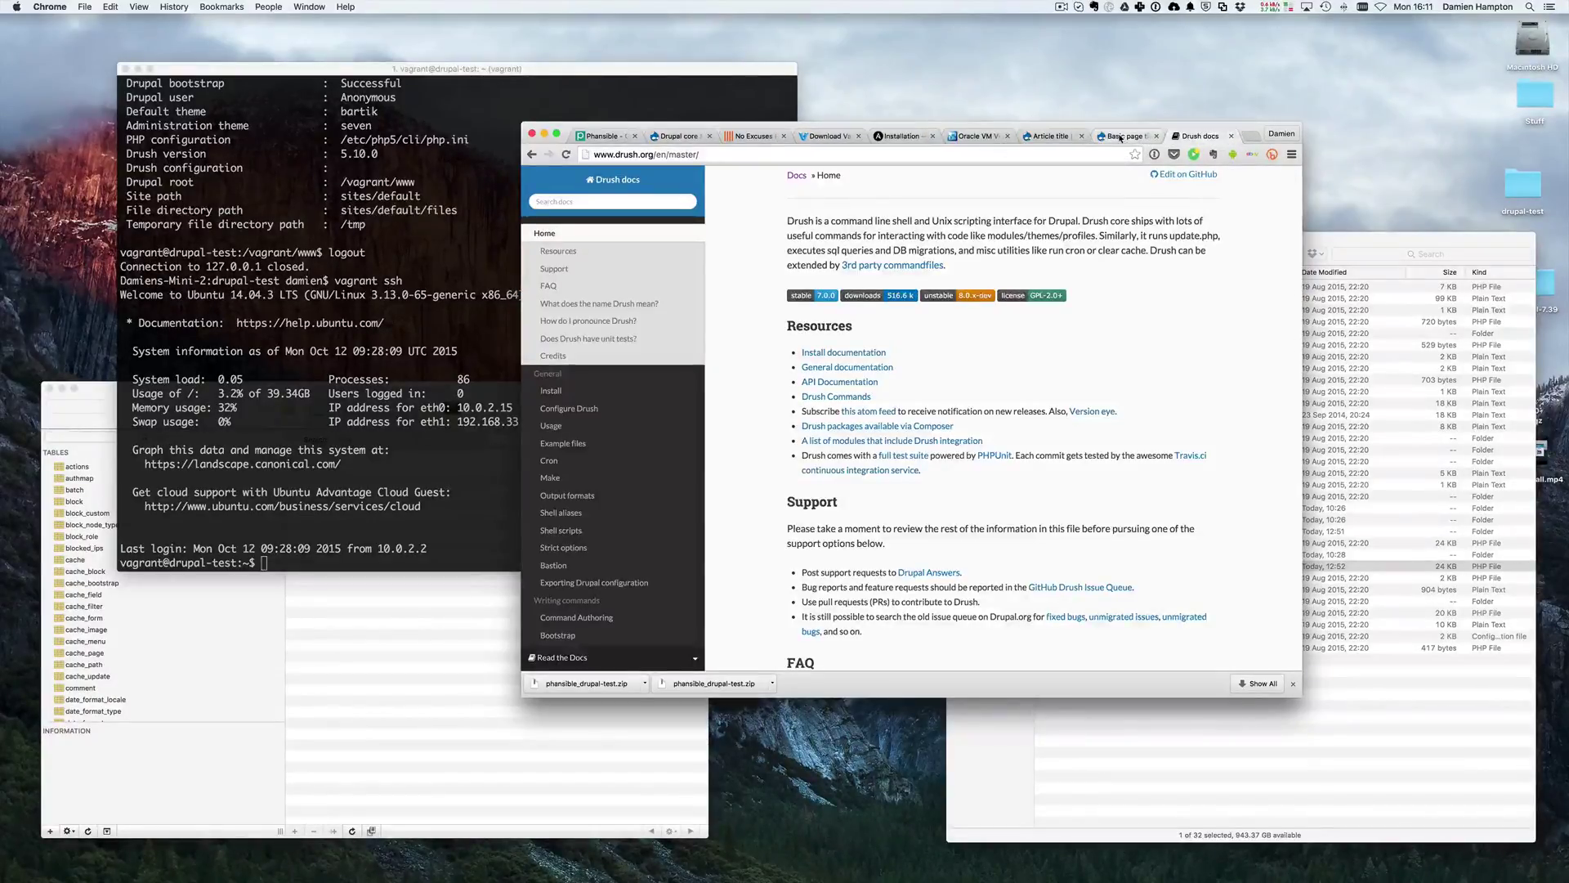
left_click(1135, 136)
left_click(1050, 135)
scroll(961, 282, "down", 1)
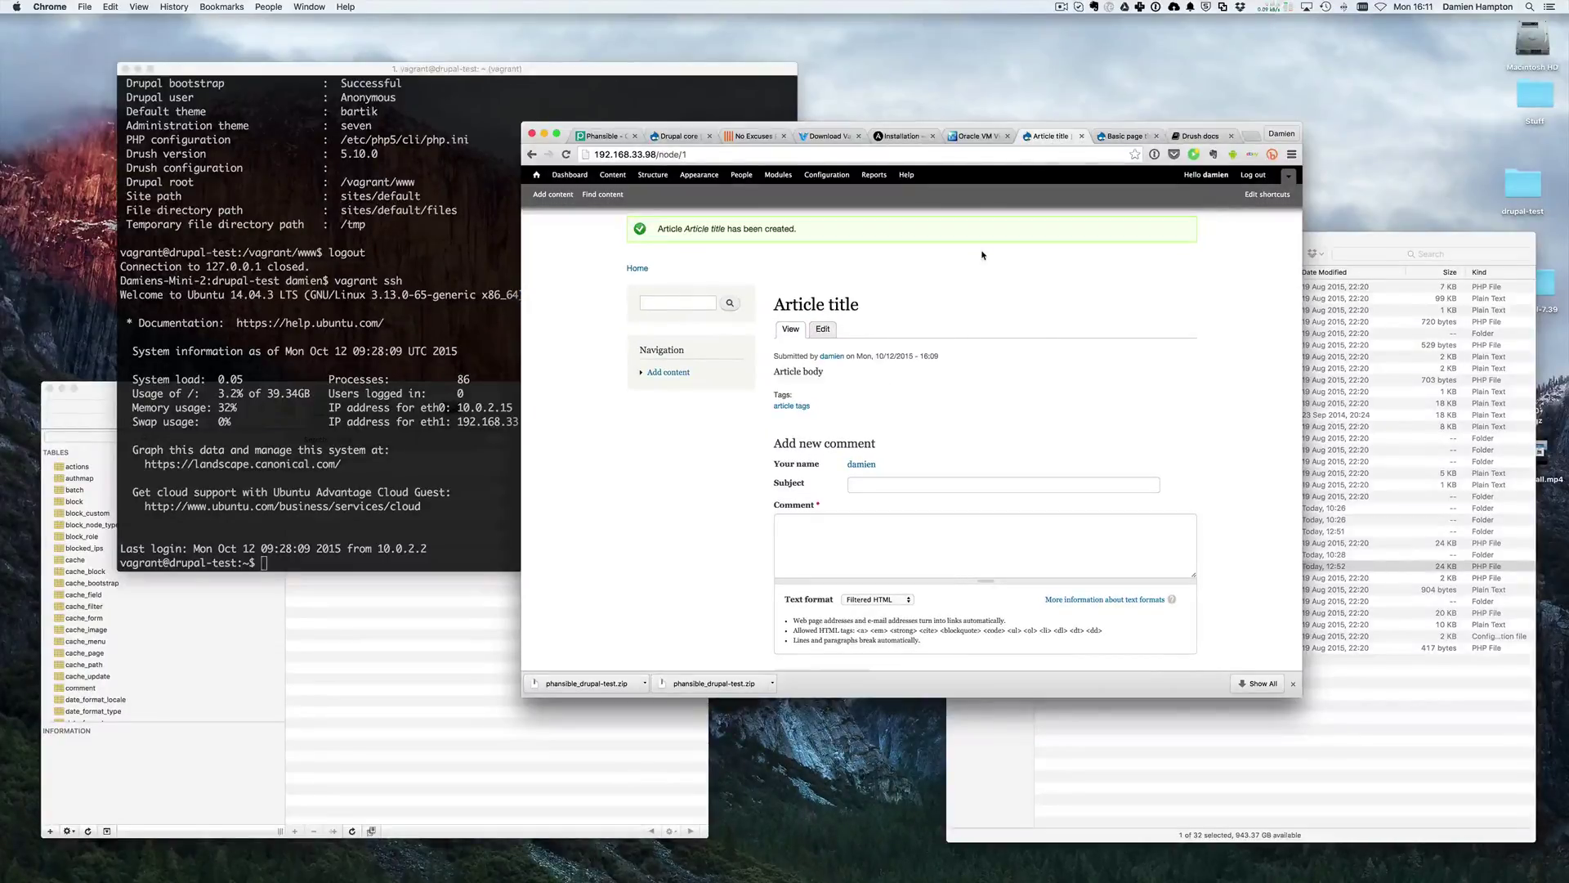
left_click(1128, 136)
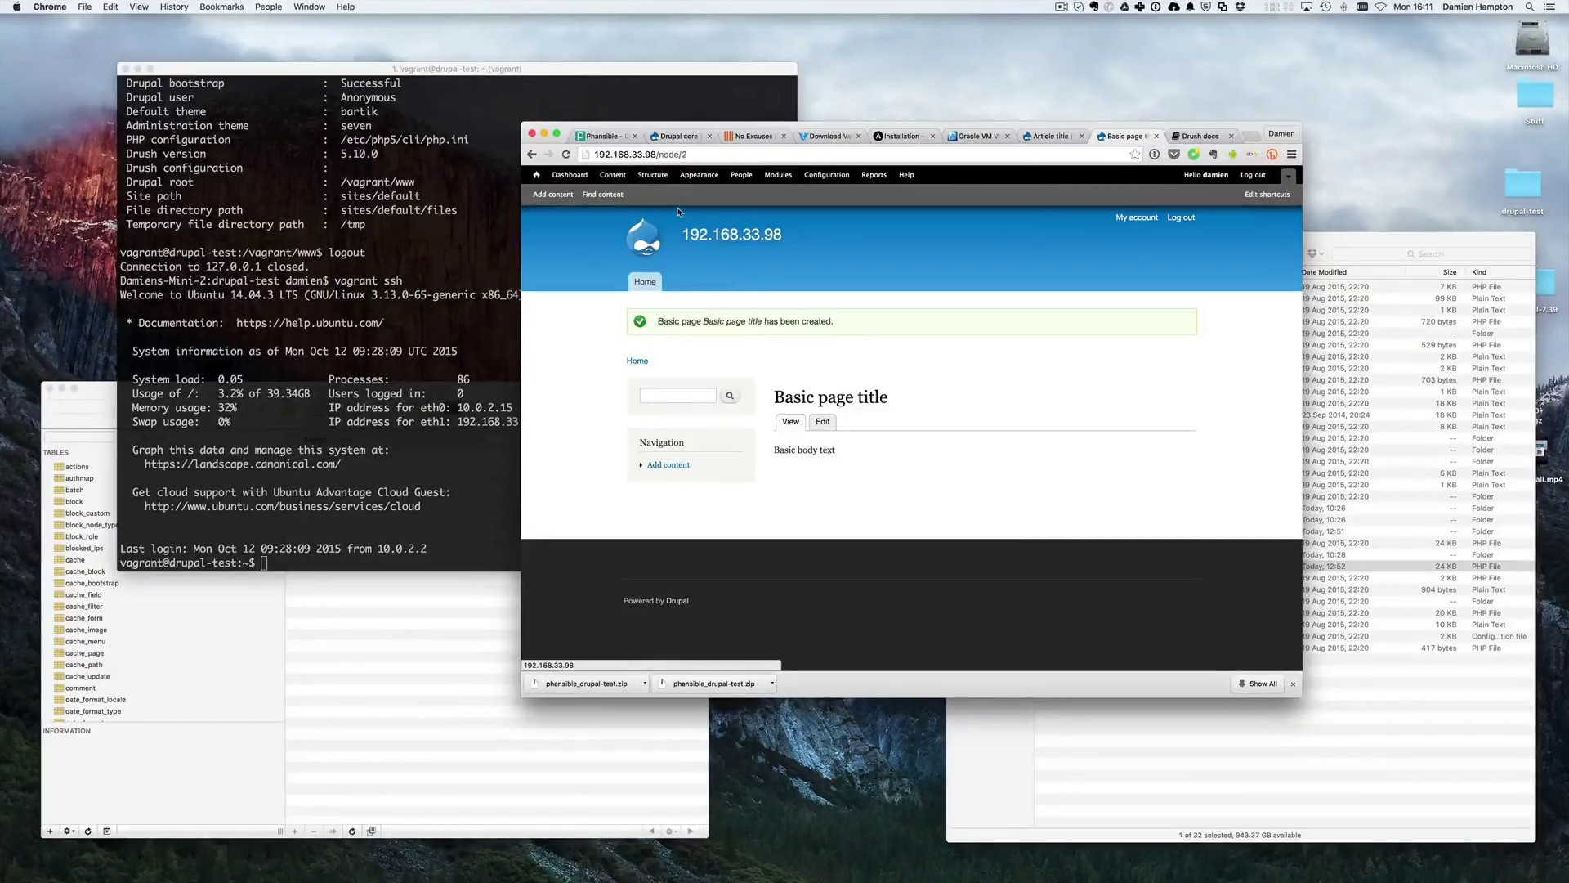
left_click(645, 177)
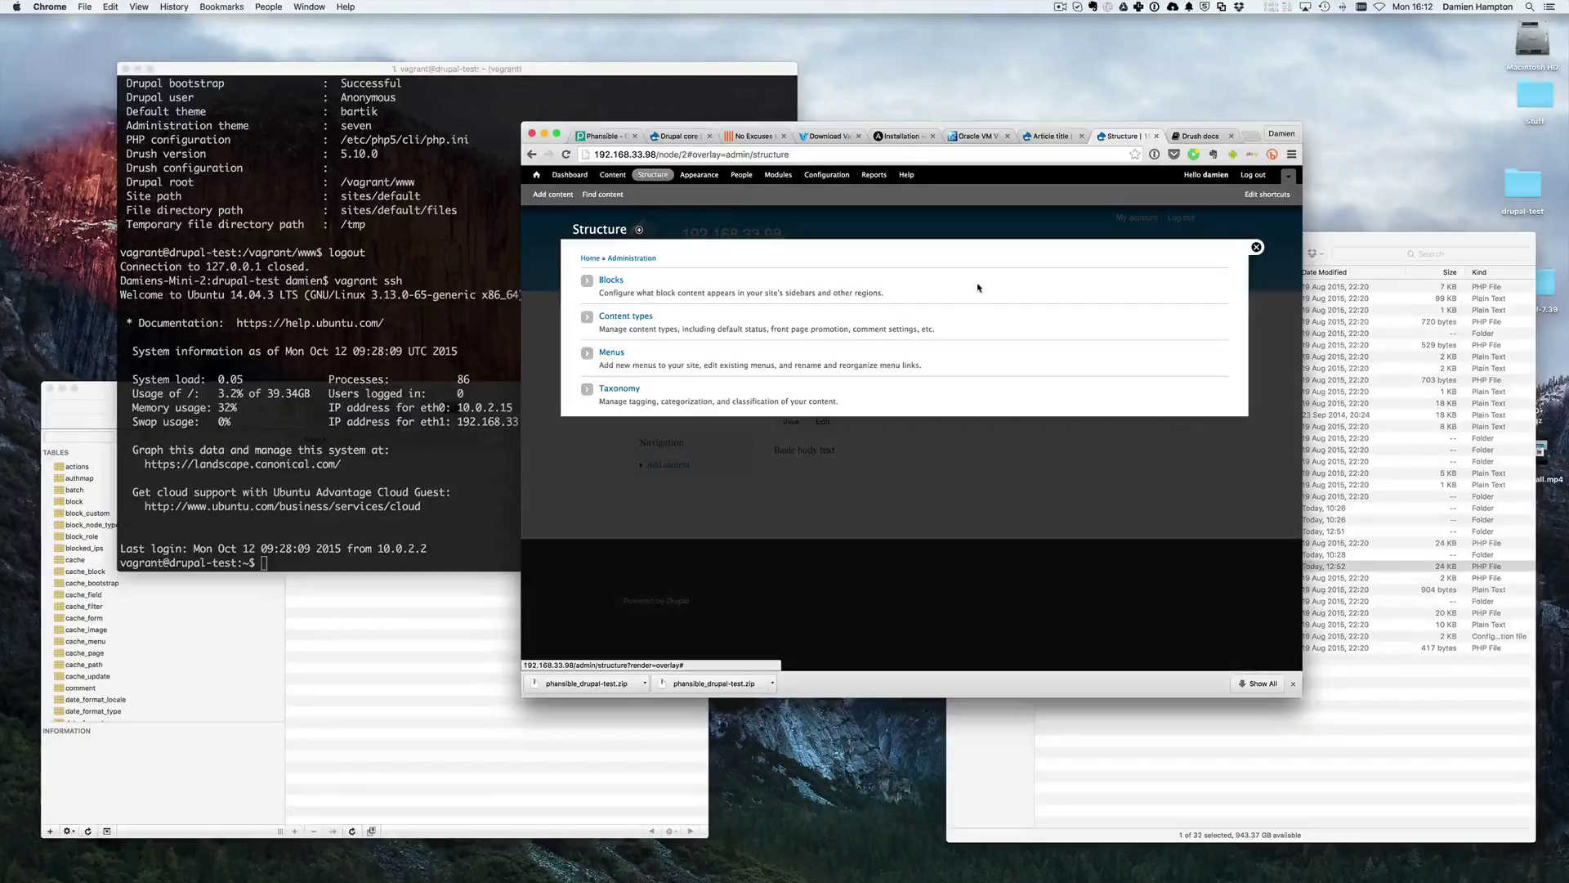
- Close the Structure overlay, log out, and reload the Article title node as anonymous
left_click(1256, 247)
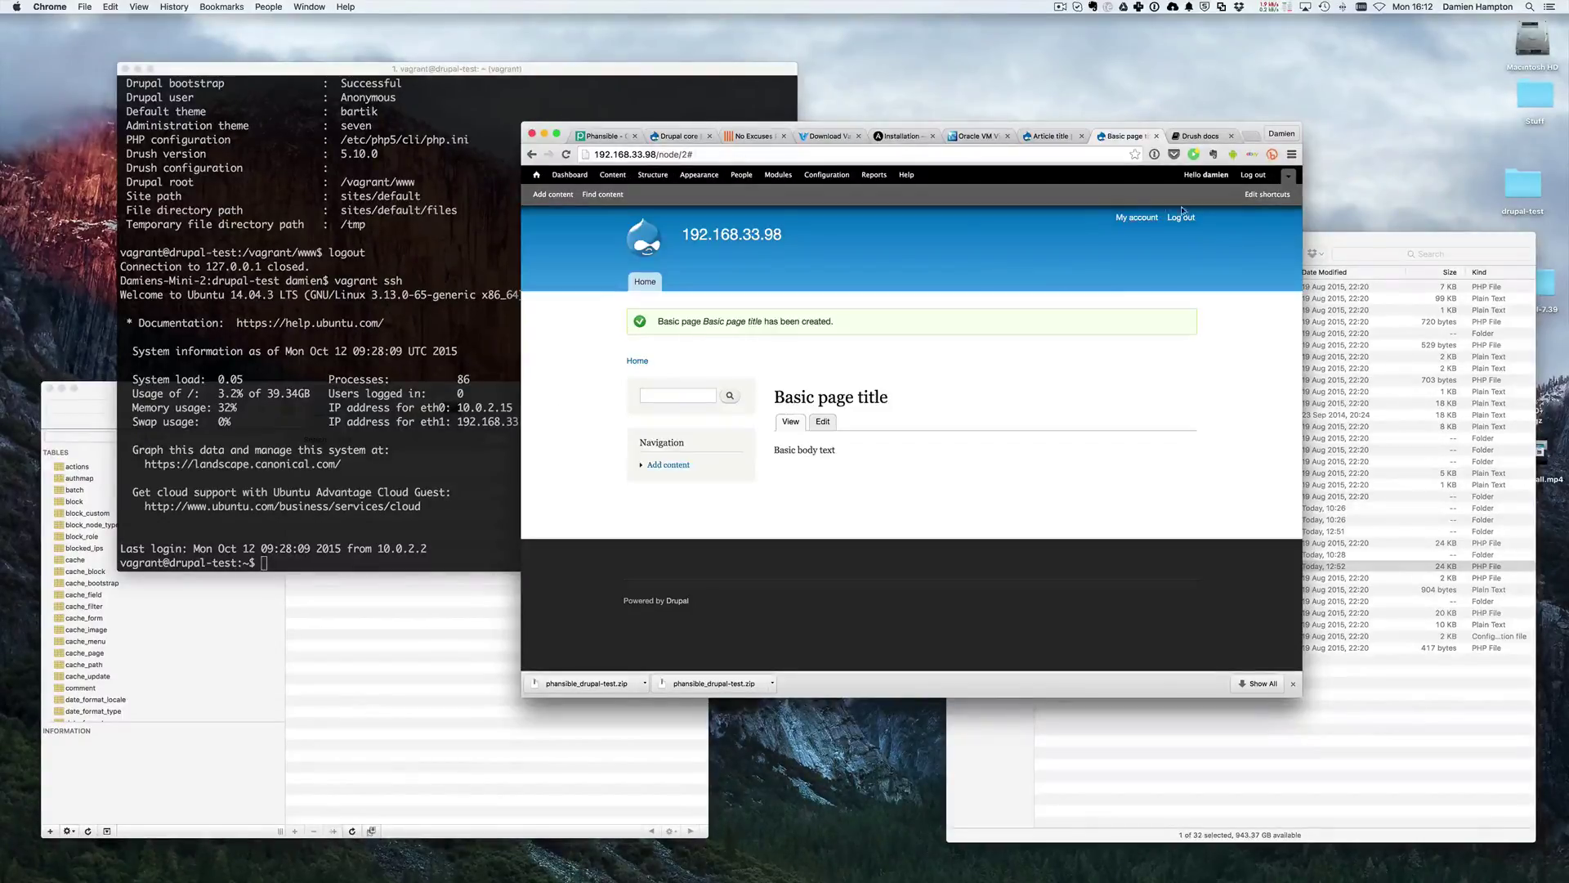
left_click(1252, 175)
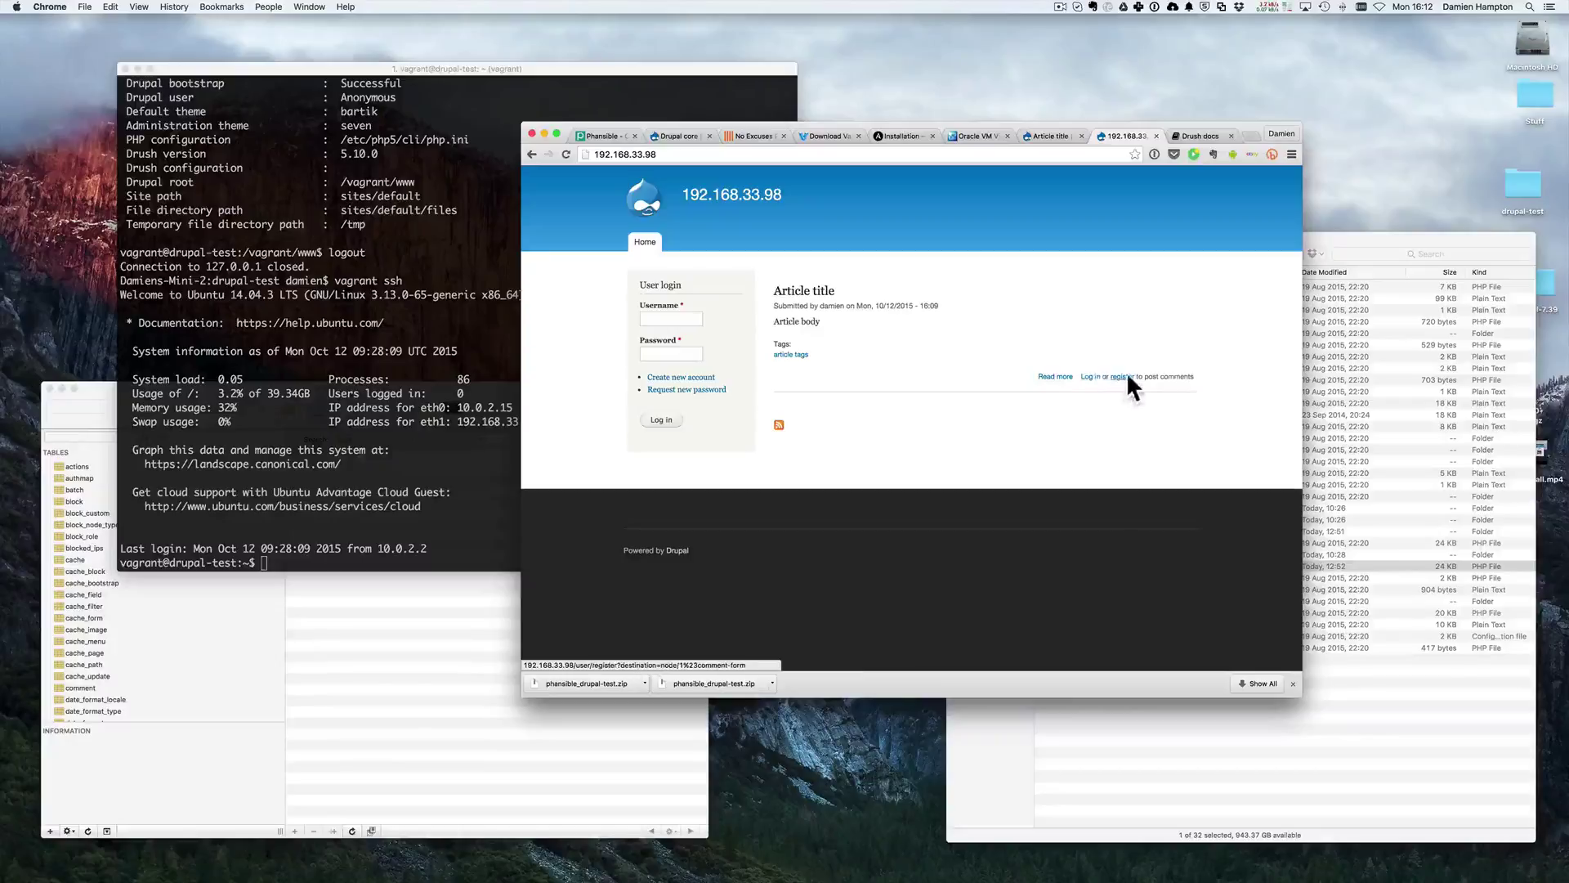
key("ctrl+shift+Tab")
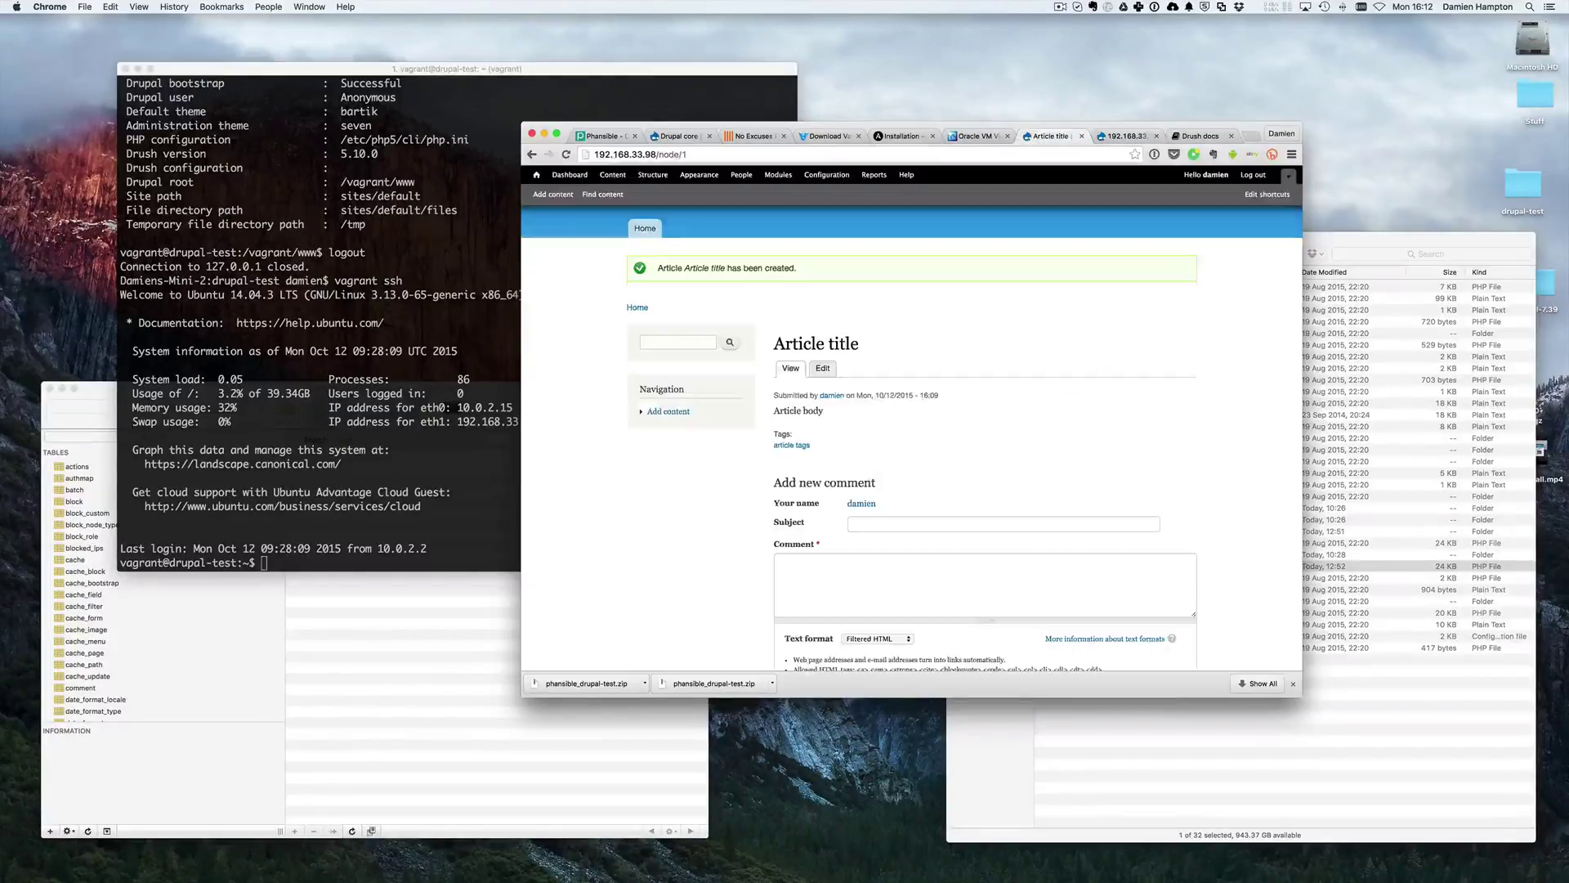
key("super+r")
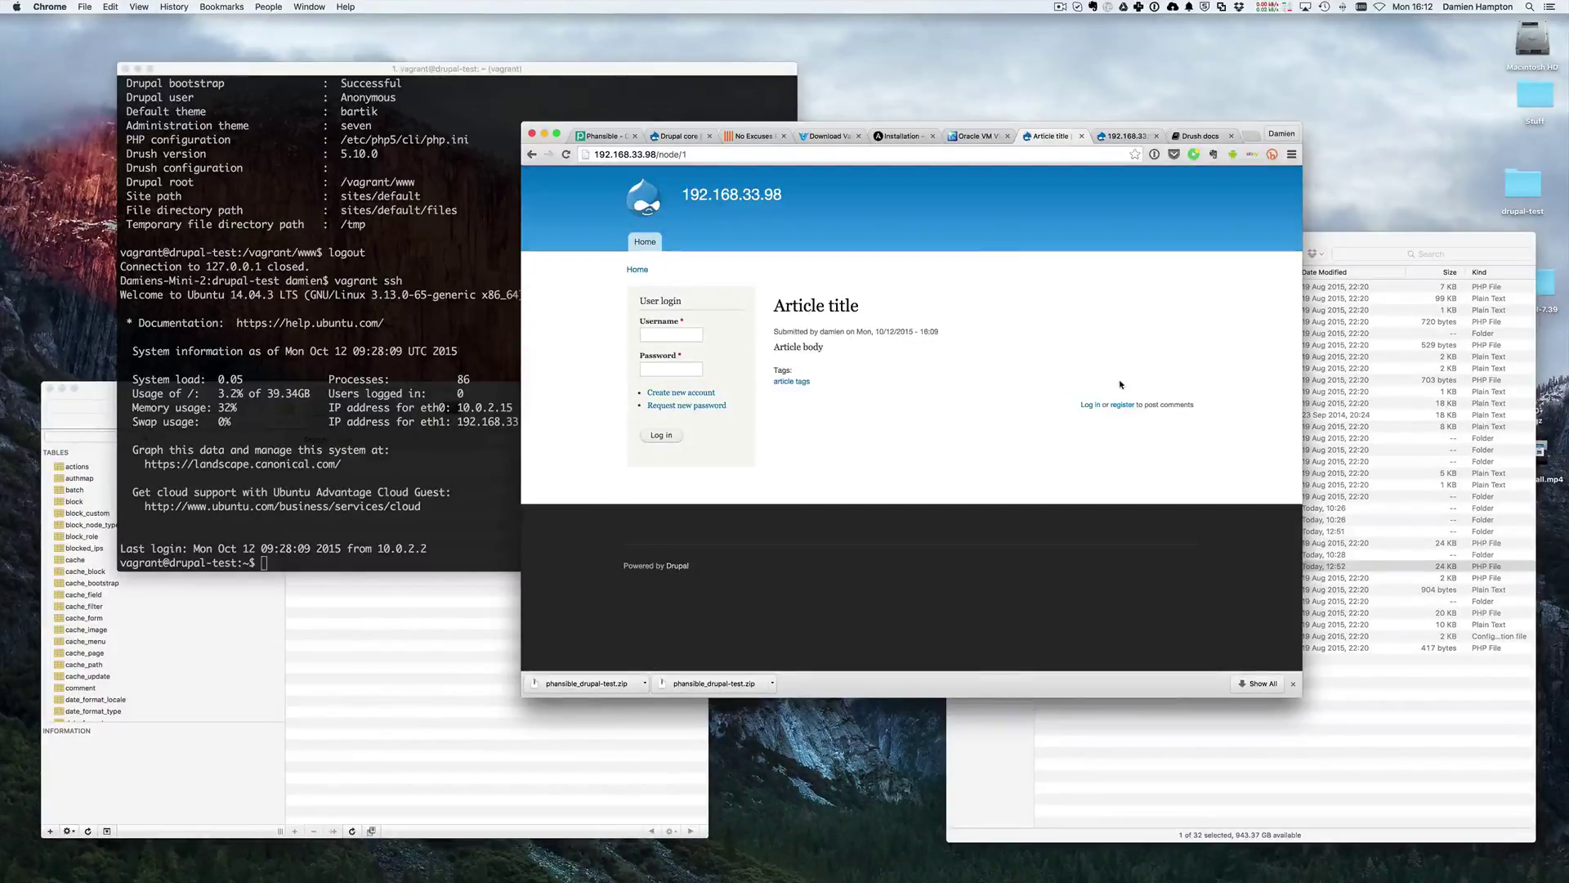
- Load 192.168.33.98/node/2 in the front-page tab, then return to the Article tab
key("ctrl+Tab")
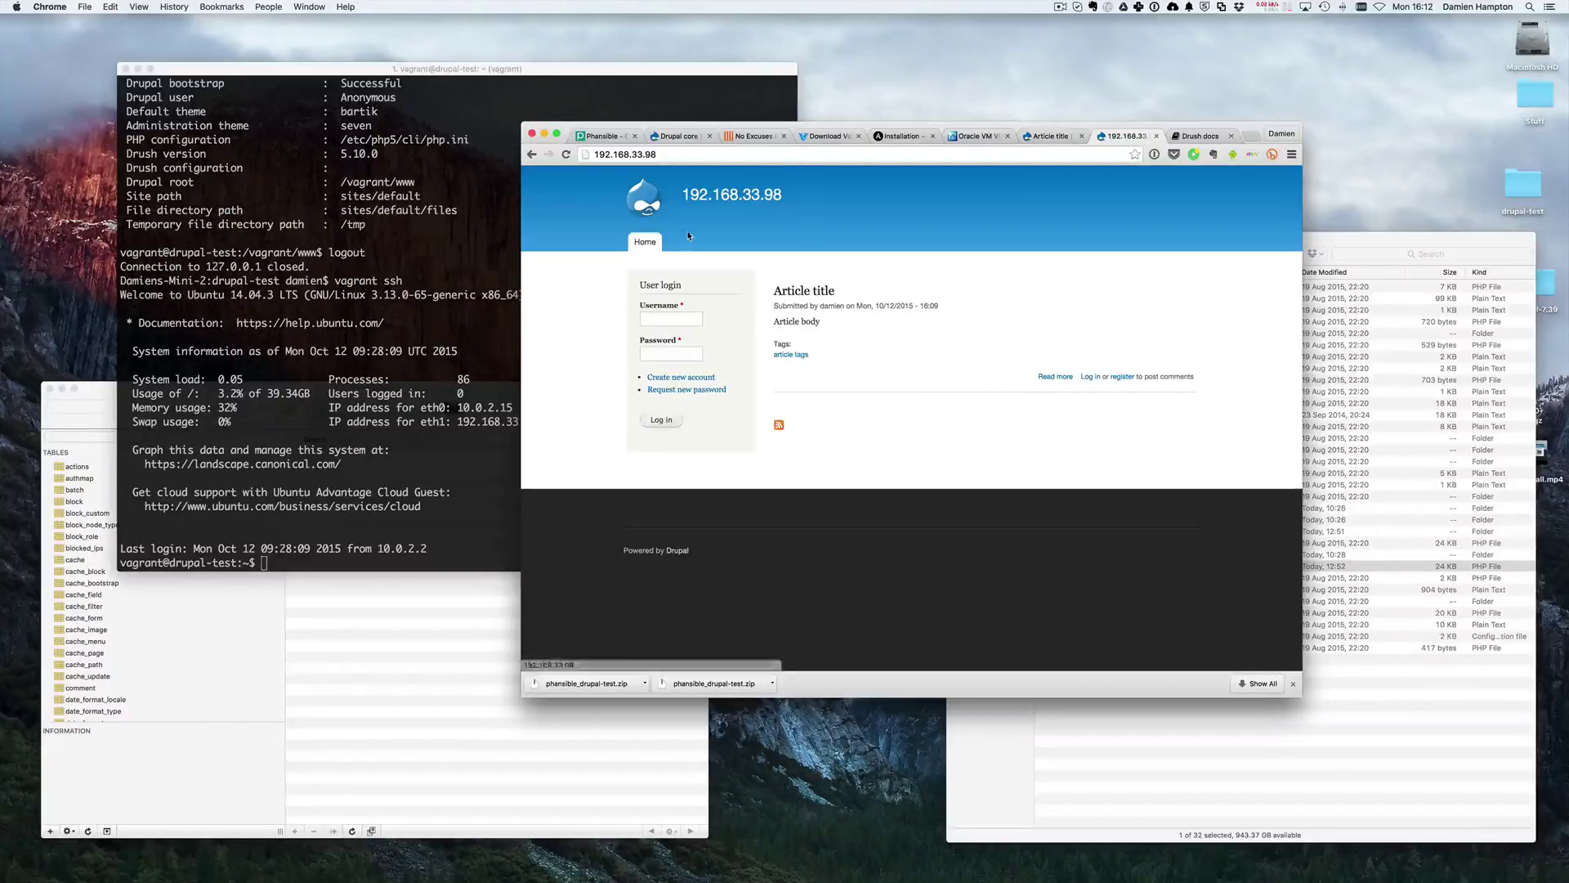
key("super+l")
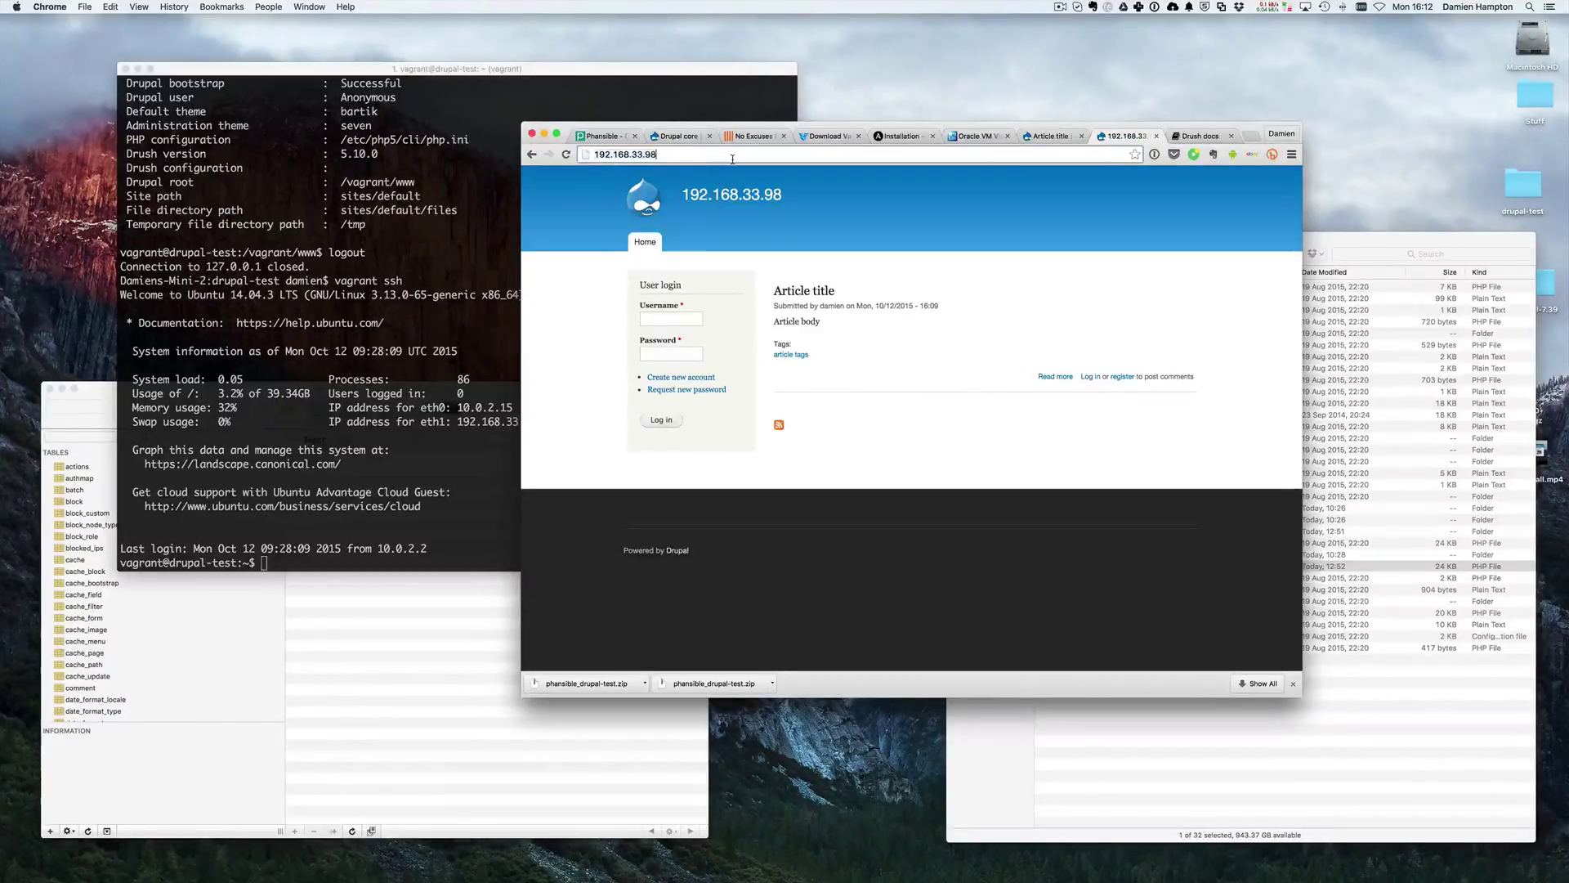
key("Right")
type("/node/2")
key("Return")
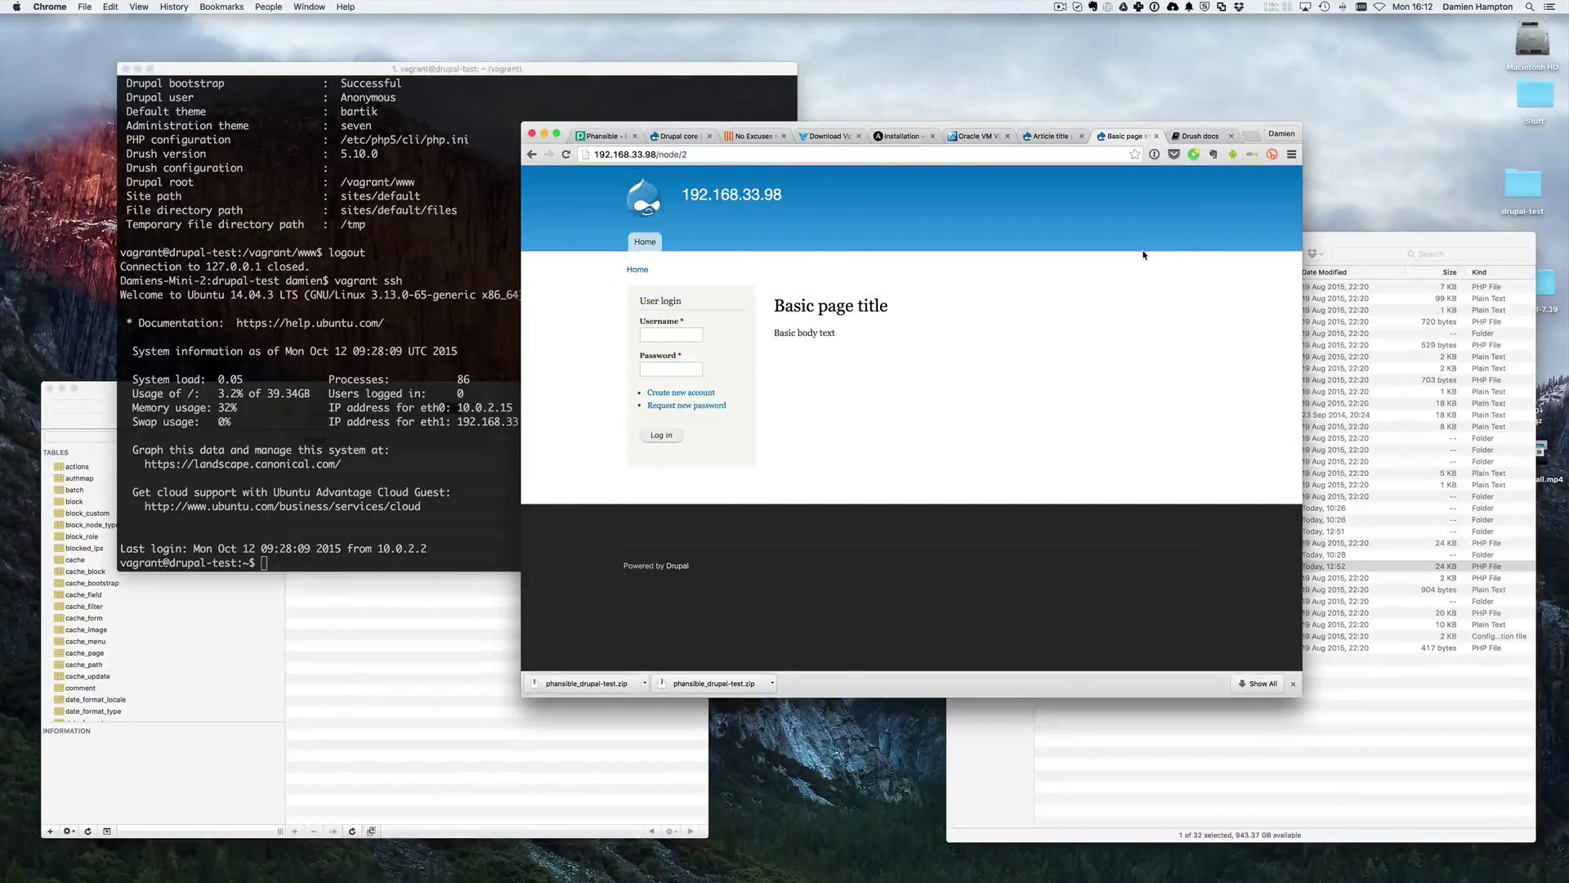
key("ctrl+shift+Tab")
- Log in with the administrator's username and password, then open the Content list
left_click(663, 335)
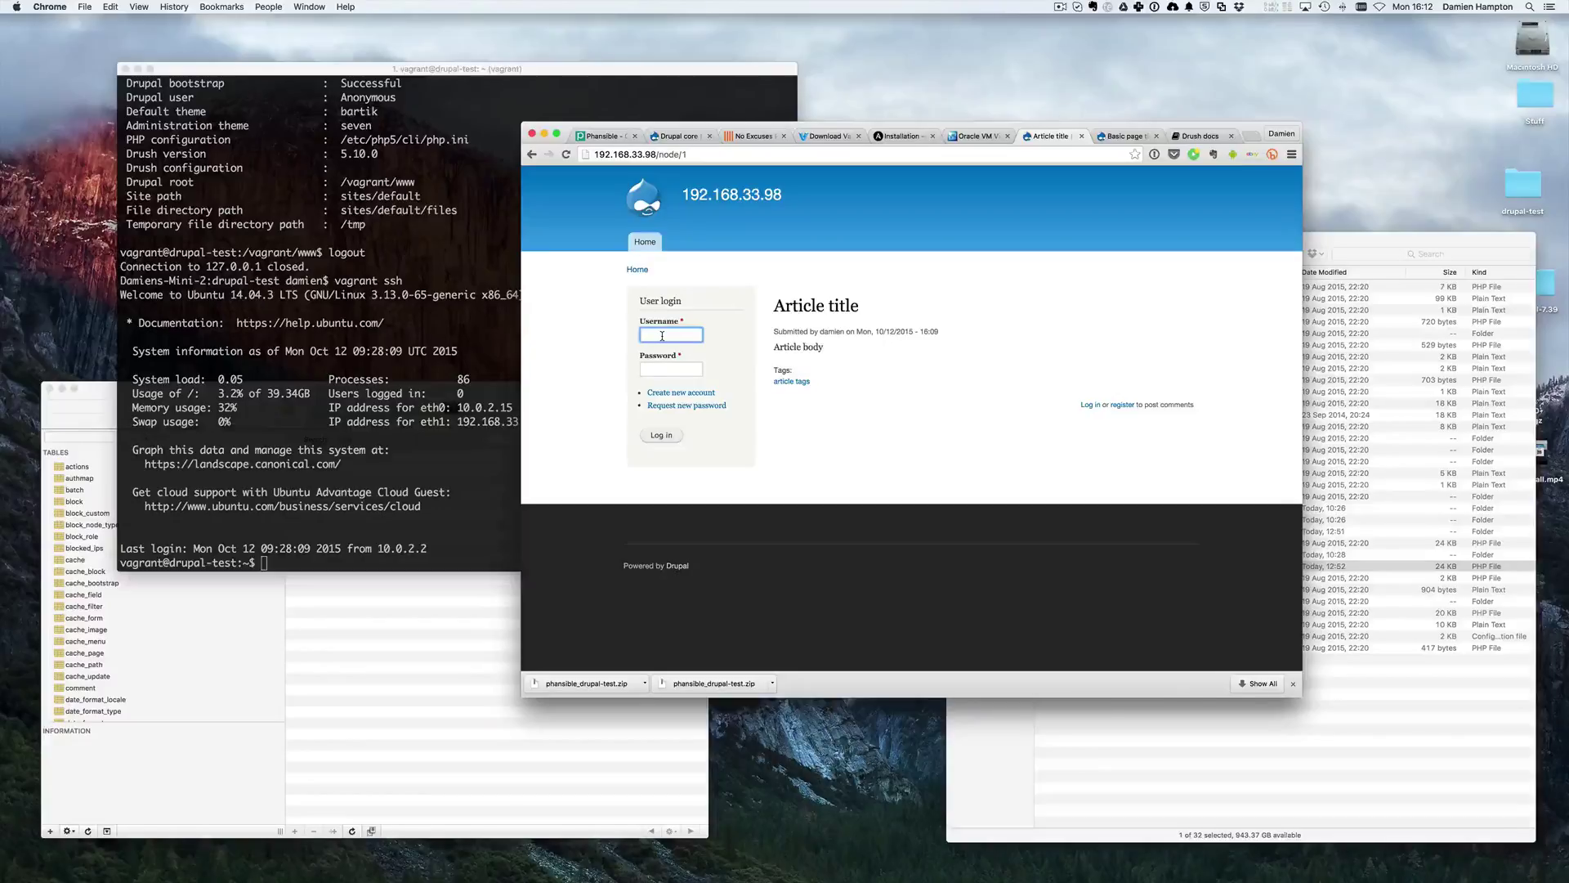
type("damien")
key("Tab")
type("test")
key("Return")
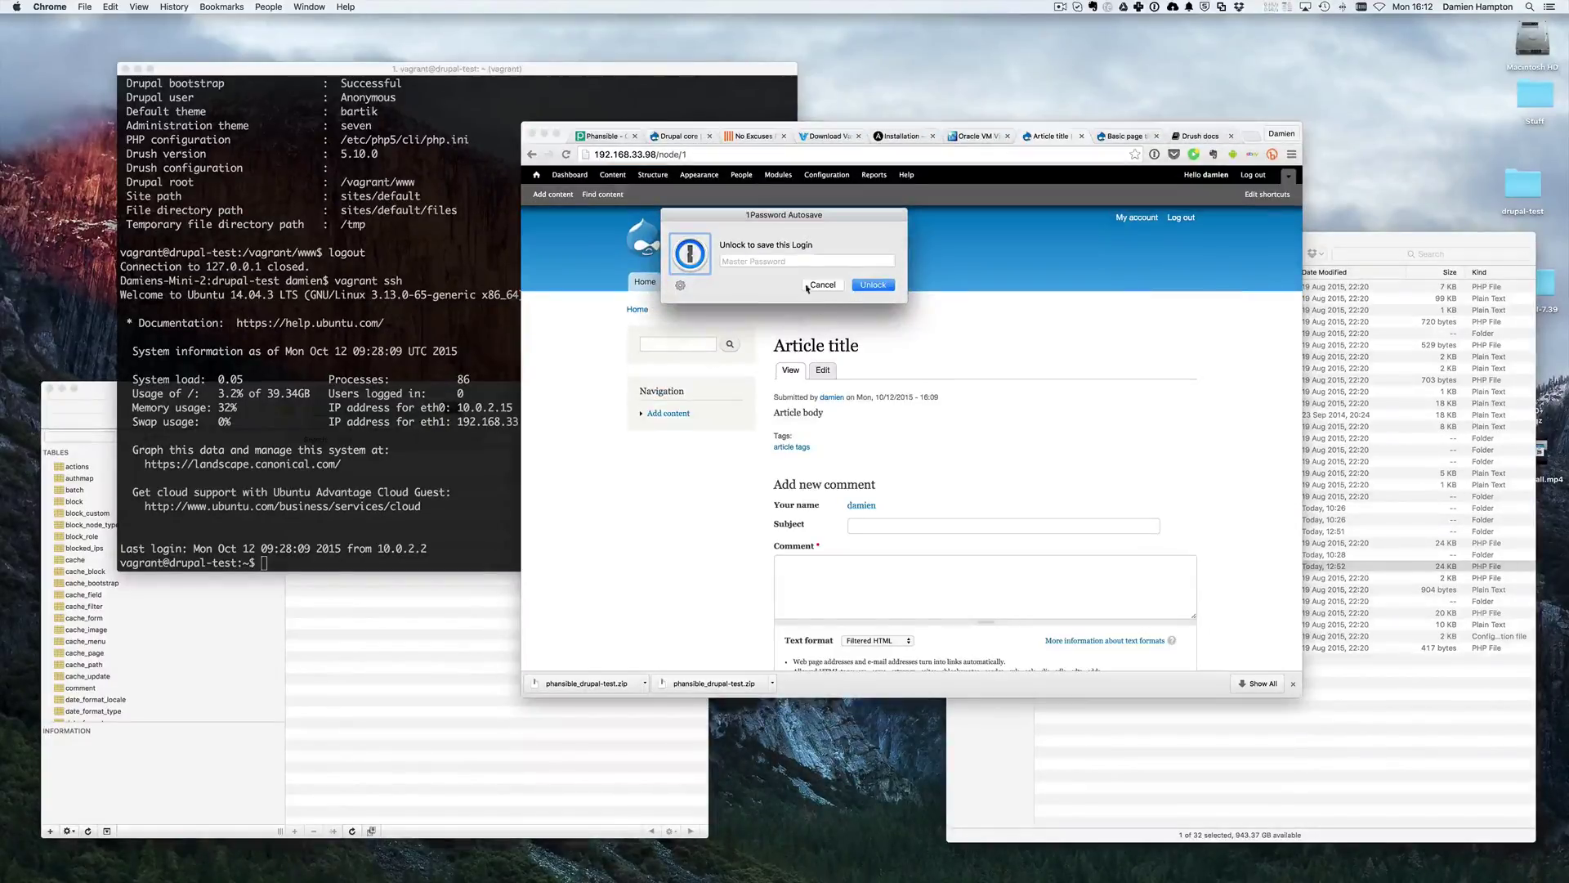
left_click(821, 286)
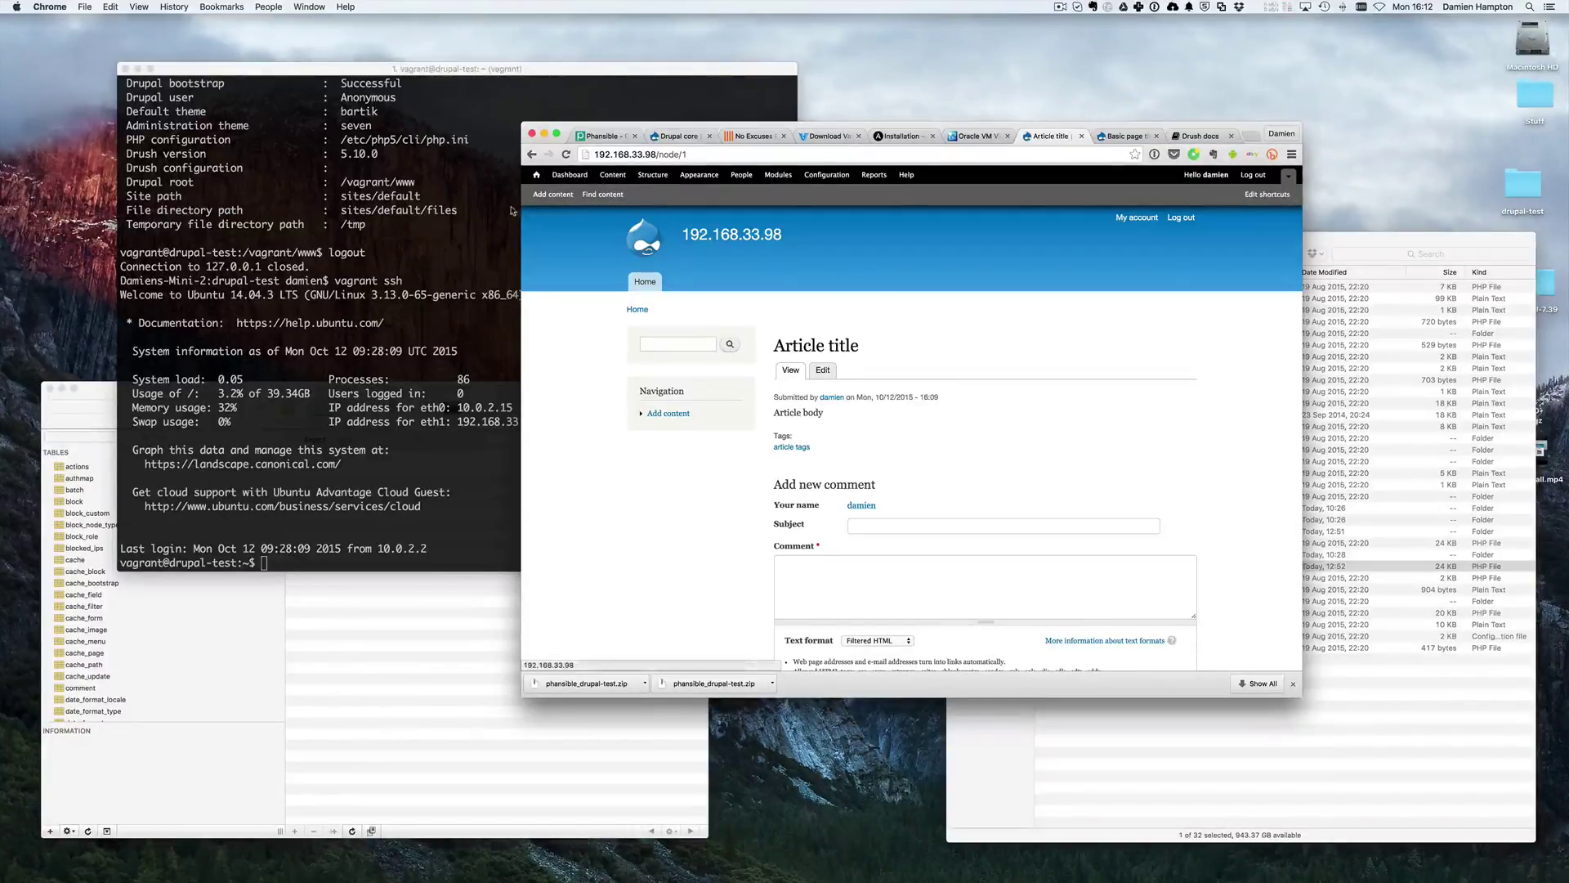
left_click(614, 176)
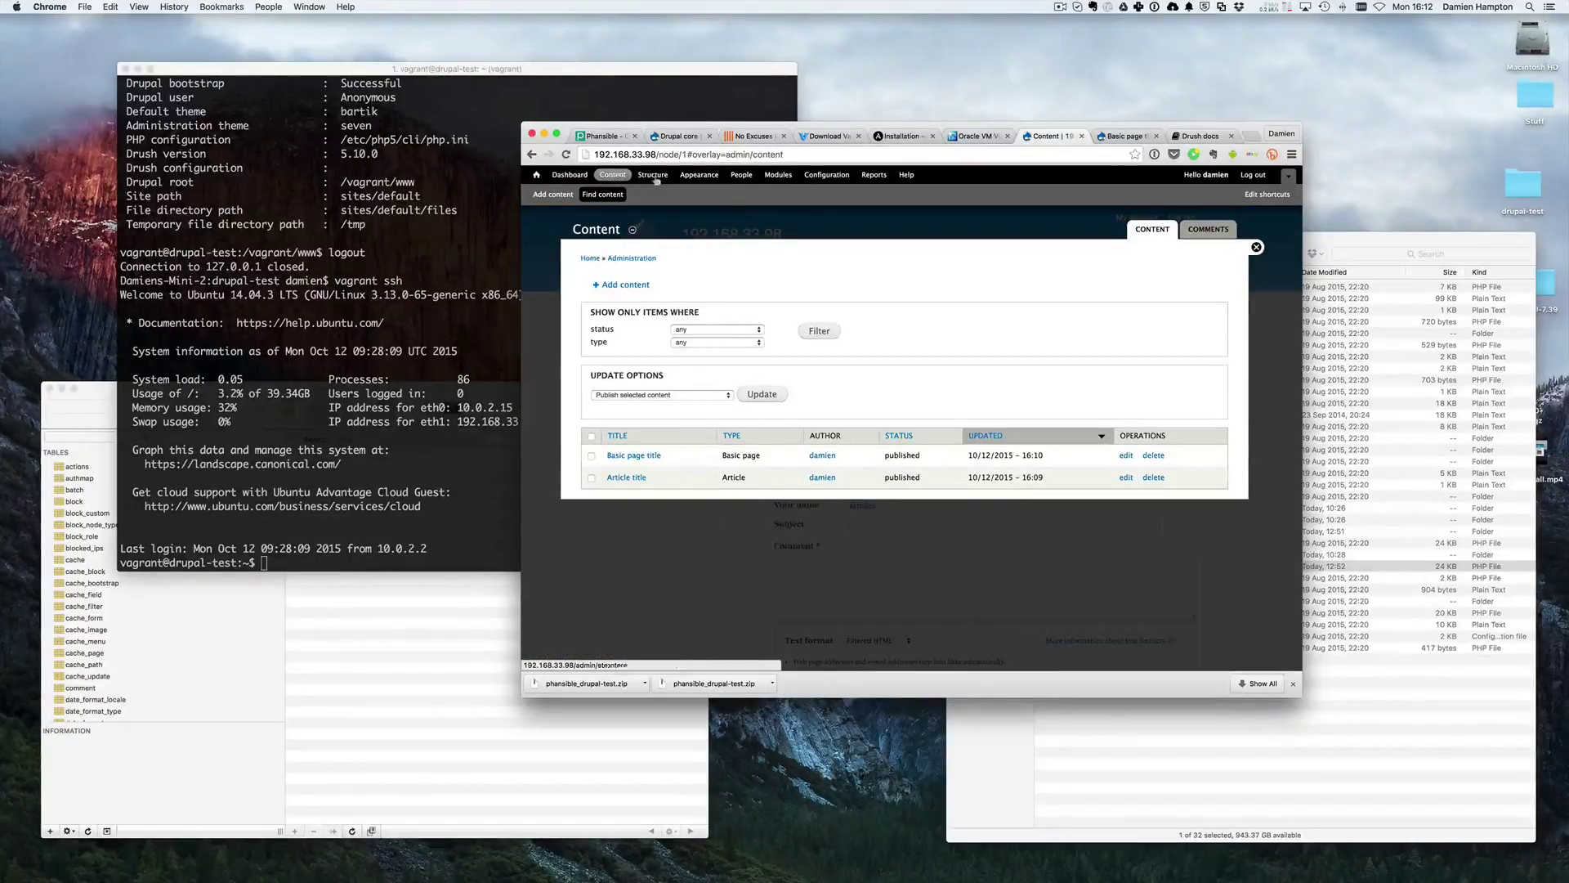
- Open Structure from the admin toolbar to list Blocks, Content types, Menus and Taxonomy
left_click(654, 176)
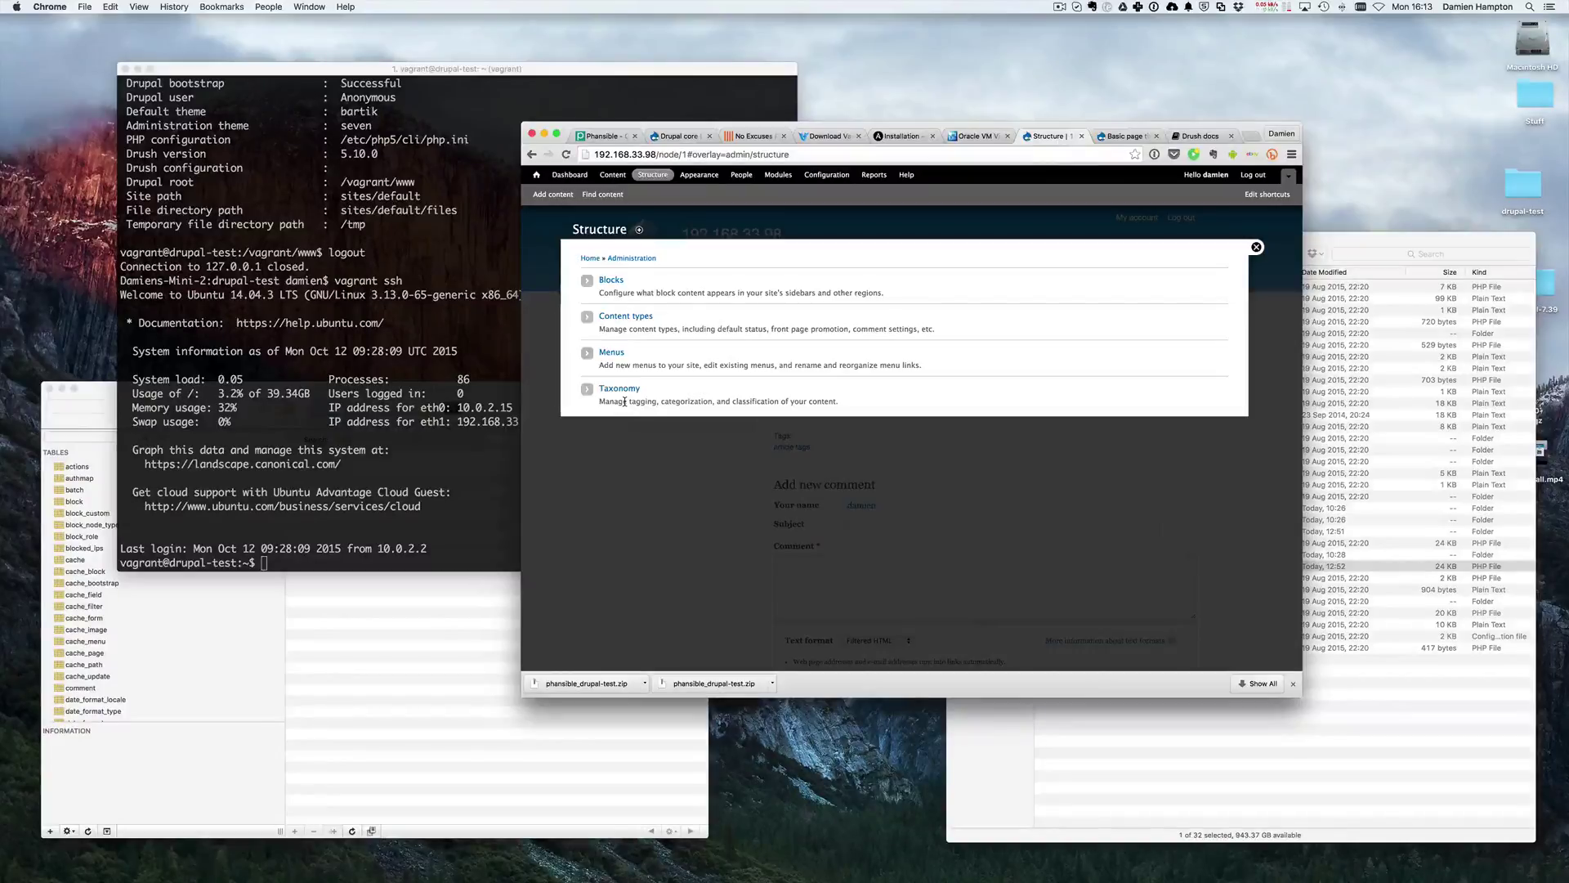
- Look over the enabled and disabled themes under Appearance, then open the People user list
left_click(699, 174)
scroll(716, 323, "down", 3)
scroll(714, 331, "up", 3)
scroll(711, 345, "down", 4)
scroll(713, 343, "down", 3)
scroll(719, 344, "up", 5)
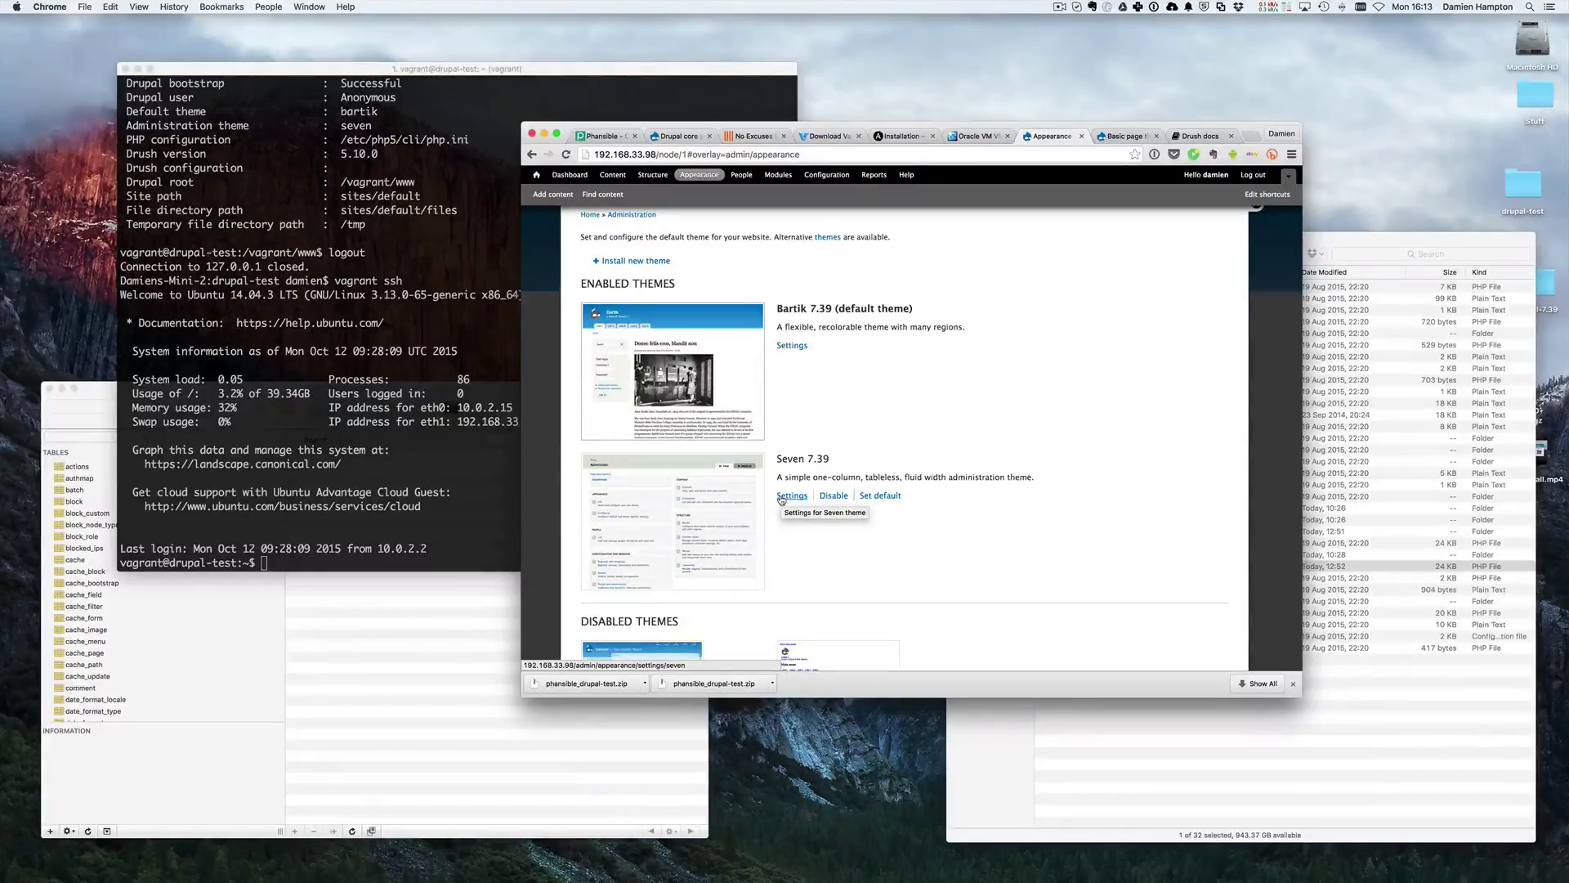
scroll(781, 500, "up", 2)
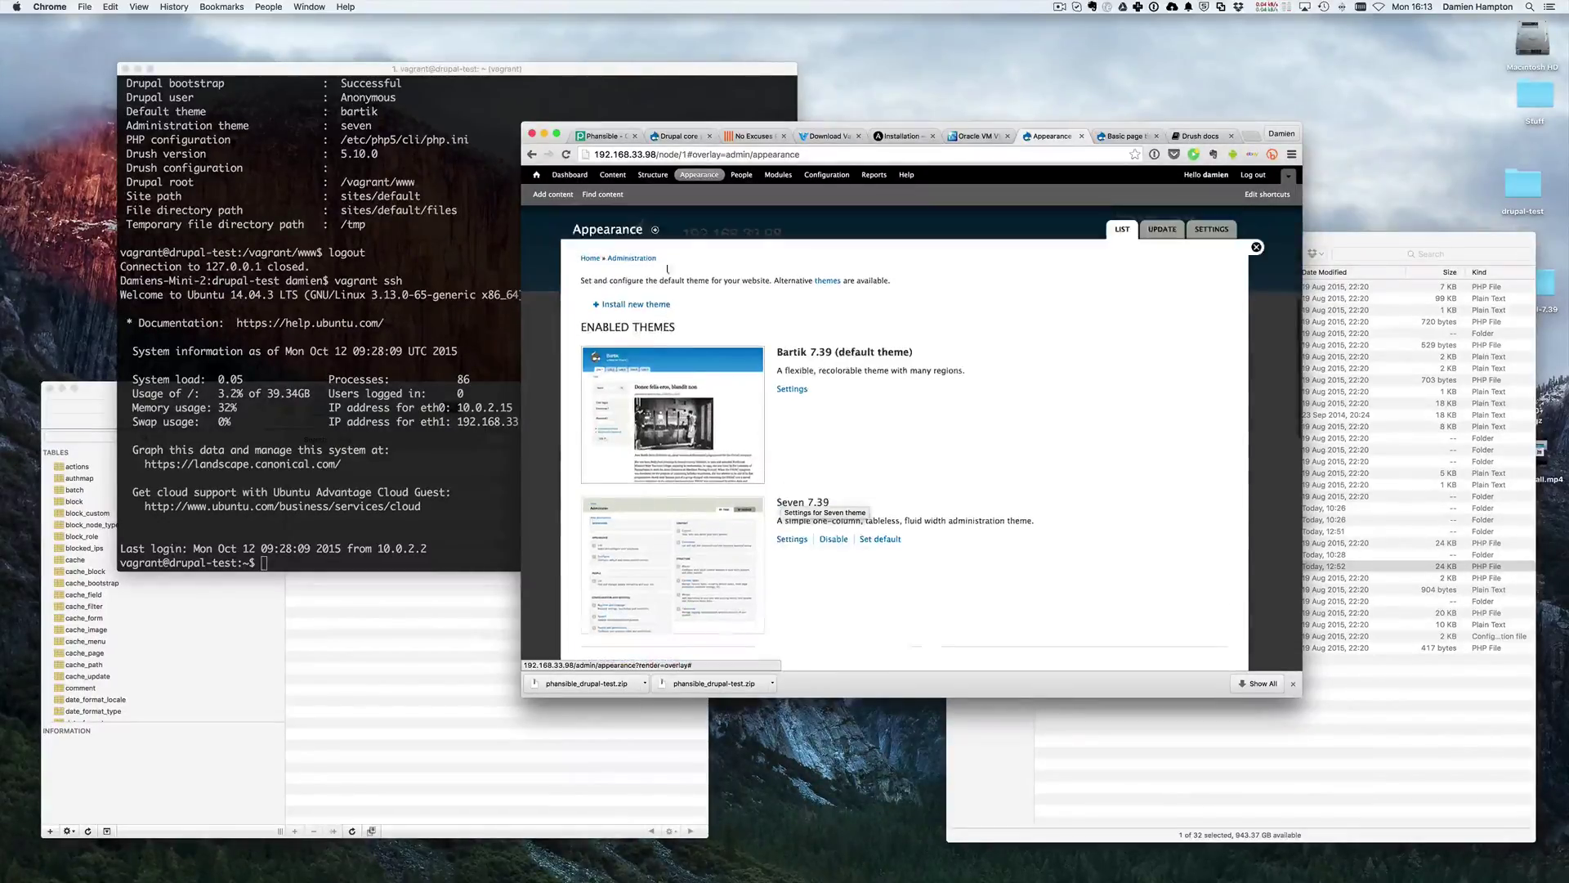
left_click(740, 177)
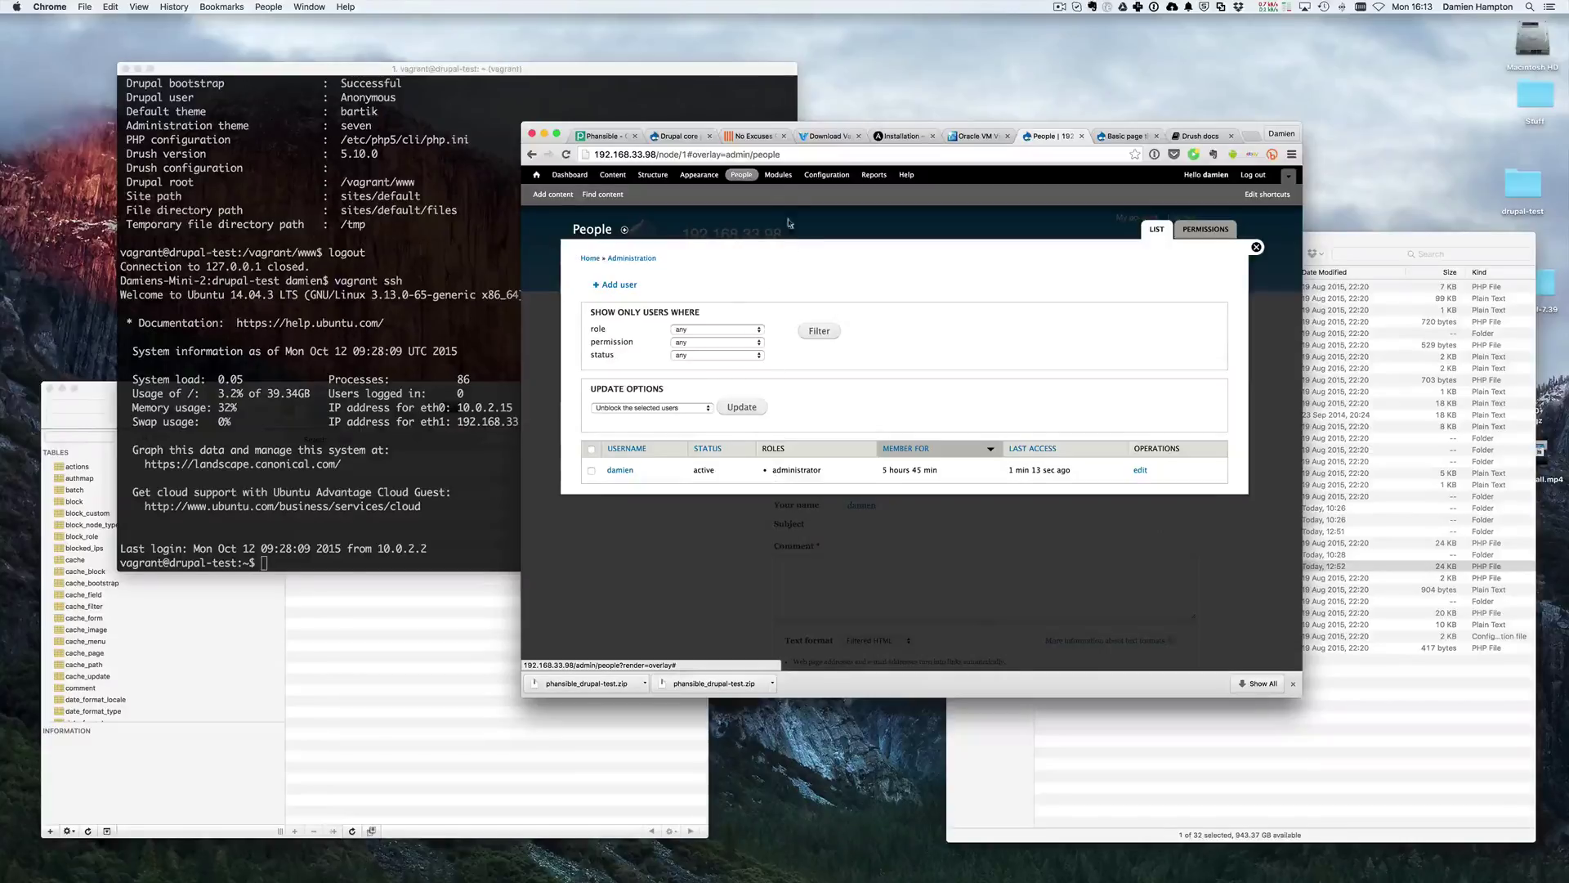
- Open Modules and collapse then re-expand the CORE module list to browse it
left_click(778, 175)
scroll(746, 439, "down", 10)
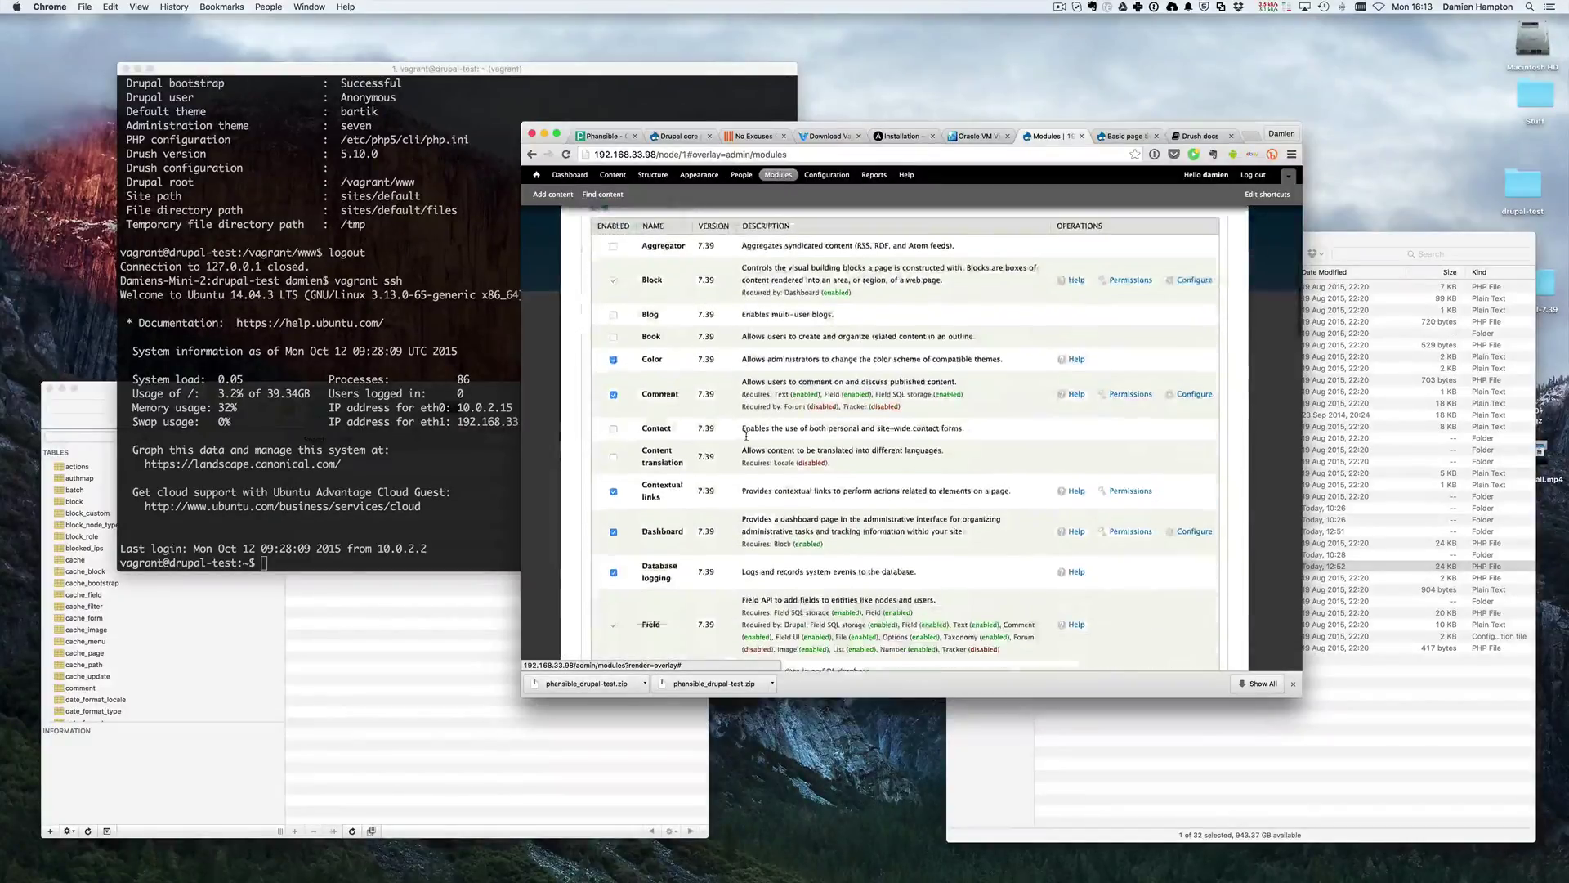
scroll(640, 341, "up", 10)
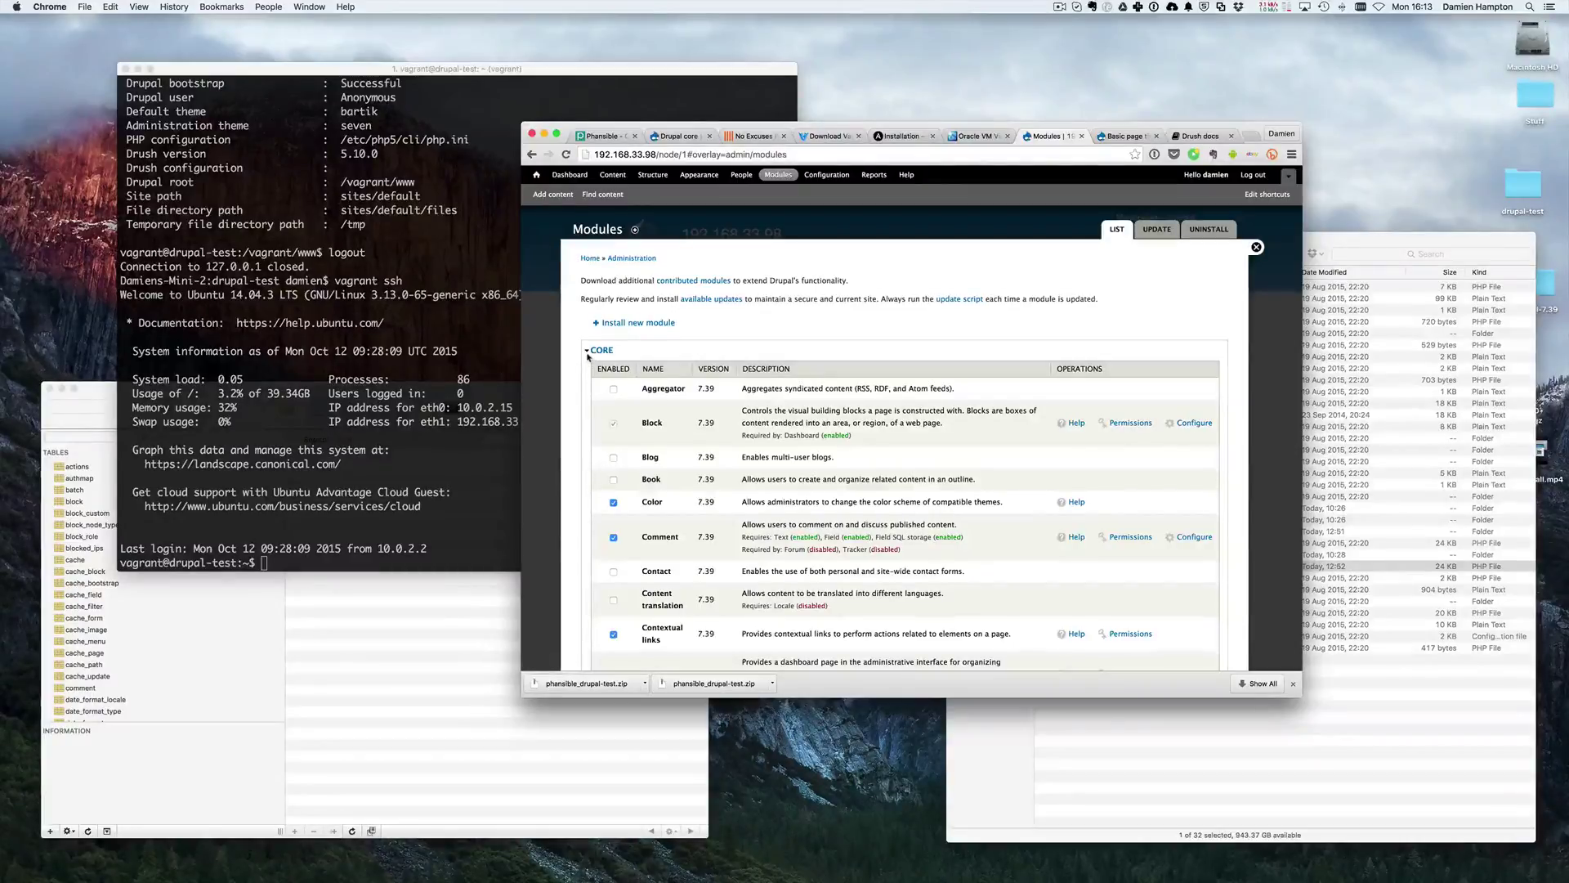
left_click(602, 352)
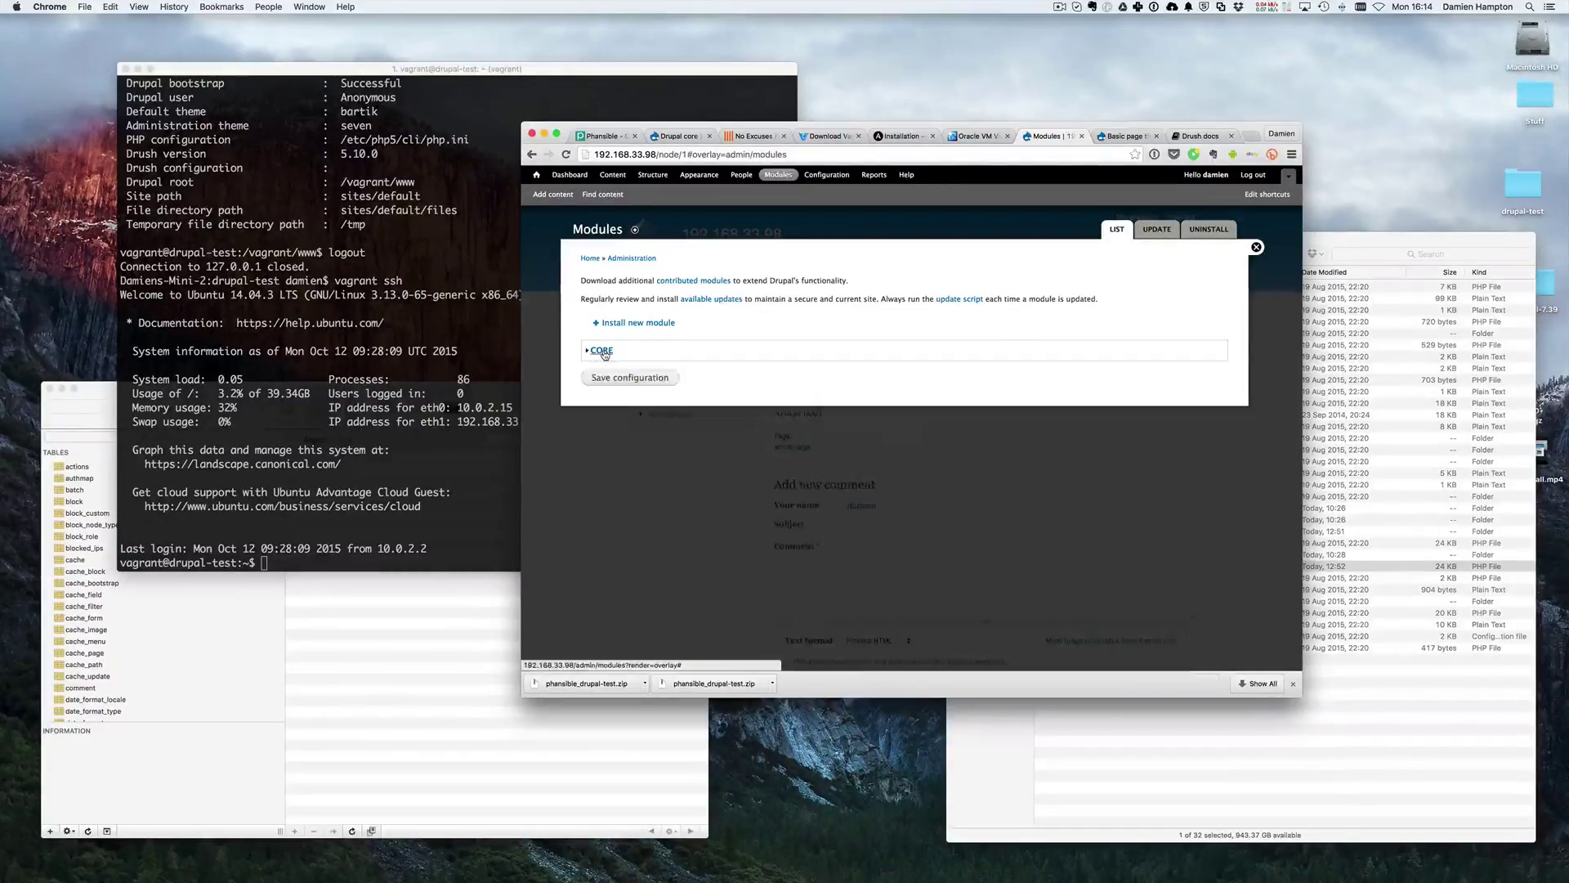
left_click(600, 351)
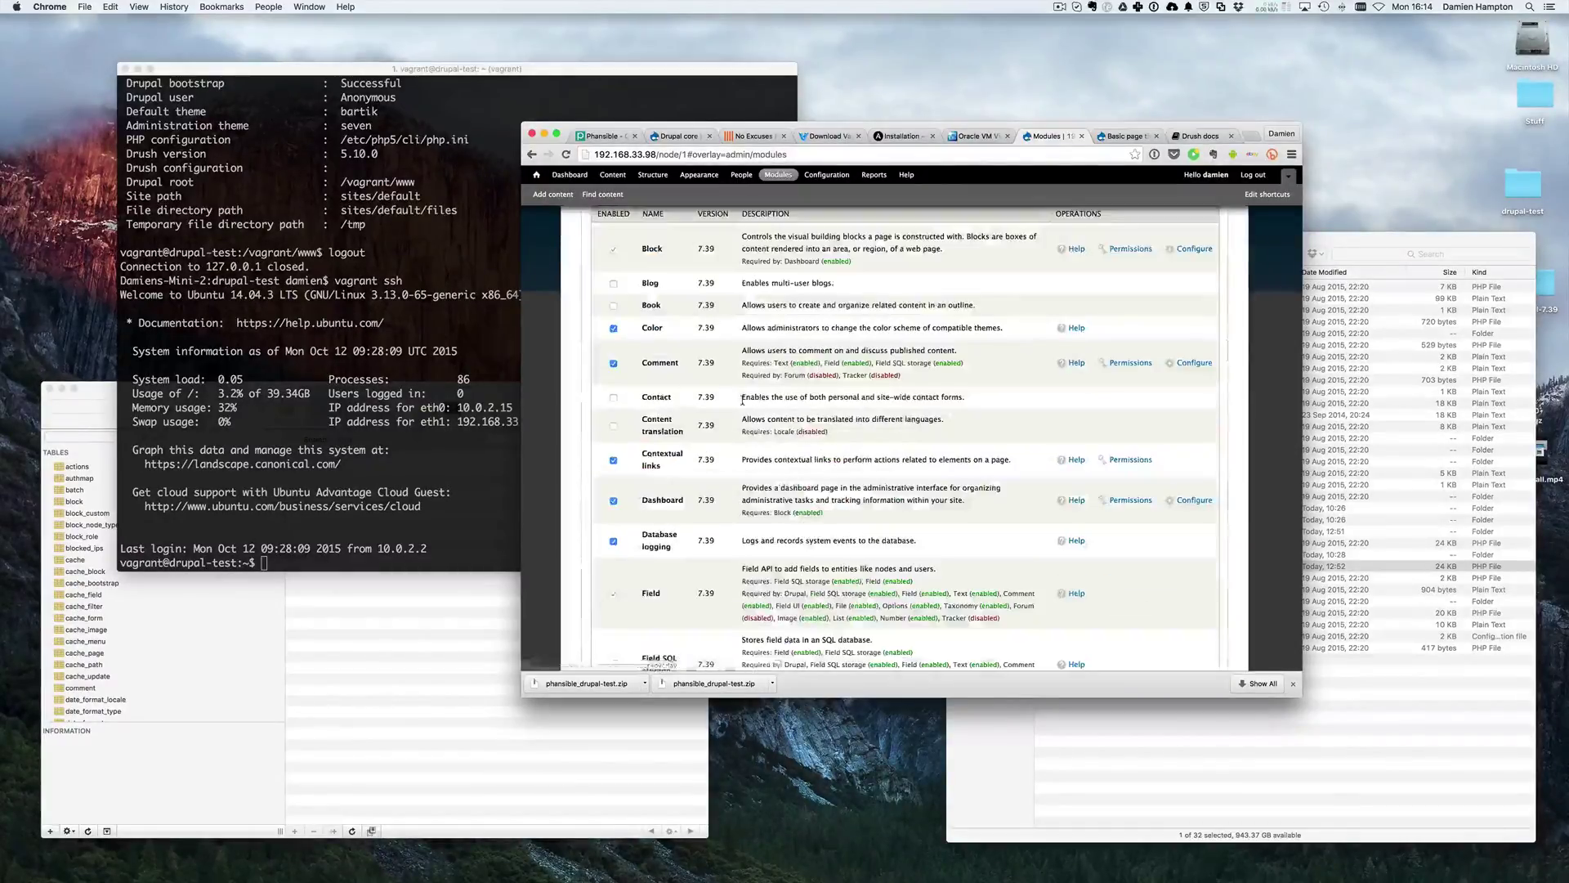
scroll(742, 399, "up", 4)
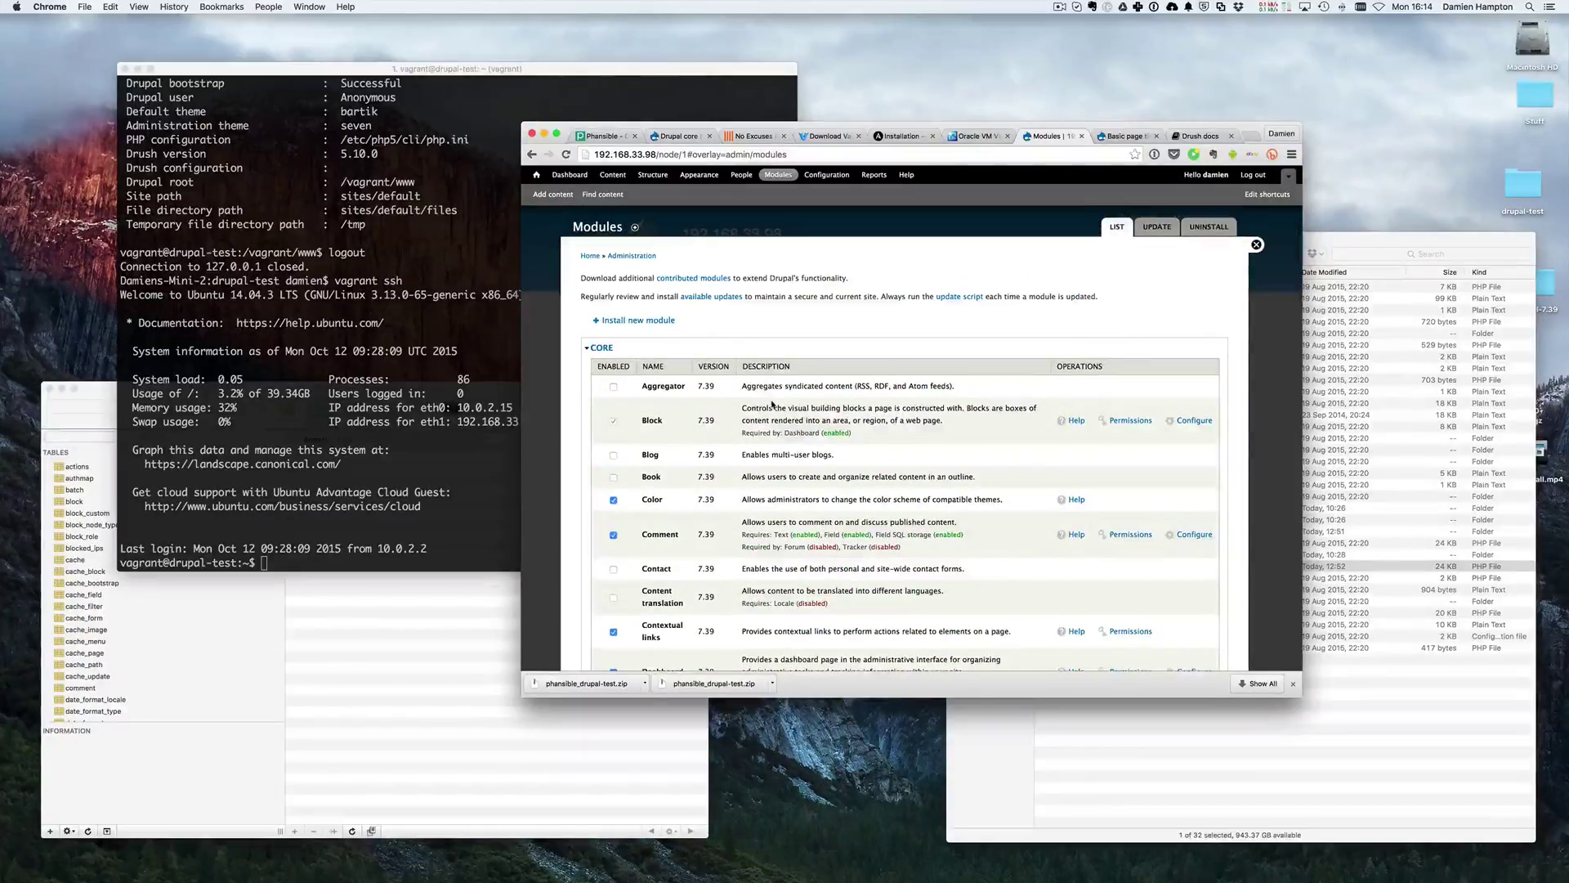
scroll(744, 402, "down", 2)
scroll(785, 404, "up", 3)
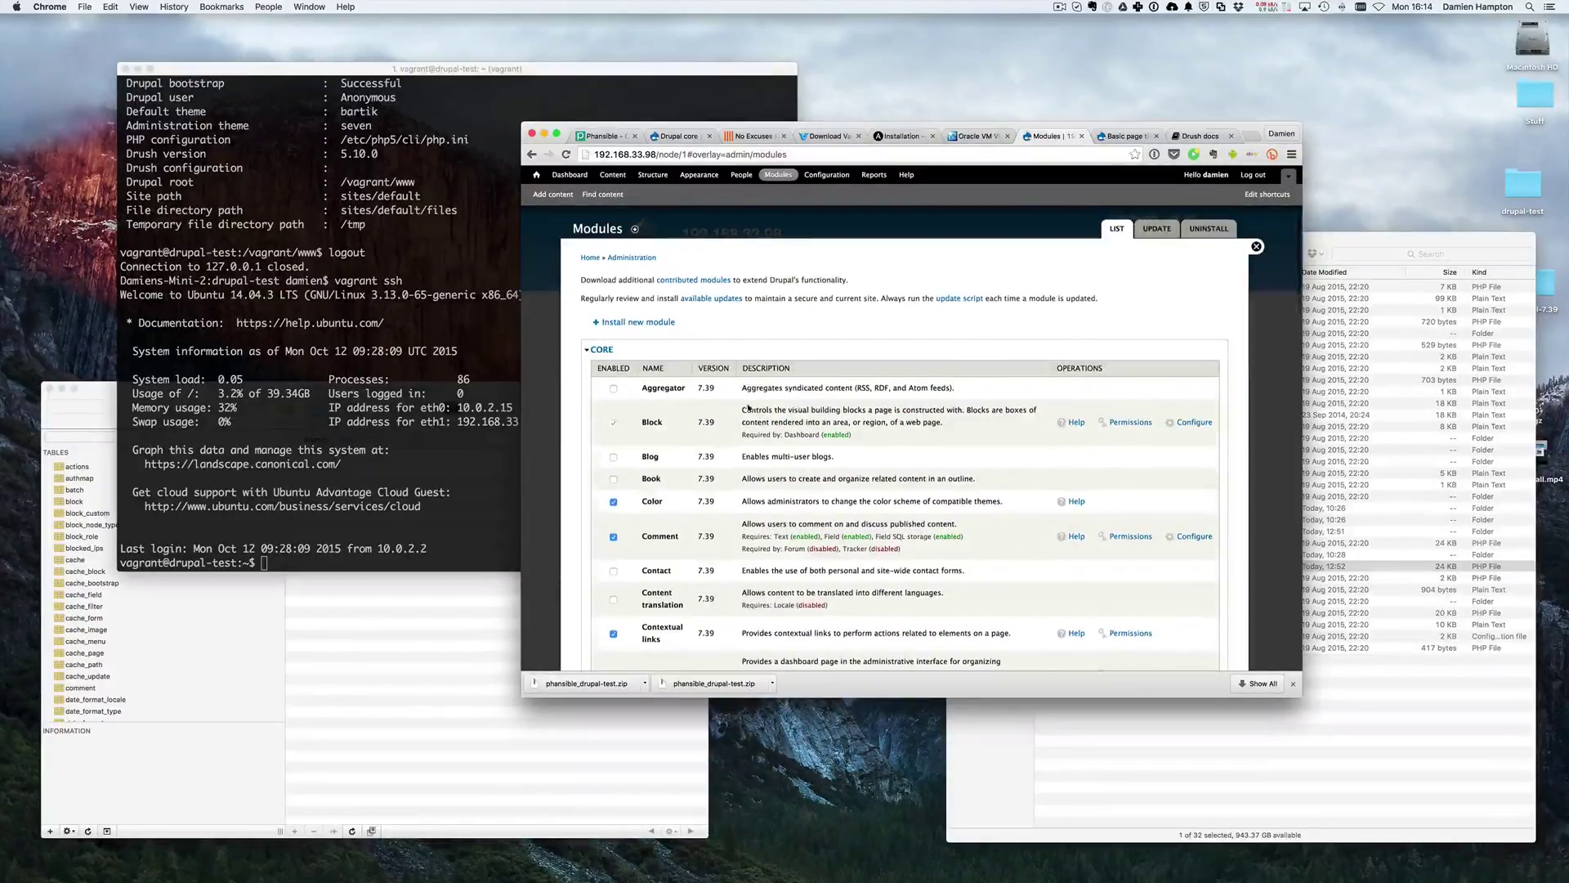
scroll(797, 404, "down", 5)
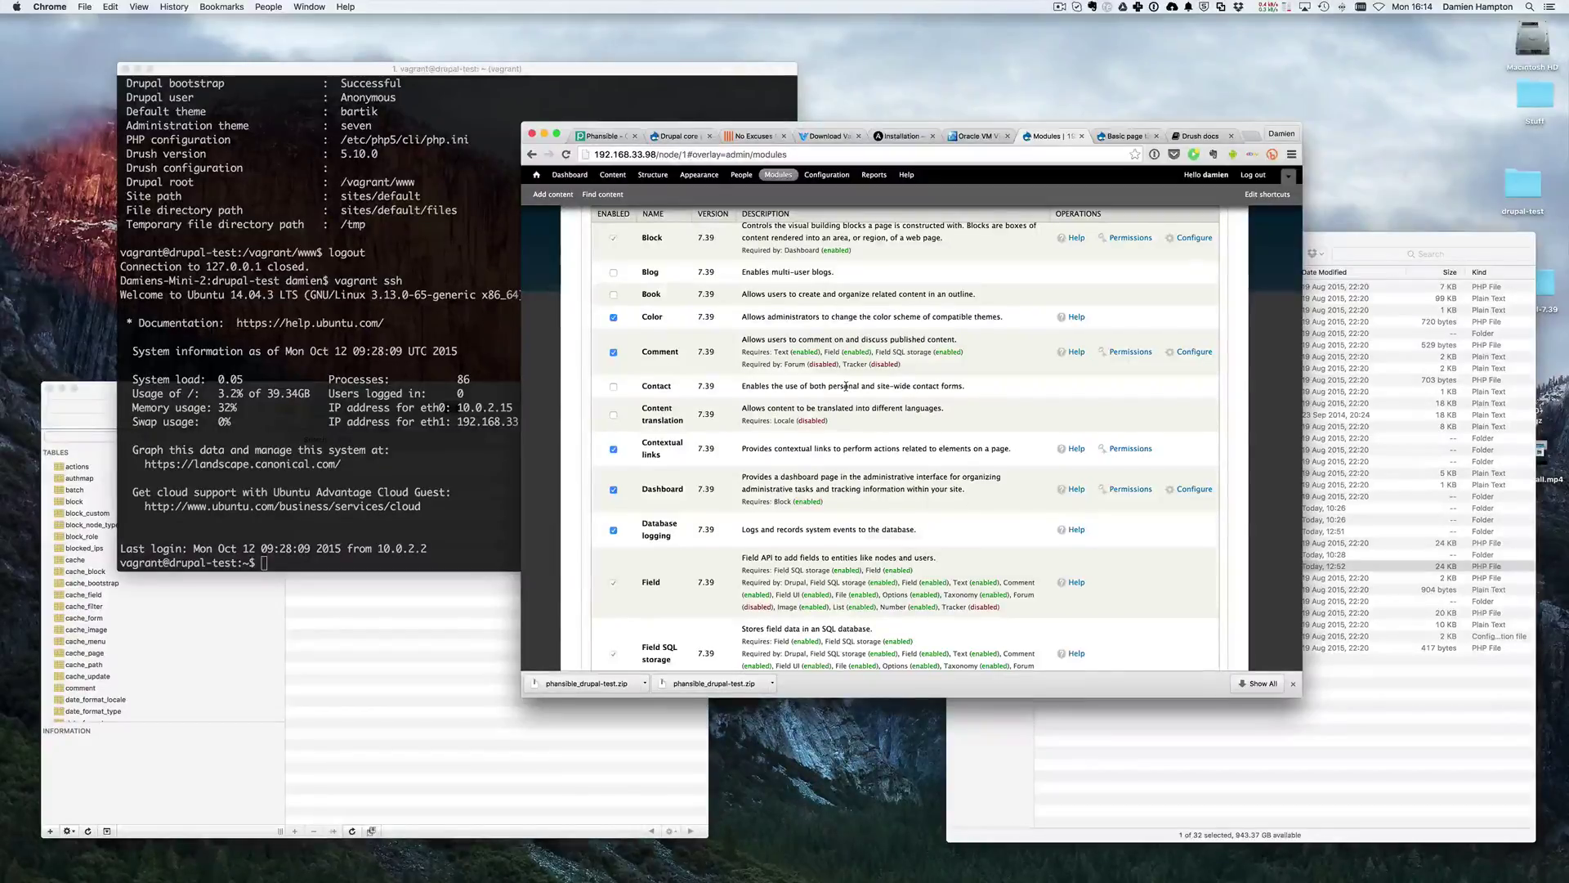
scroll(846, 386, "up", 3)
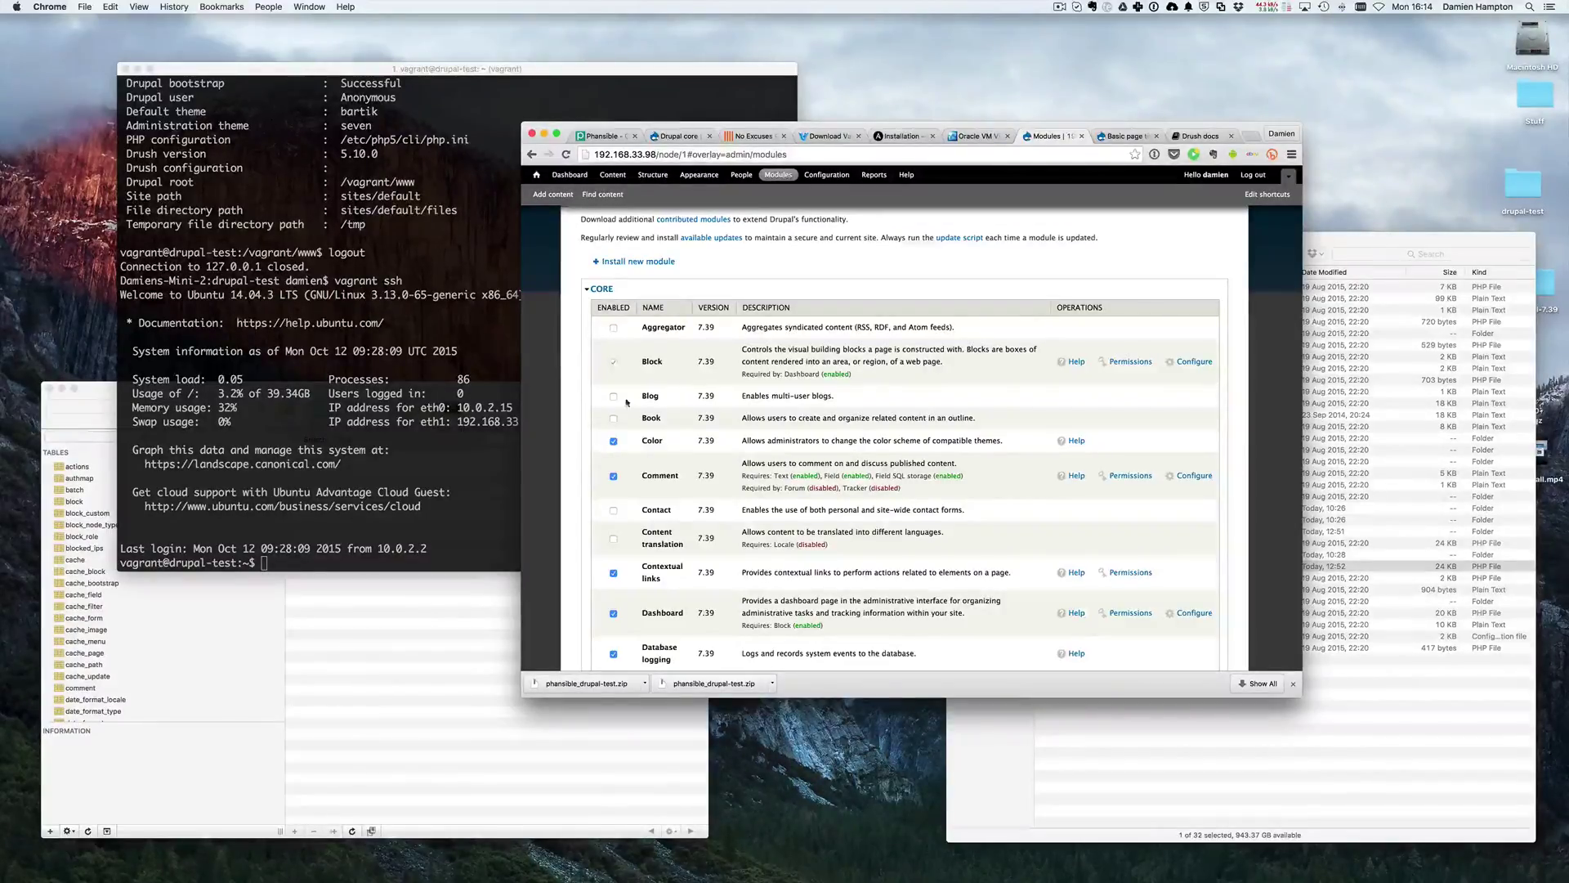
- Untick the Color module without saving, and inspect the Block module's Required by note
left_click(614, 442)
left_click_drag(744, 373, 874, 373)
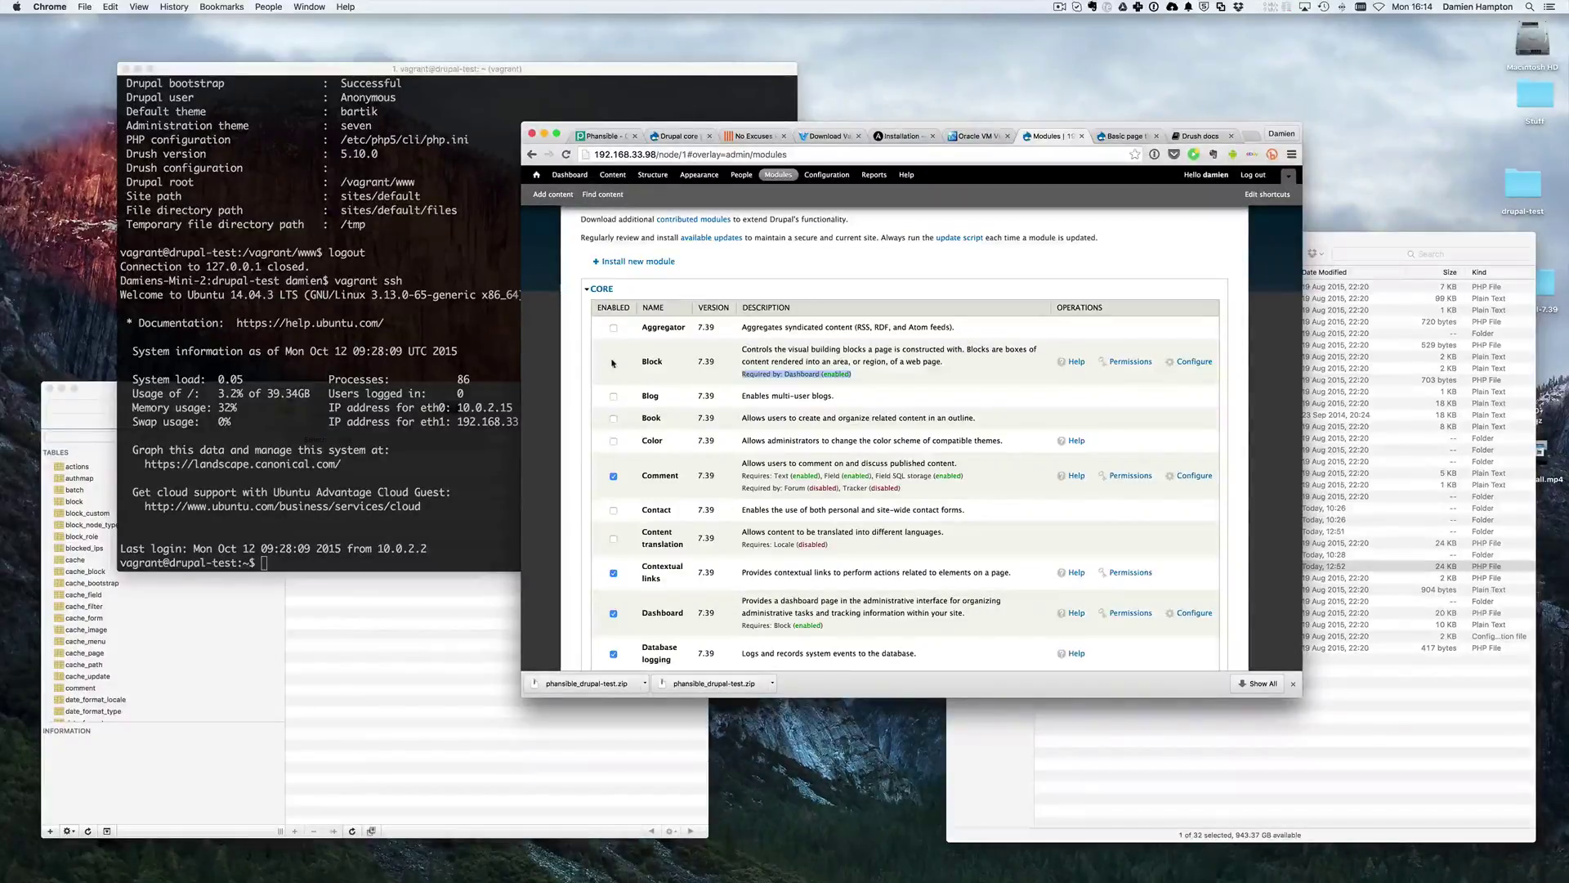
left_click_drag(746, 374, 856, 373)
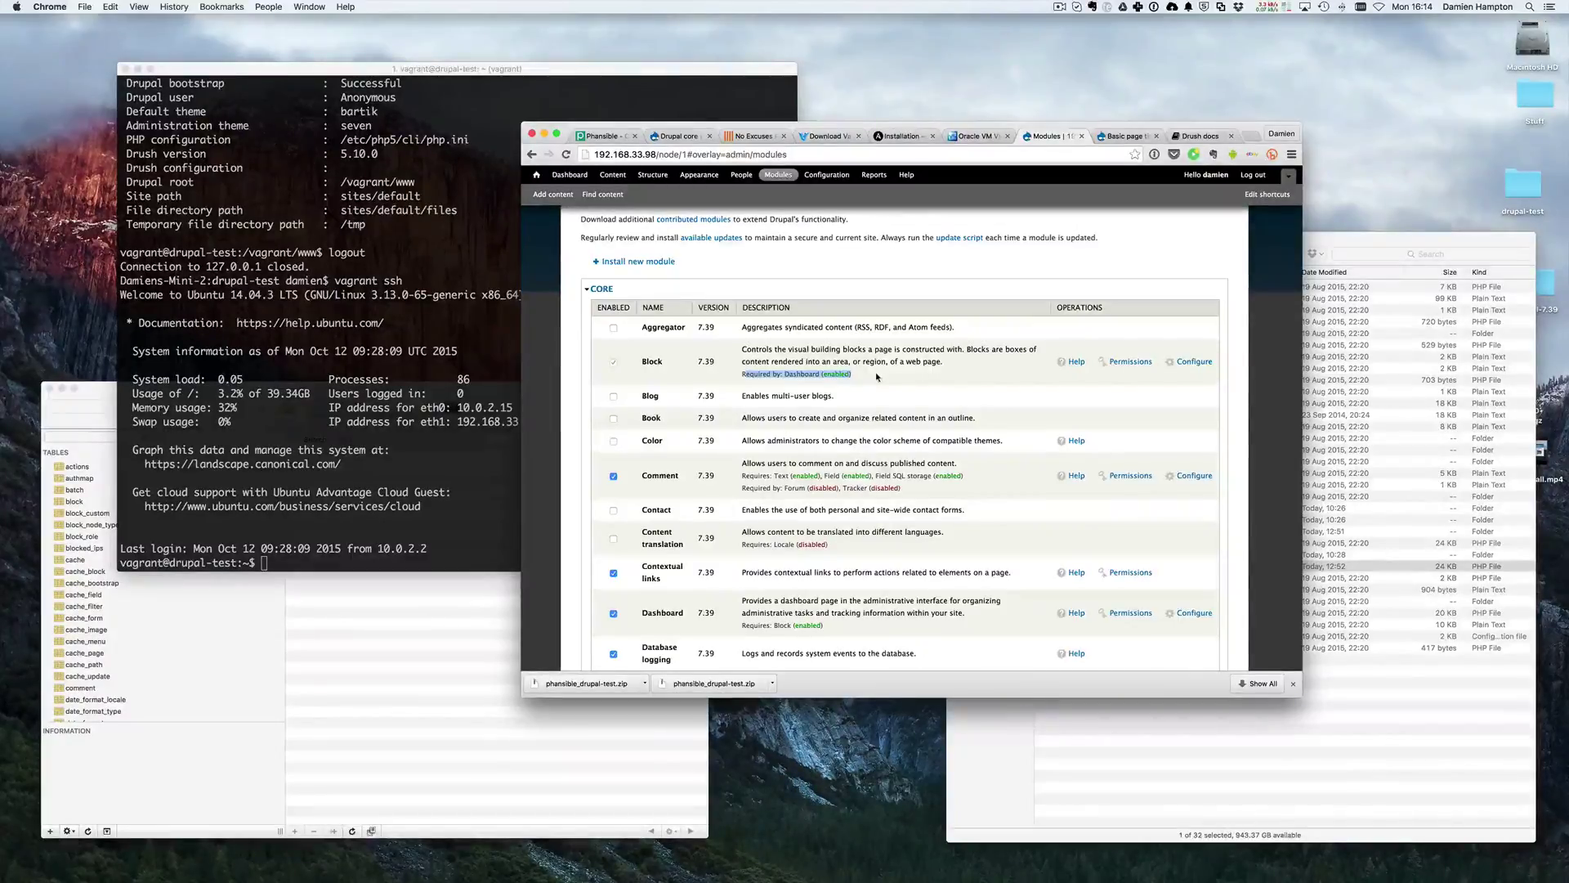
left_click_drag(814, 374, 746, 376)
left_click(748, 376)
scroll(756, 385, "down", 10)
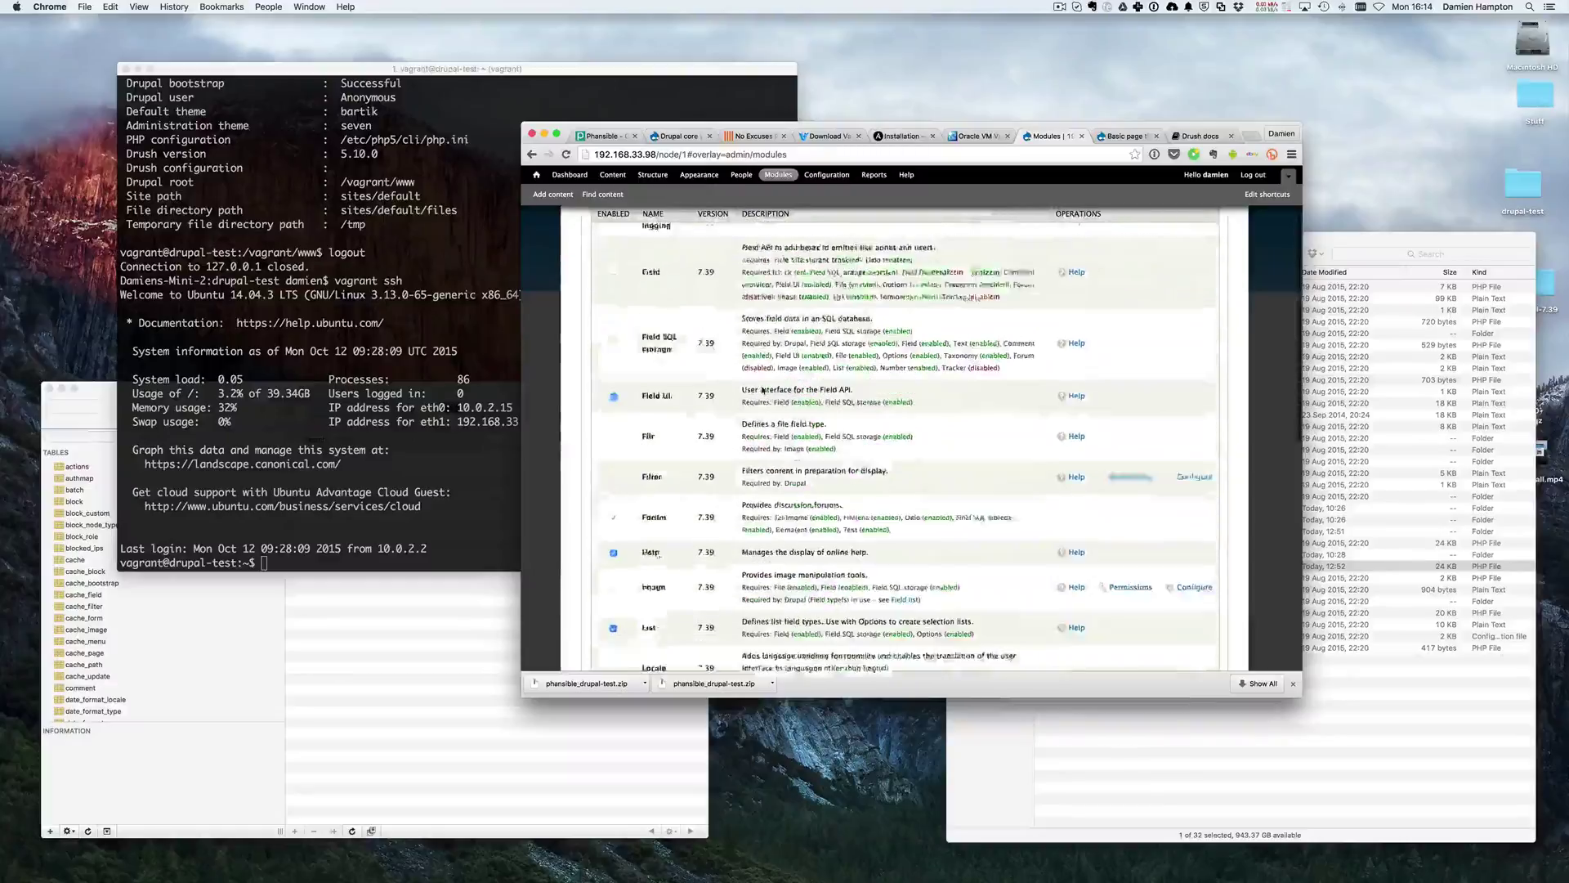
scroll(762, 390, "down", 10)
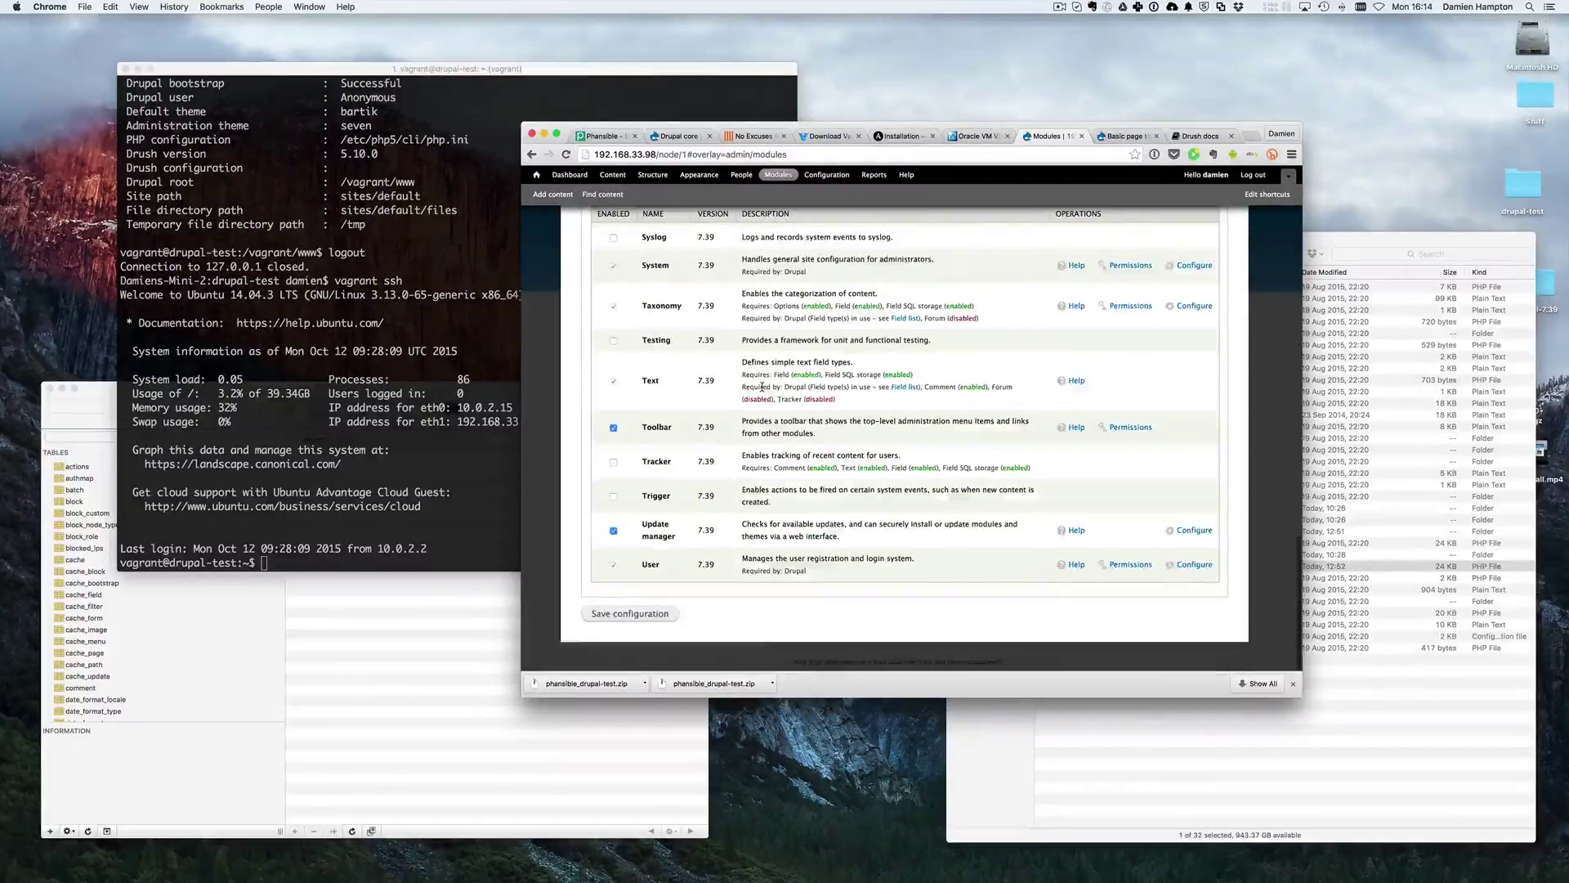
scroll(762, 387, "up", 20)
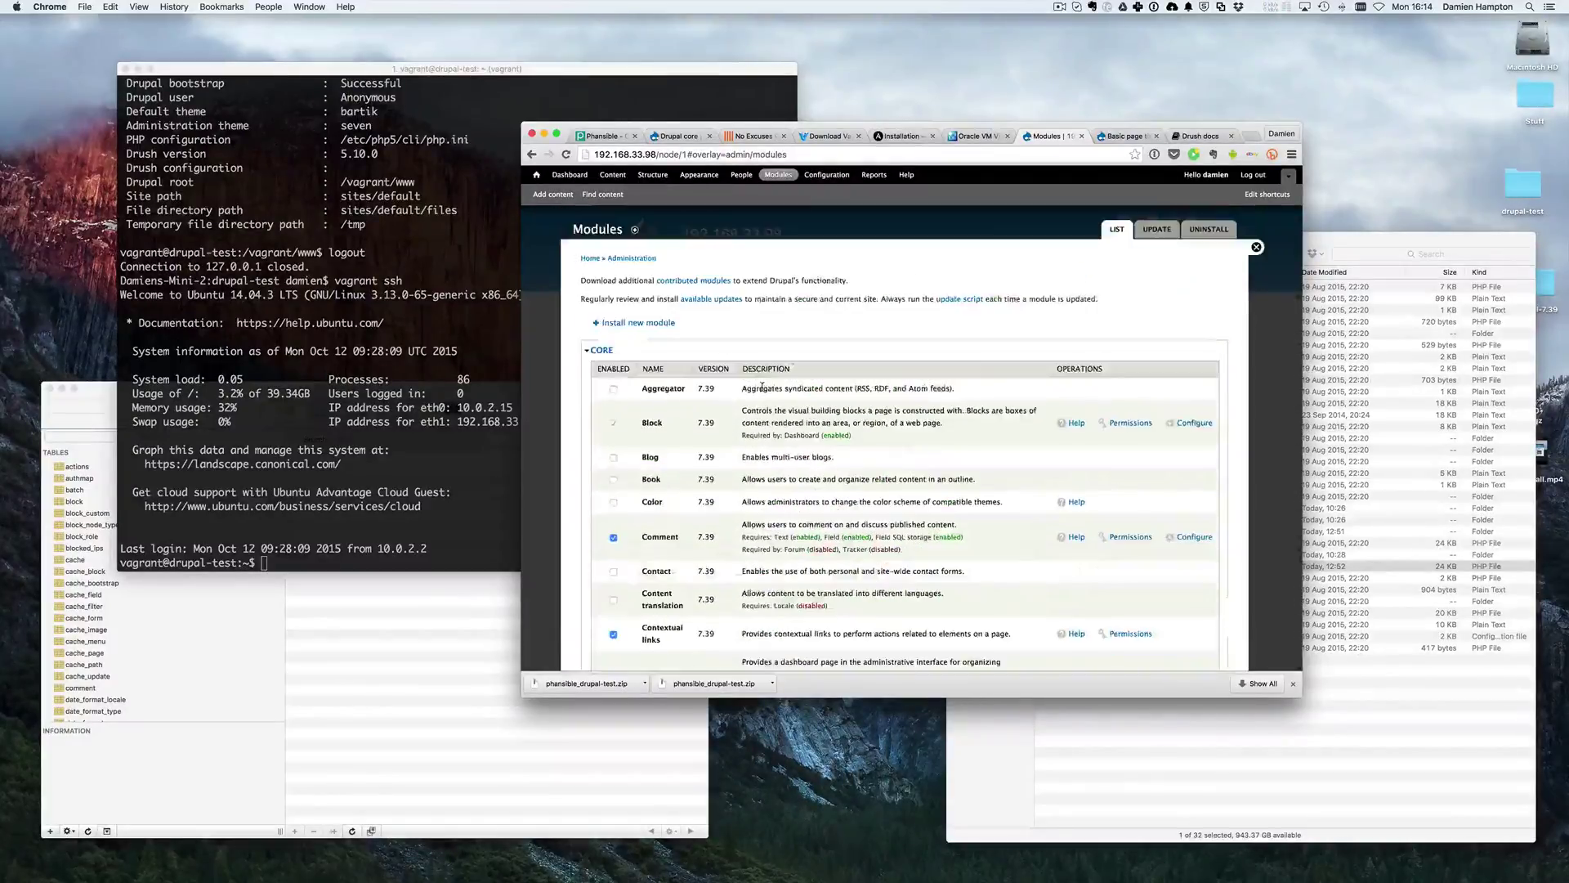
- Browse the Configuration overview and view the Performance settings
left_click(827, 174)
scroll(1011, 508, "down", 1)
scroll(1010, 508, "down", 5)
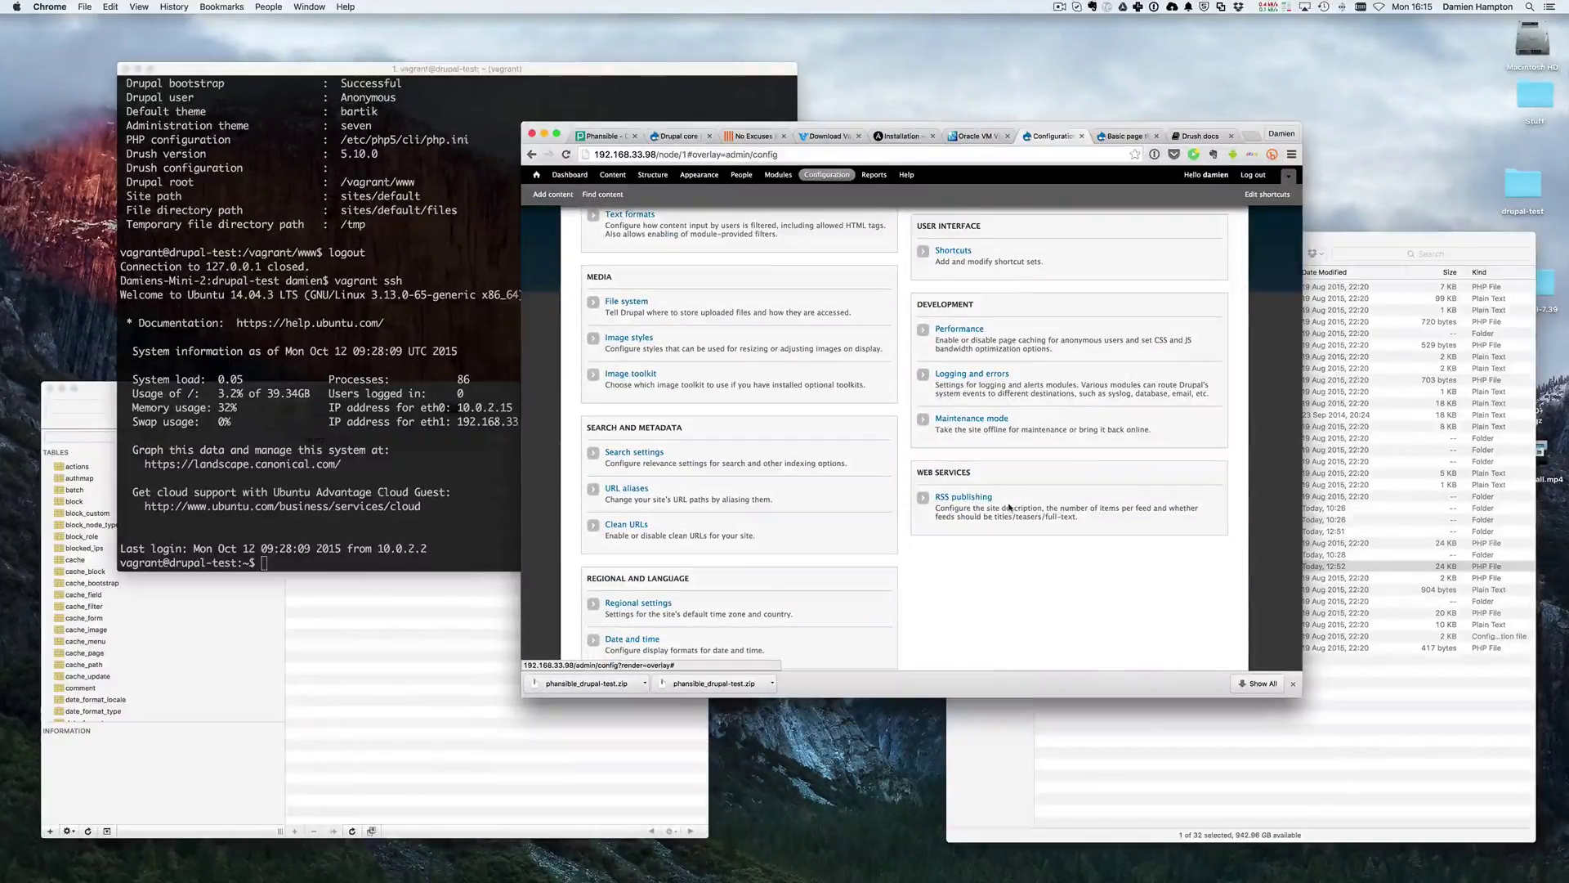
scroll(951, 460, "up", 2)
scroll(951, 460, "down", 1)
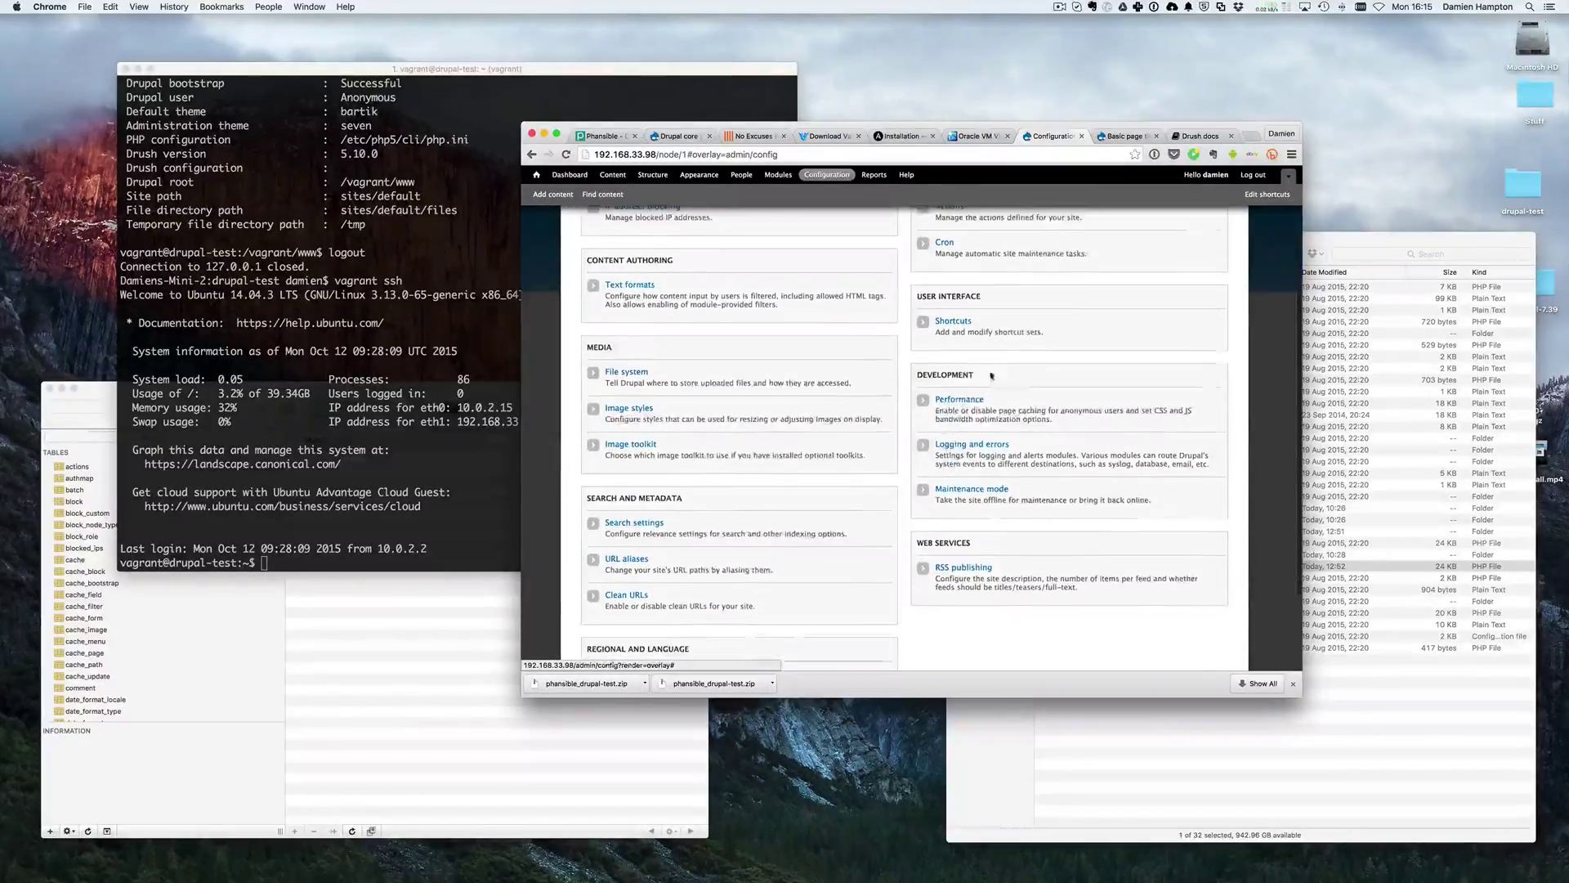
left_click(962, 405)
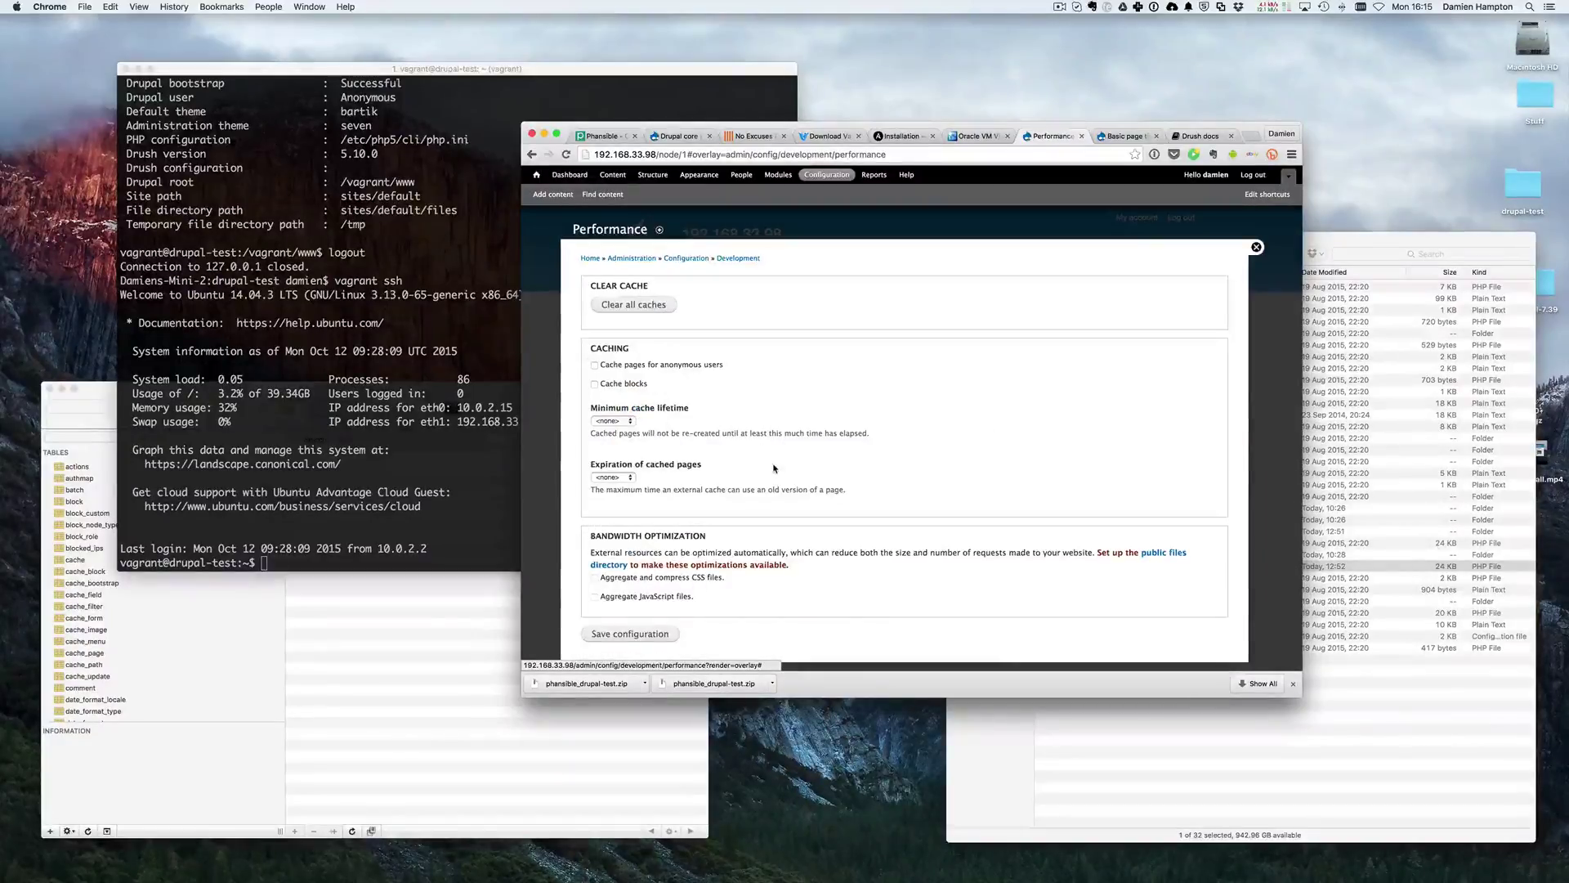
scroll(738, 483, "down", 1)
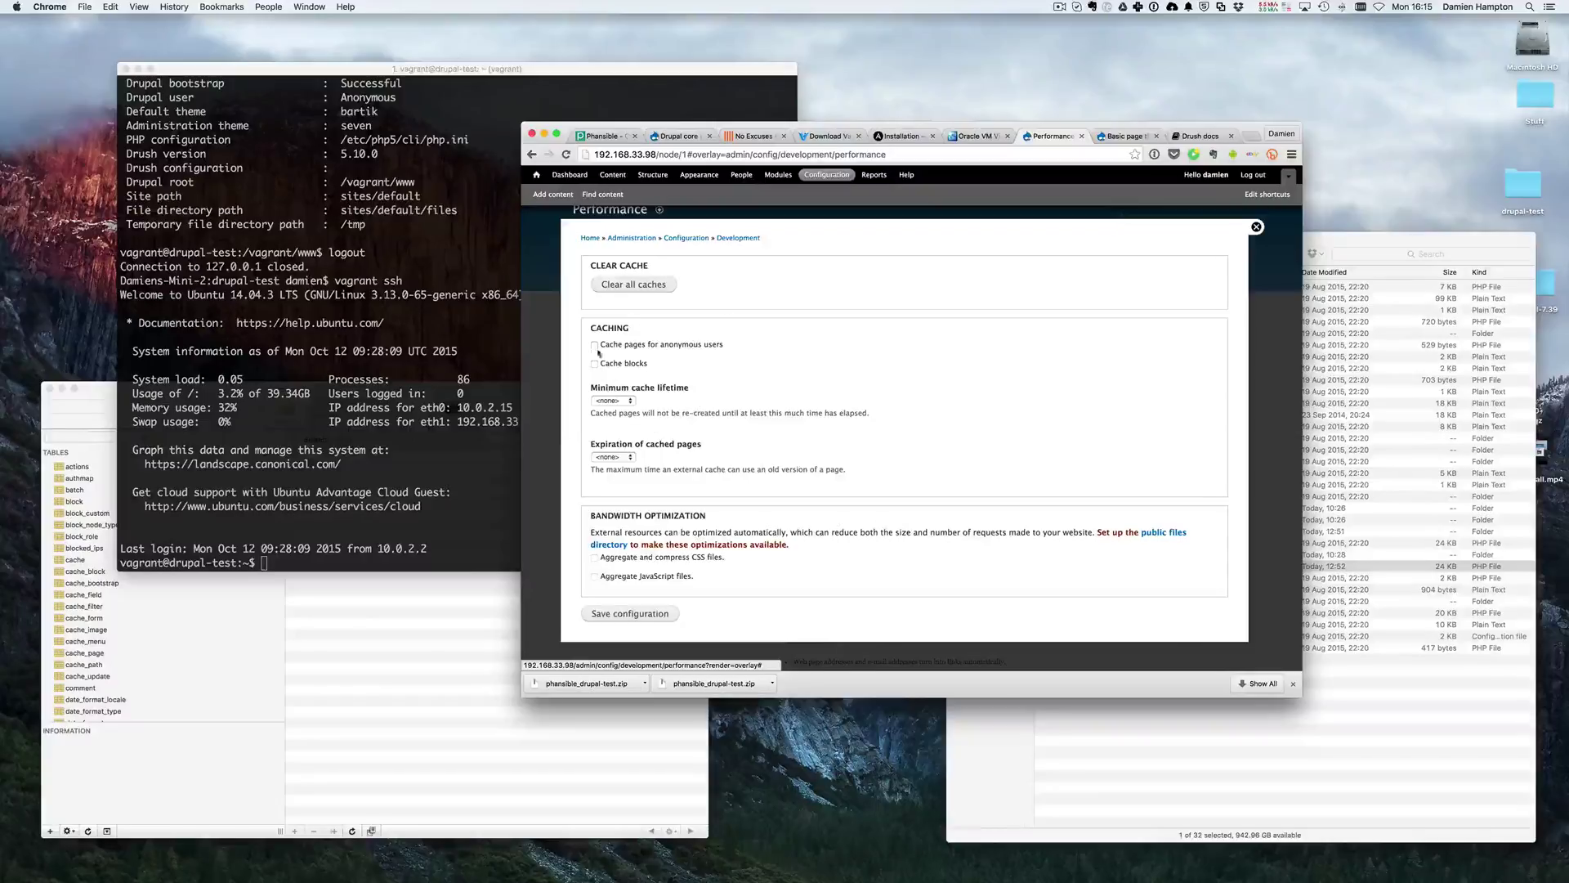
- Return to Configuration and open the Site information settings
left_click(814, 184)
scroll(722, 488, "down", 3)
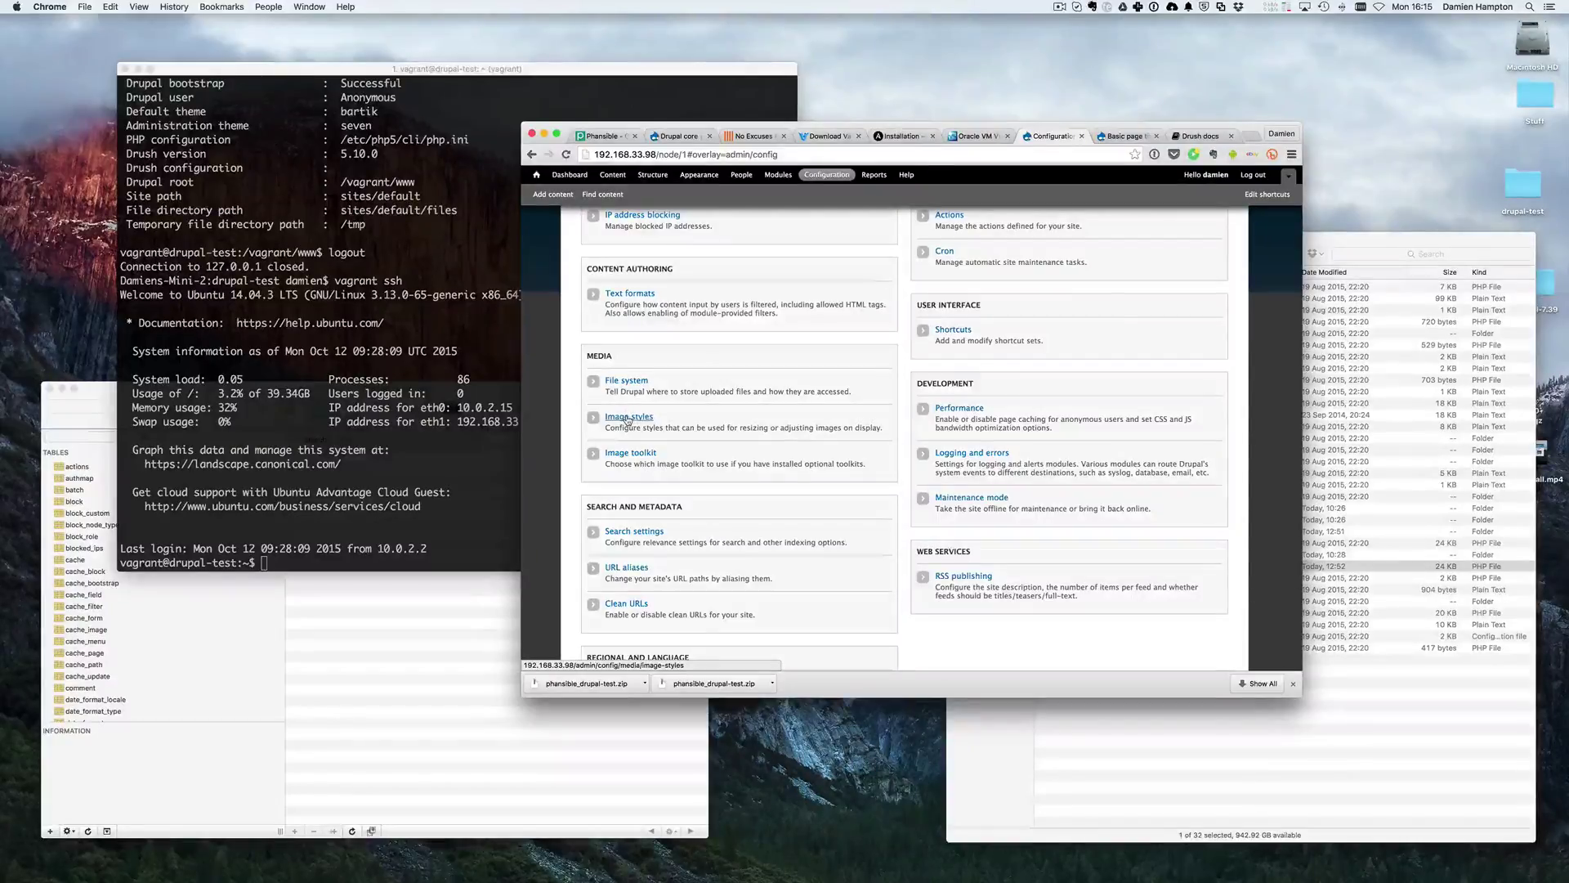
scroll(653, 430, "down", 3)
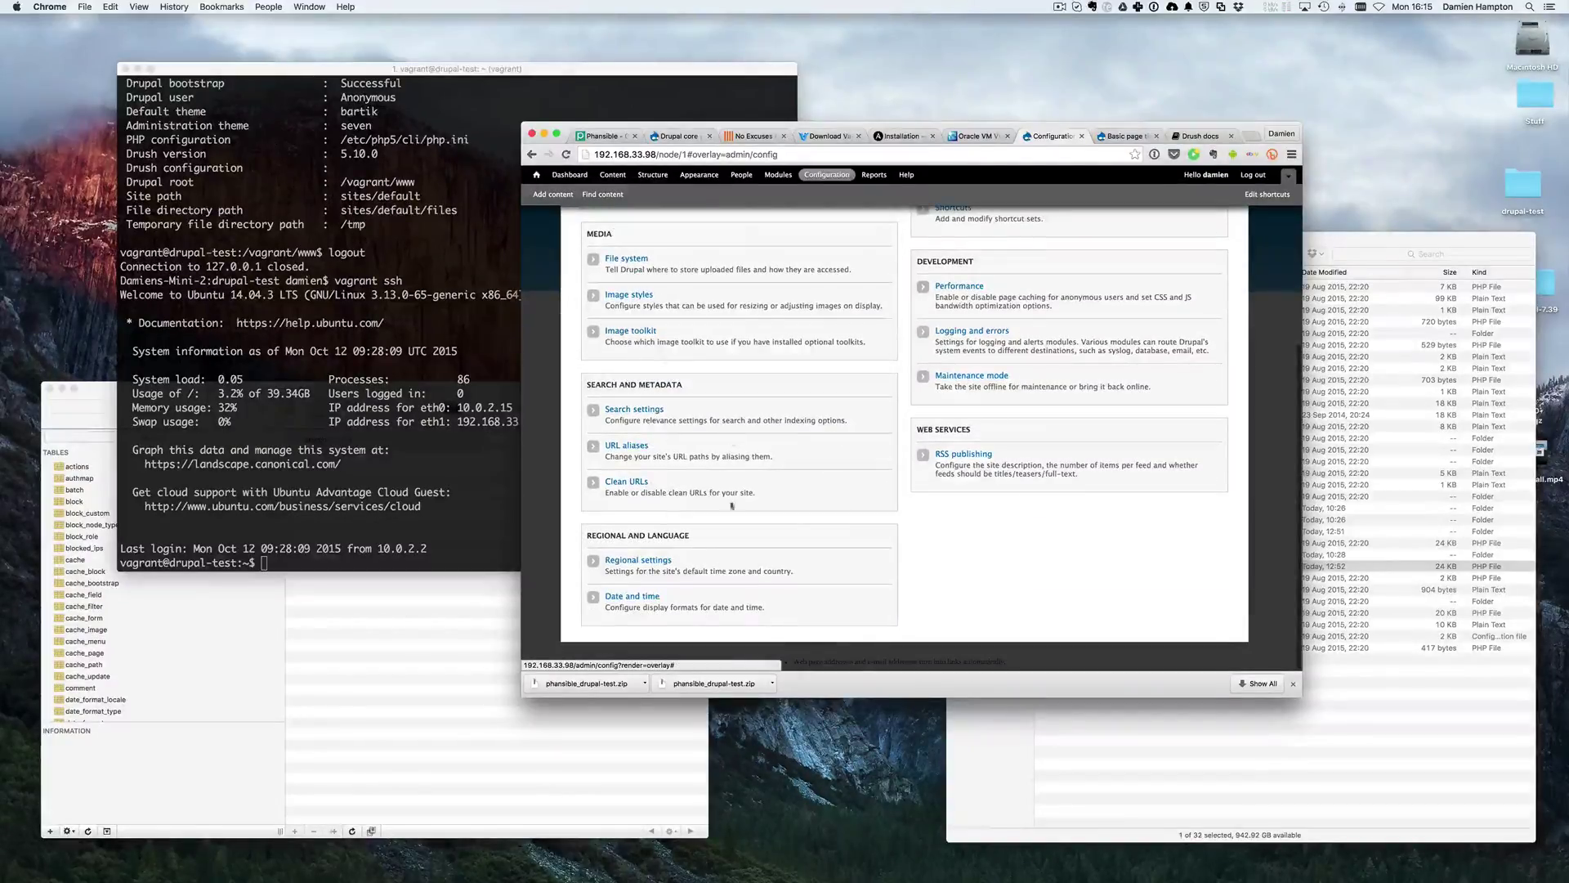
scroll(1055, 309, "up", 6)
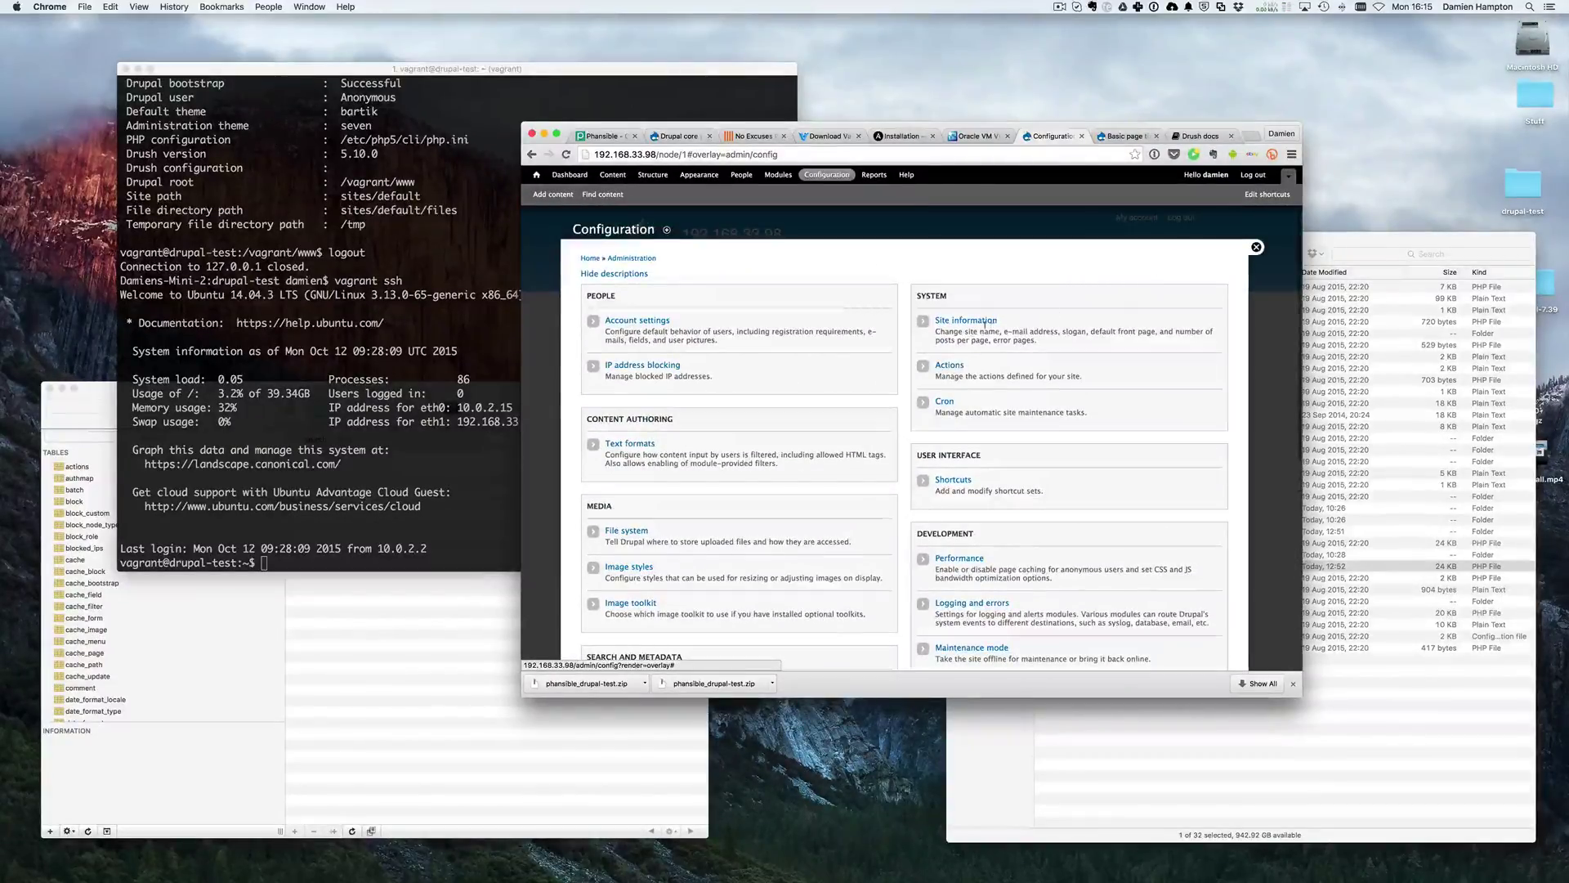
left_click(966, 321)
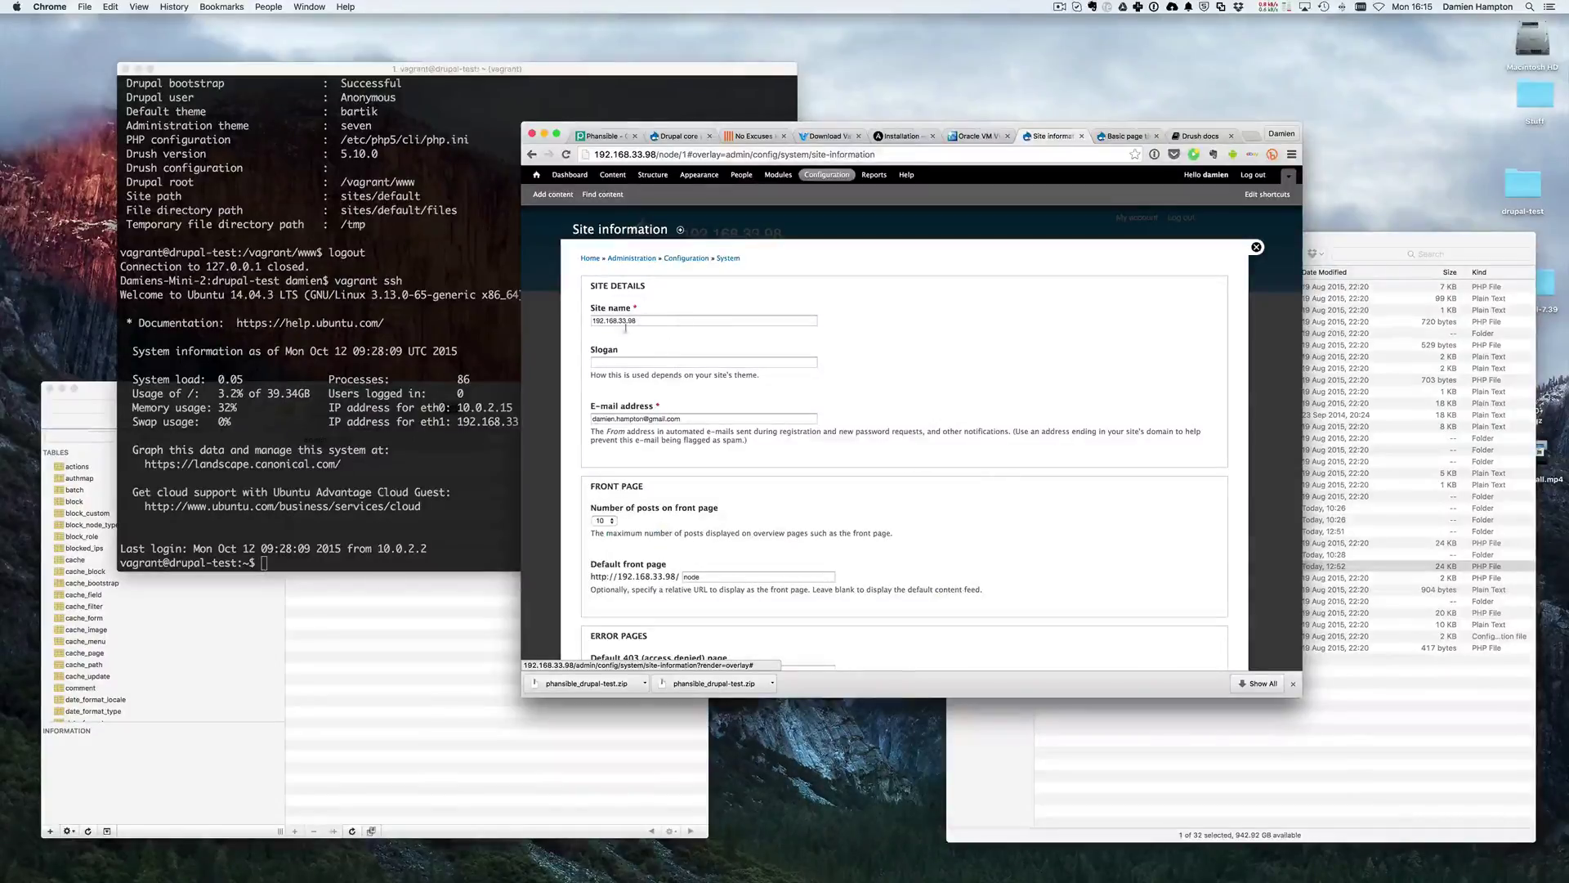
- View Reports > Recent log messages, then open the Help overview
left_click(873, 174)
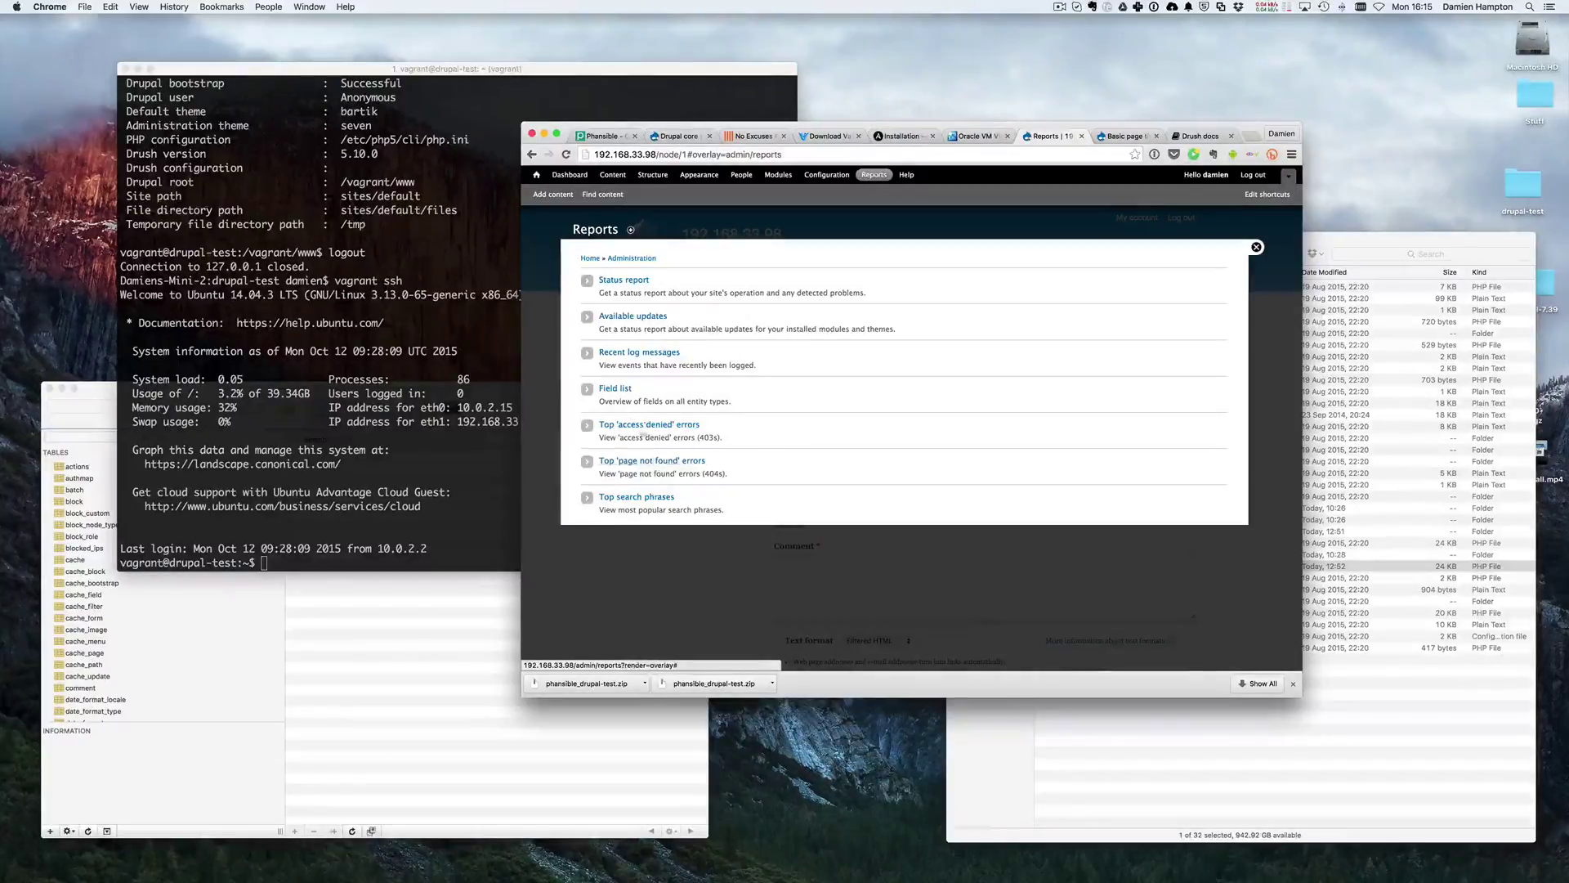
left_click(645, 354)
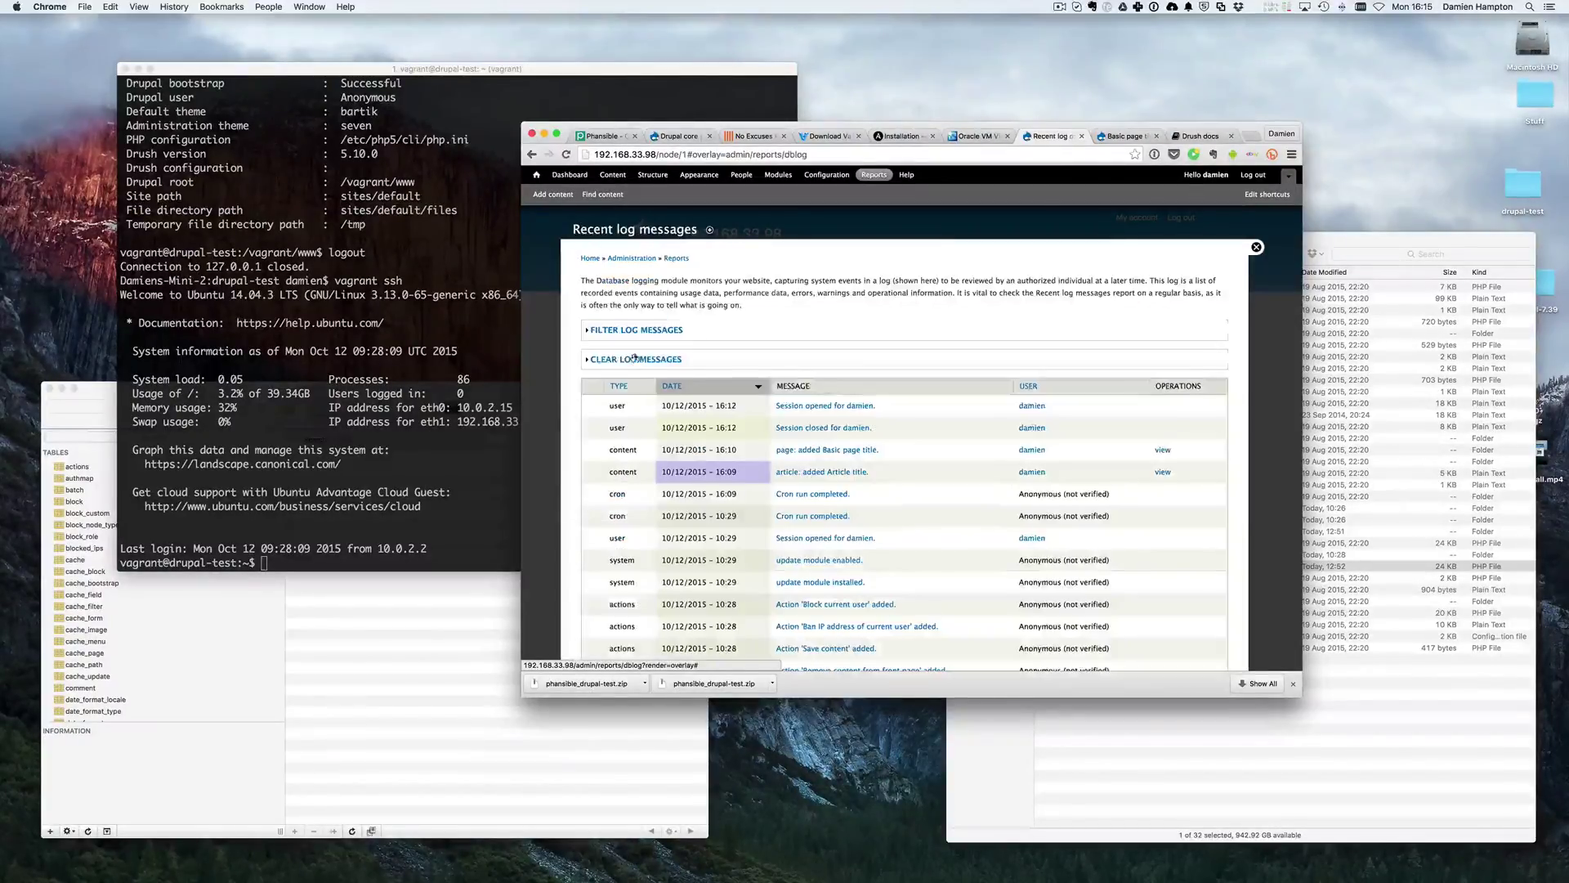
scroll(817, 441, "down", 5)
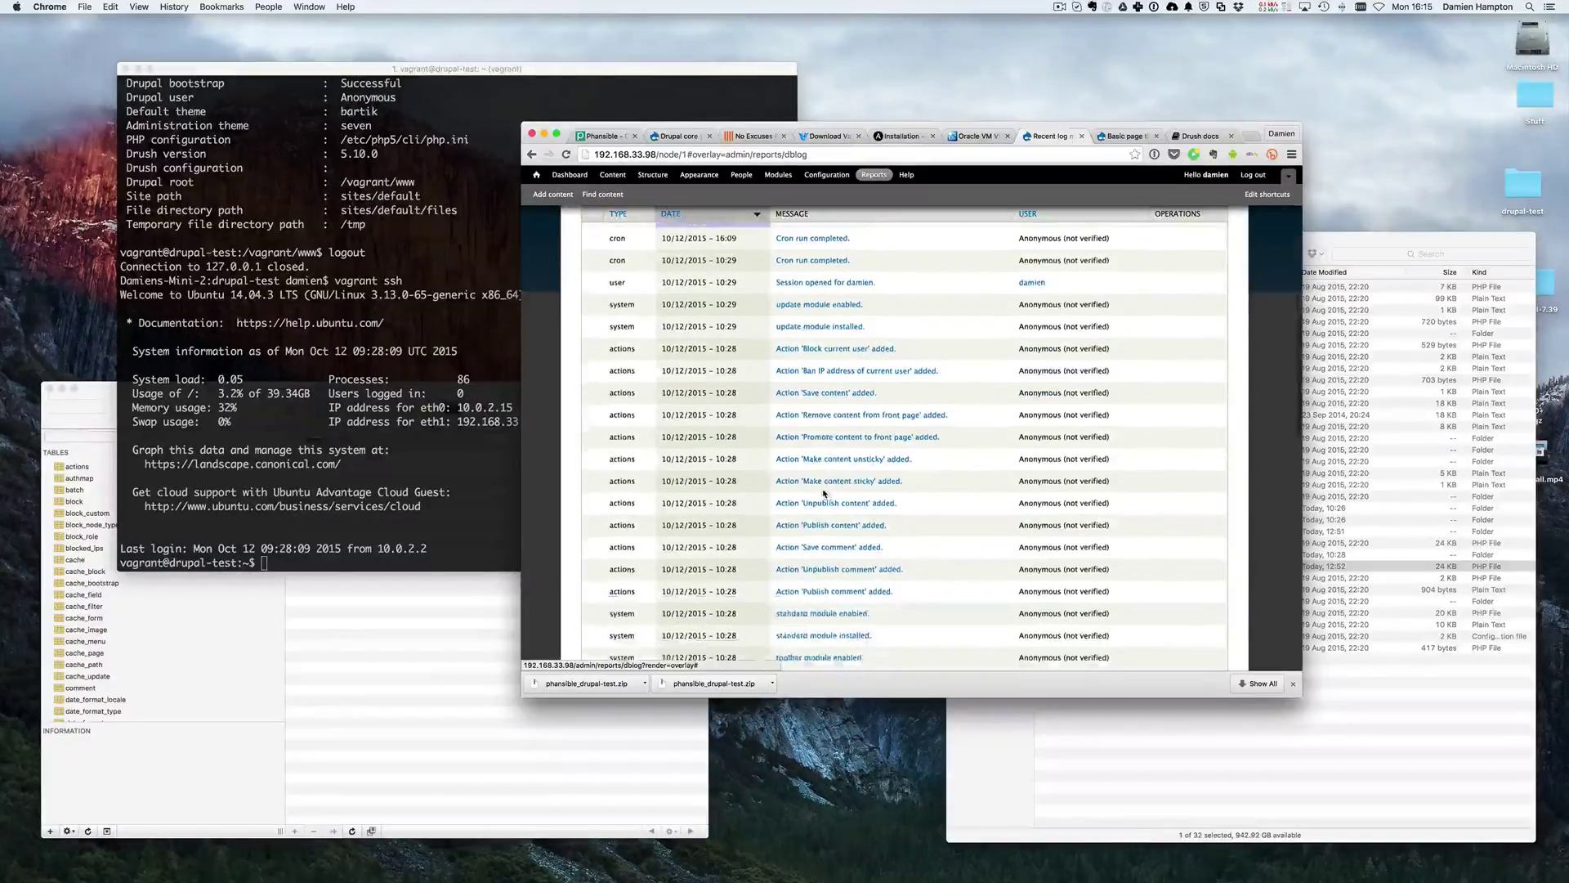
scroll(826, 491, "down", 1)
scroll(841, 425, "up", 5)
scroll(869, 352, "down", 5)
scroll(869, 352, "up", 5)
left_click(907, 174)
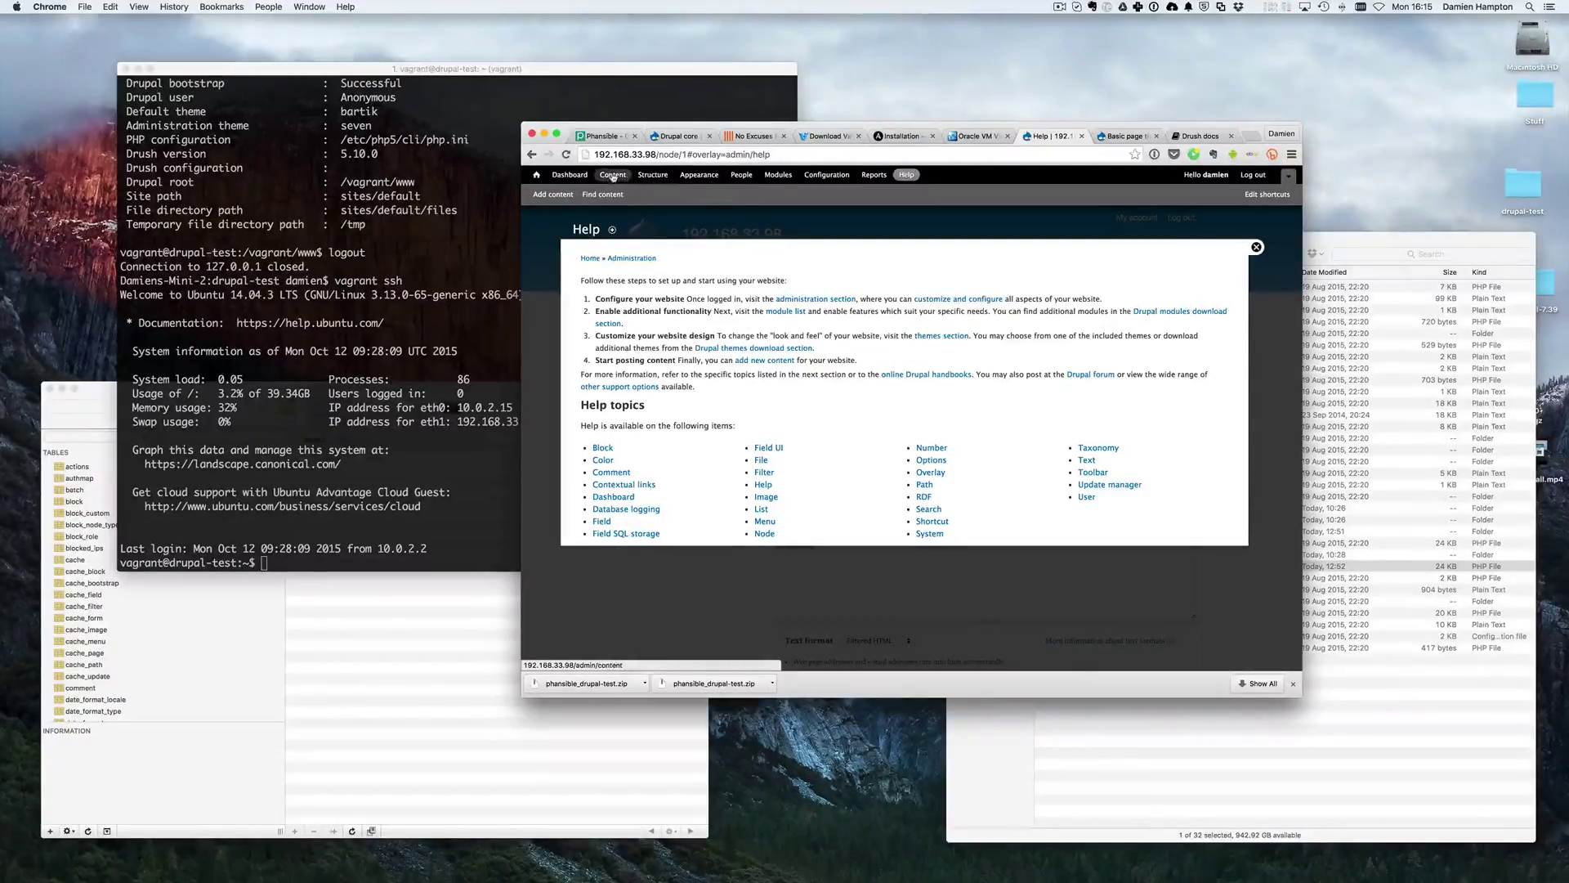
- Start a new content type from Structure > Content types, named 'News'
left_click(653, 174)
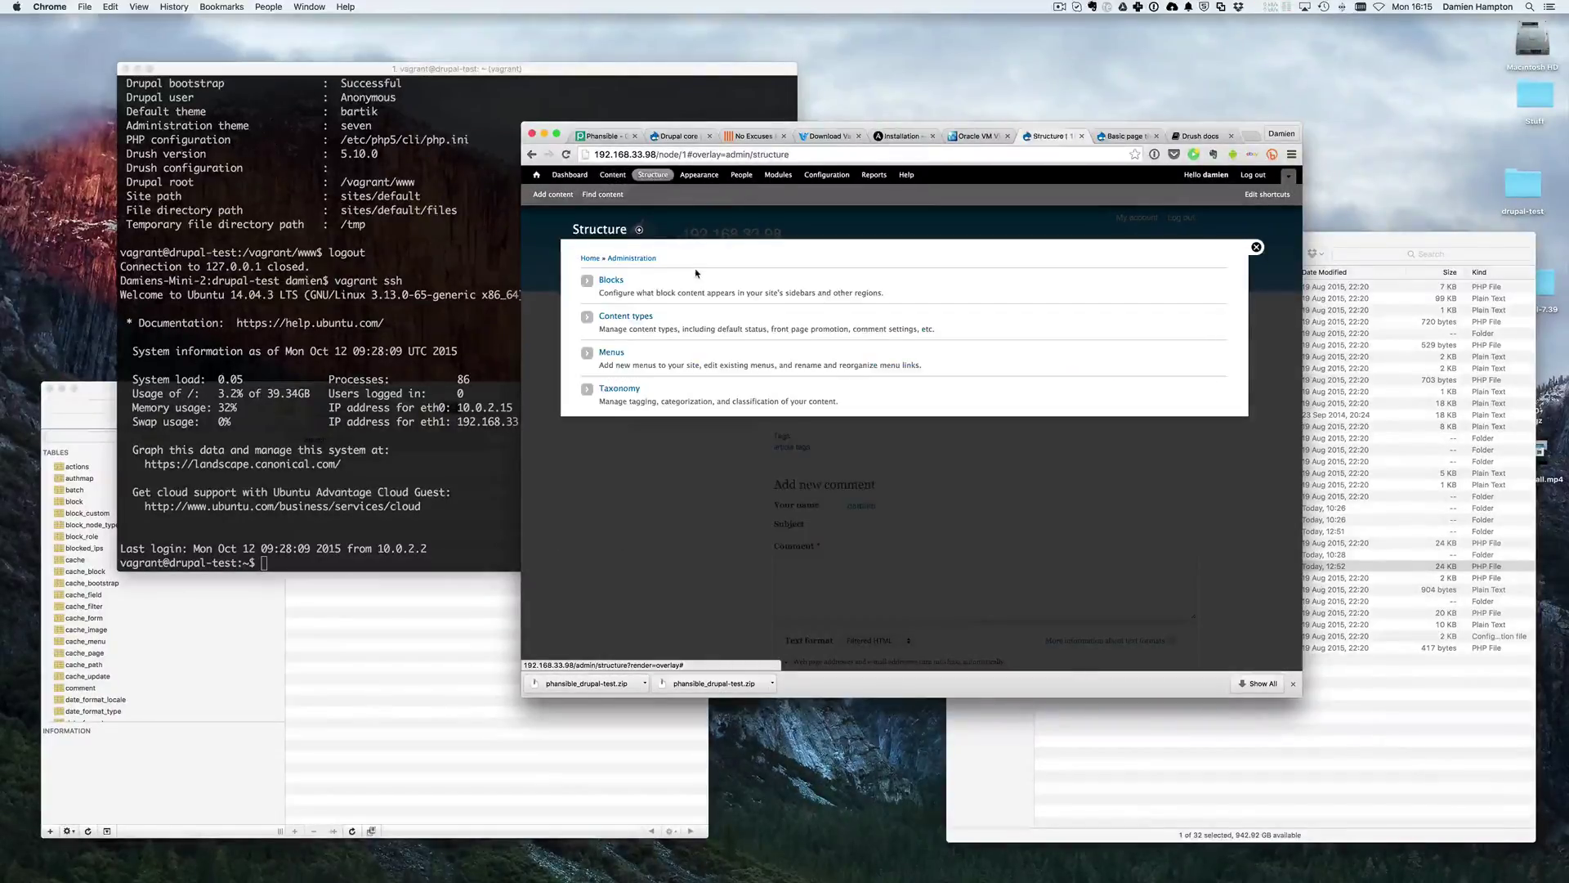
left_click(618, 317)
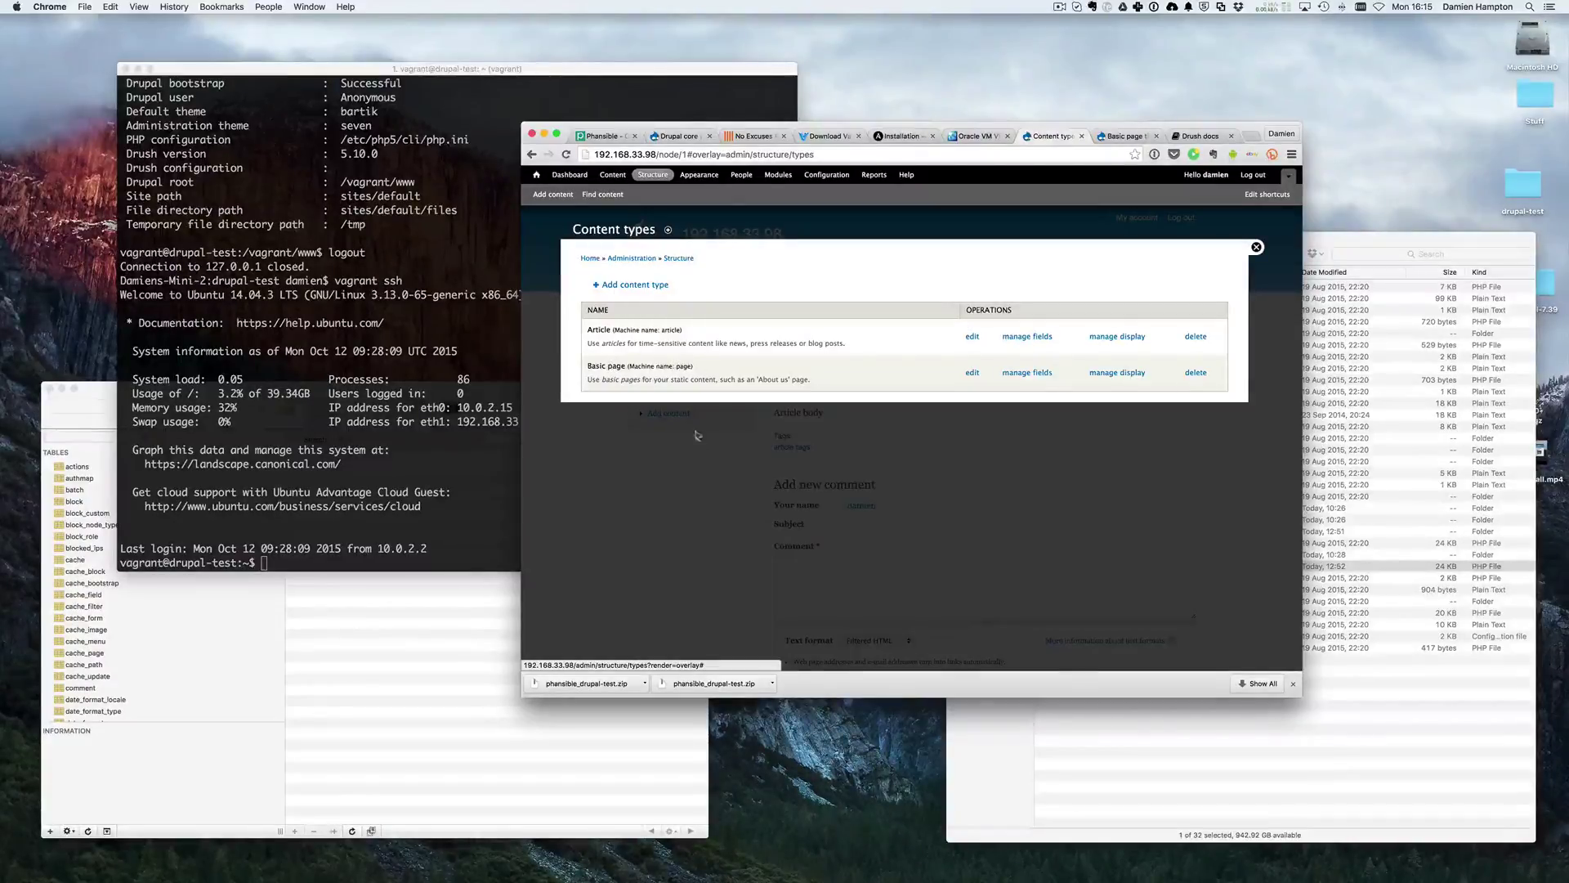
left_click(633, 285)
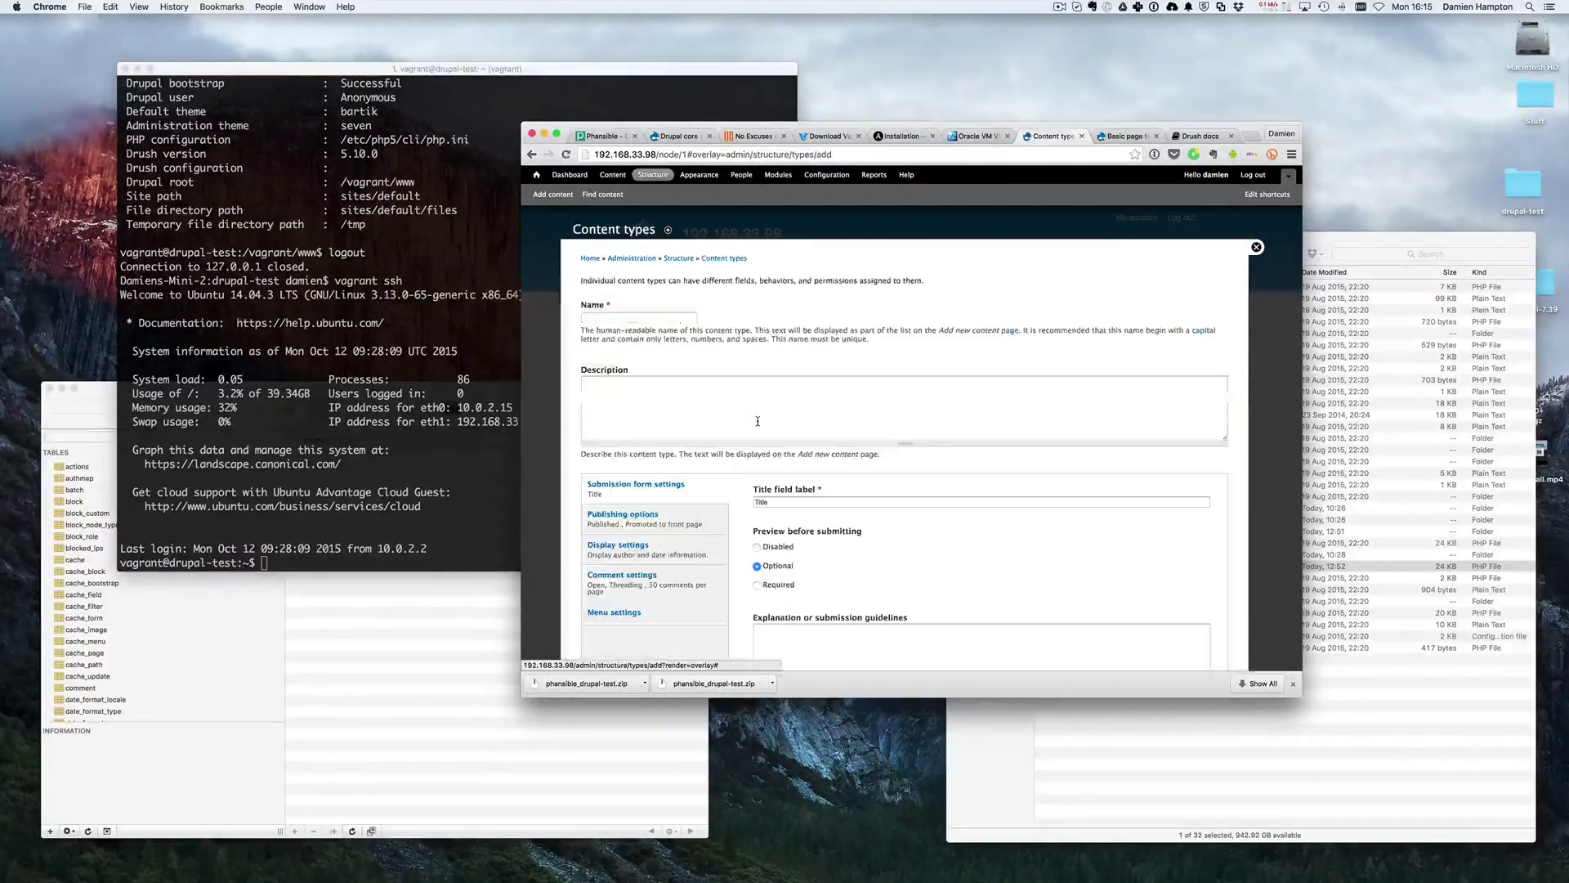
type("Bew")
key("BackSpace")
key("BackSpace")
key("BackSpace")
type("News")
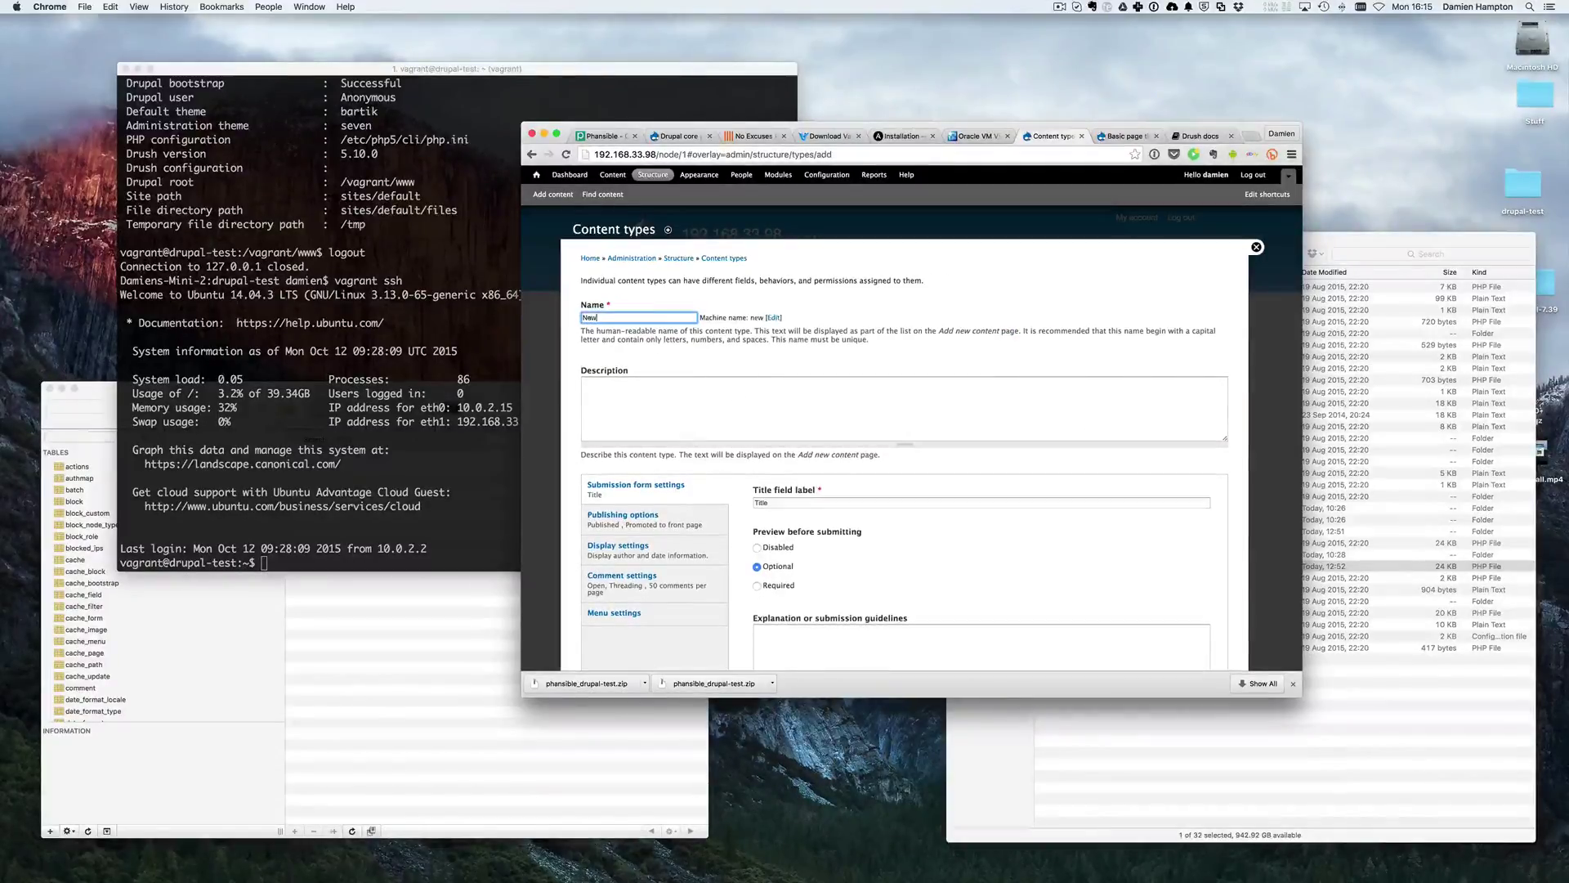
- Describe it as 'This is news content', keep Published on by default, and save
left_click(730, 433)
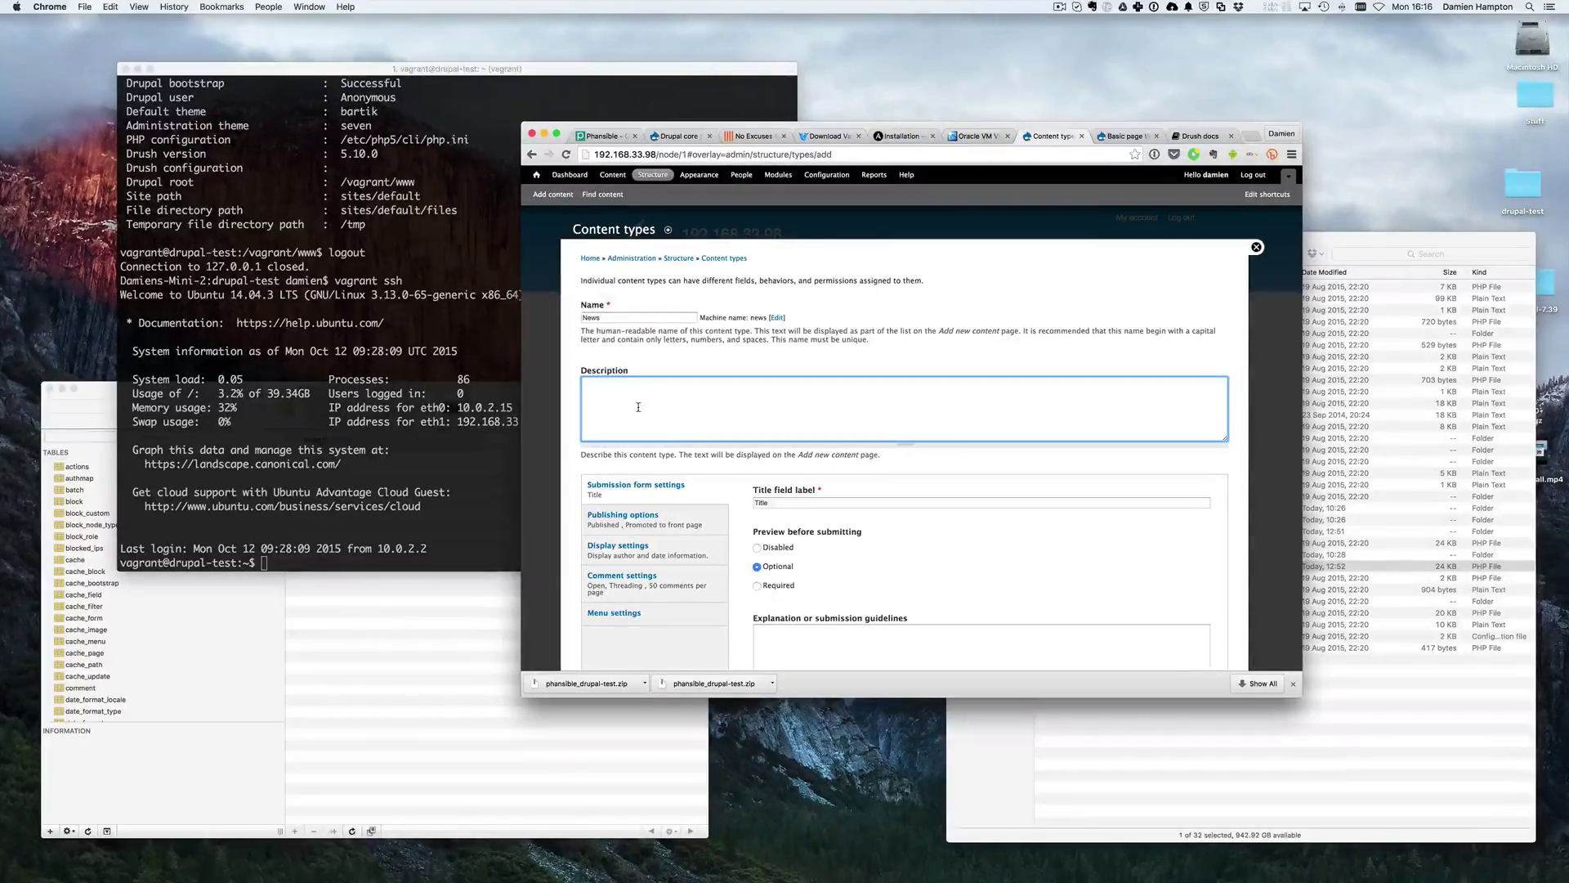
type("This is nwss content")
scroll(778, 351, "down", 3)
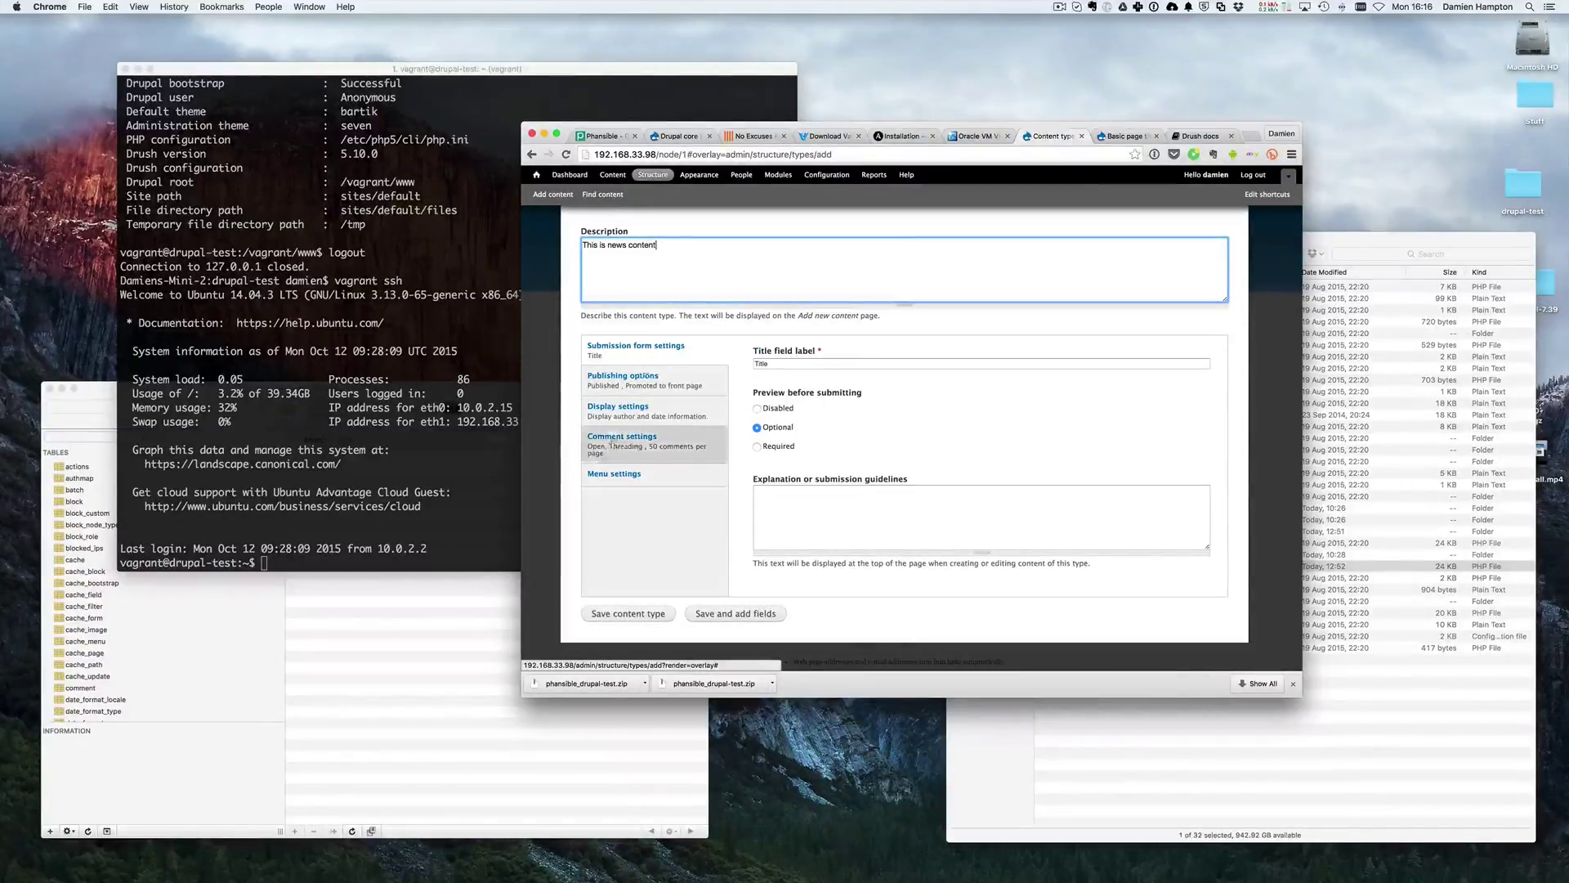
left_click(651, 384)
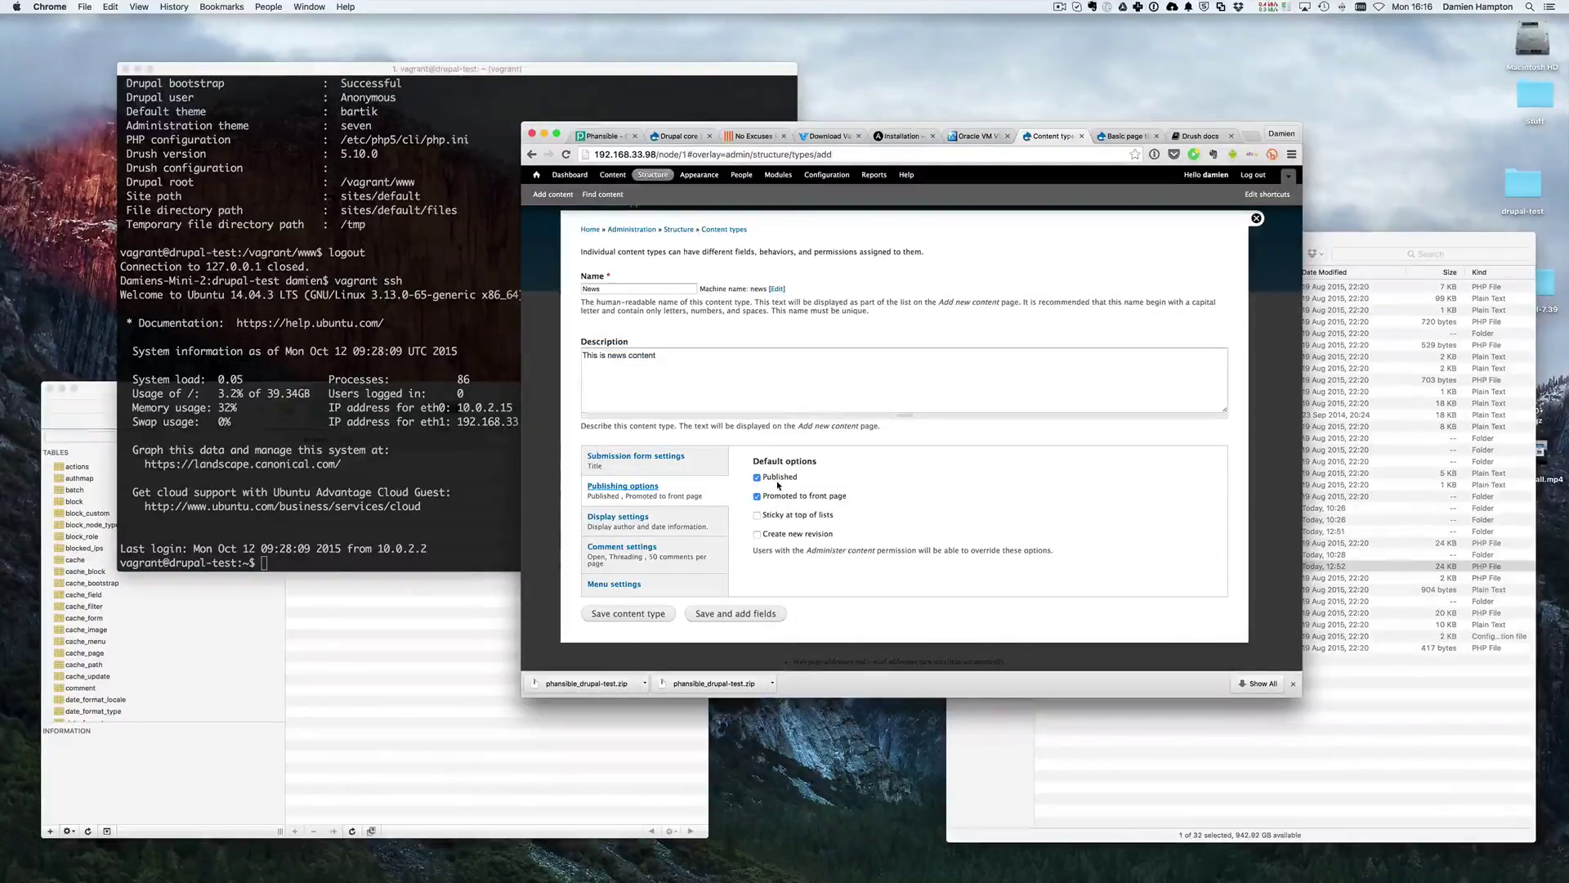
left_click(772, 480)
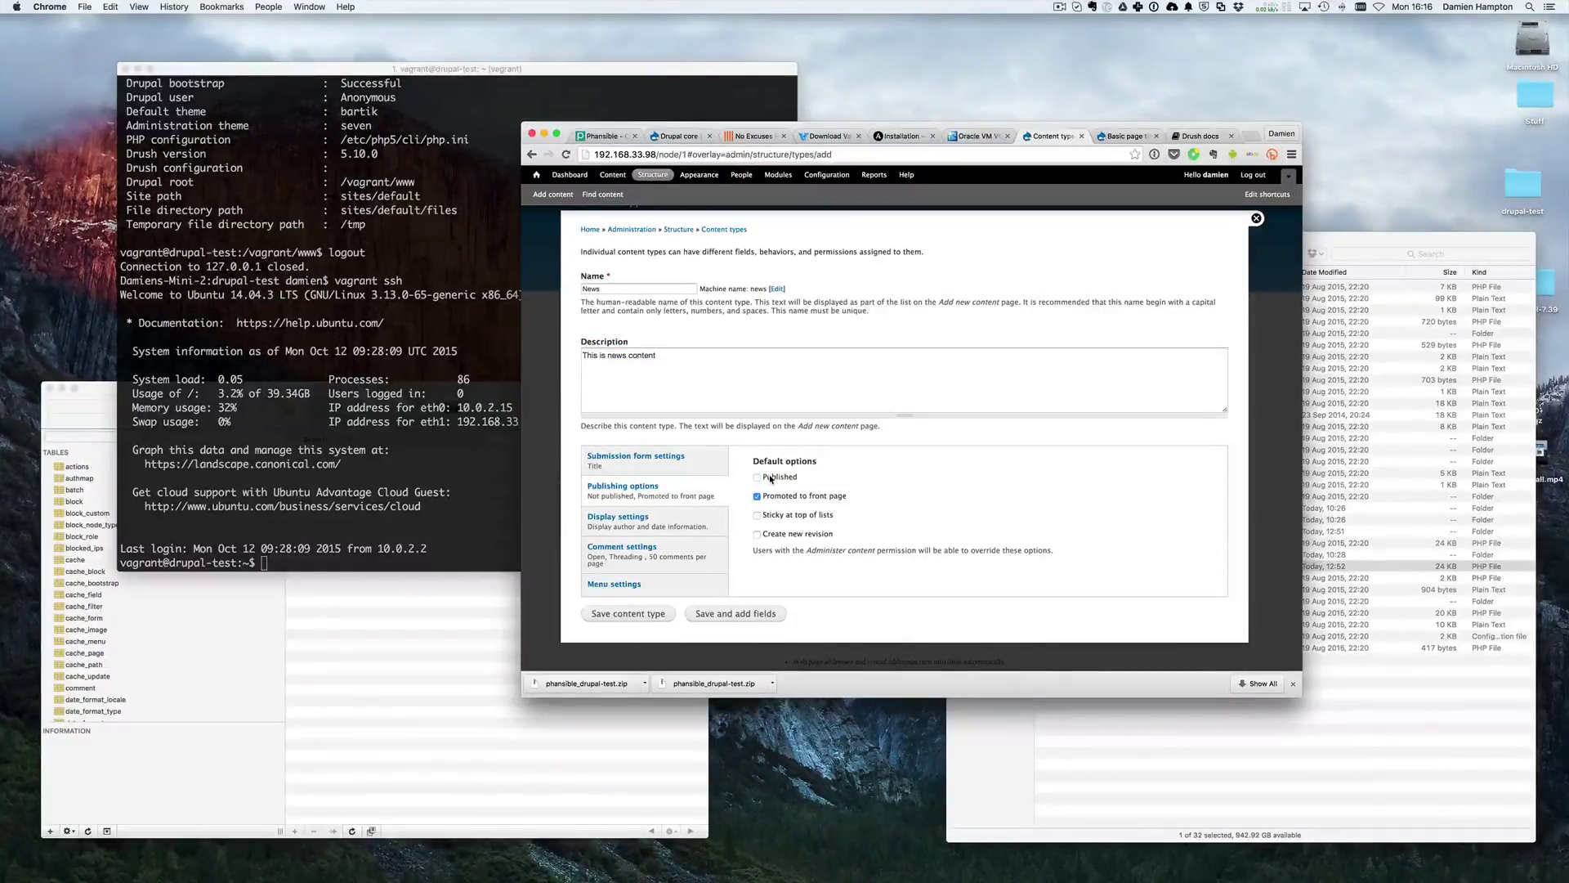
left_click(770, 479)
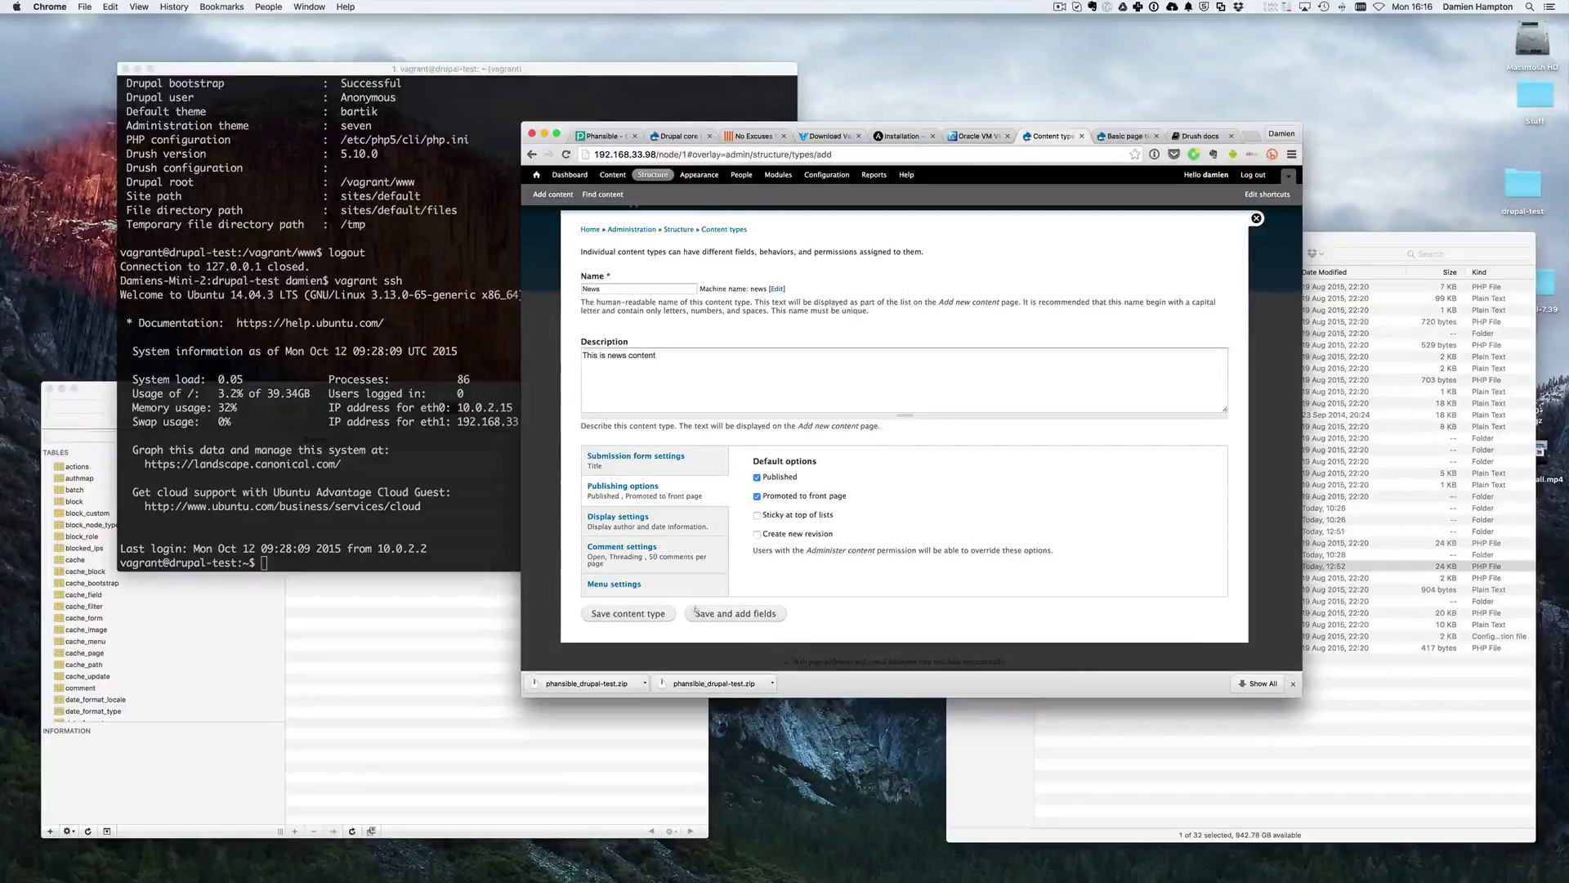
left_click(645, 613)
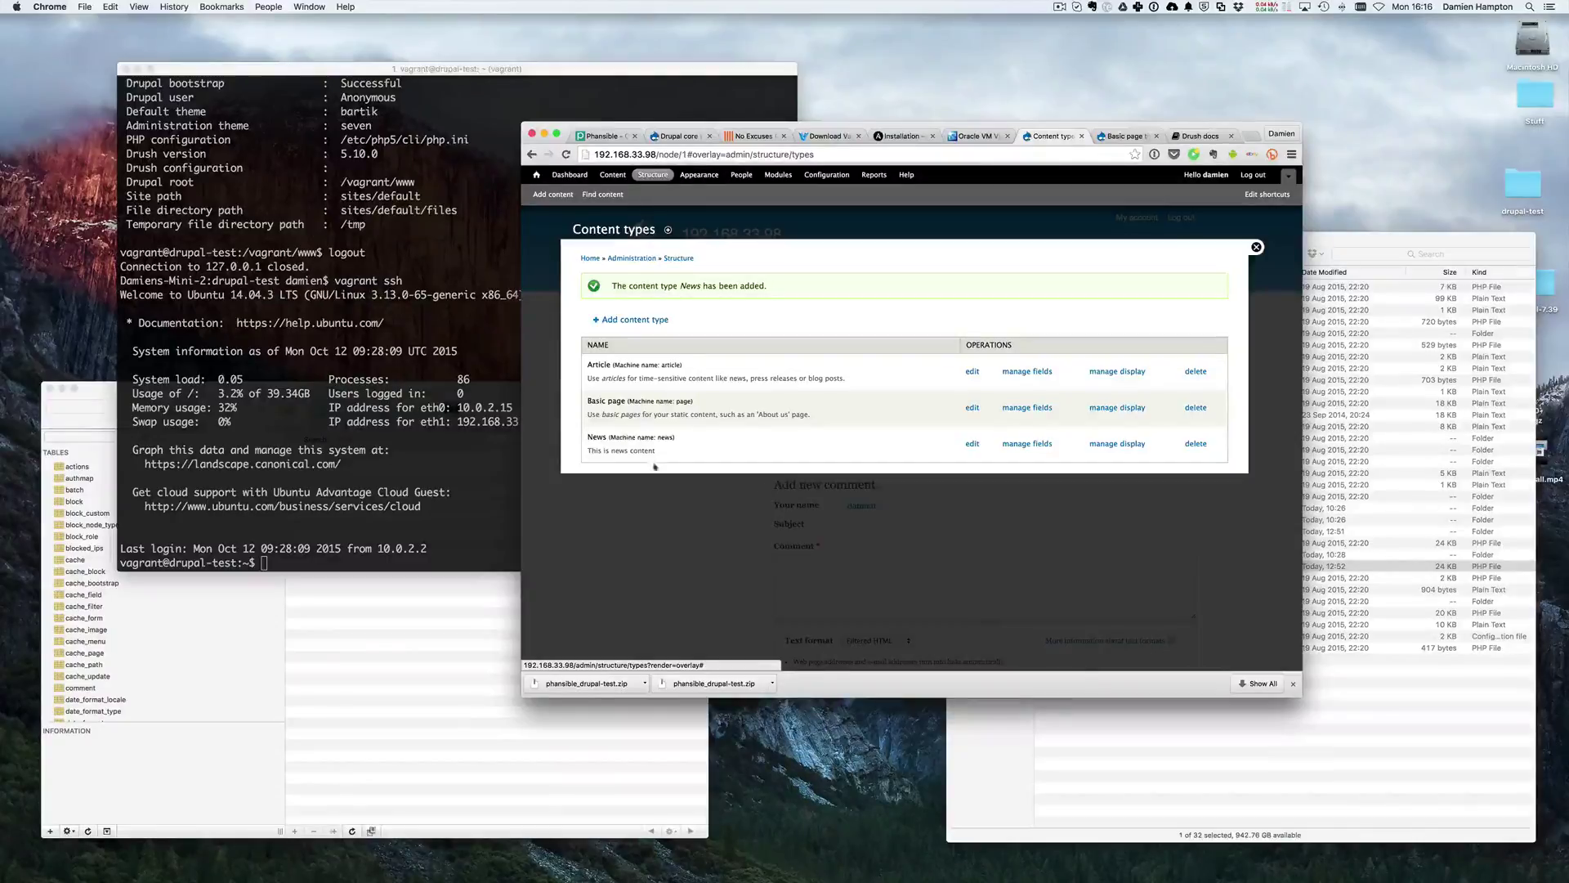
- Review the News type's Title and Body fields and its Edit settings, then close the overlay
left_click(1021, 443)
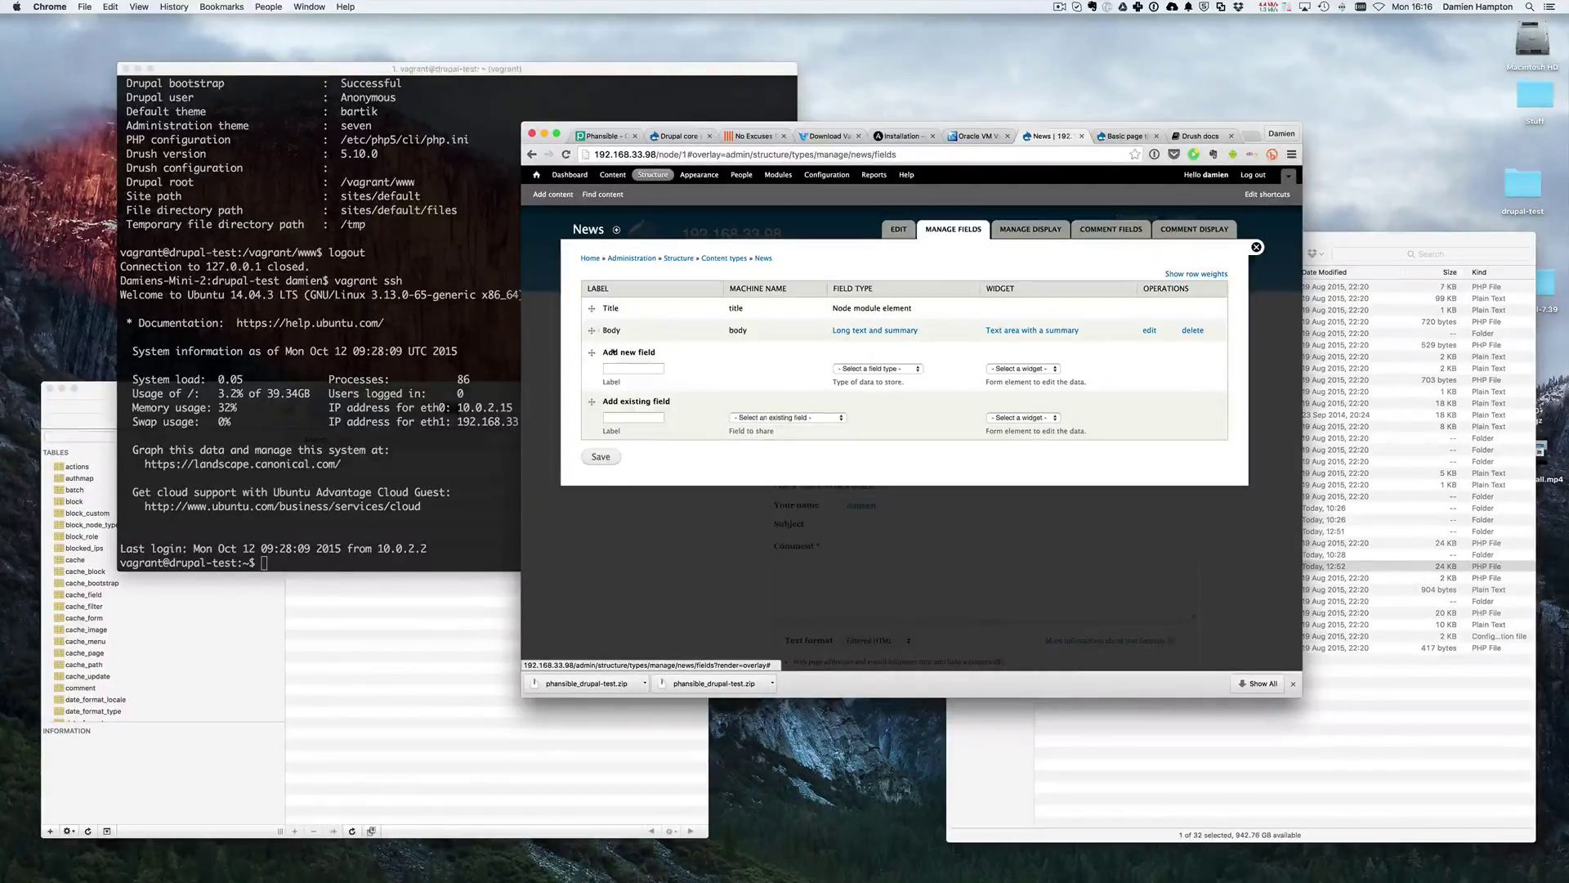
left_click_drag(605, 307, 925, 308)
left_click_drag(603, 331, 720, 337)
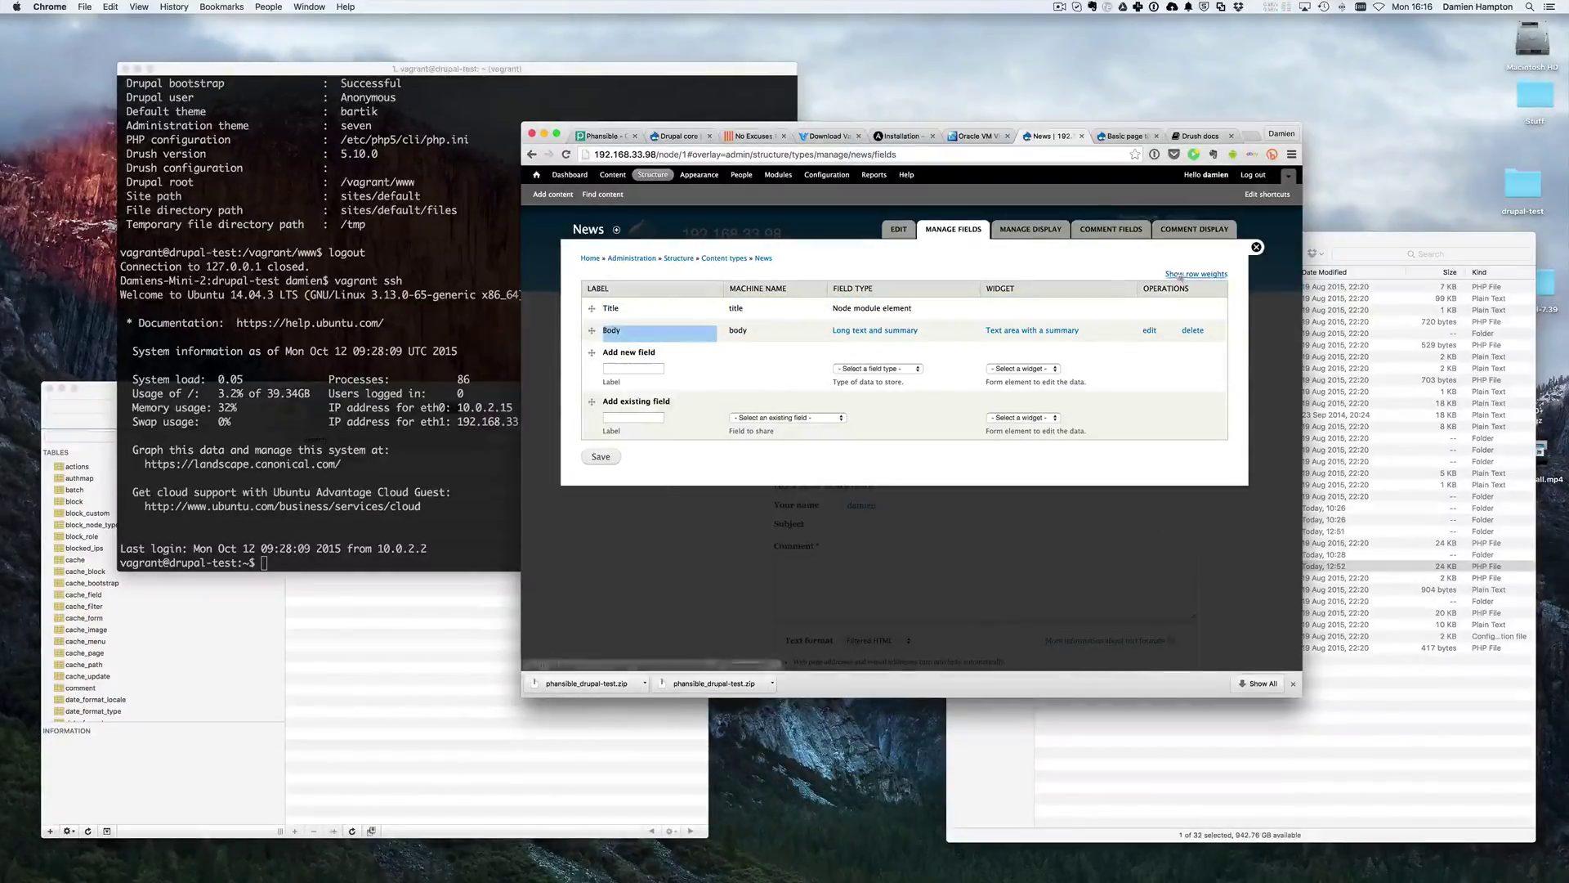
left_click(903, 230)
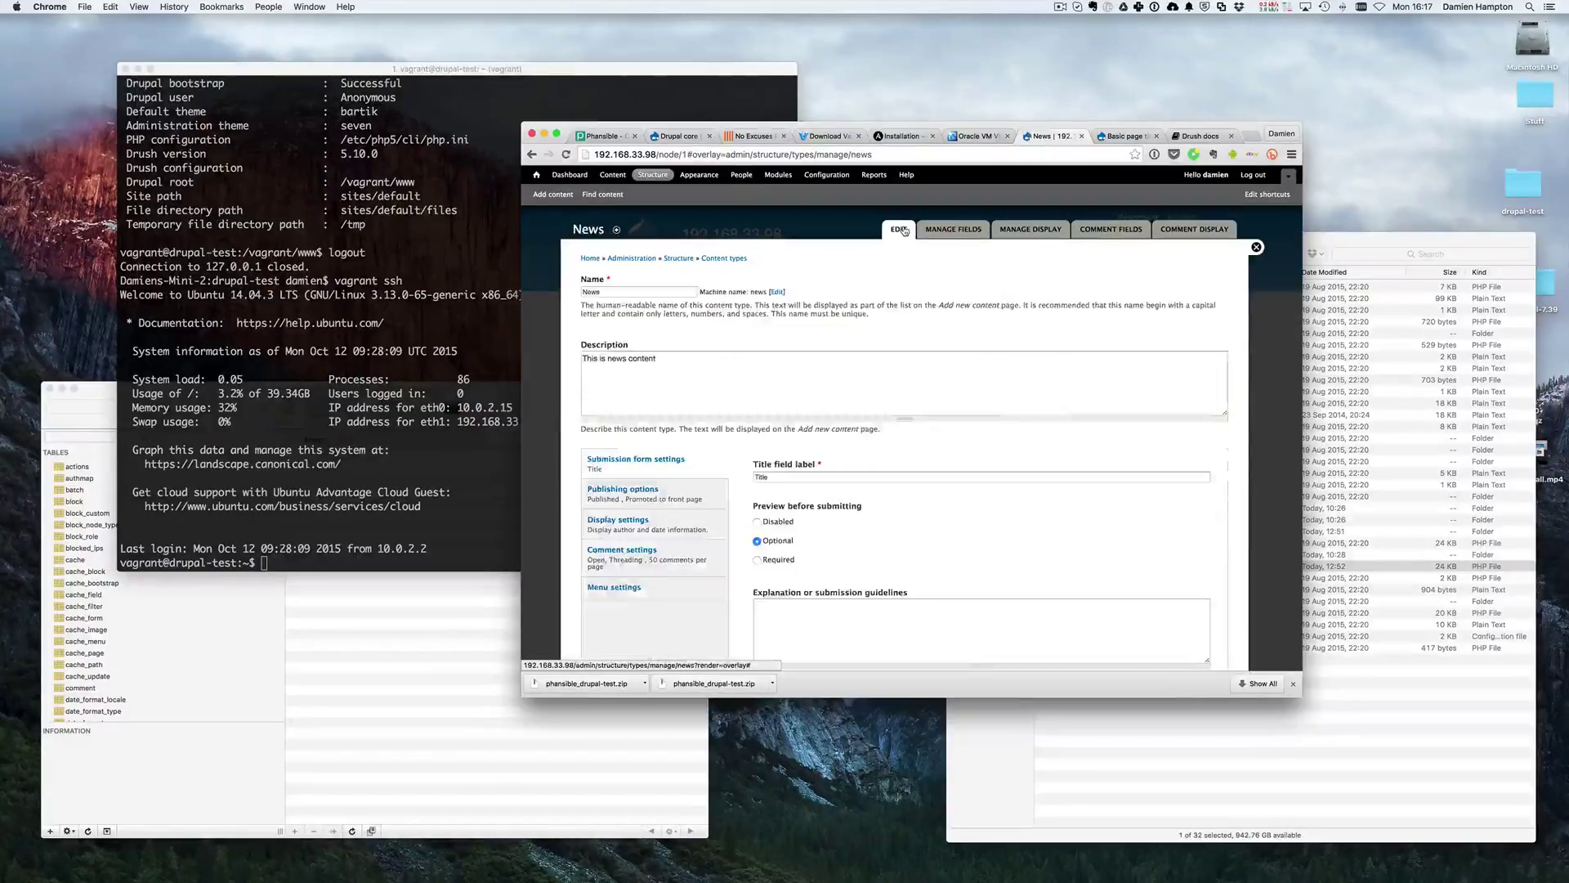
left_click(1257, 248)
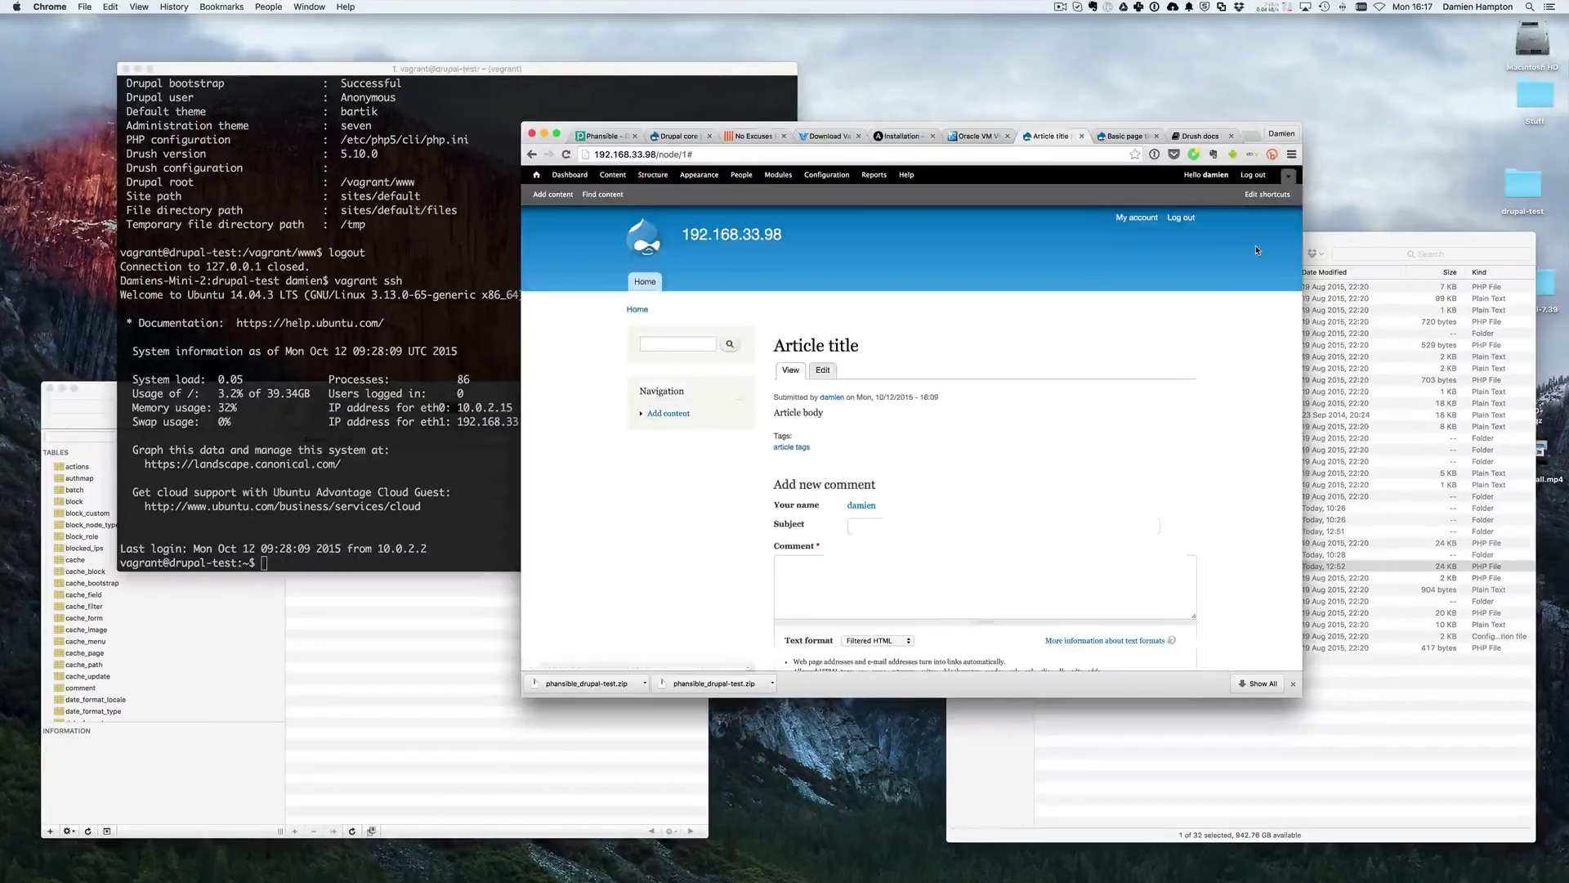
- Check the Basic page type's fields via Structure > Content types, then return to the list
left_click(662, 177)
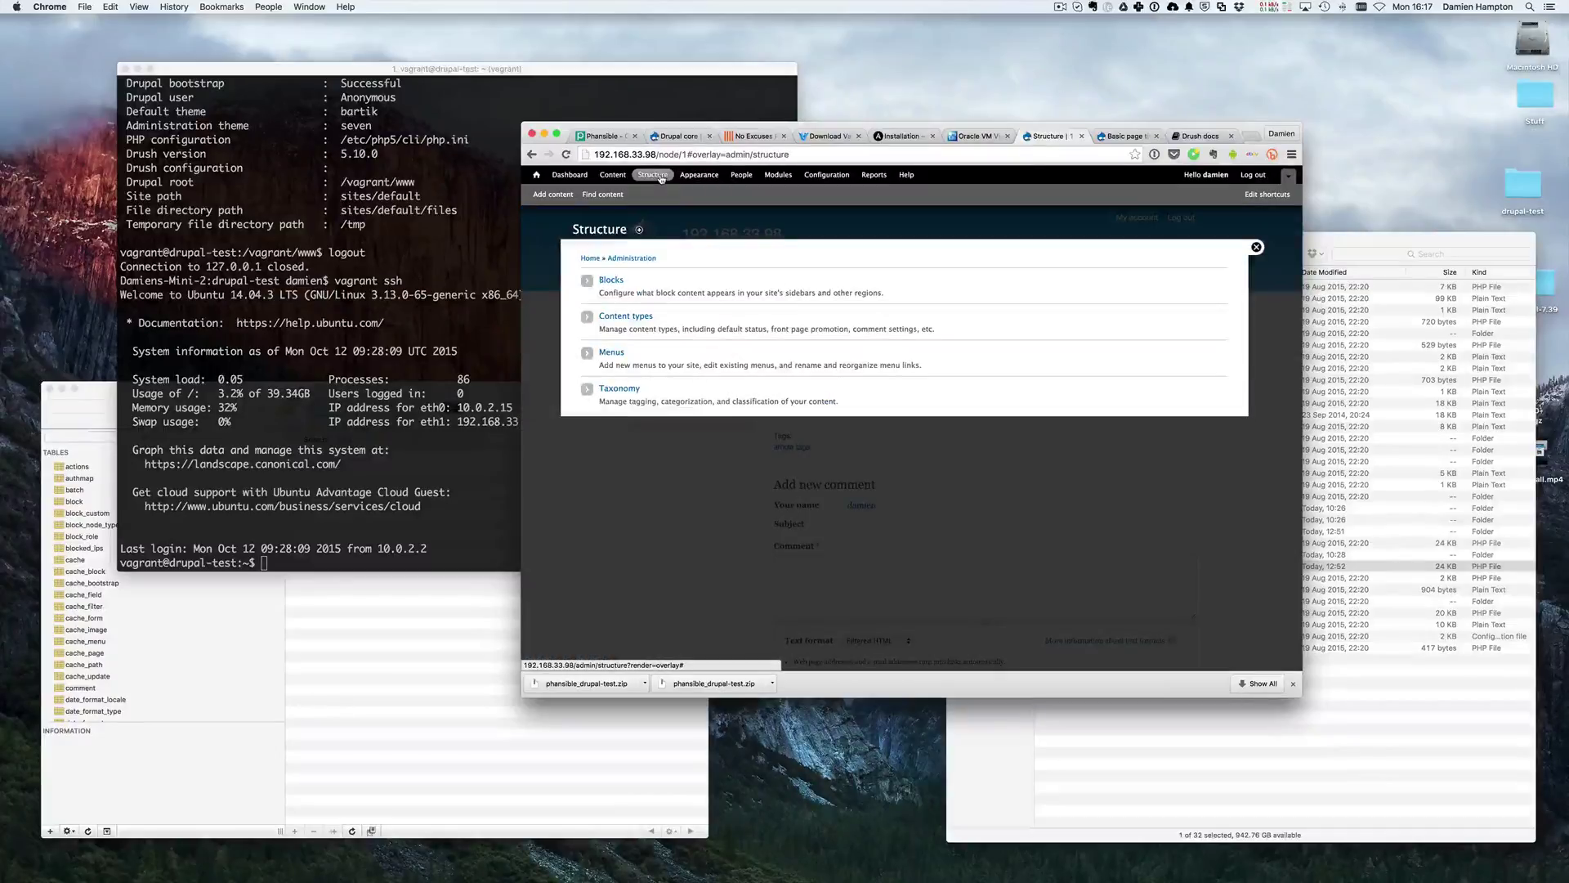
left_click(625, 322)
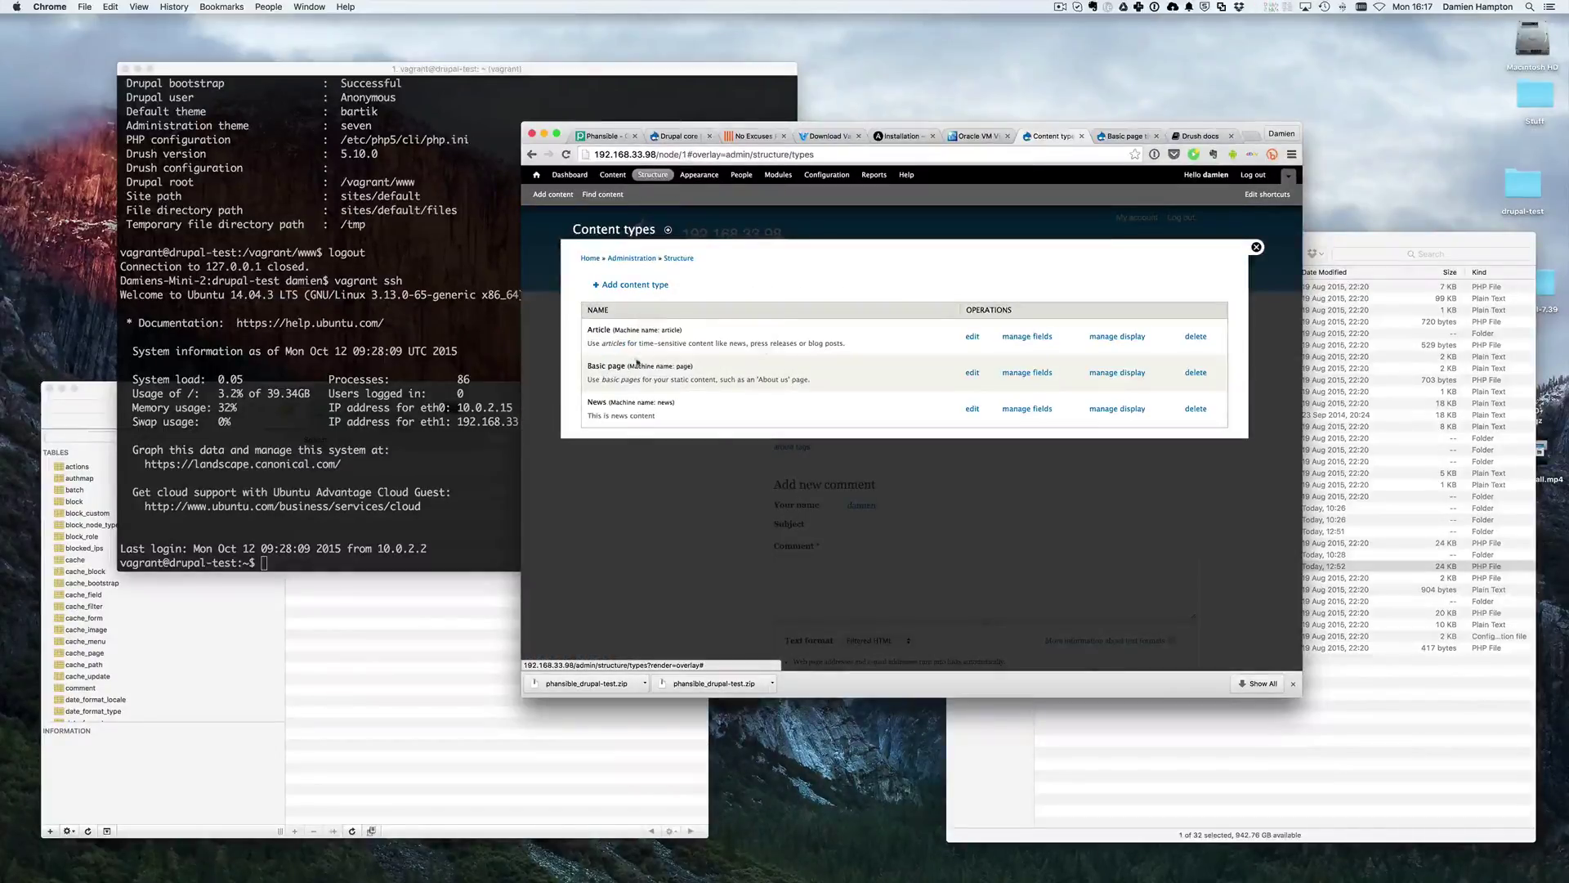
left_click(1022, 373)
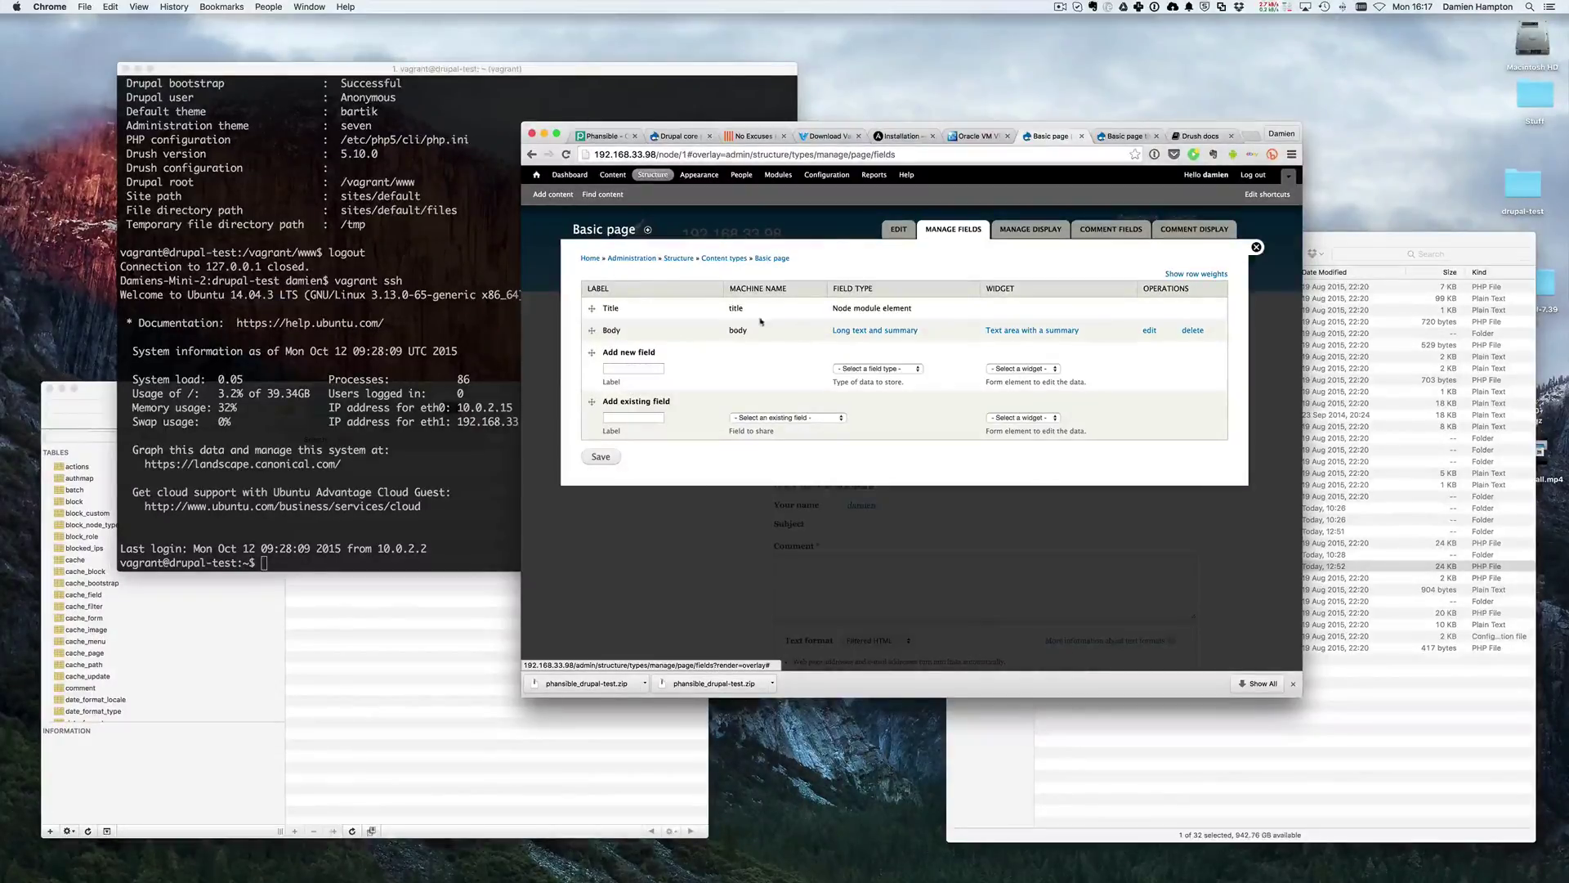
left_click(721, 260)
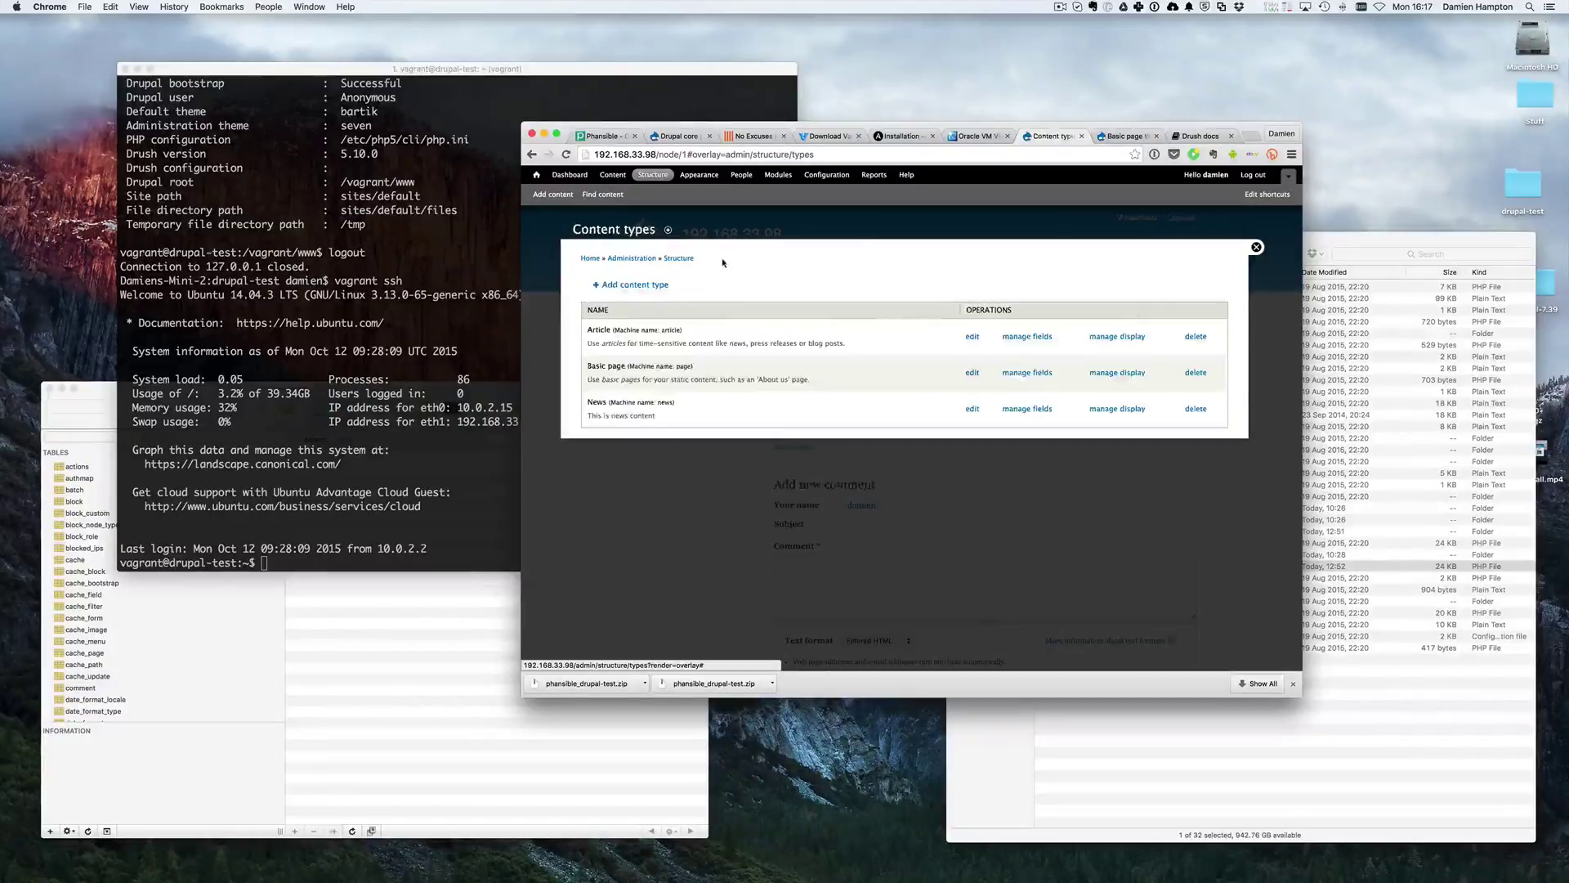
left_click(1022, 338)
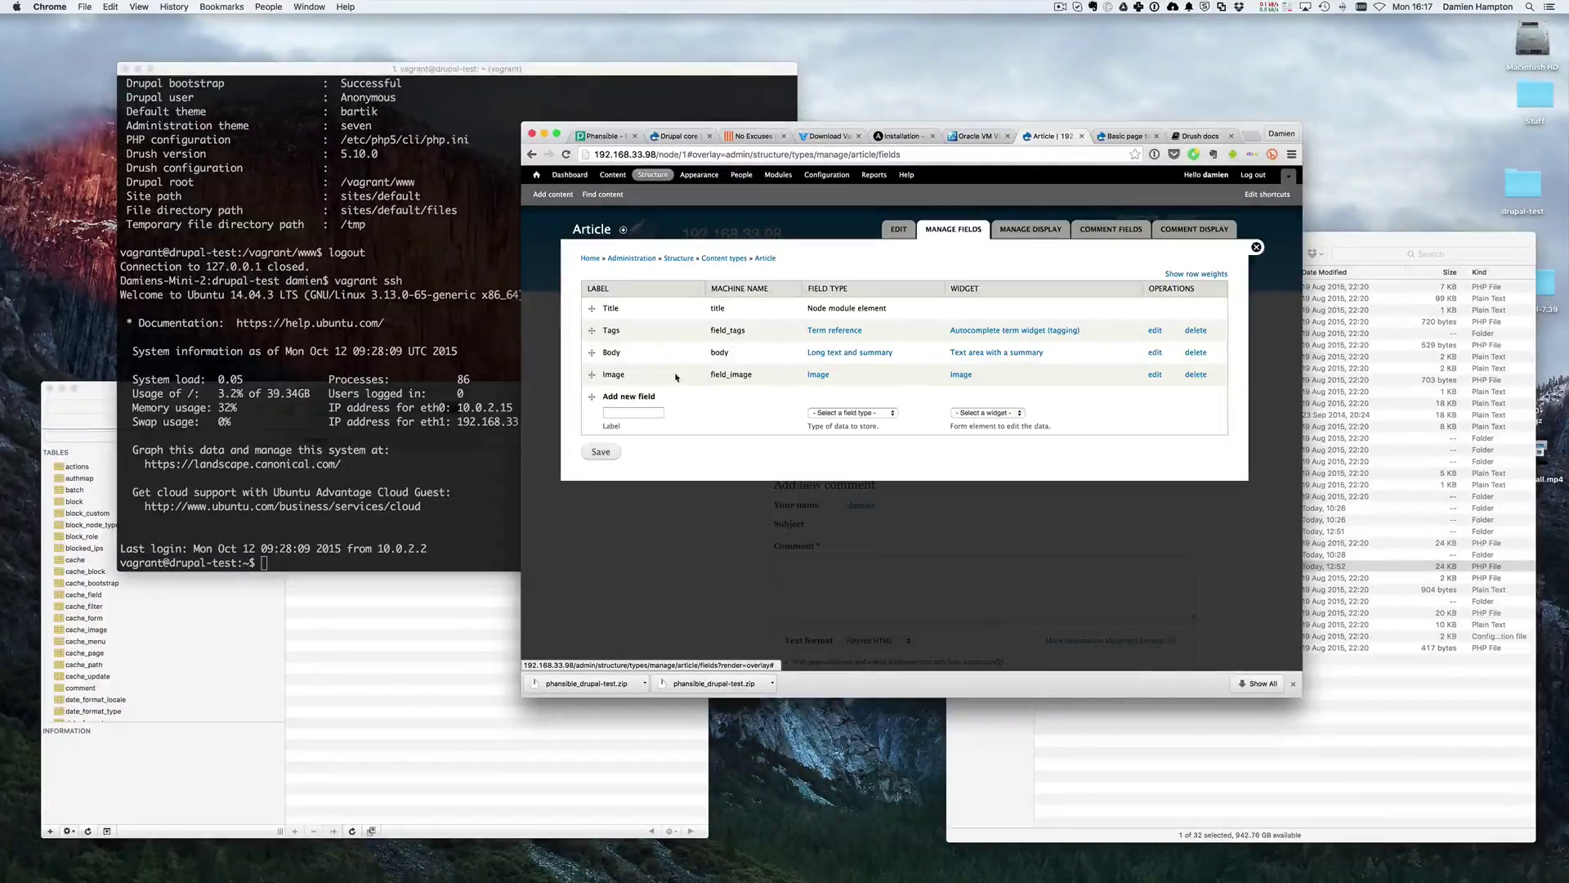
left_click(1126, 136)
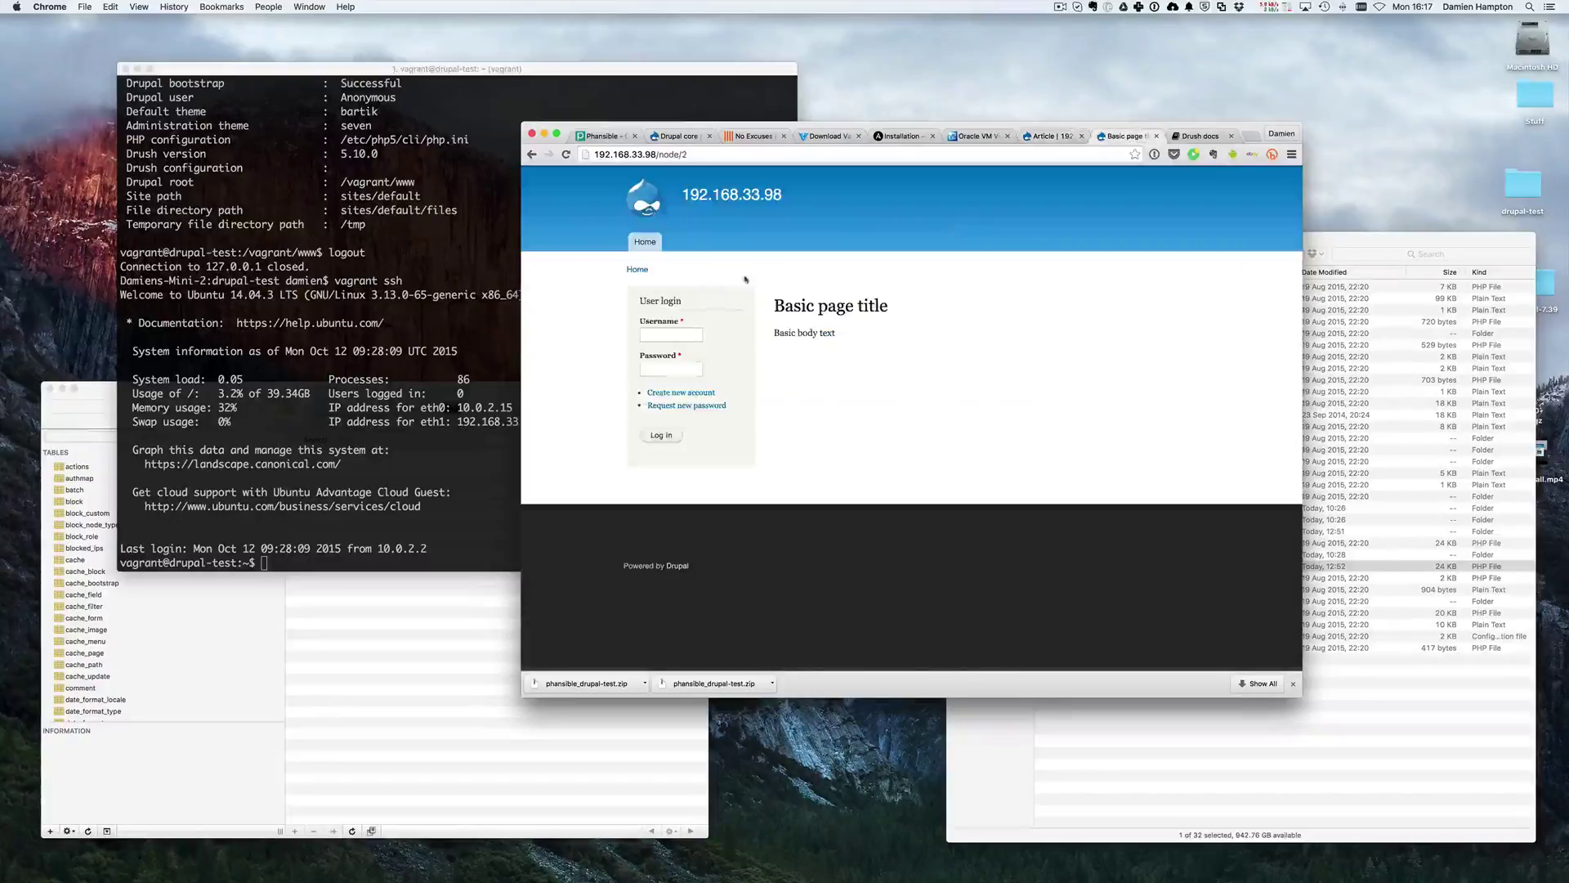
left_click(647, 243)
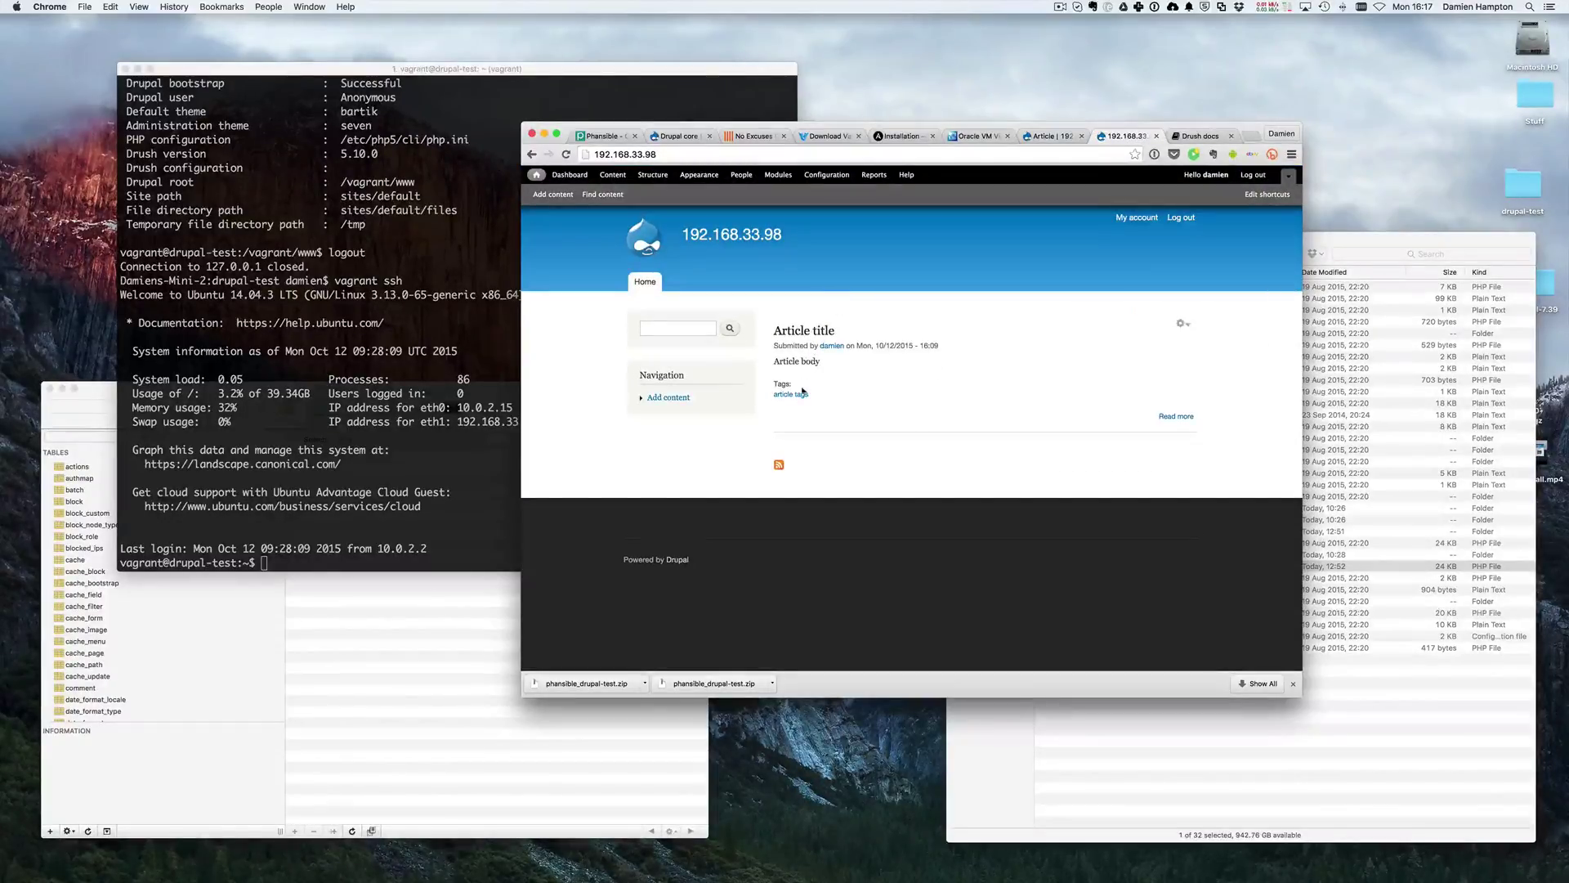
left_click(1169, 417)
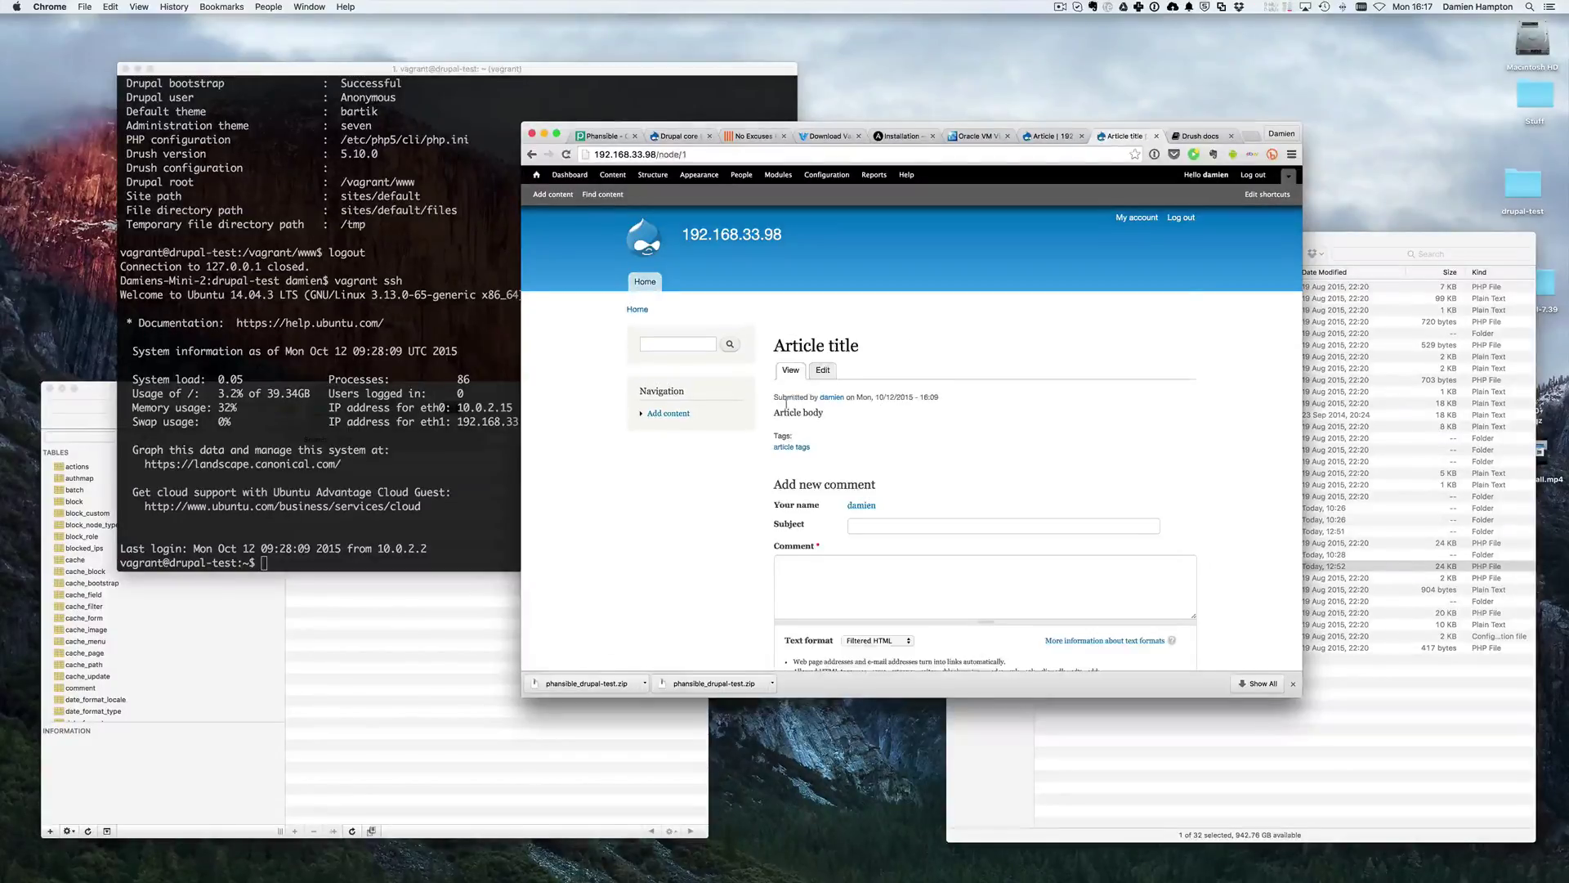
left_click(824, 372)
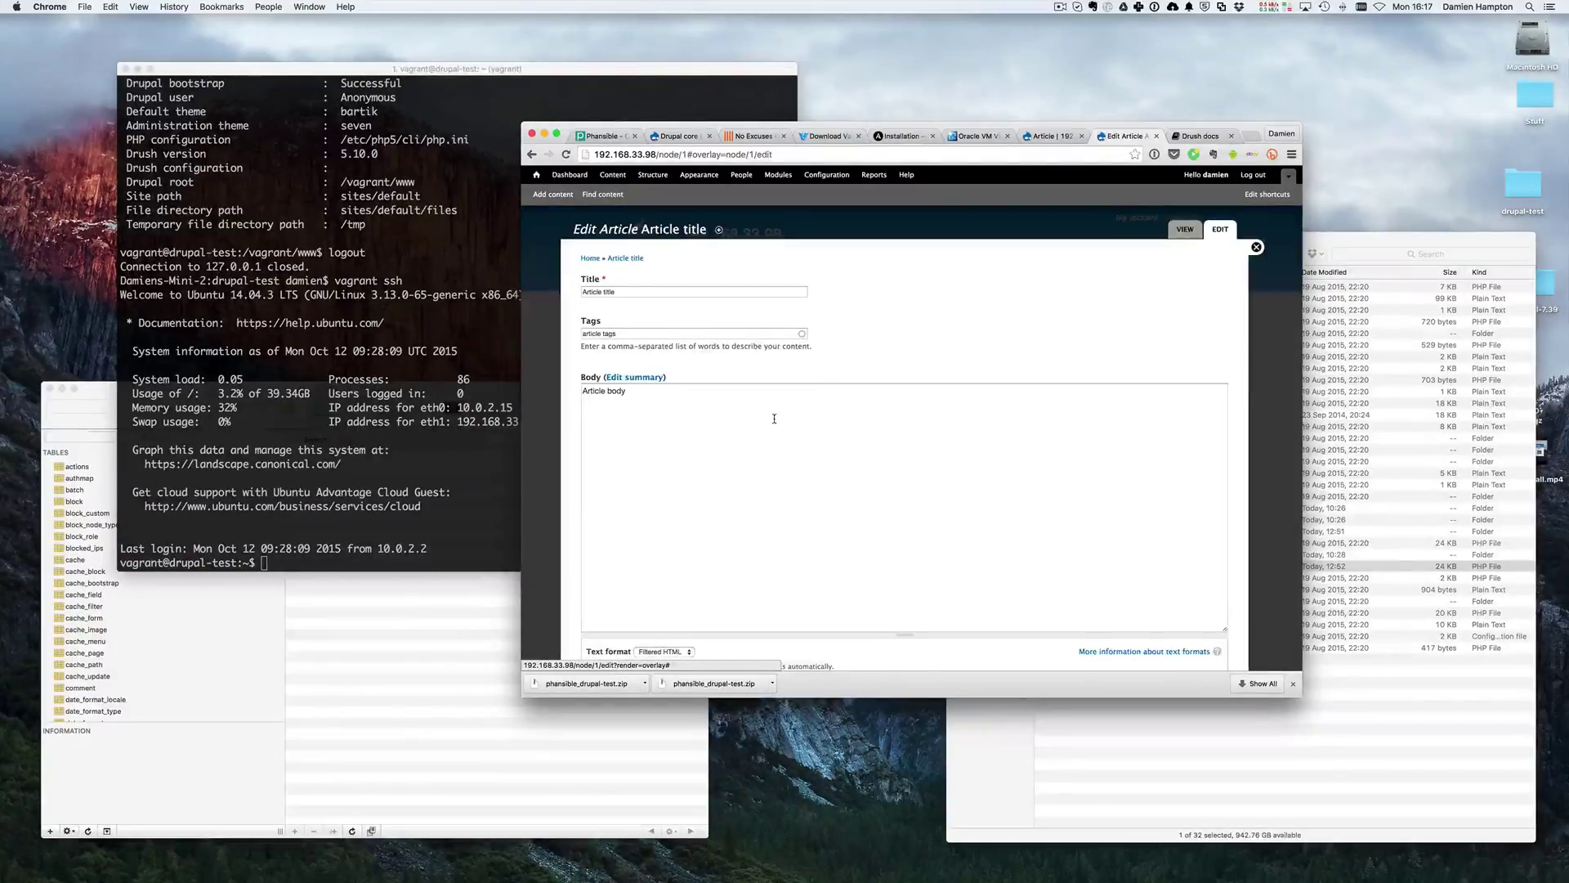
scroll(774, 418, "down", 5)
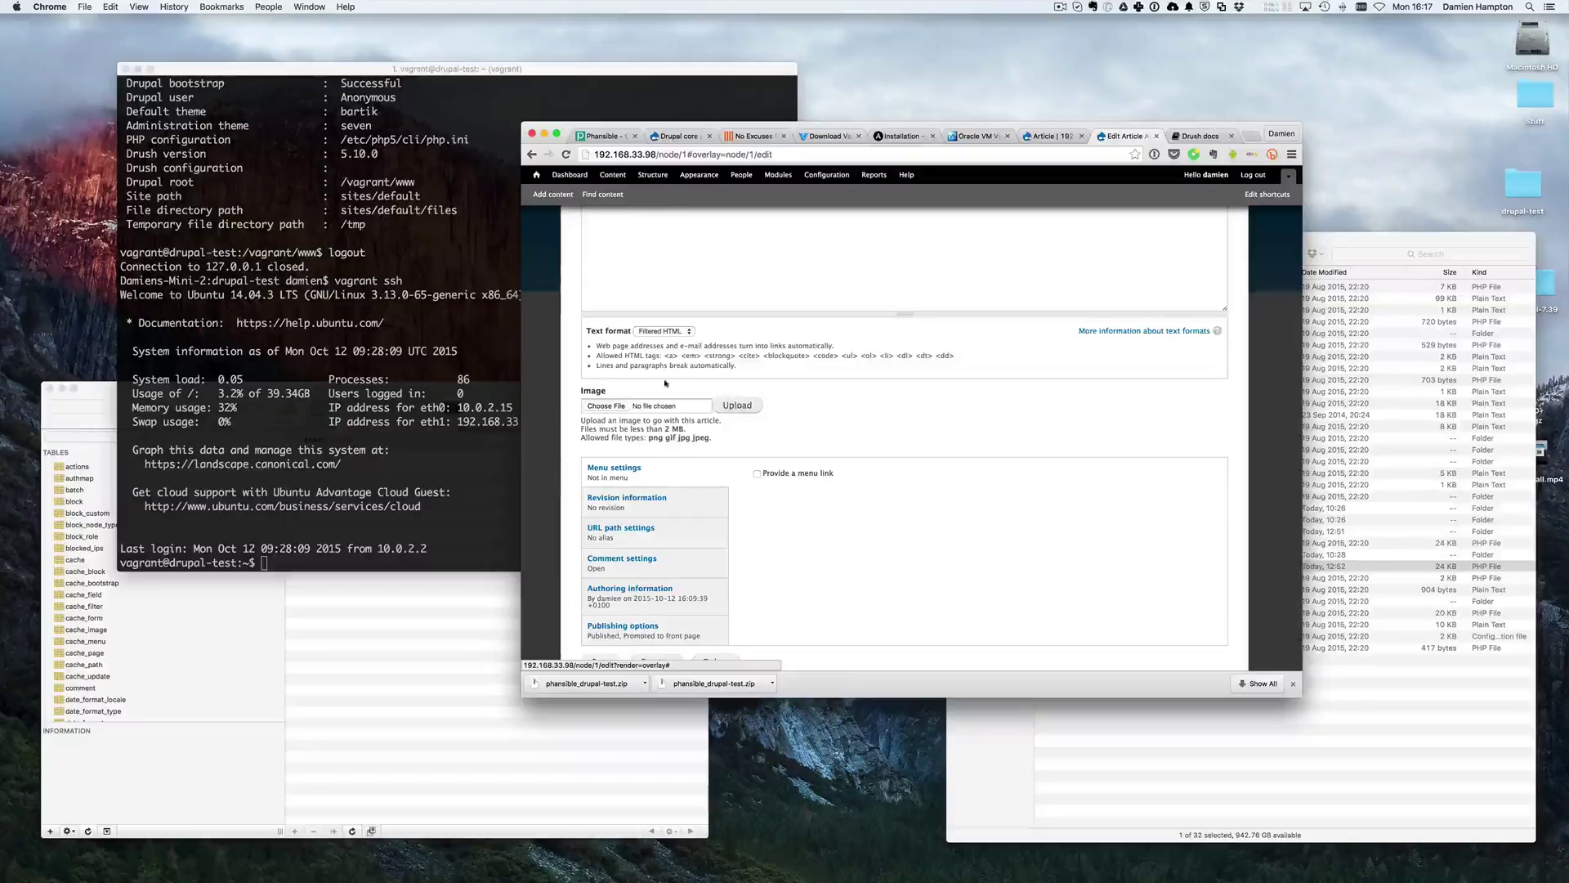
left_click(1062, 138)
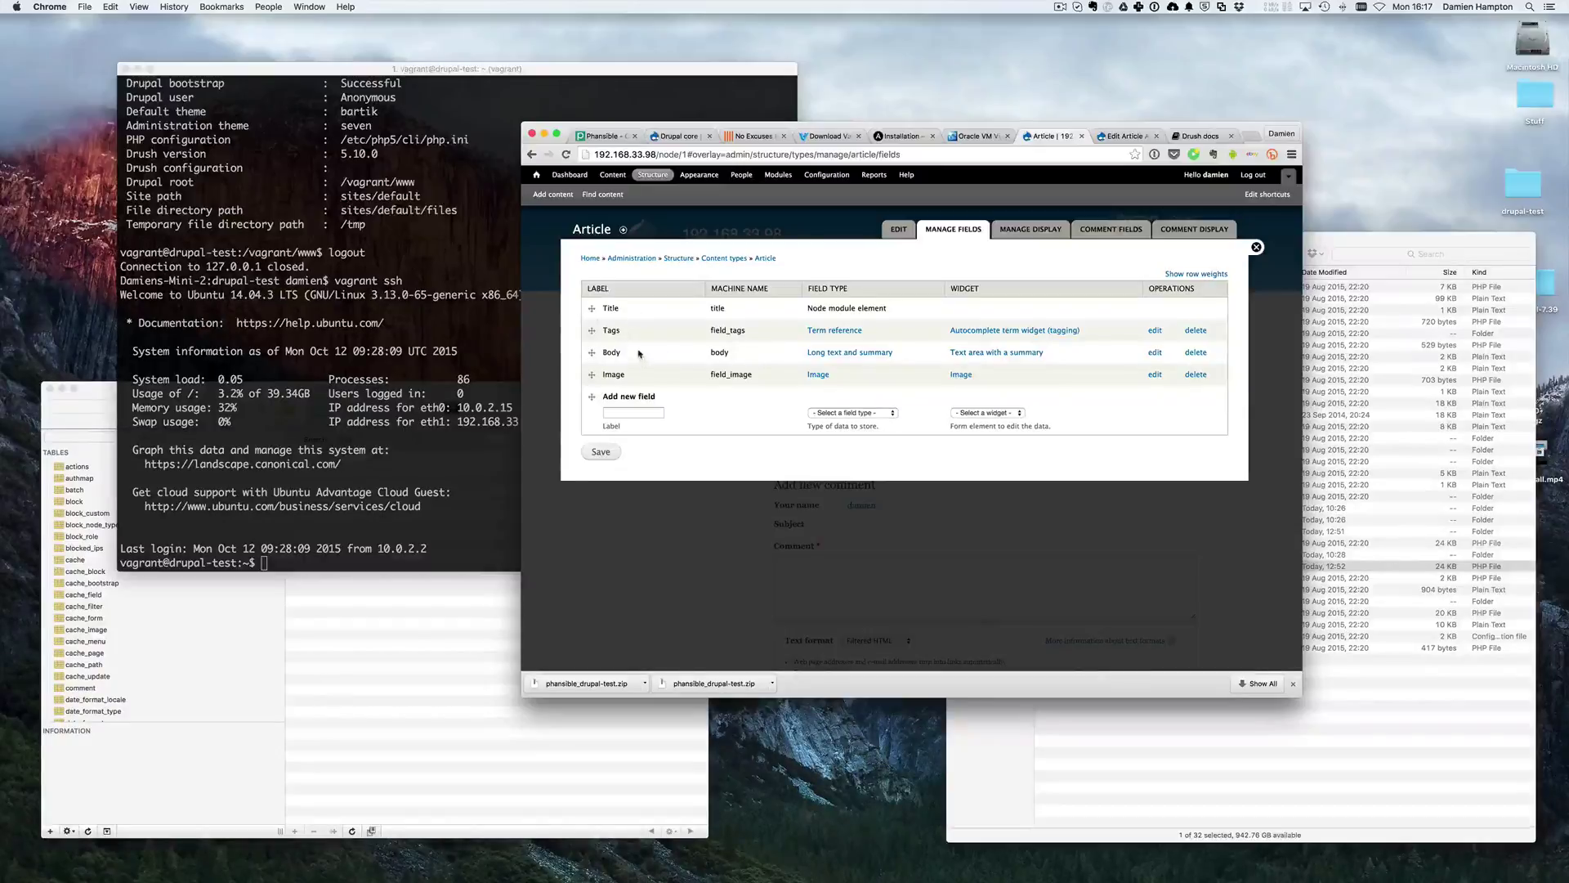
- Open the News type's Manage fields and label a new field 'Subtitle'
left_click(719, 260)
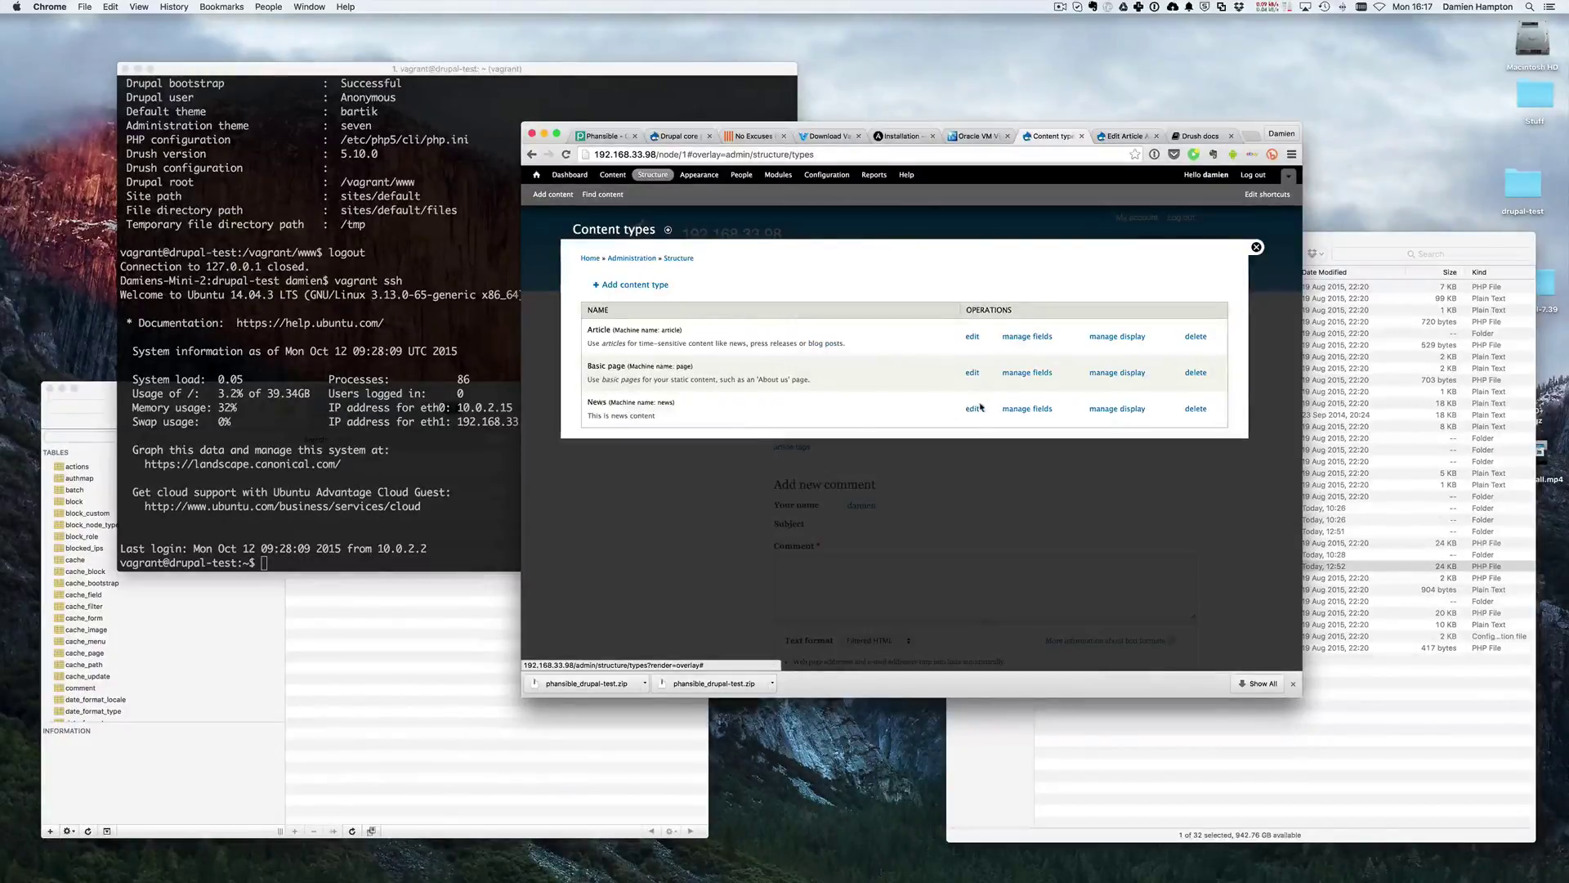
left_click(1024, 412)
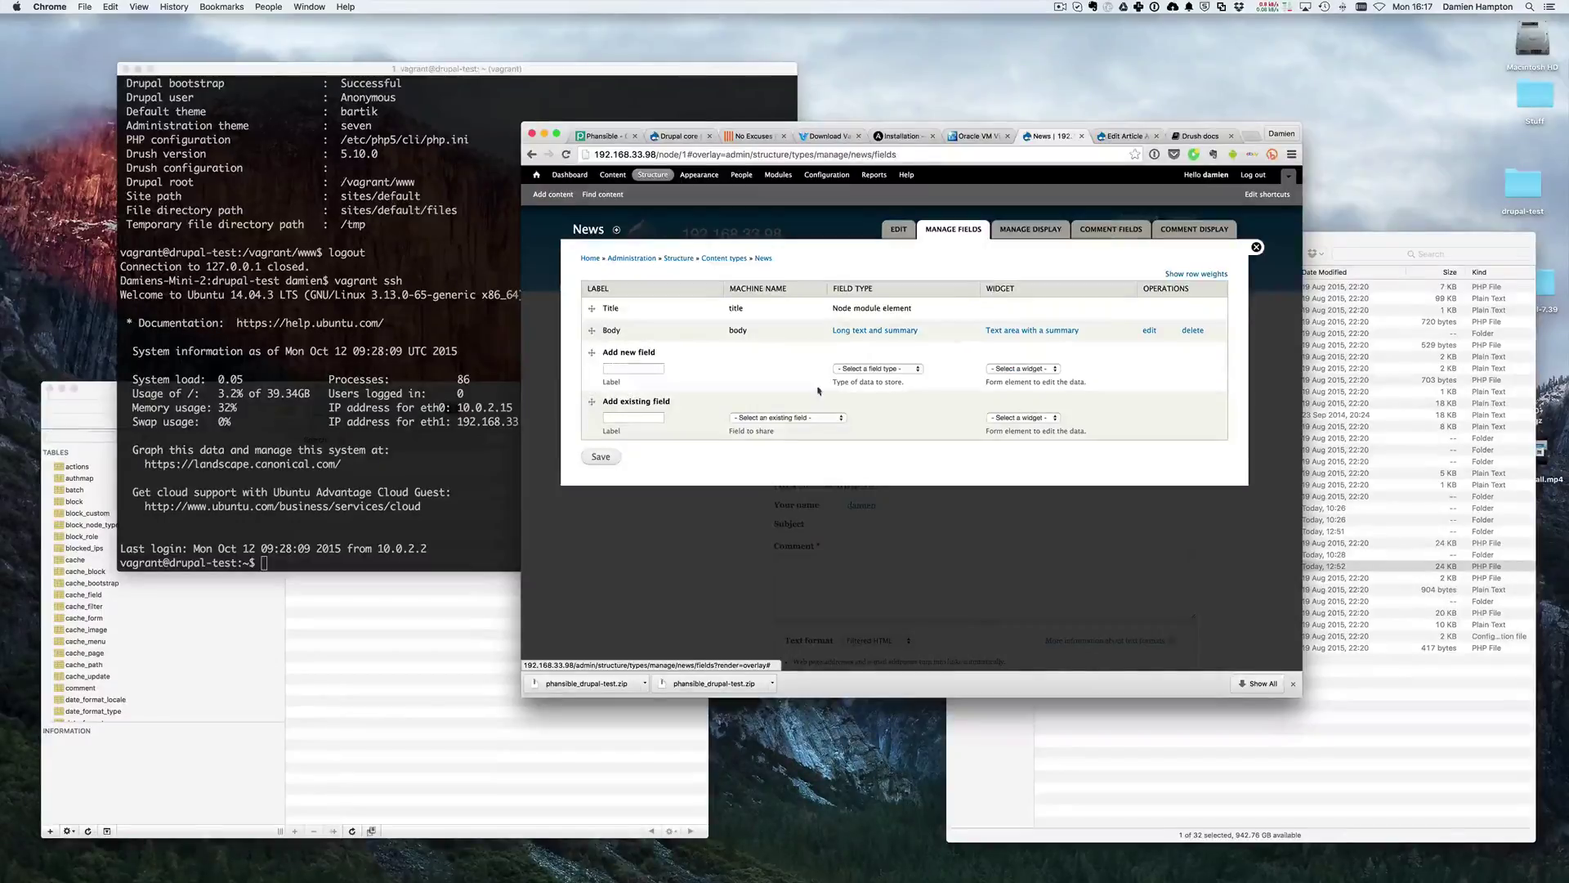
left_click(613, 368)
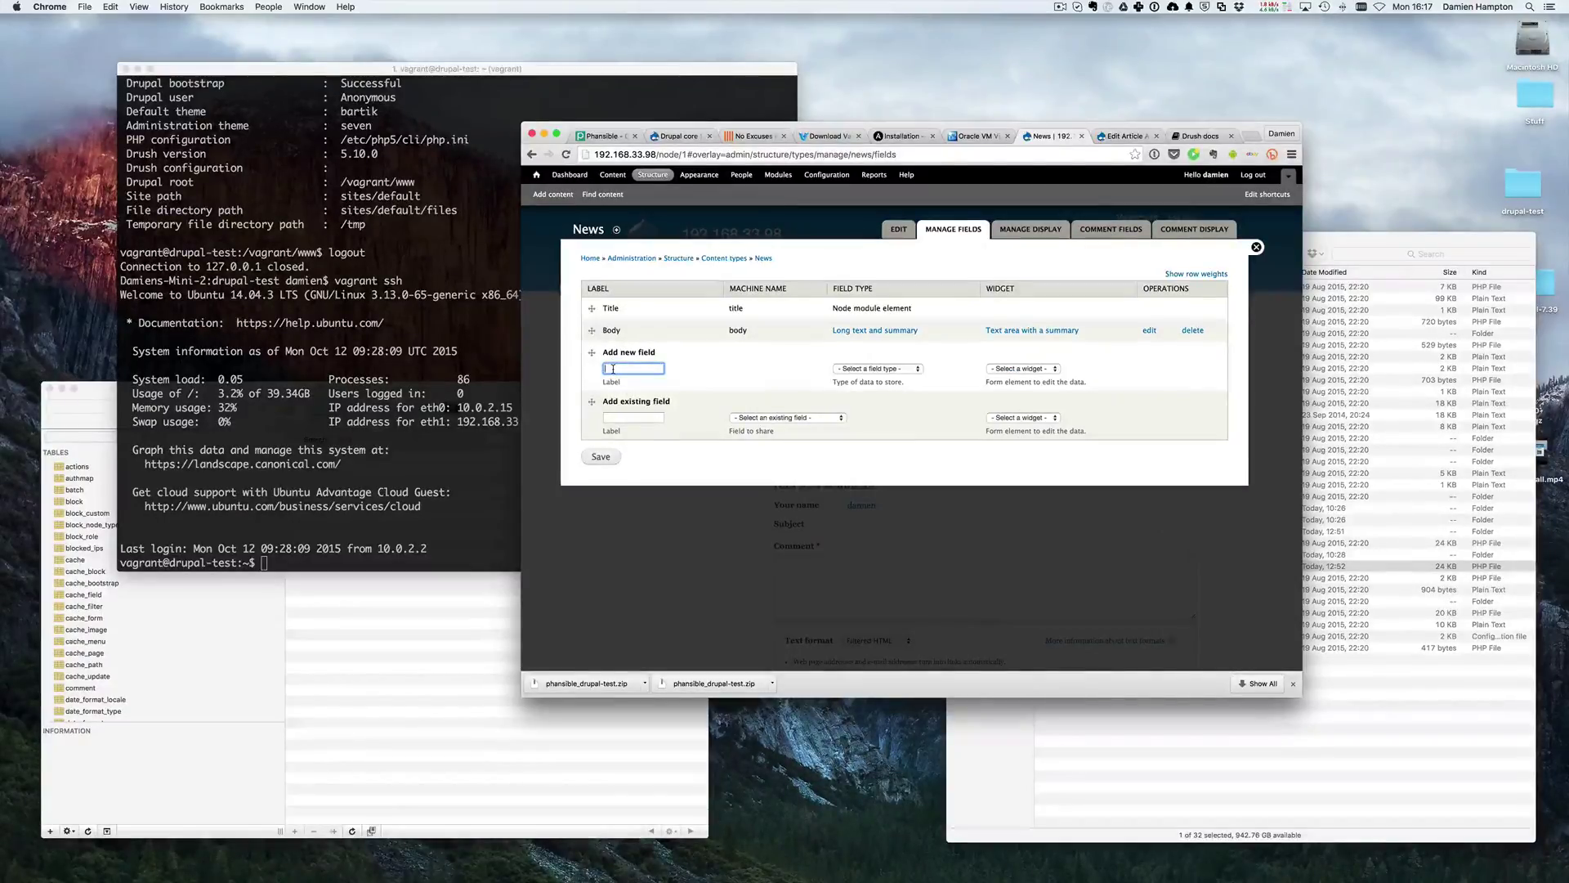
type("A")
key("BackSpace")
type("Subti")
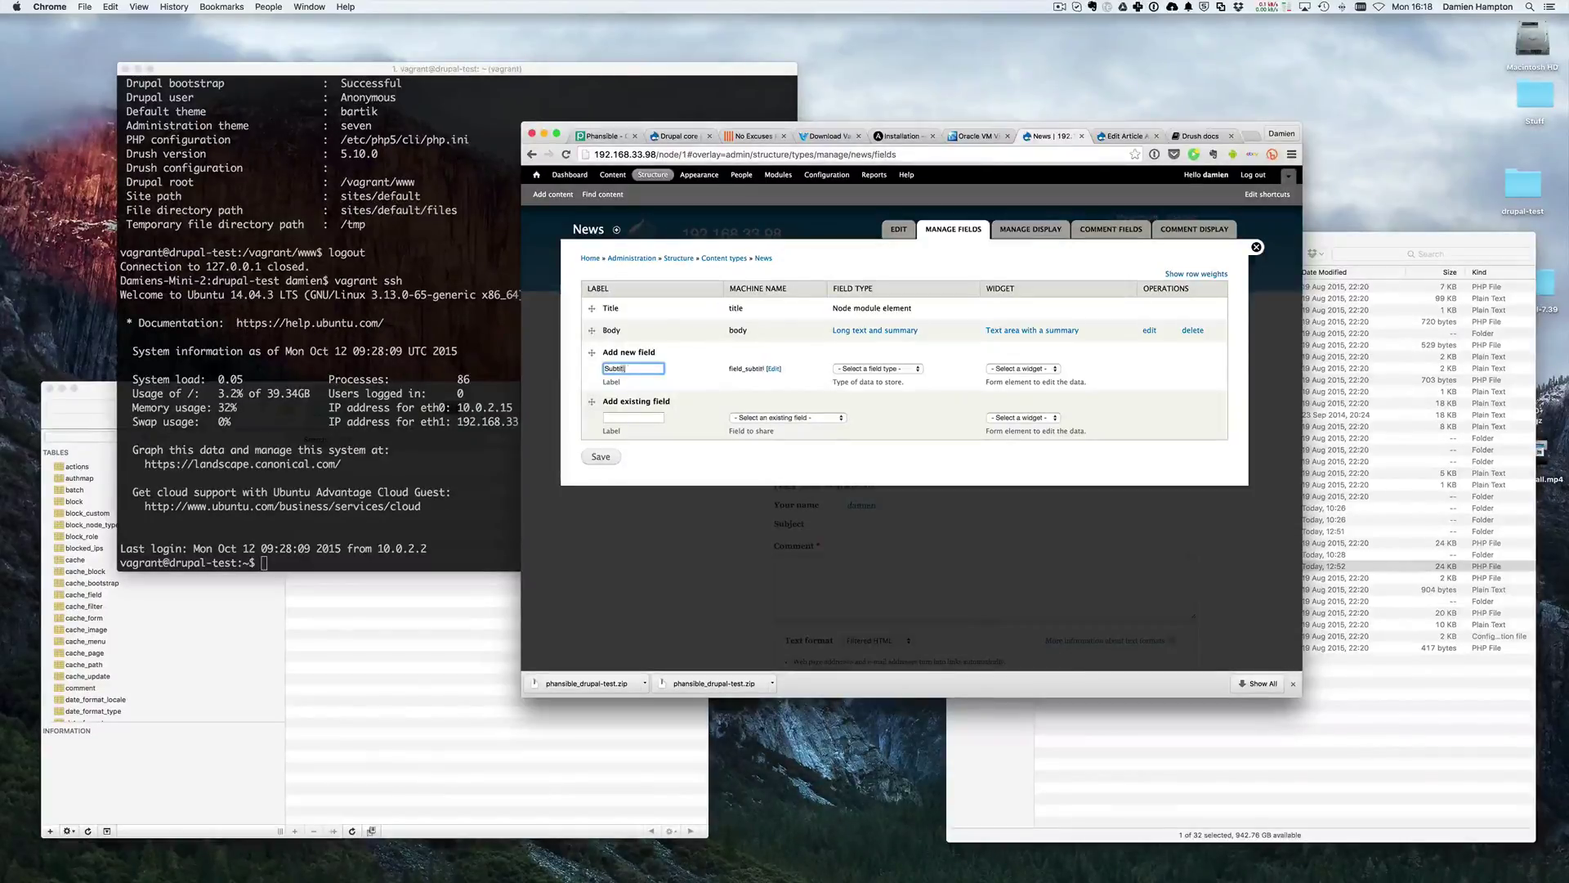
type("tle")
- Make Subtitle a Text field with the Text field widget and add it
left_click(866, 371)
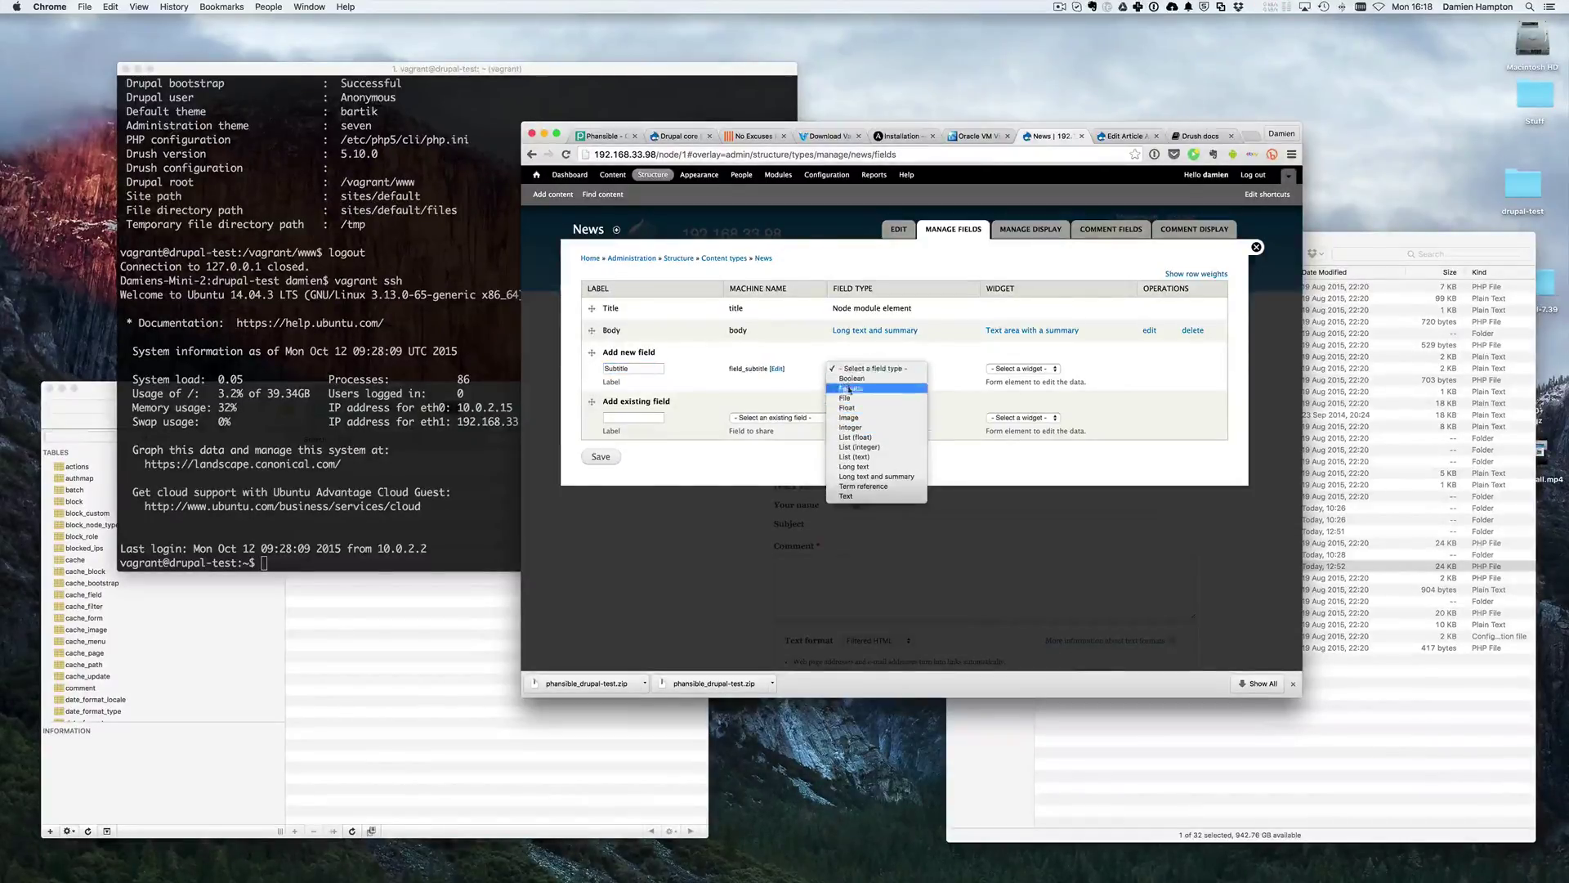
left_click(865, 499)
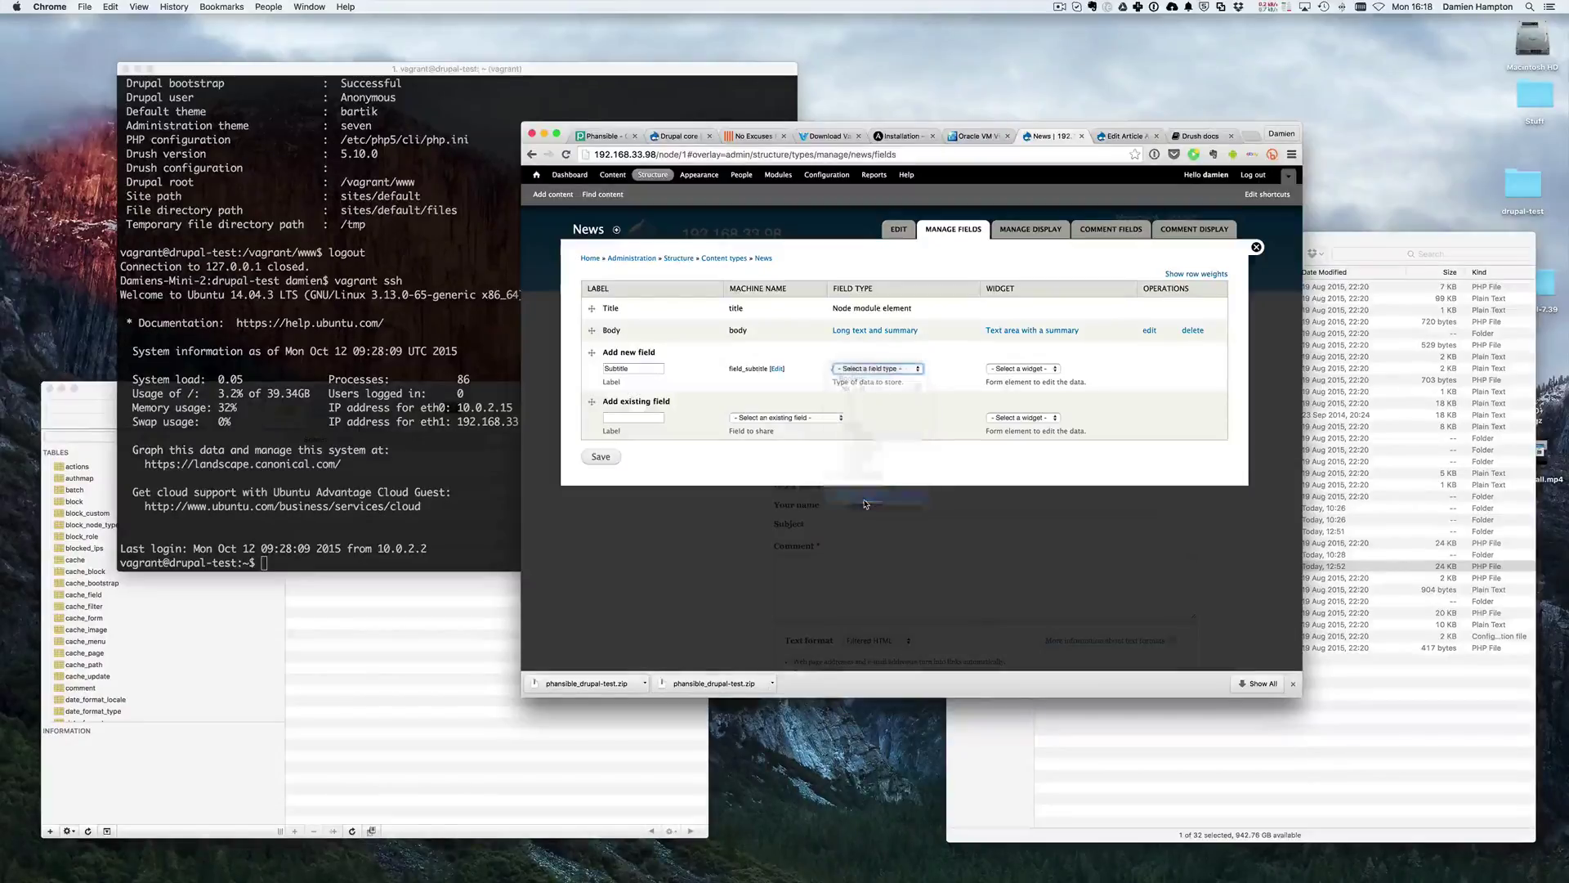
left_click(891, 370)
left_click(889, 370)
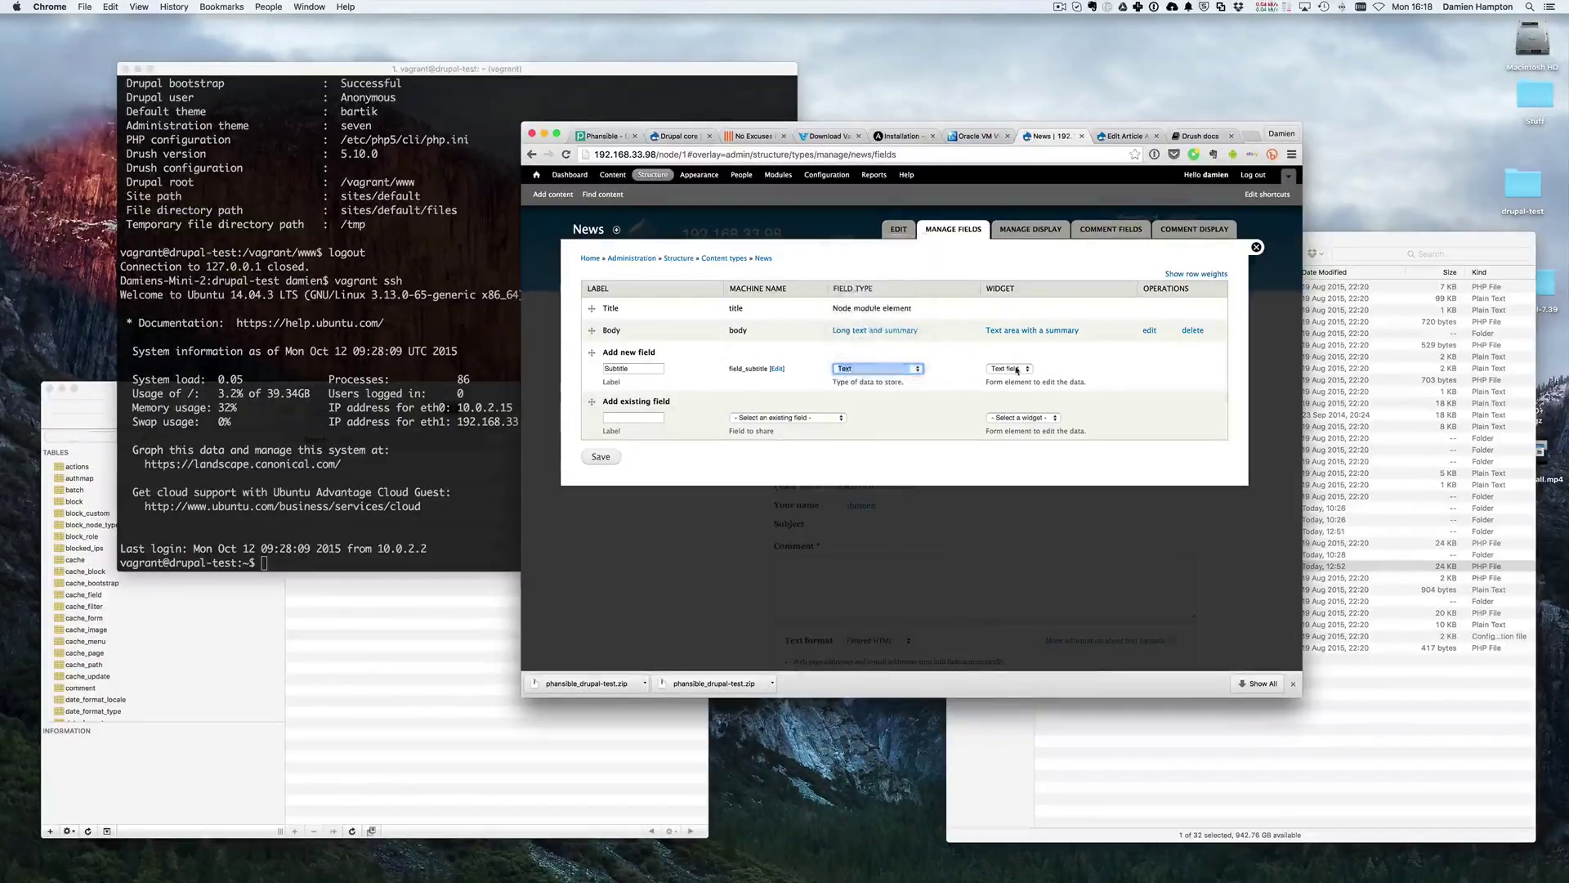
left_click(1018, 369)
left_click(1018, 370)
left_click(601, 456)
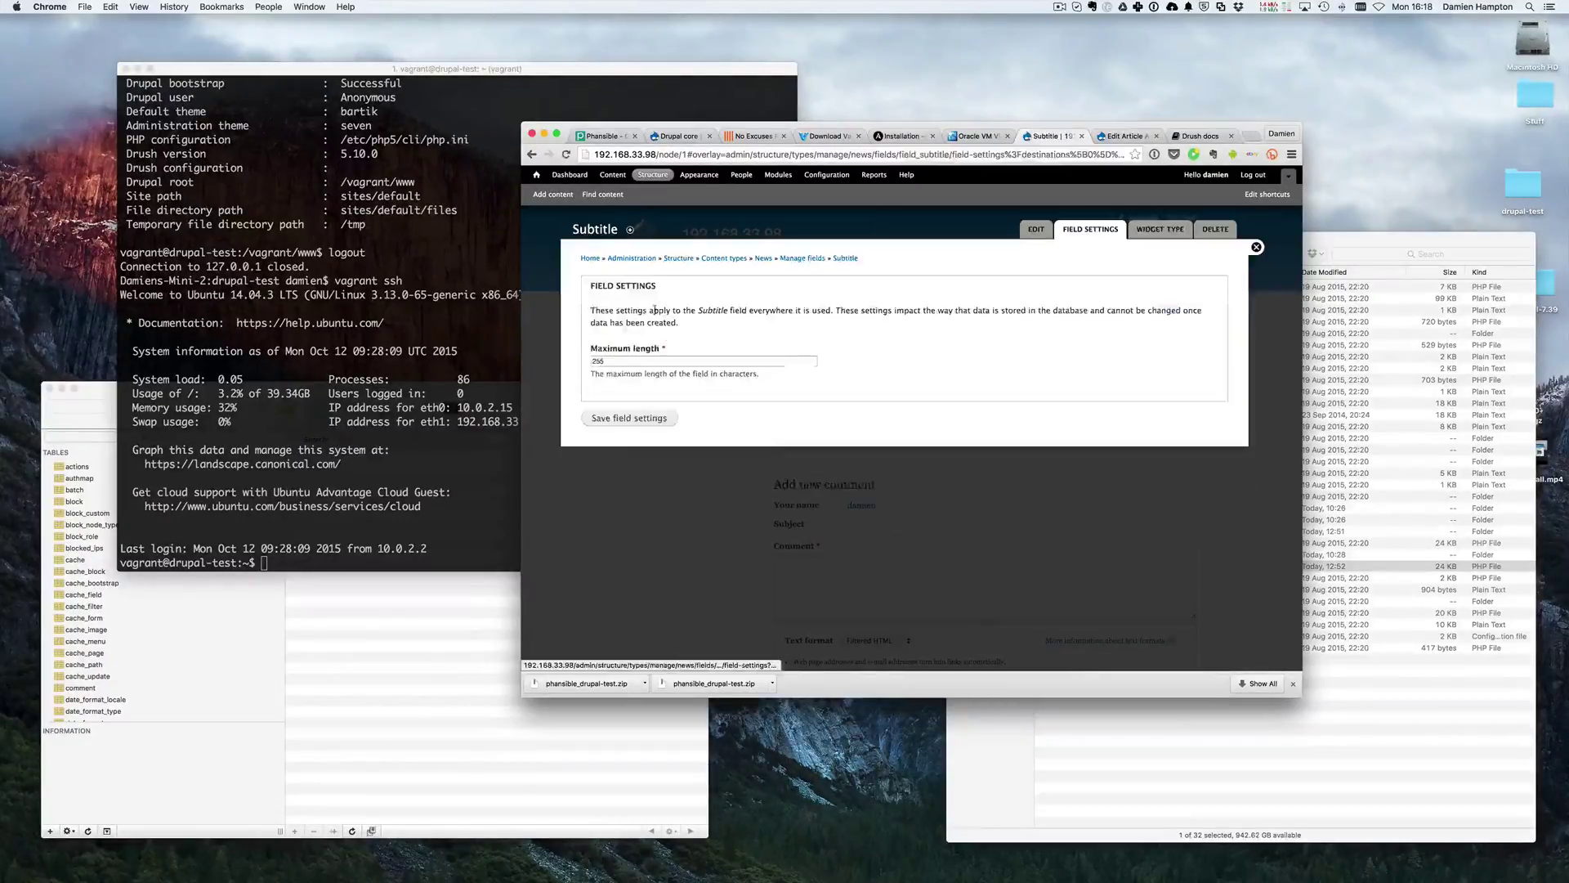
- Save the Subtitle field's settings
left_click(628, 418)
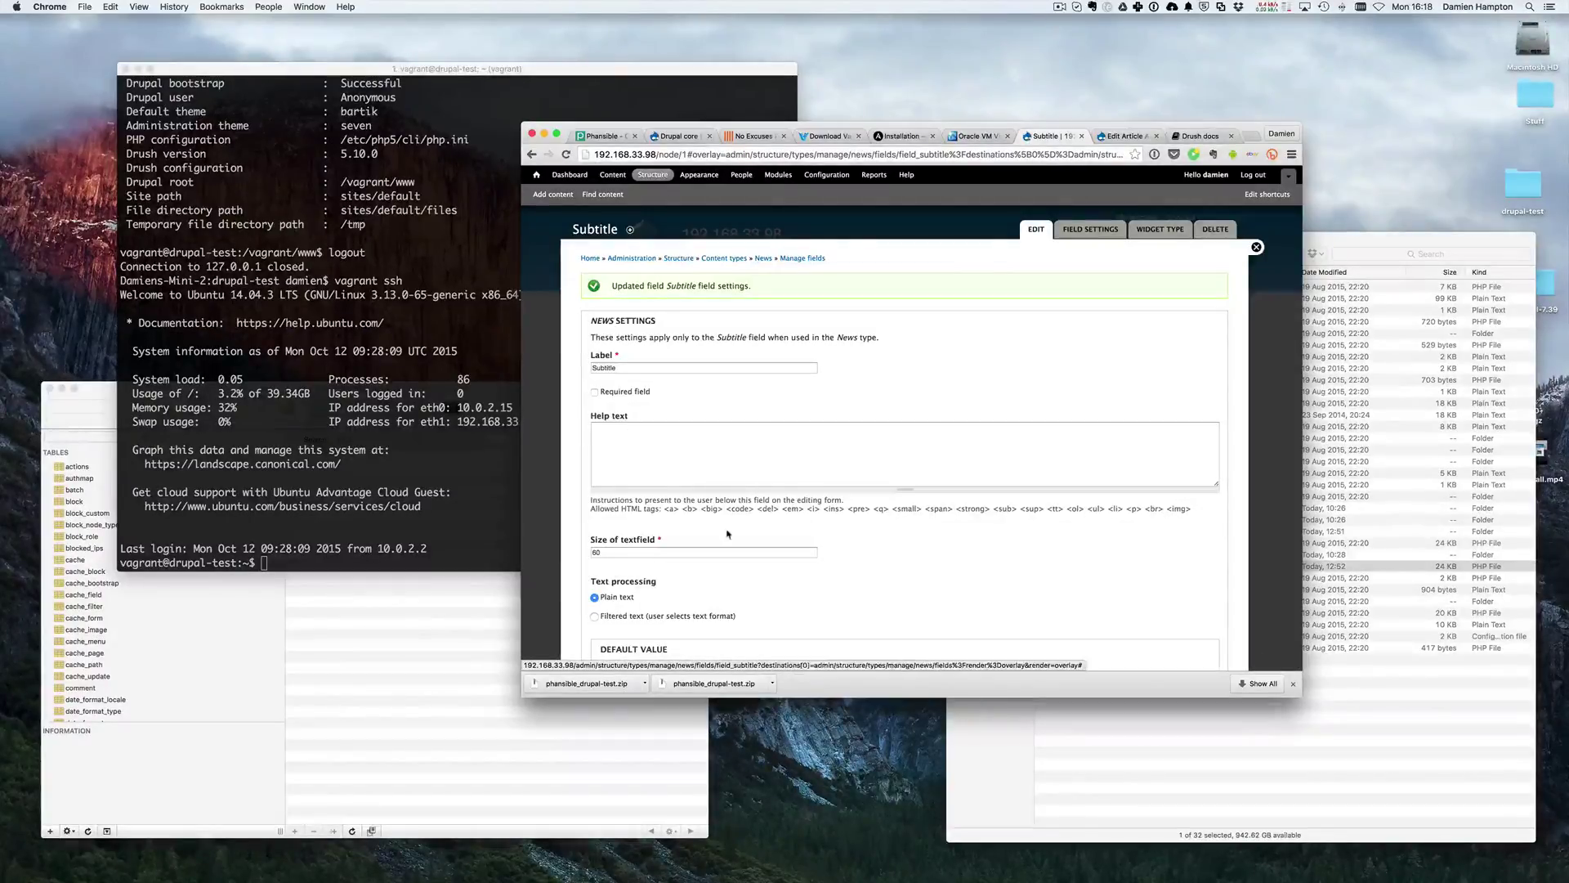
scroll(723, 463, "down", 5)
scroll(722, 463, "down", 4)
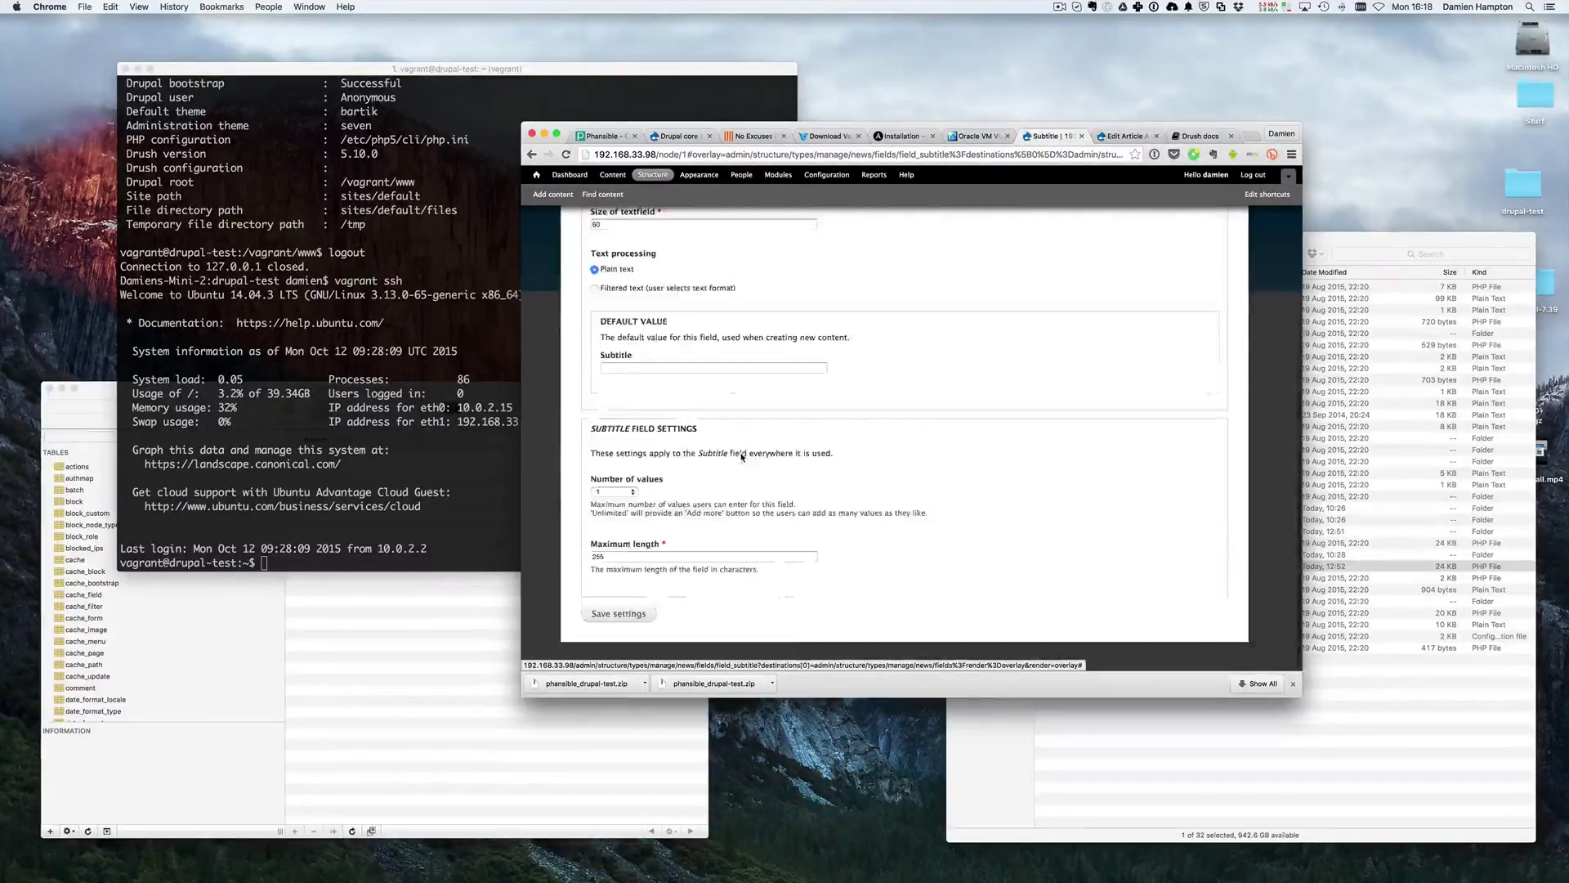
left_click(619, 613)
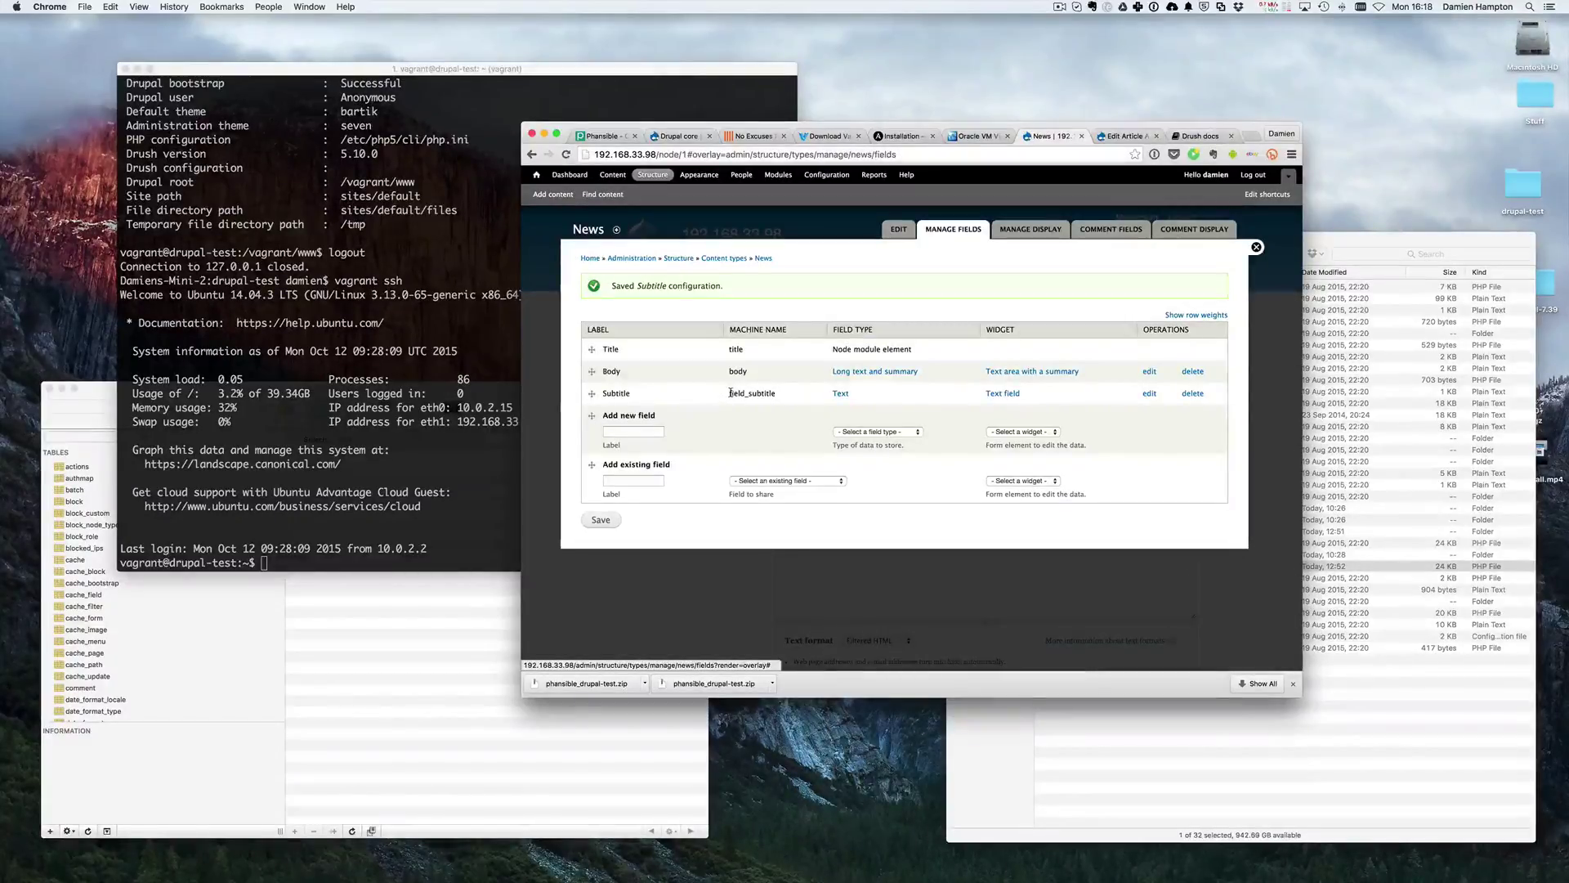
- Add the existing 'Image: field_image (image)' field to News
left_click(771, 482)
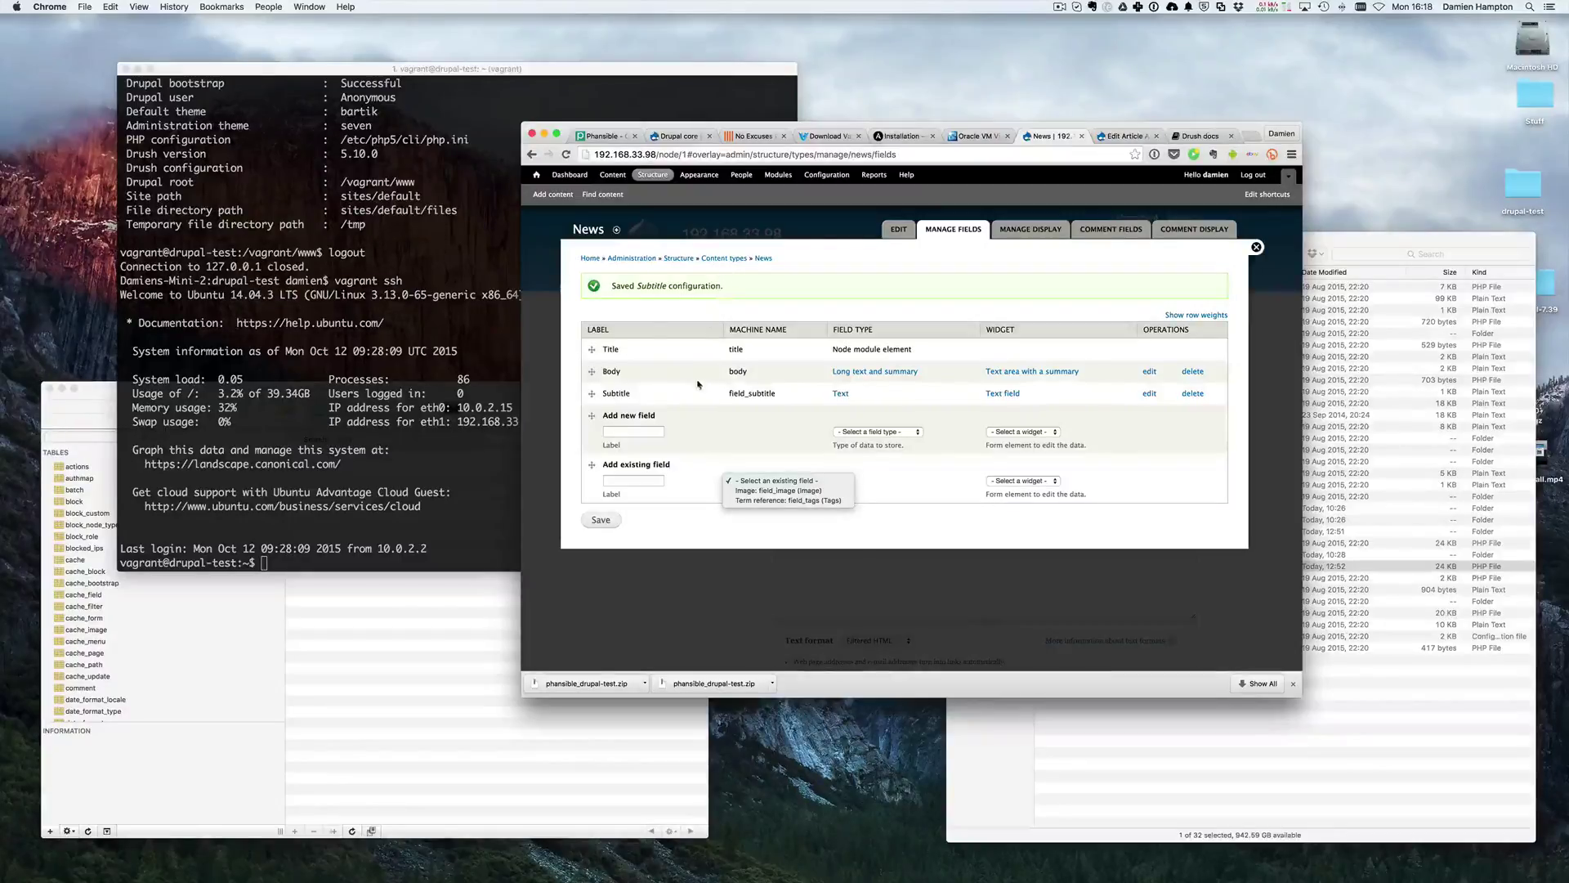
left_click(645, 318)
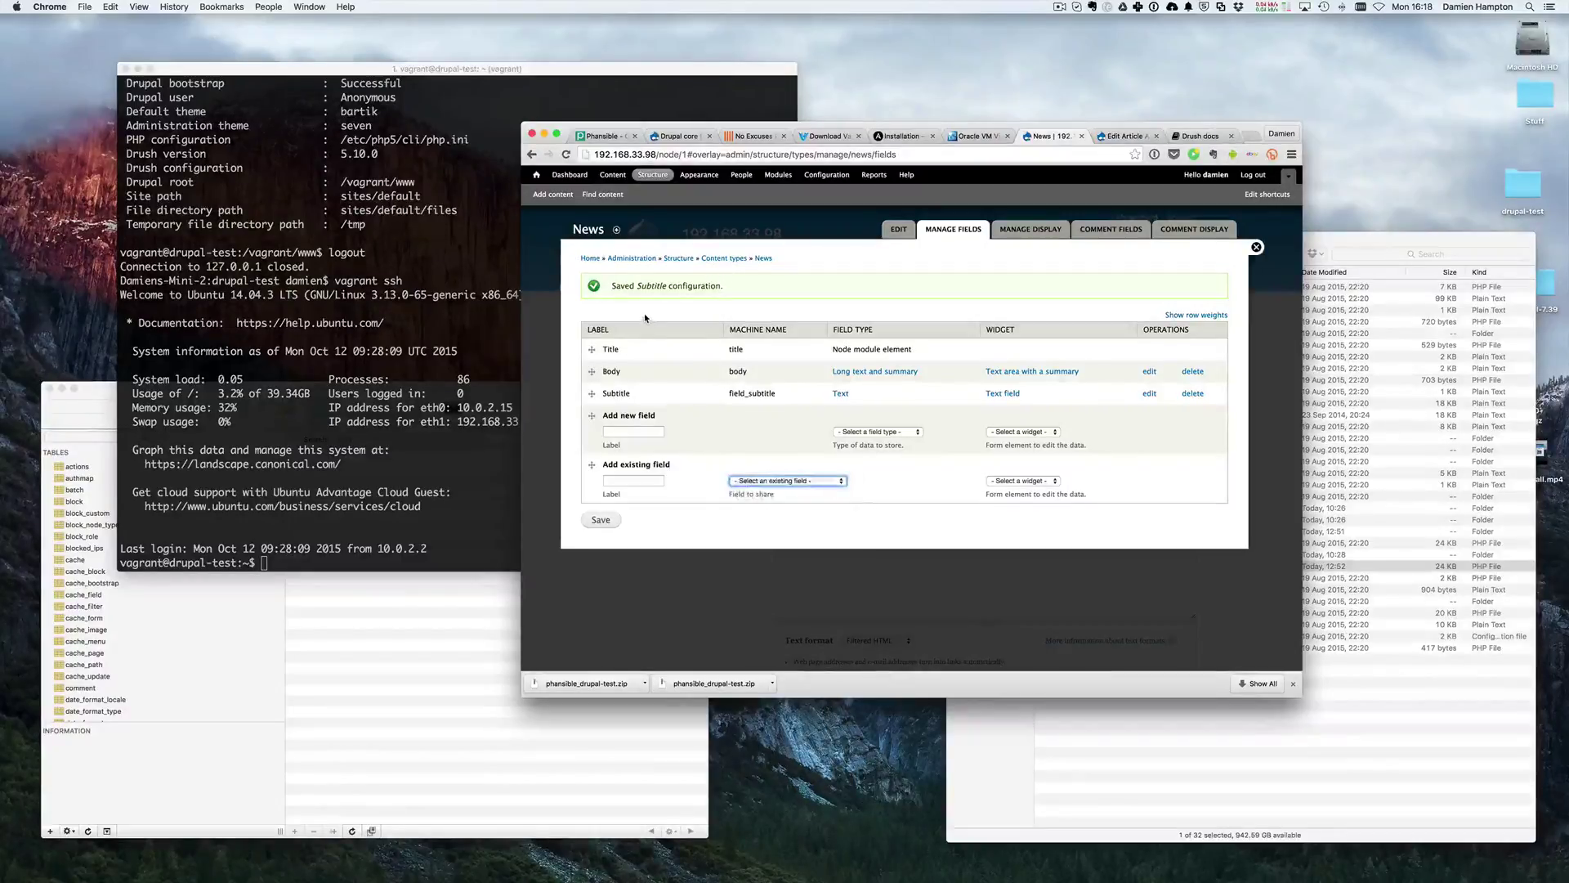
left_click(756, 482)
left_click(746, 491)
left_click(602, 522)
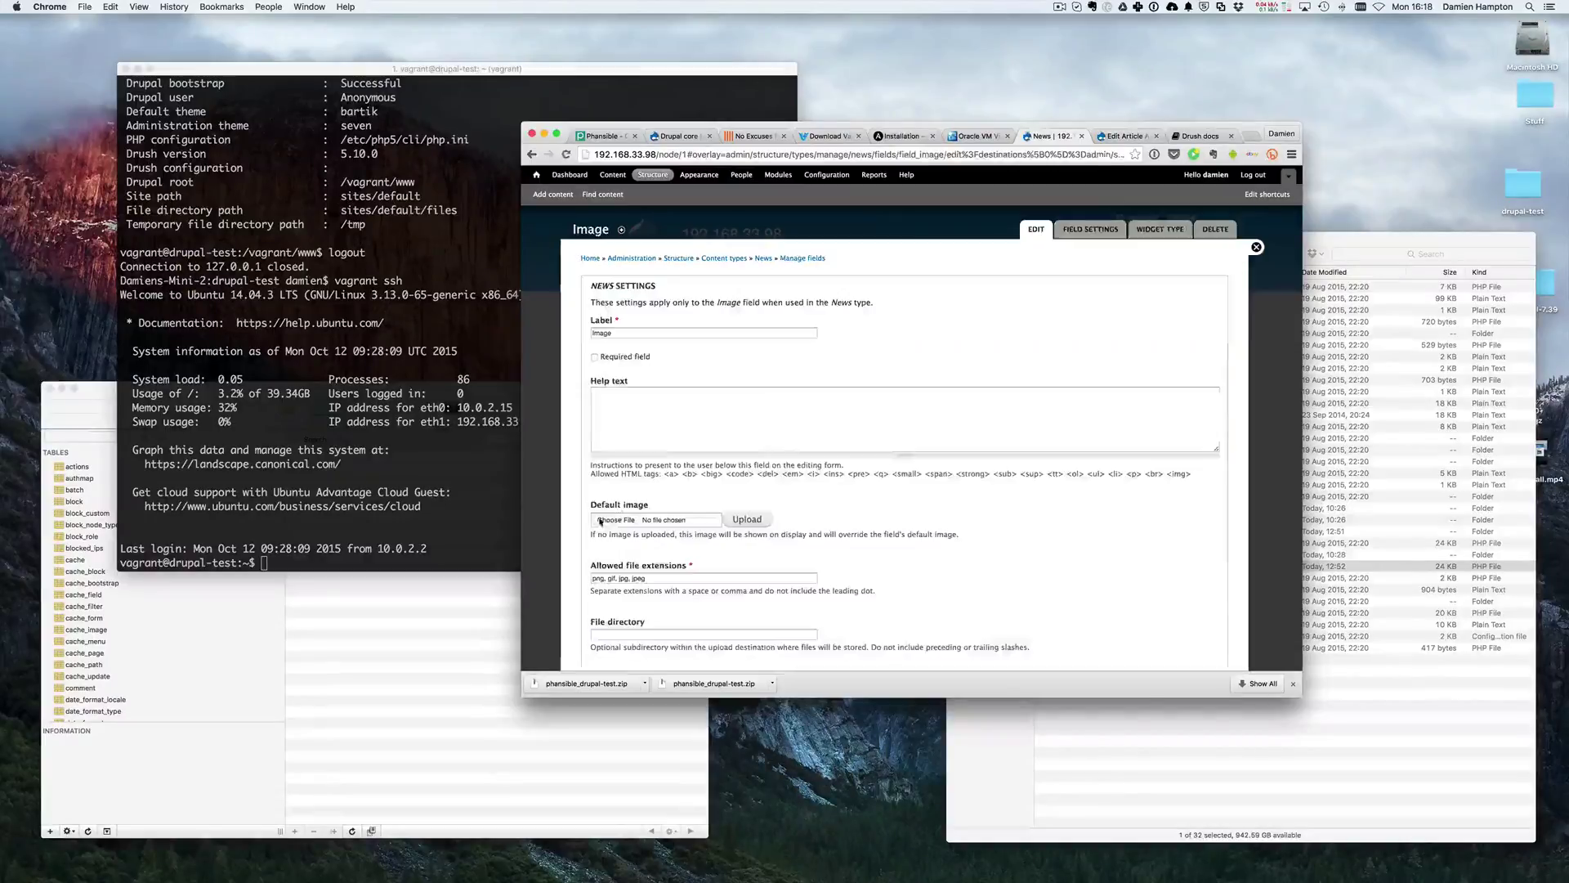
- Save the Image field's settings with their defaults
scroll(631, 501, "down", 3)
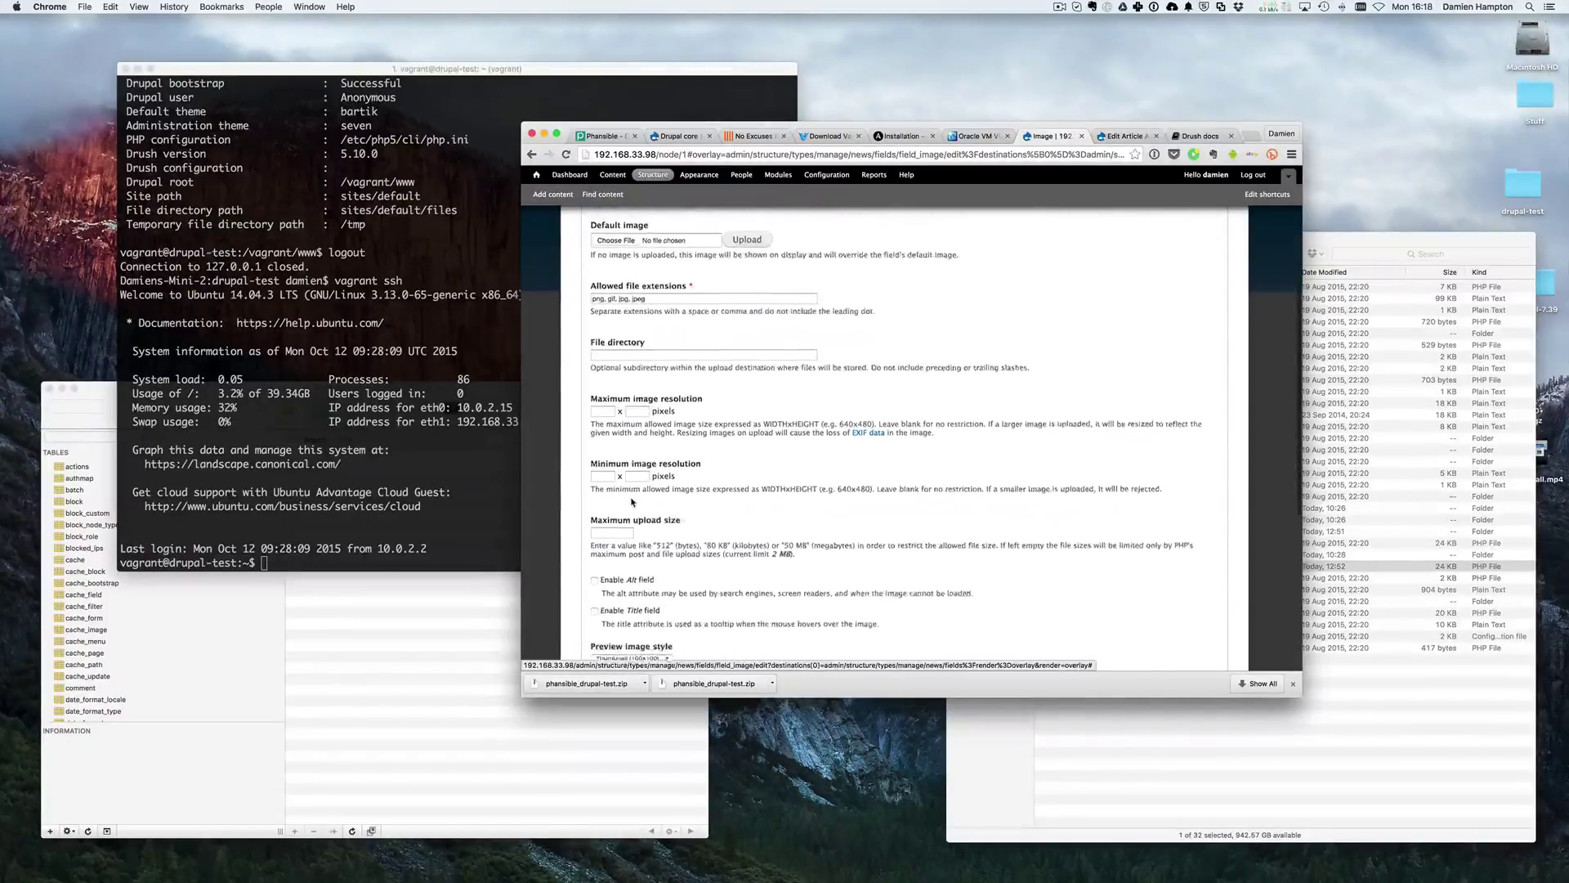
scroll(645, 458, "up", 3)
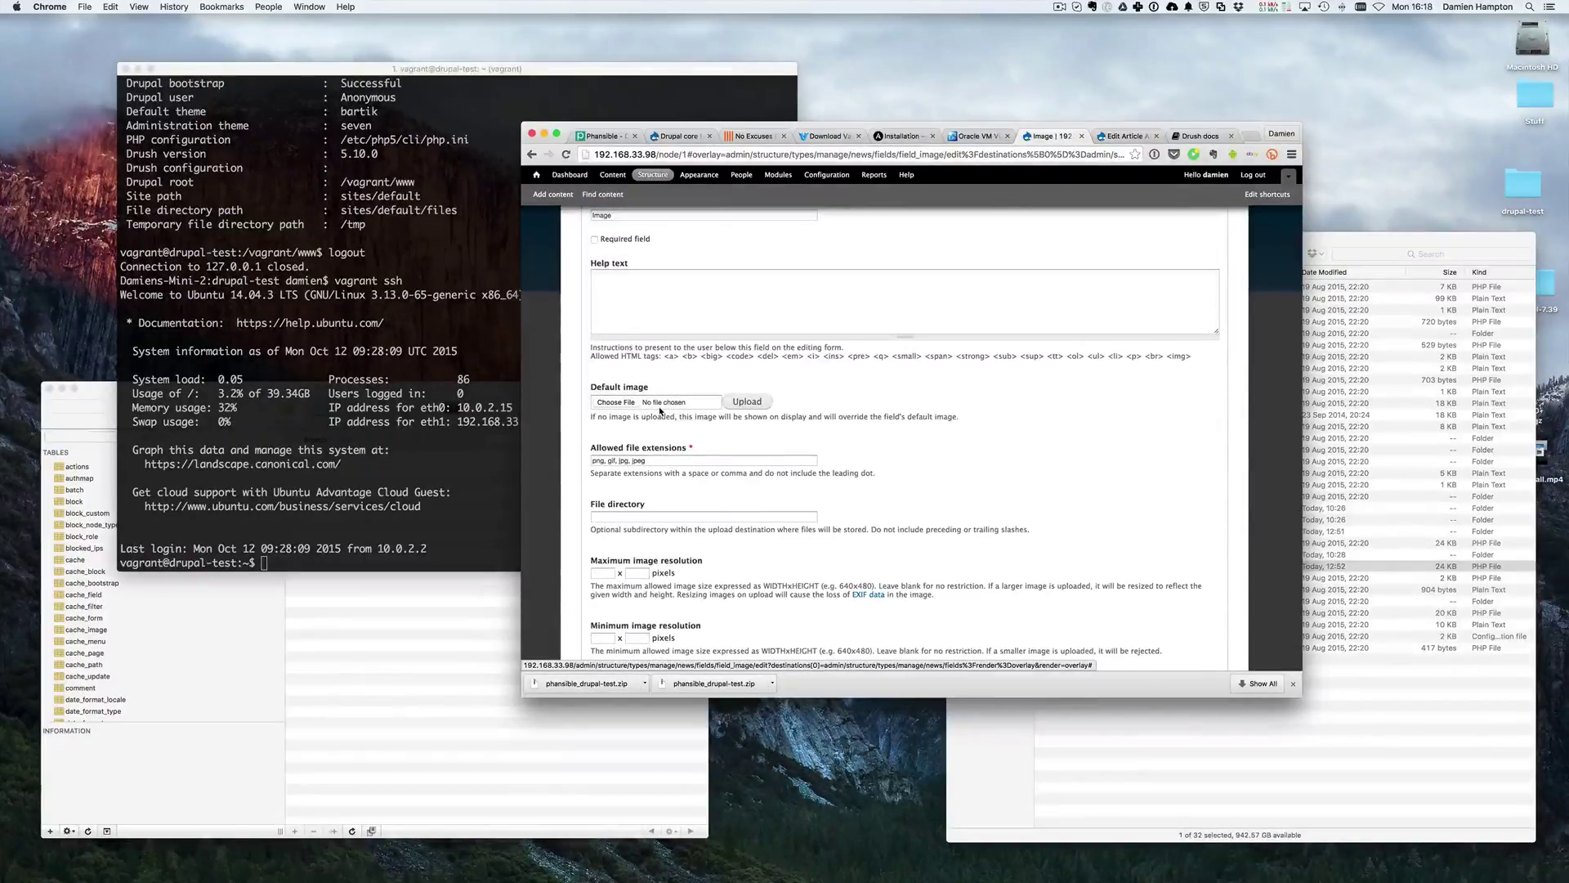
scroll(666, 415, "up", 3)
scroll(670, 420, "down", 10)
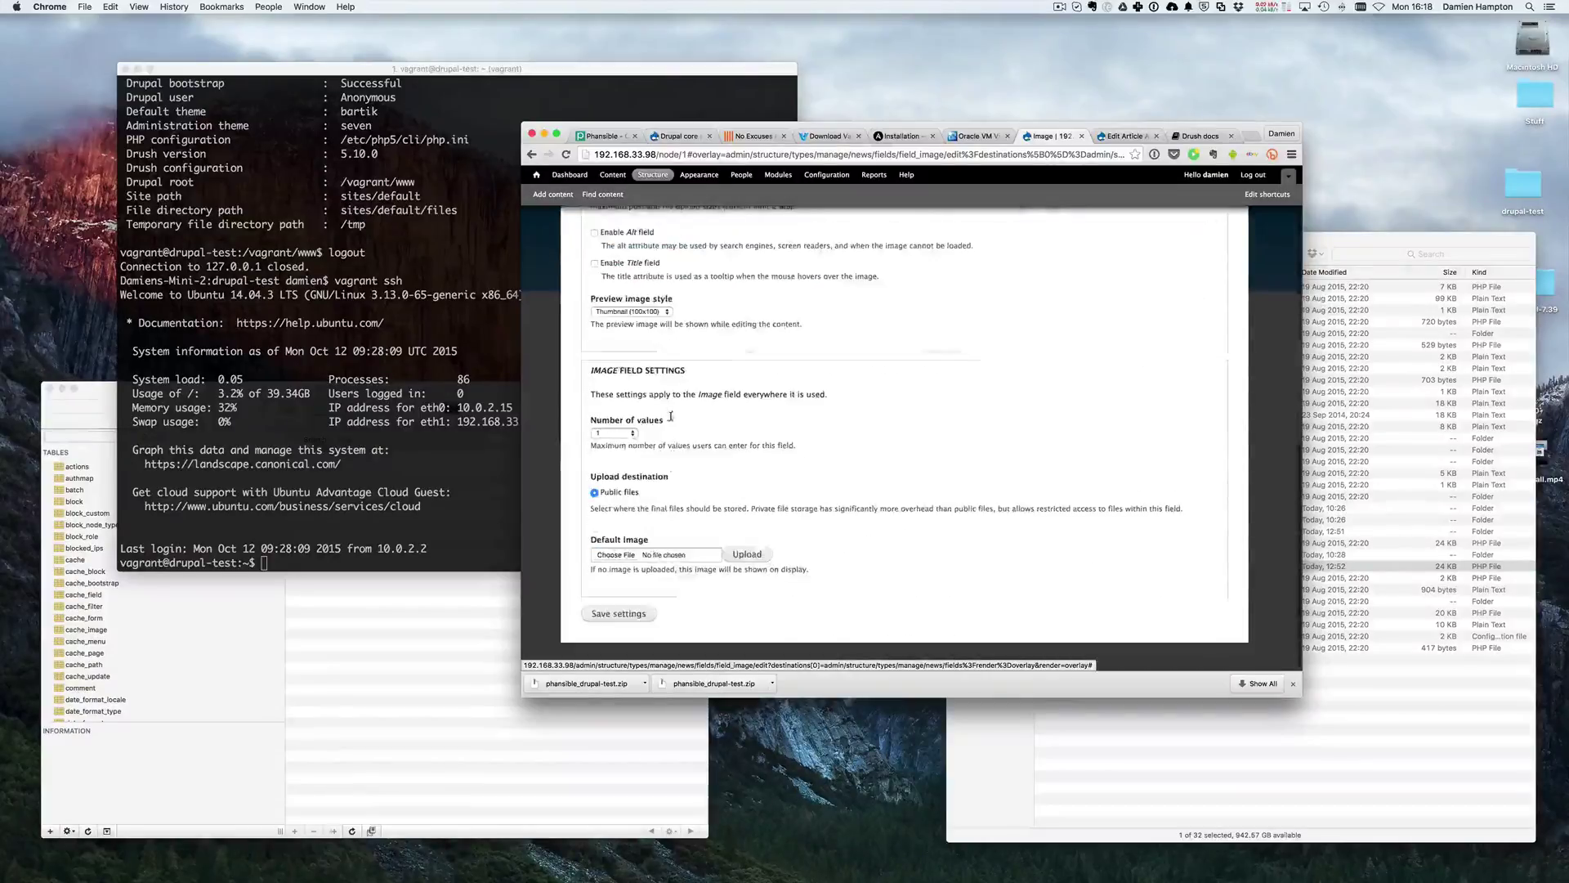
left_click(619, 614)
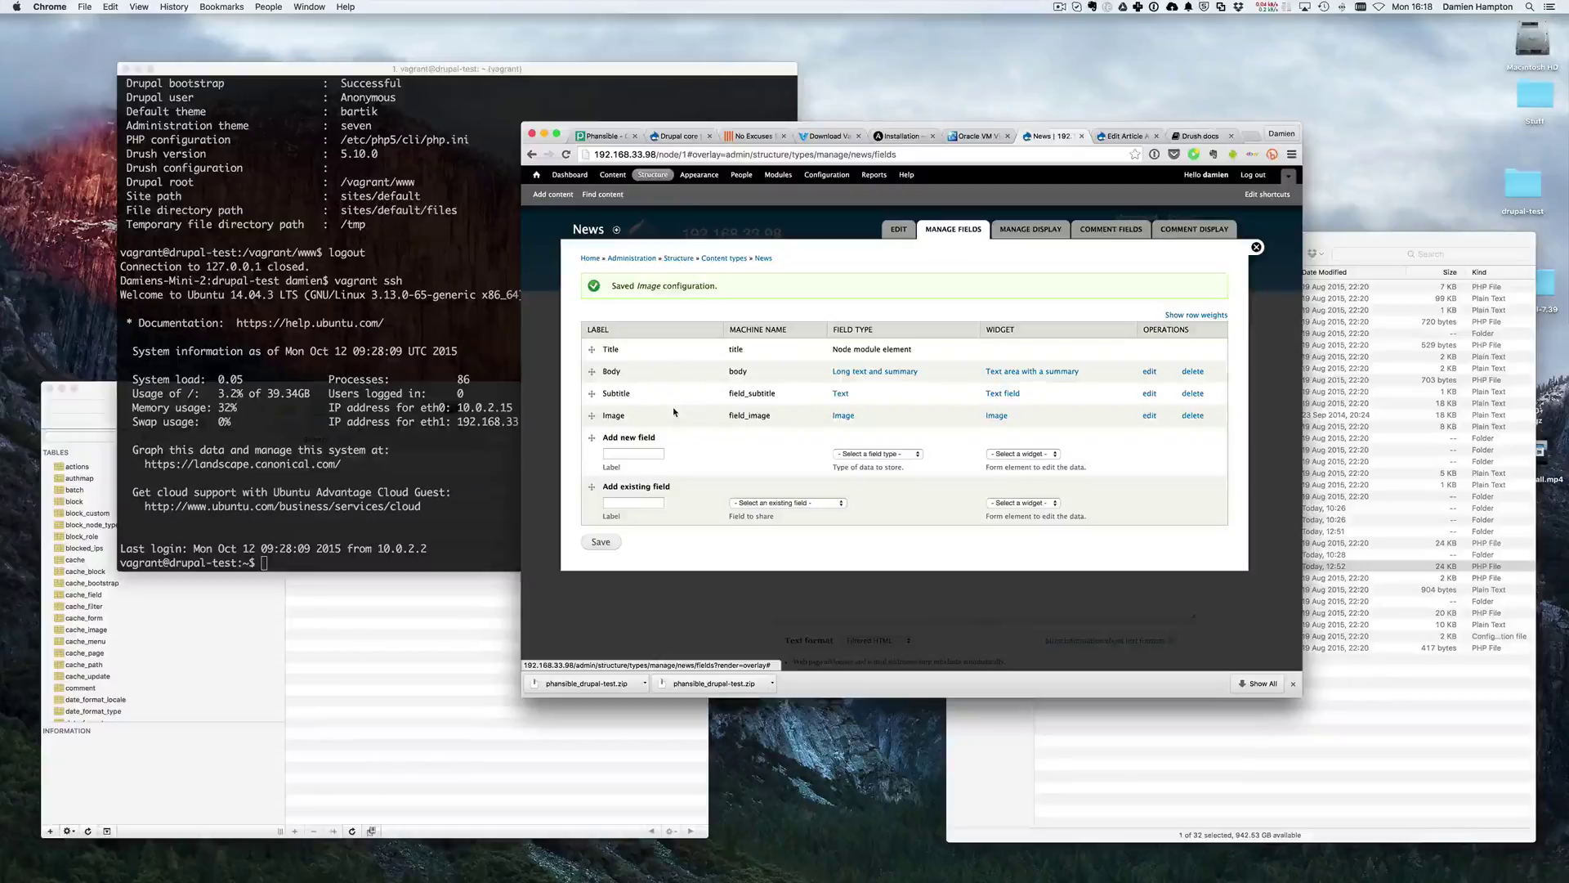
- Add a new field 'Image 2' of type Image with the Image widget
left_click(634, 503)
left_click(606, 452)
type("Image 2")
left_click(874, 454)
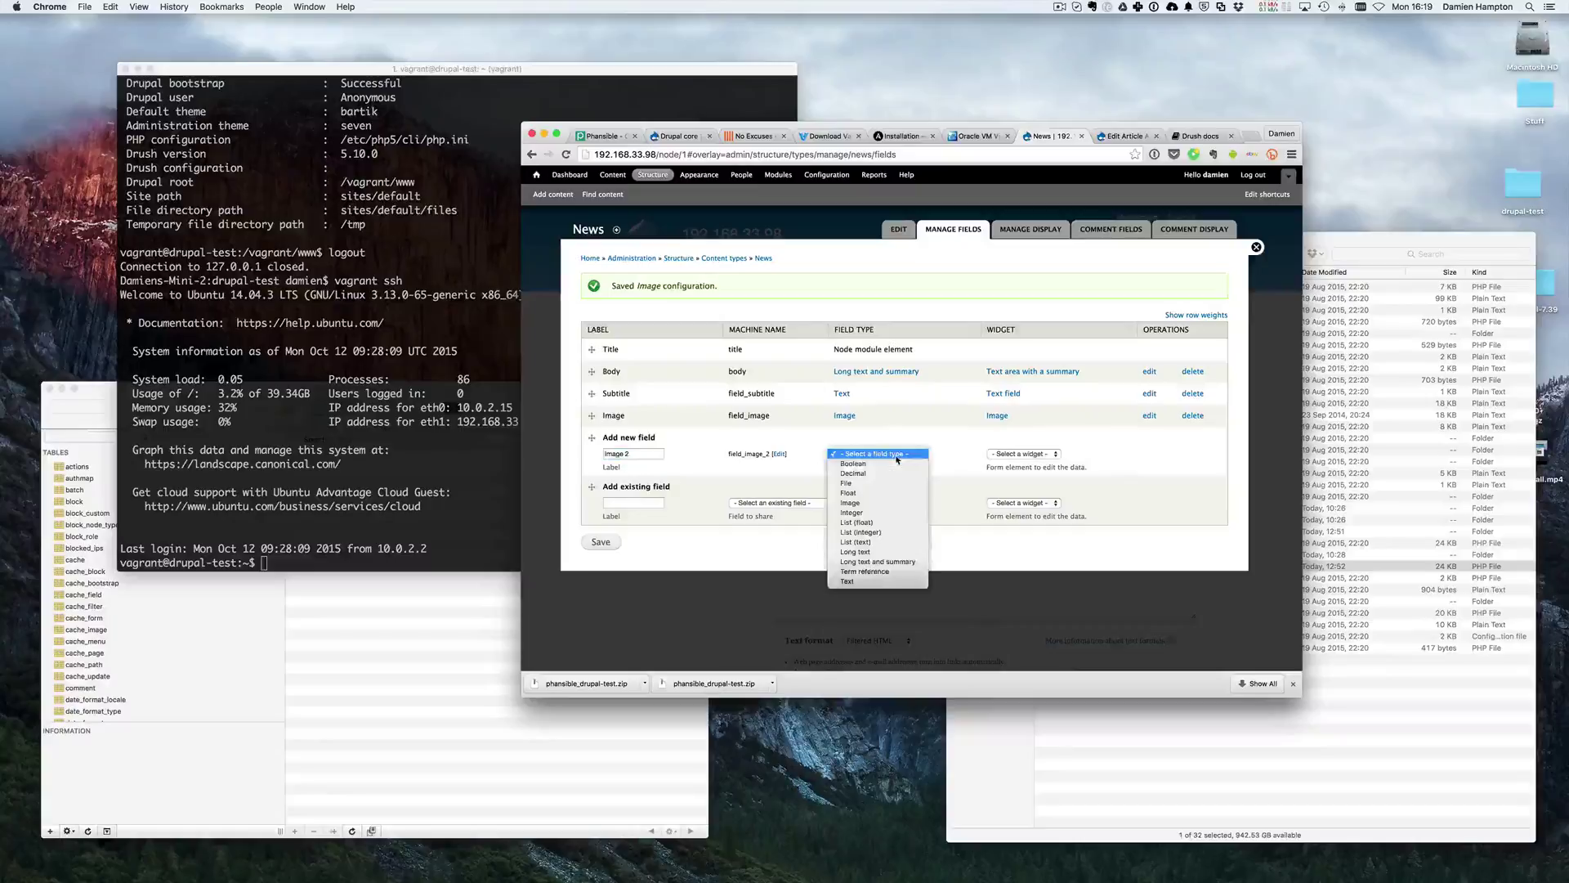
left_click(867, 503)
left_click(1004, 454)
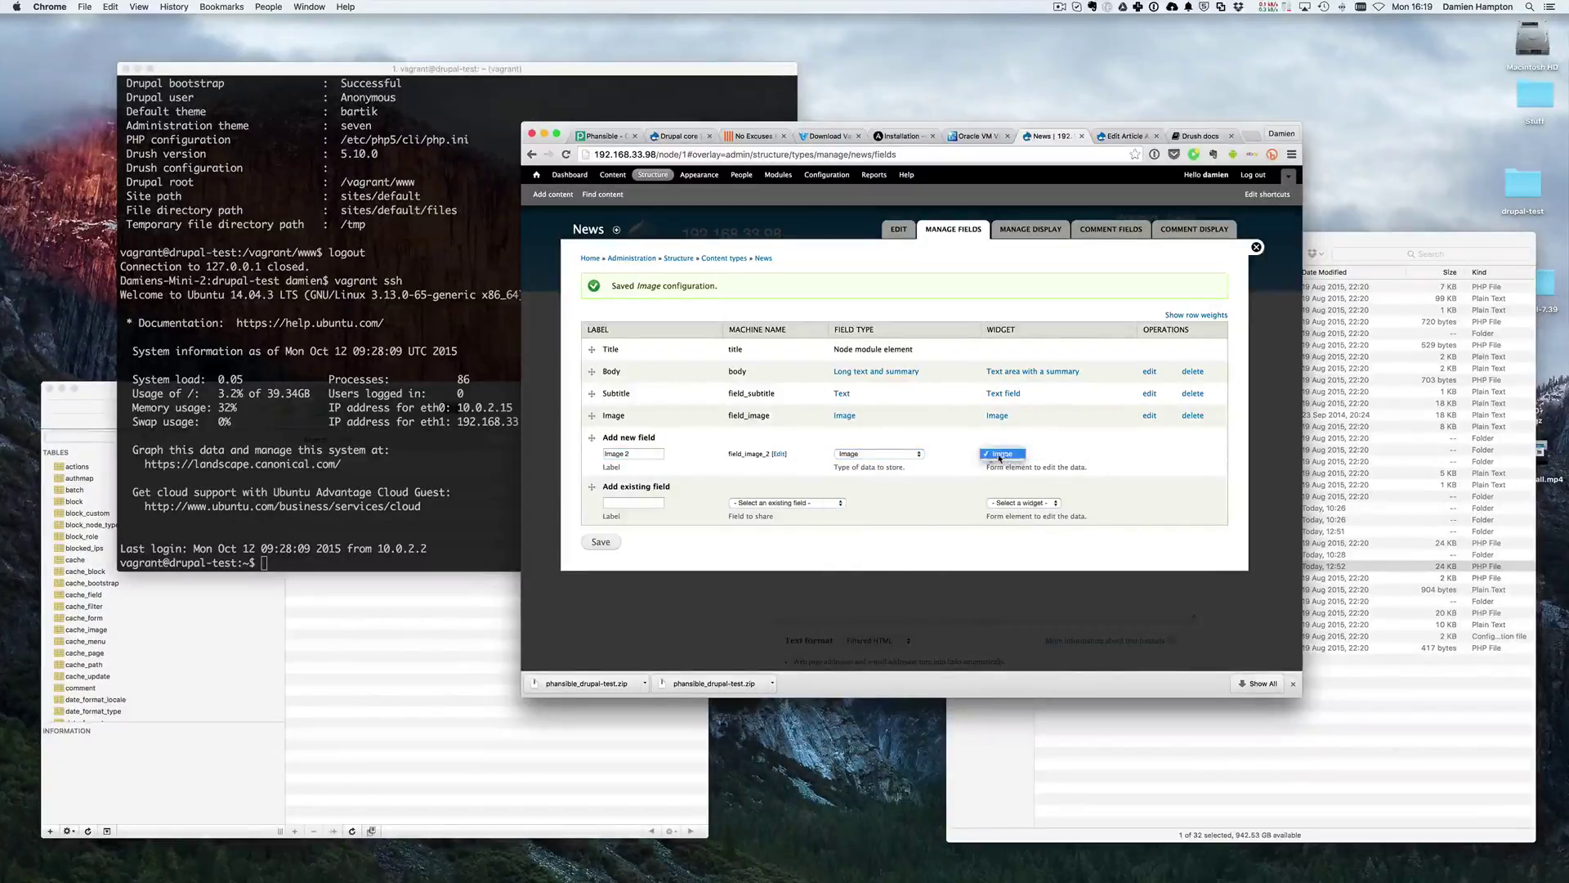
left_click(1004, 456)
left_click(601, 542)
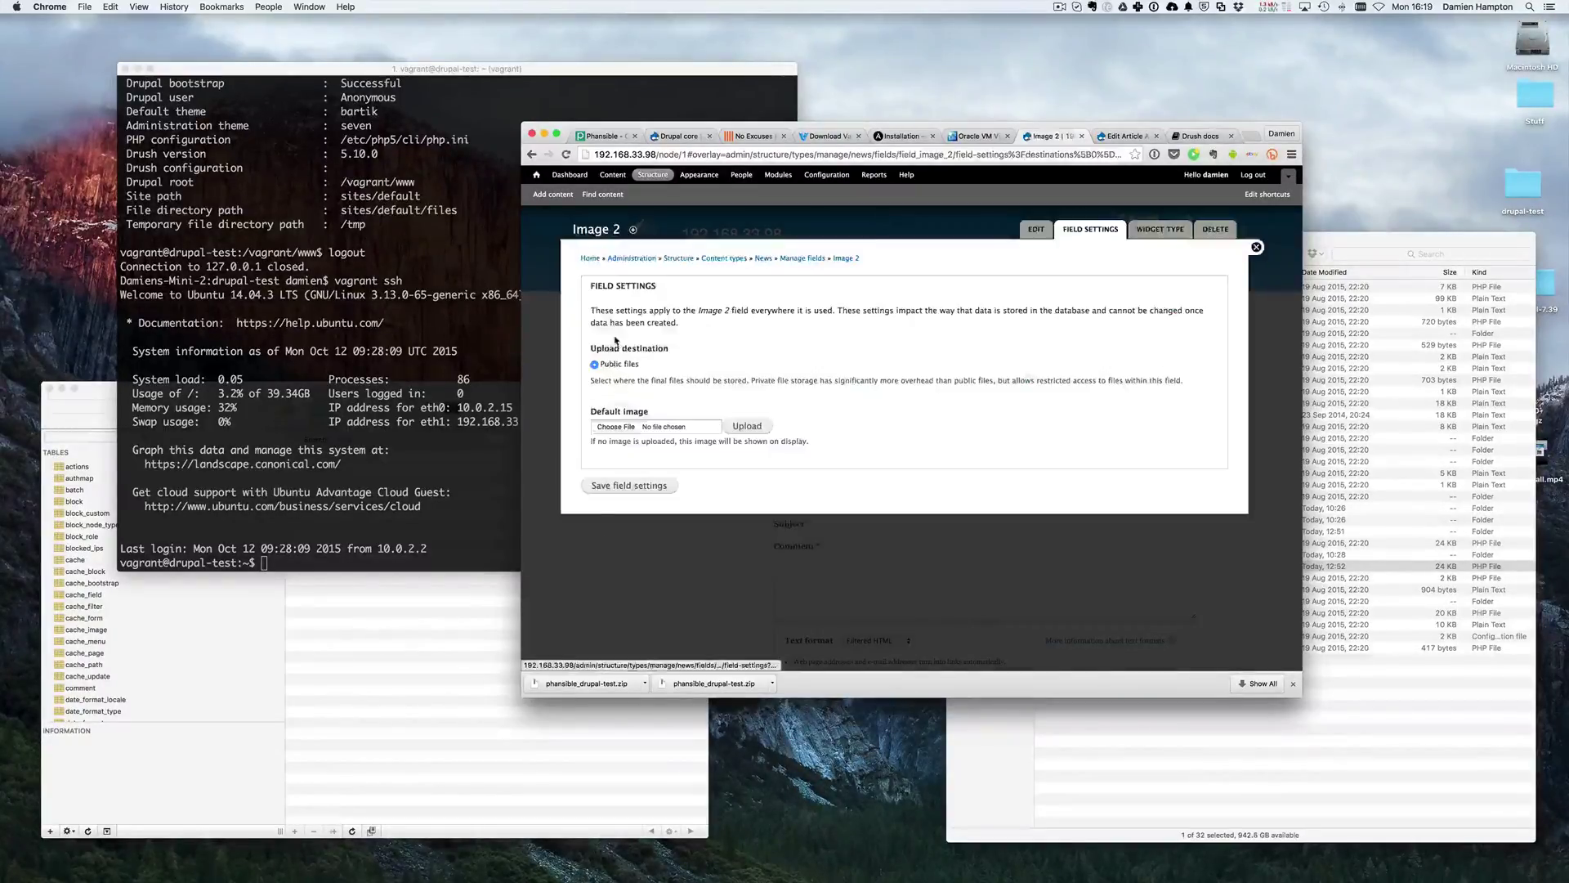
- Save Image 2's storage settings, set Number of values to Unlimited, and save the fields
left_click(623, 486)
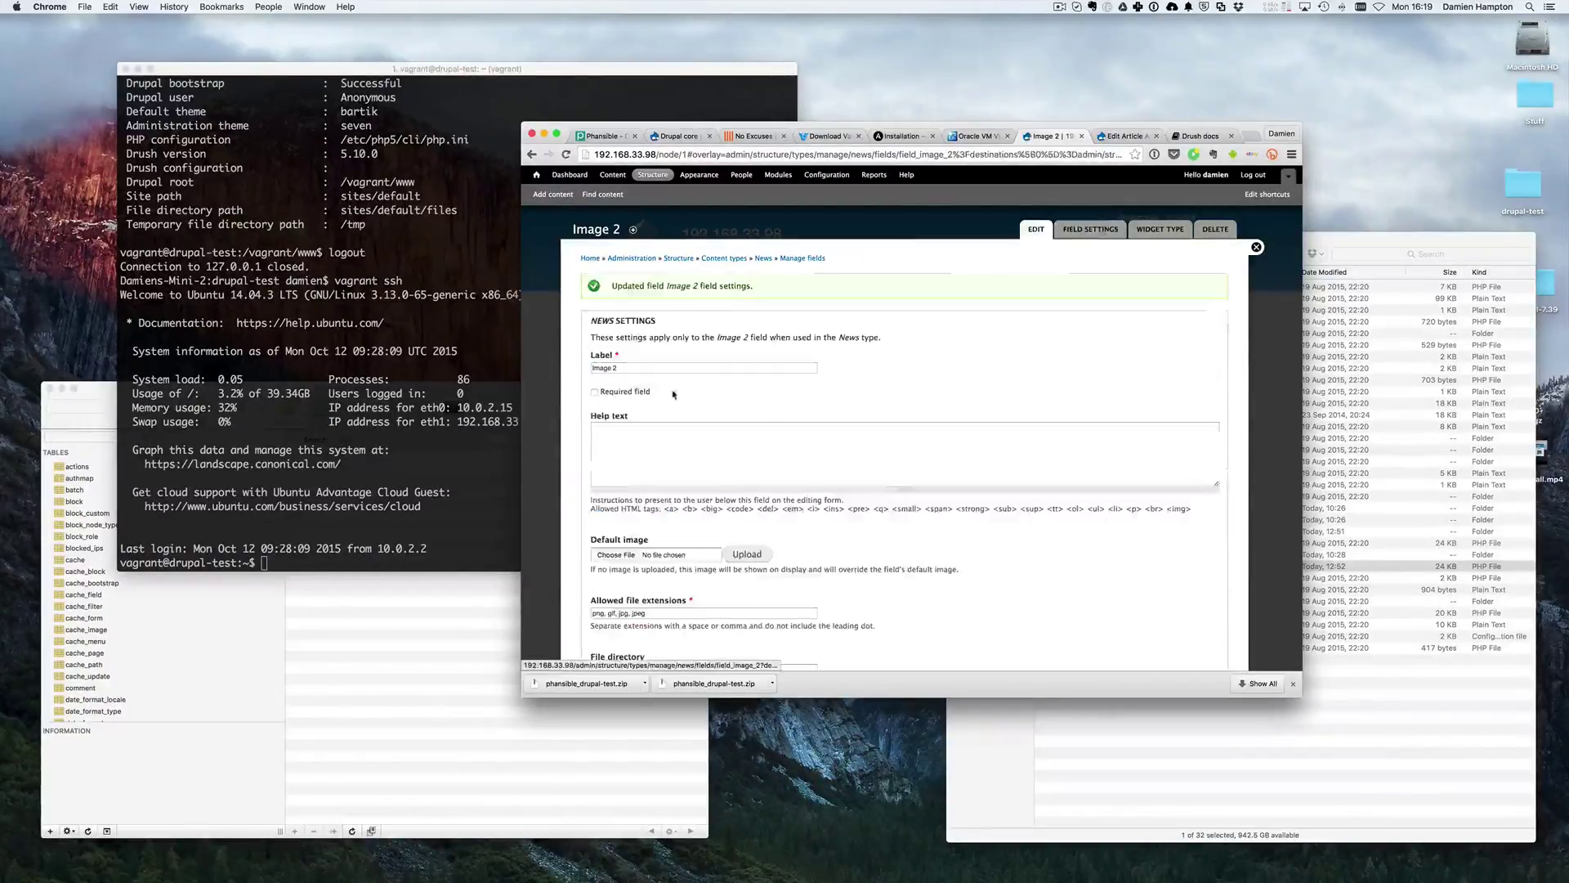
scroll(654, 474, "down", 10)
scroll(664, 465, "down", 3)
left_click(609, 433)
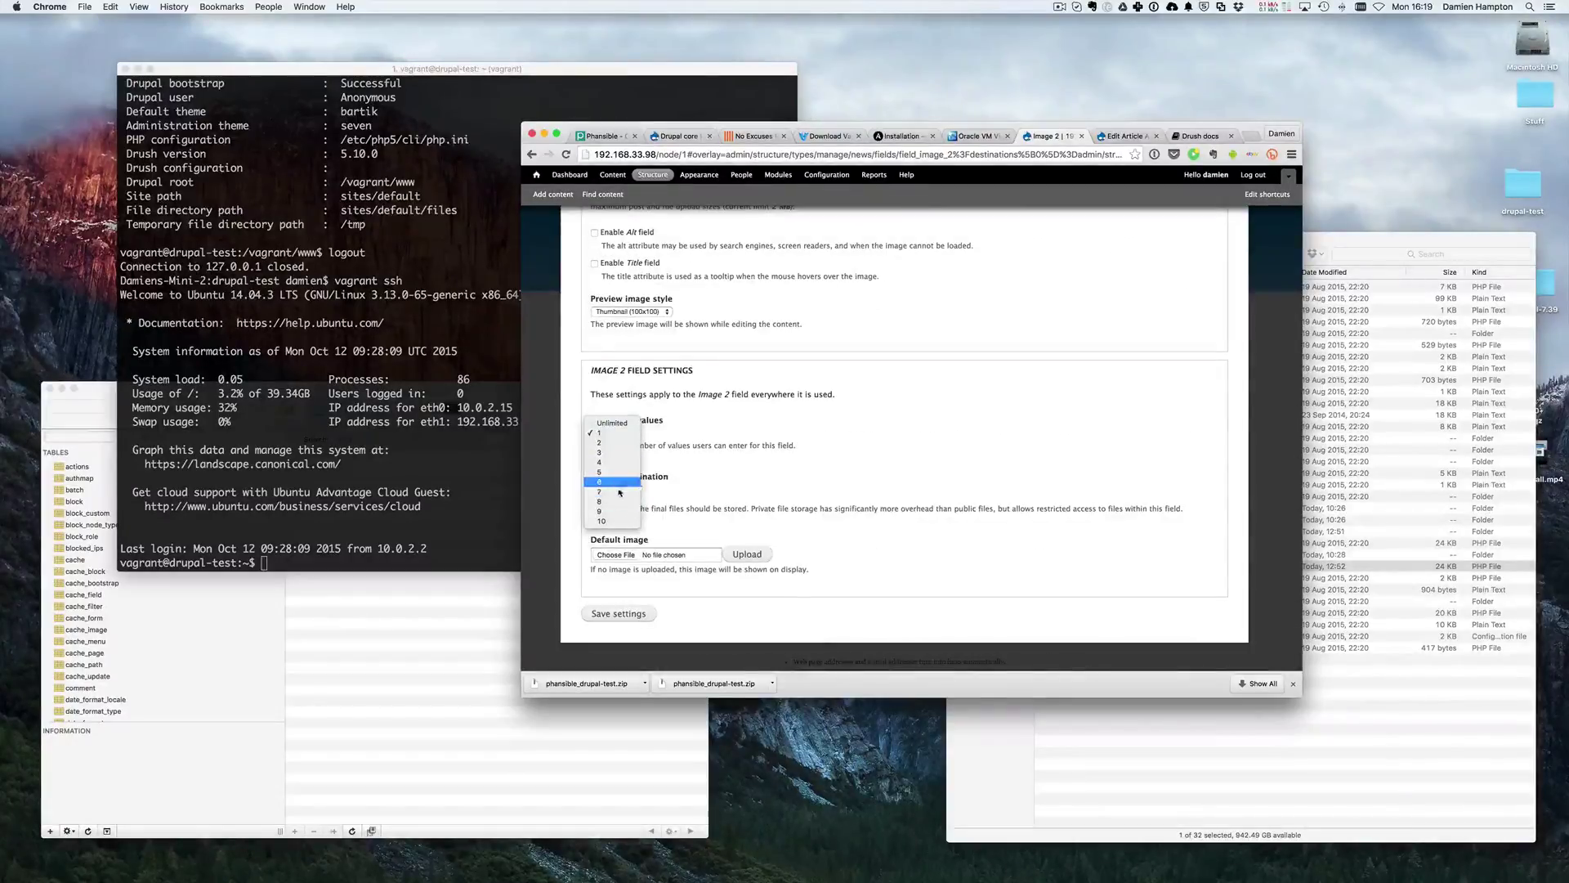
left_click(620, 422)
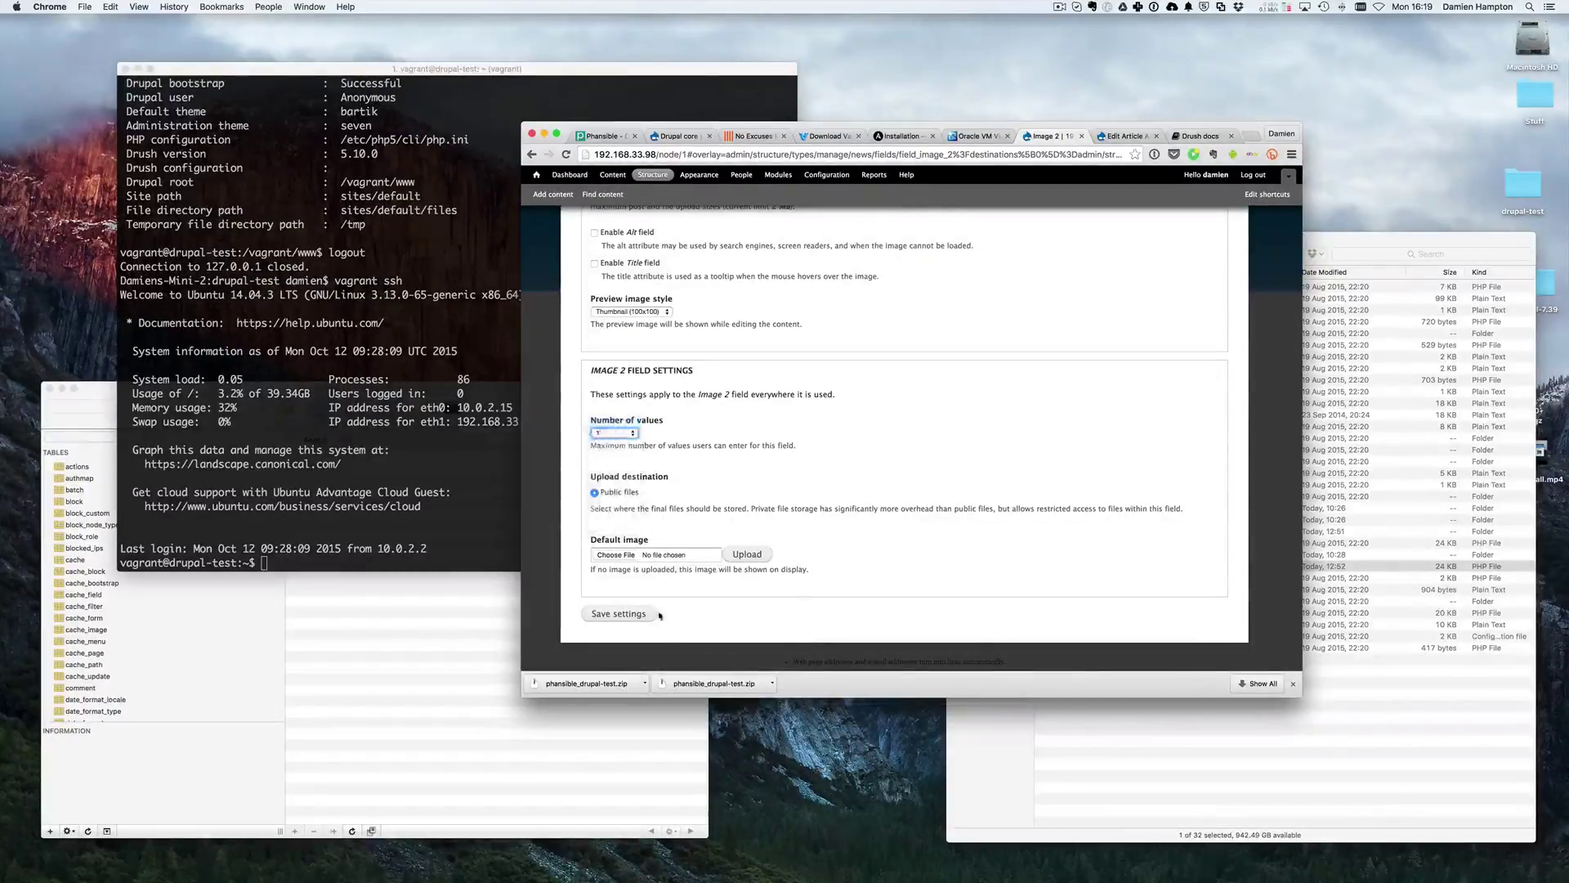
left_click(618, 614)
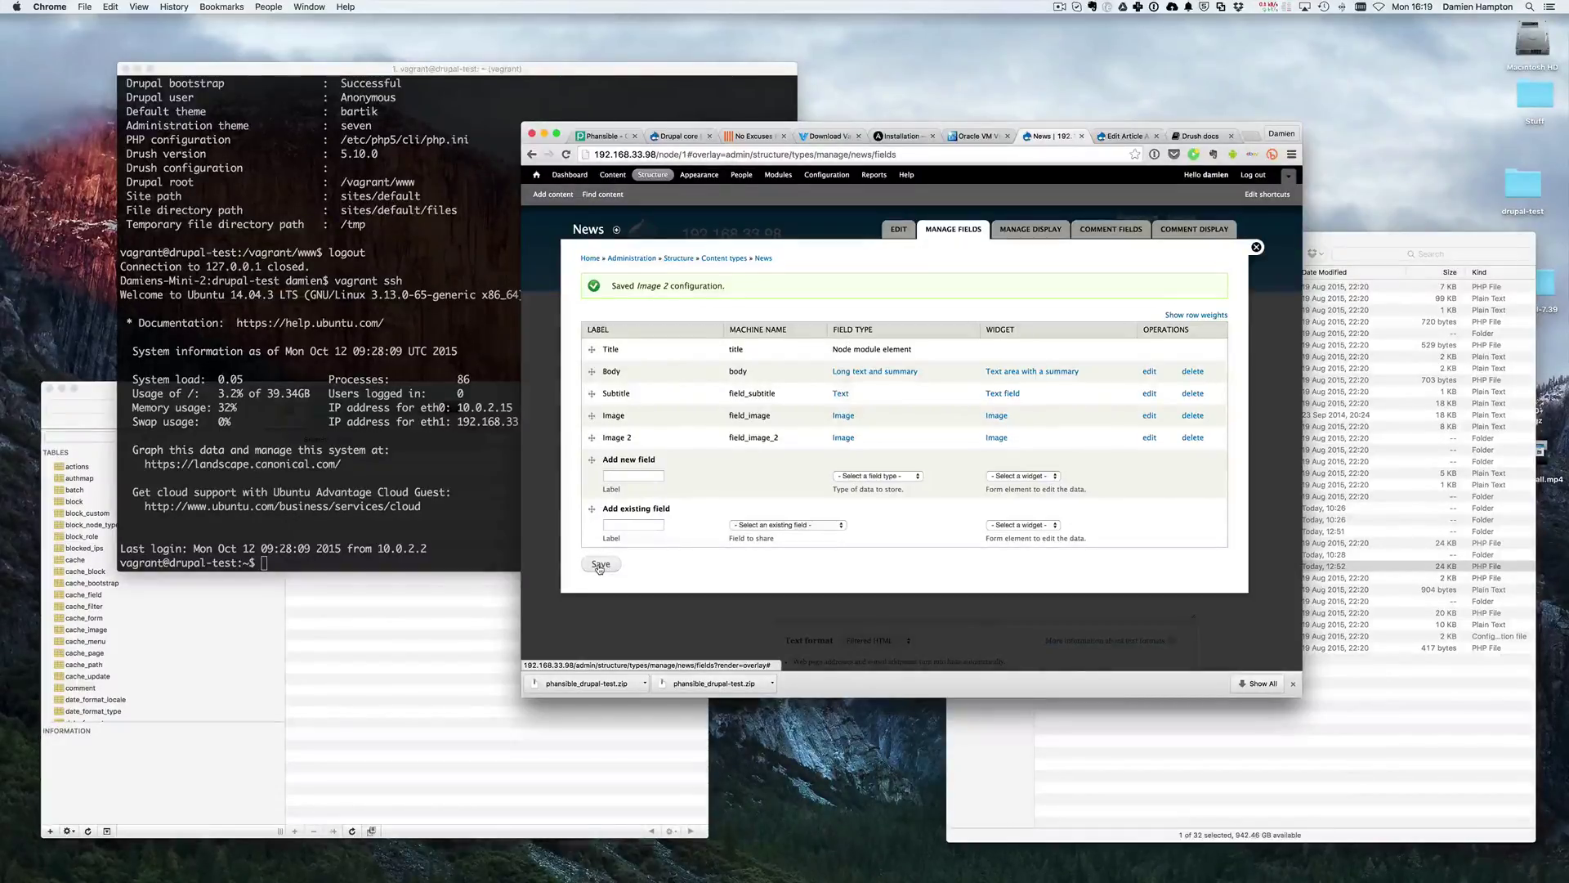
left_click(599, 566)
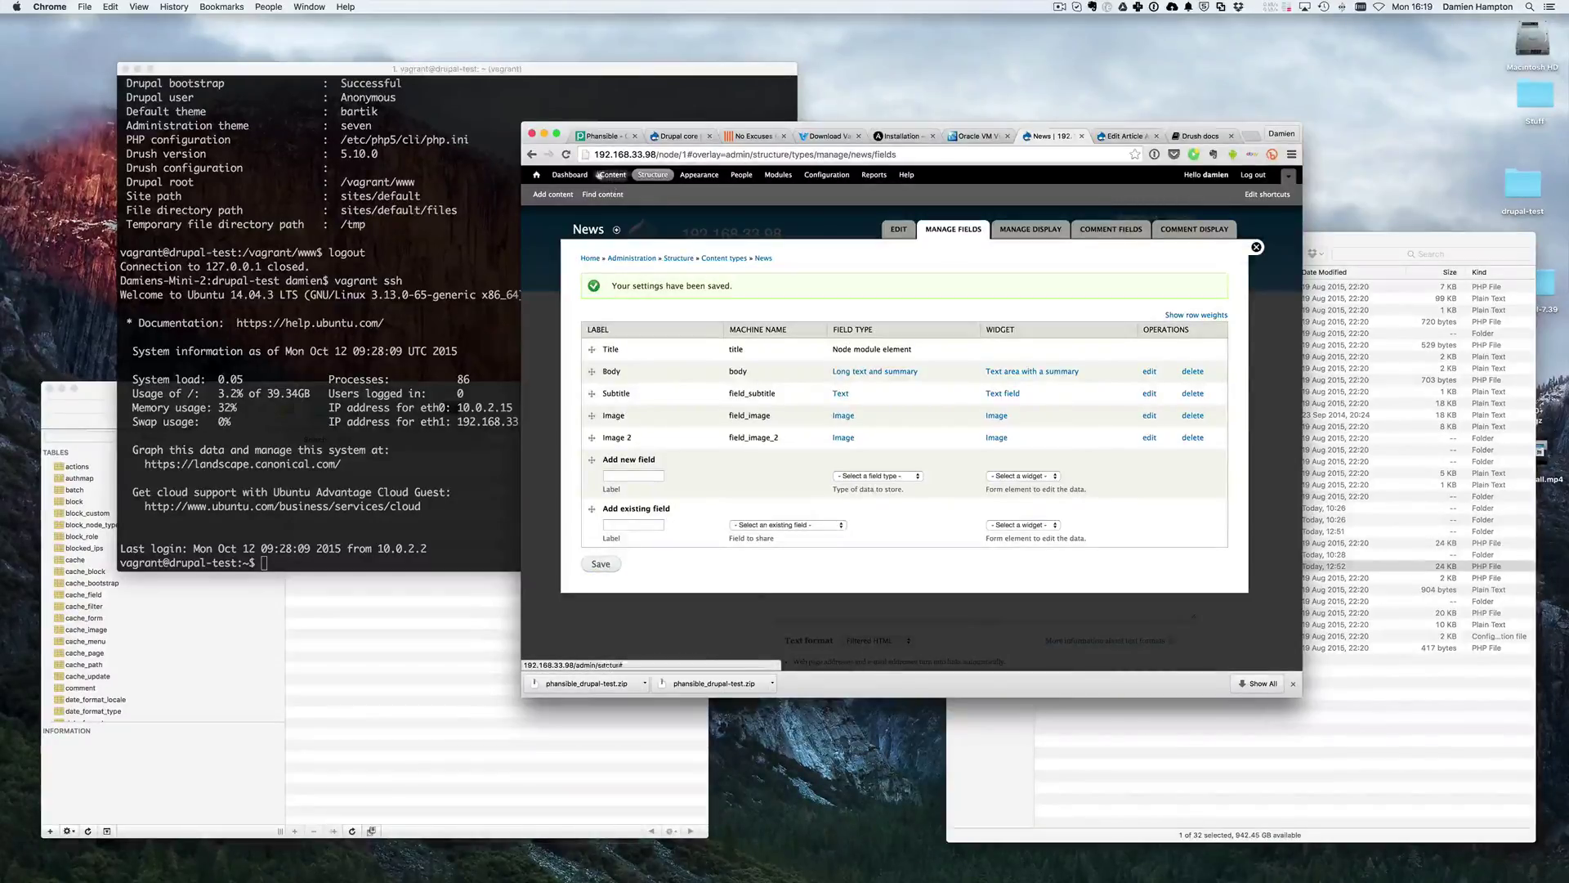
- Open a new News item and scroll through its Title, Body, Subtitle, Image and Image 2 fields
left_click(563, 195)
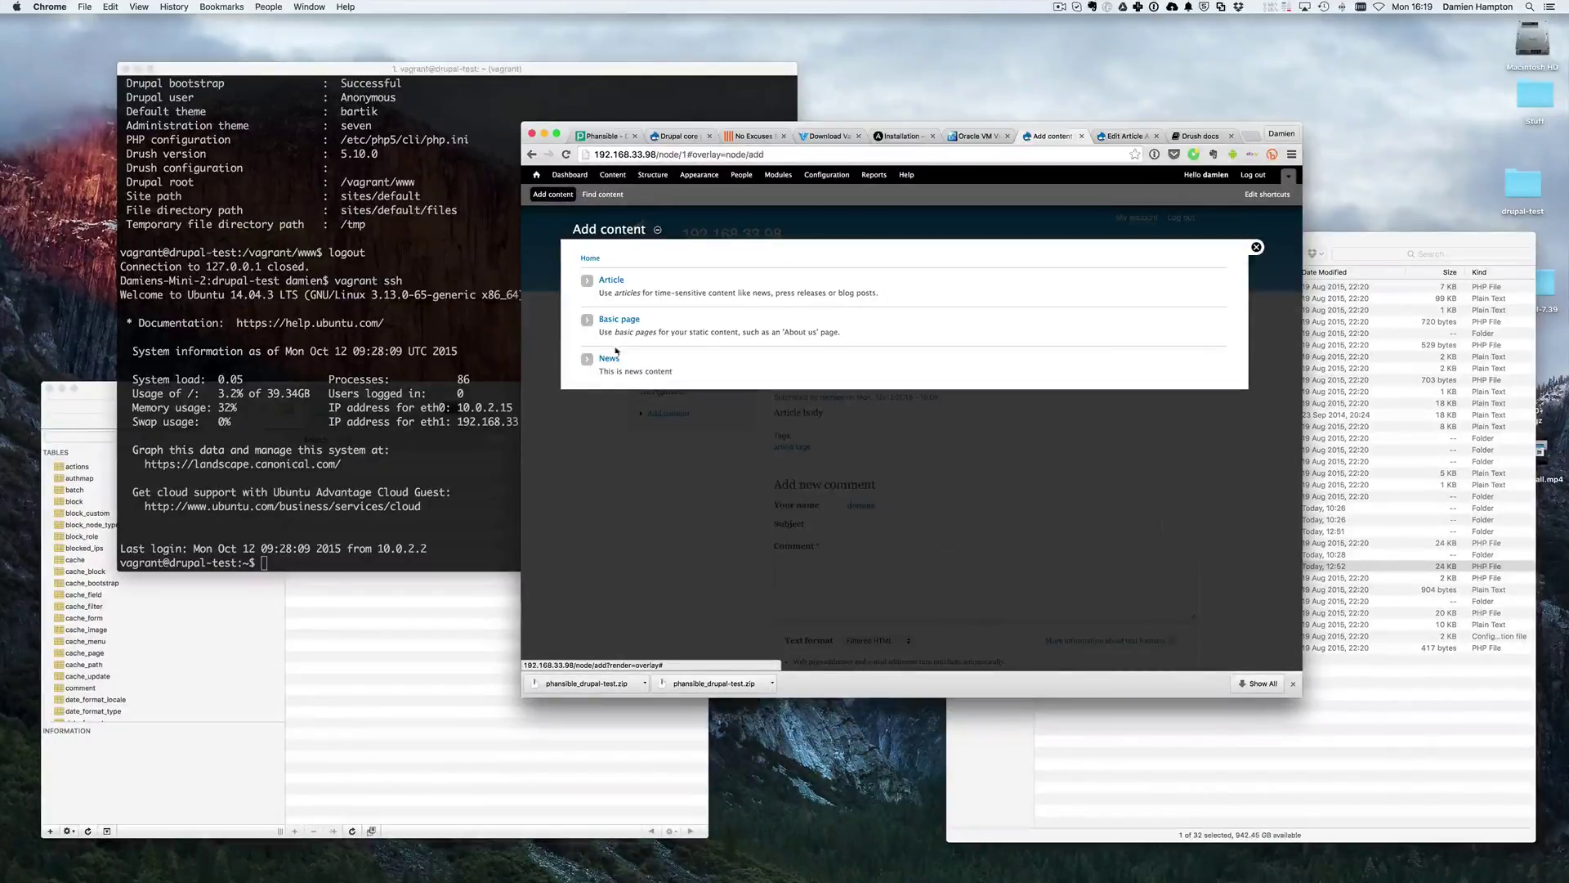
left_click(615, 353)
scroll(725, 372, "down", 5)
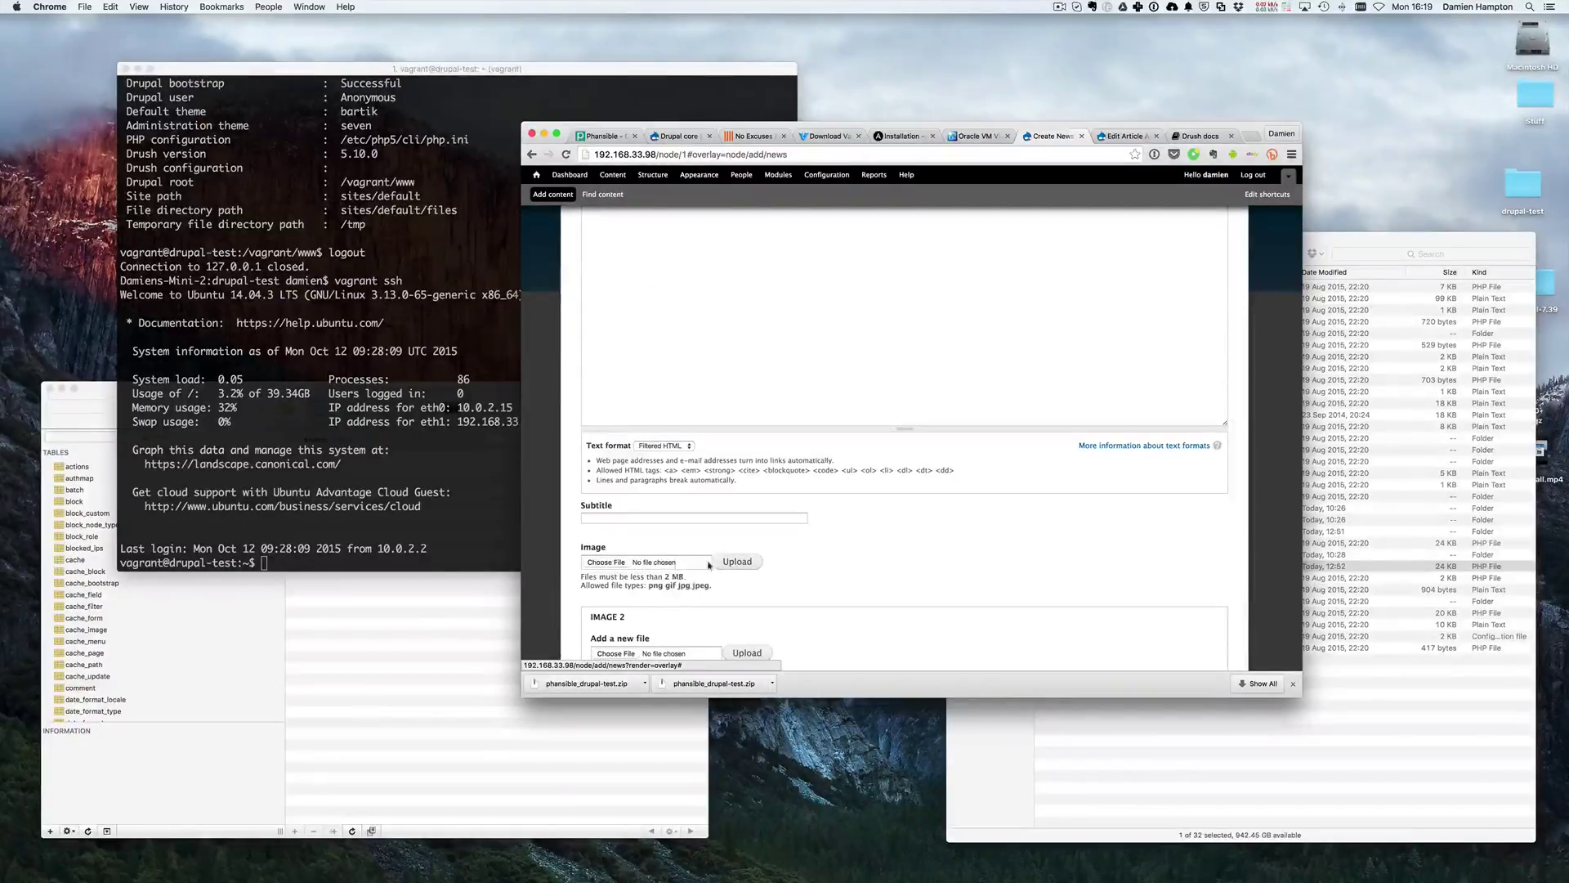
scroll(695, 570, "down", 4)
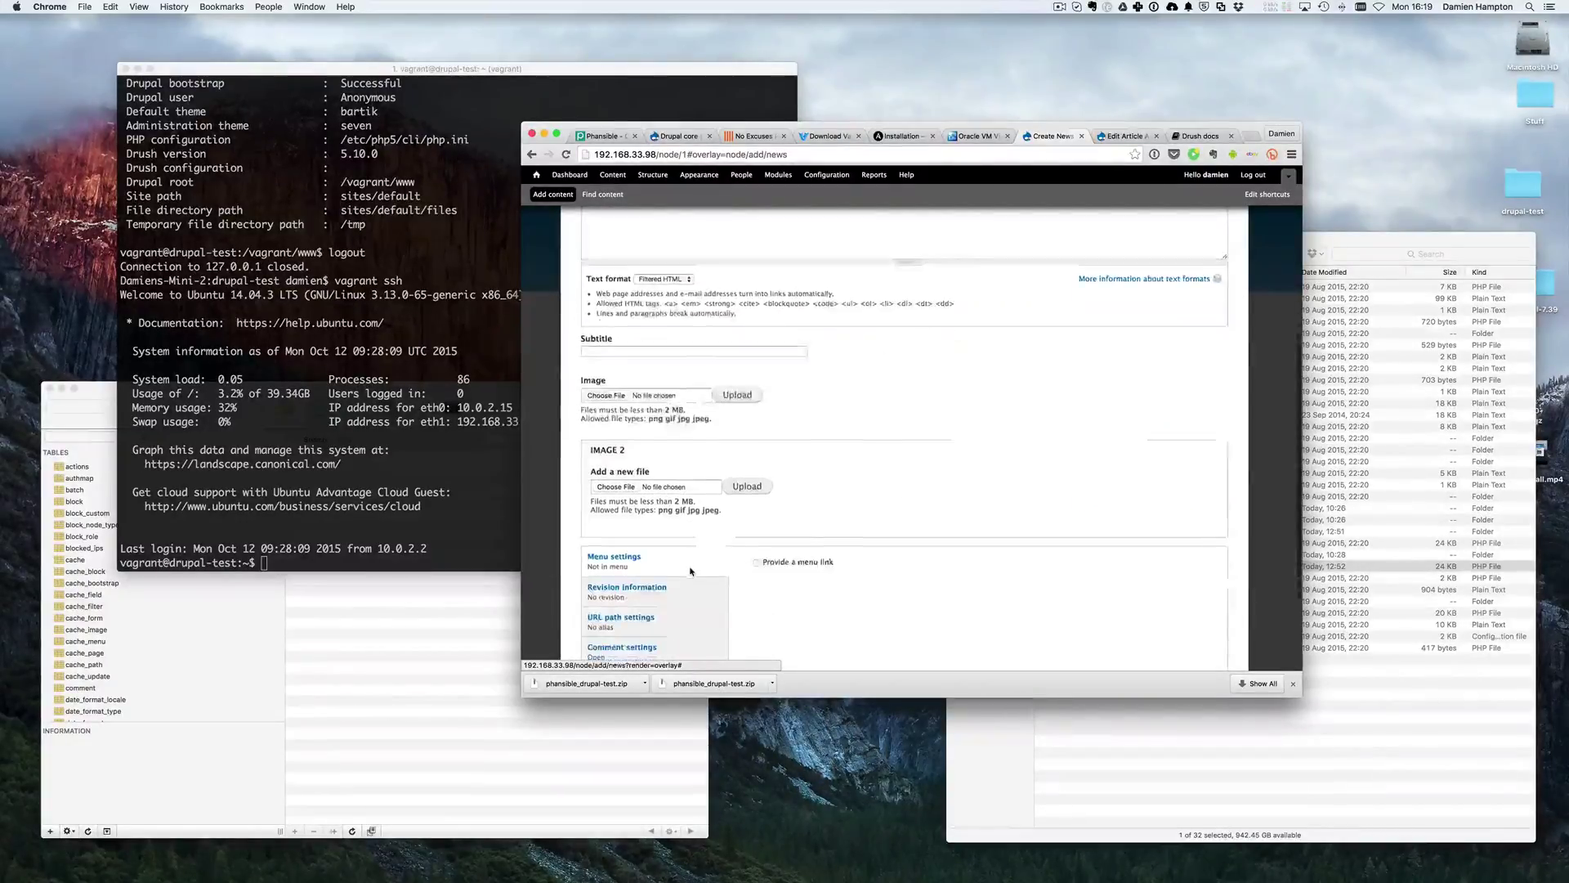
scroll(691, 572, "down", 1)
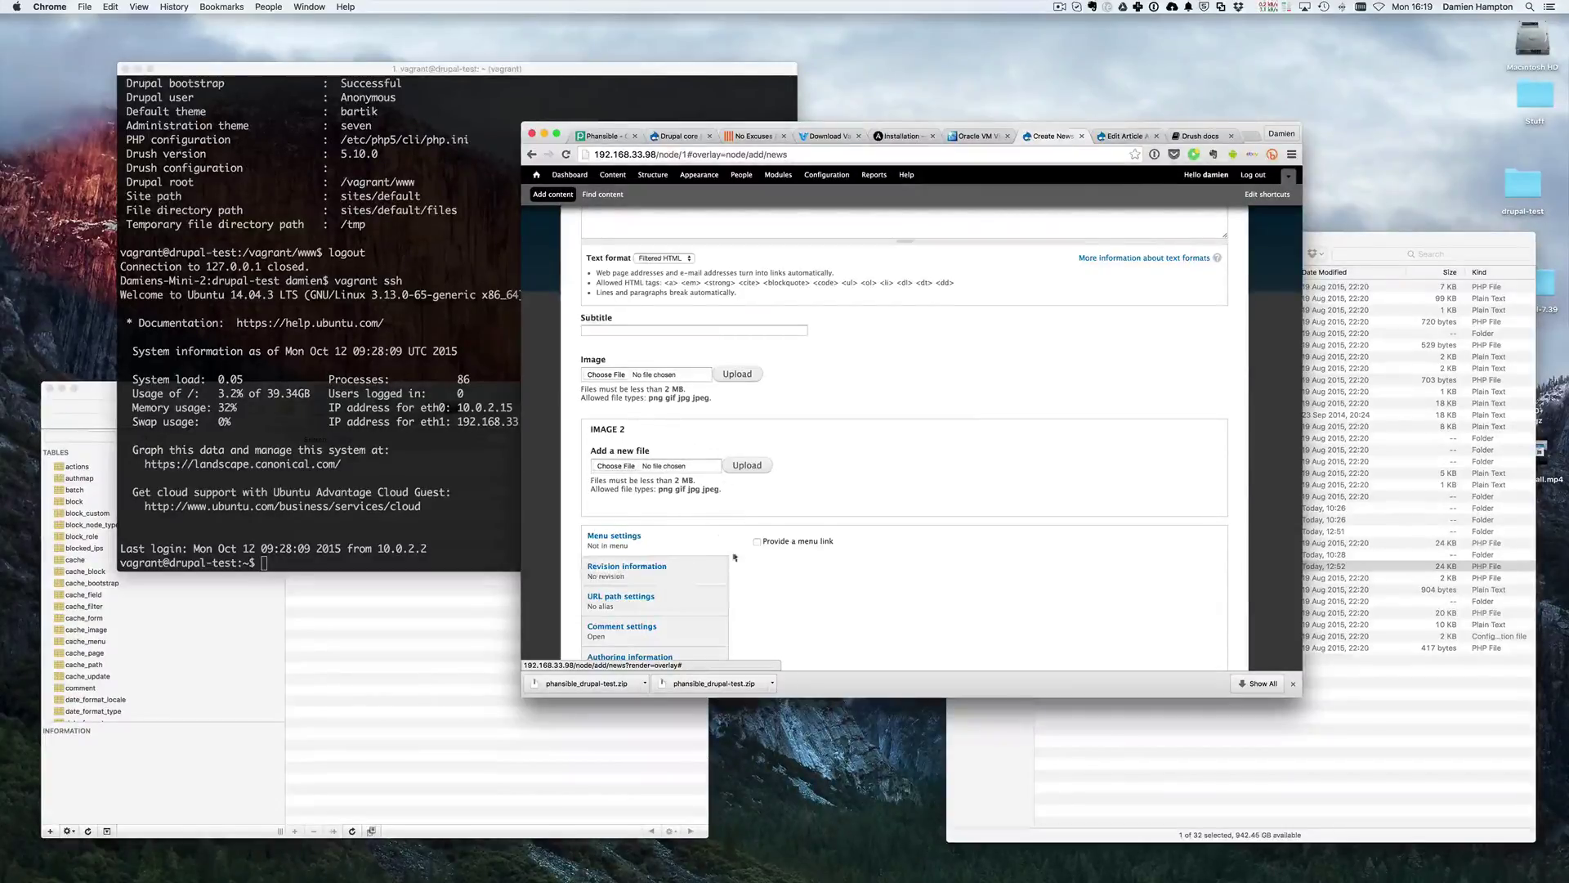
scroll(702, 556, "up", 5)
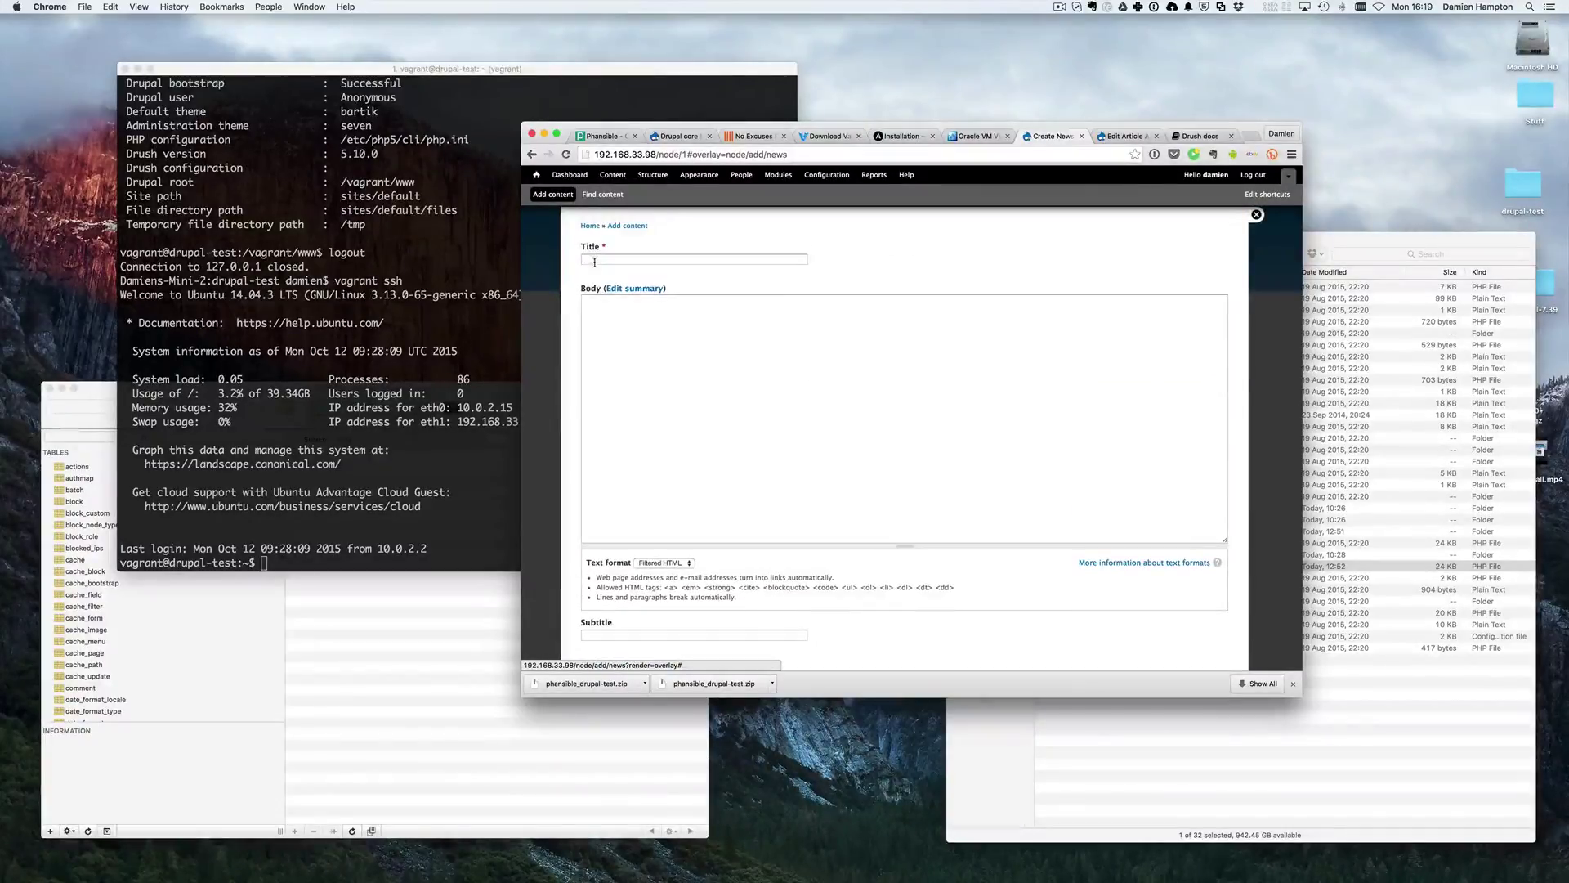
scroll(622, 325, "down", 3)
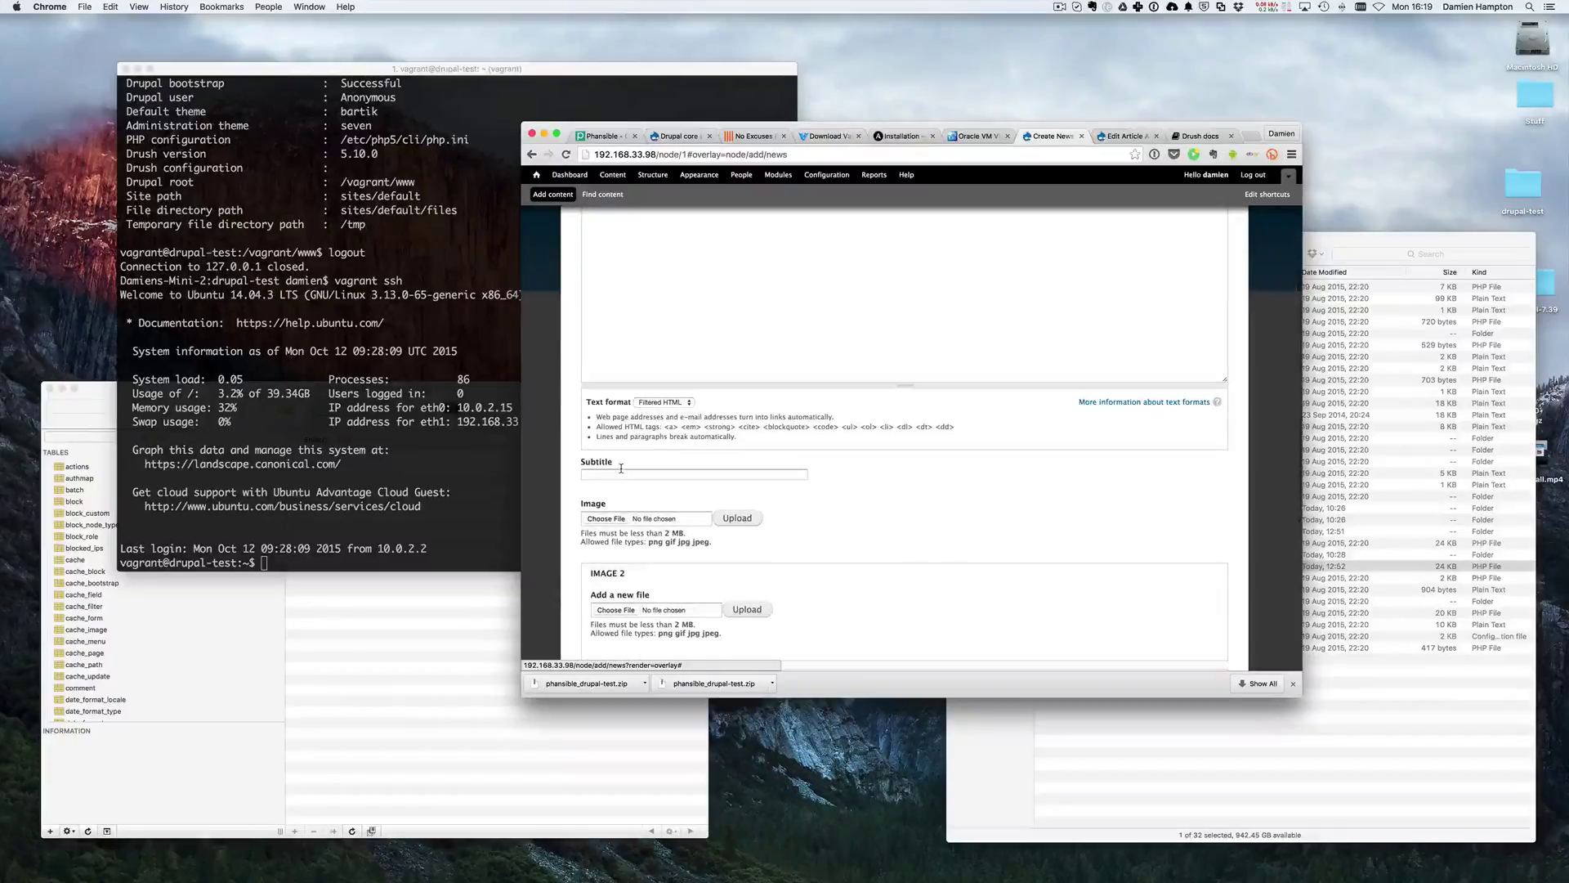
scroll(672, 465, "up", 3)
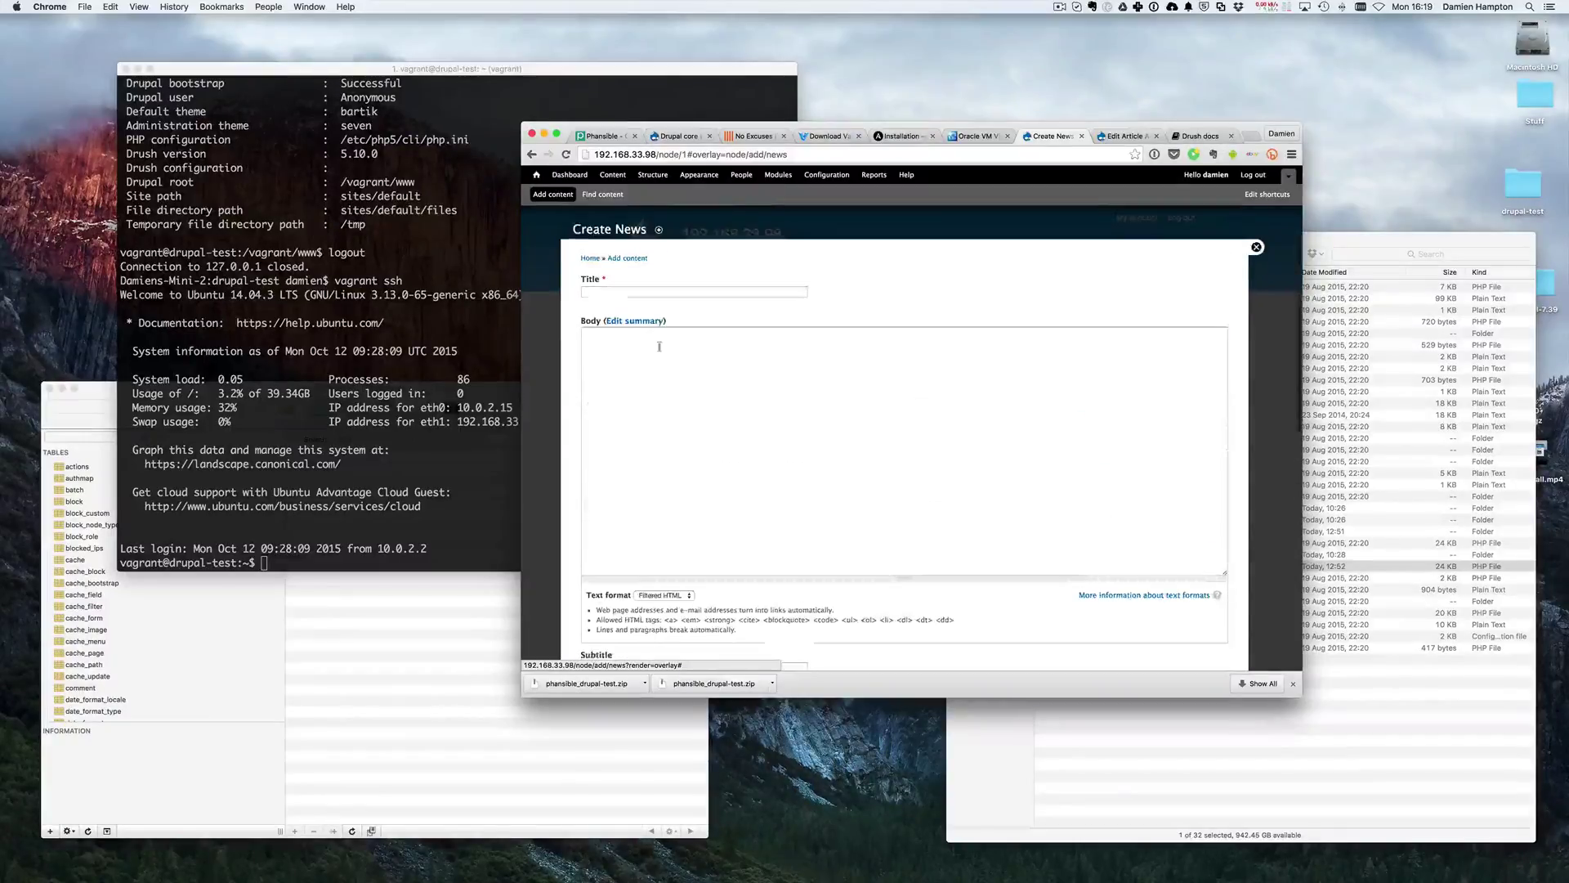
- In News Manage fields, drag Subtitle above Body and save the new field order
left_click(651, 175)
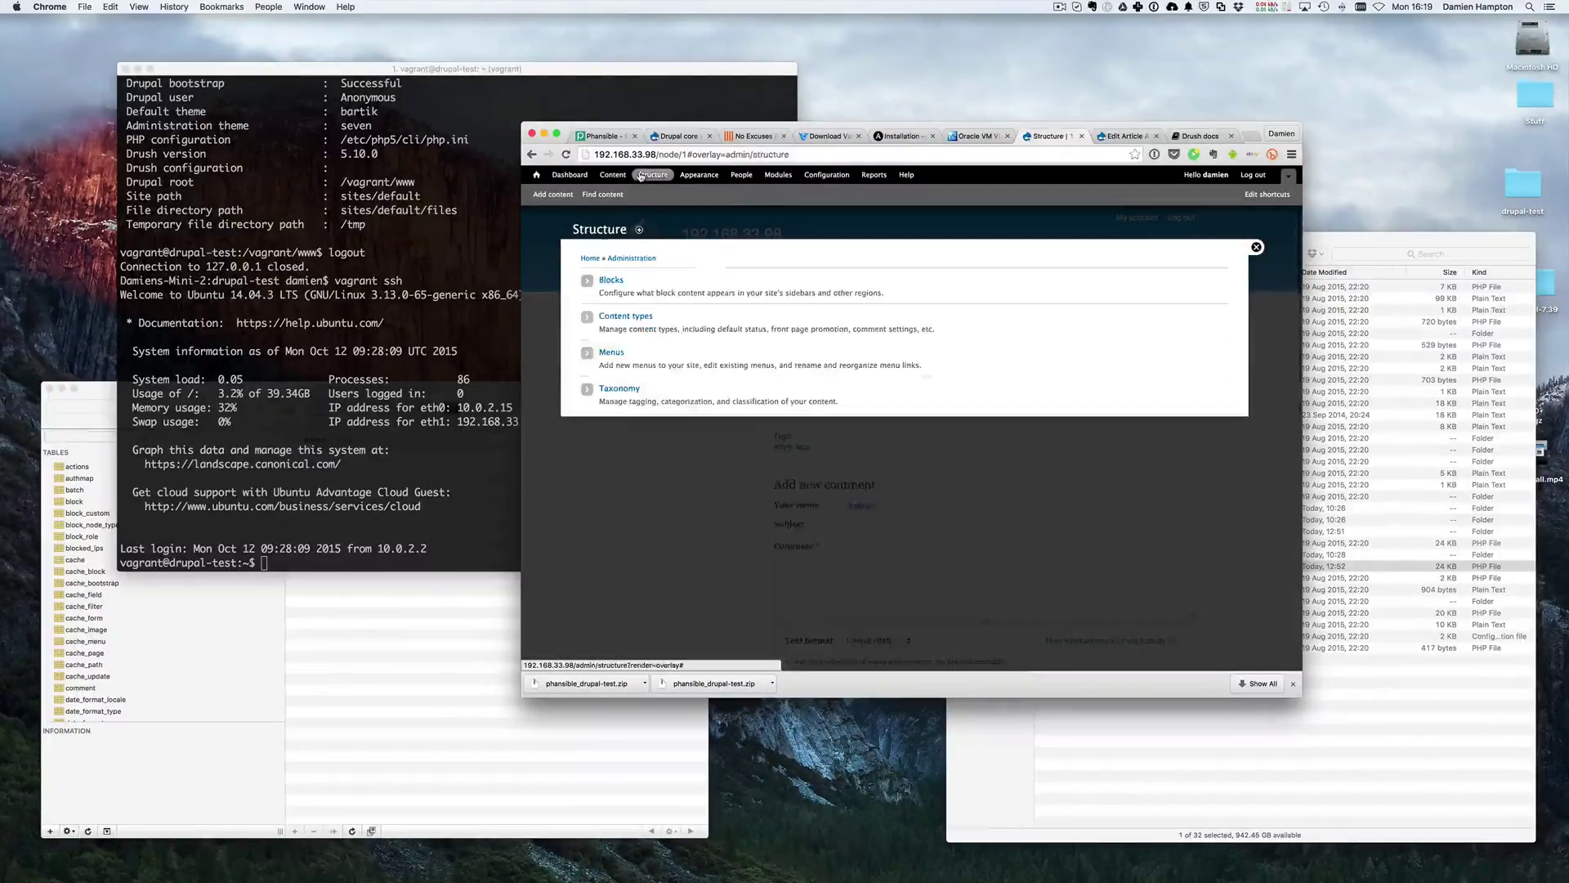
left_click(626, 316)
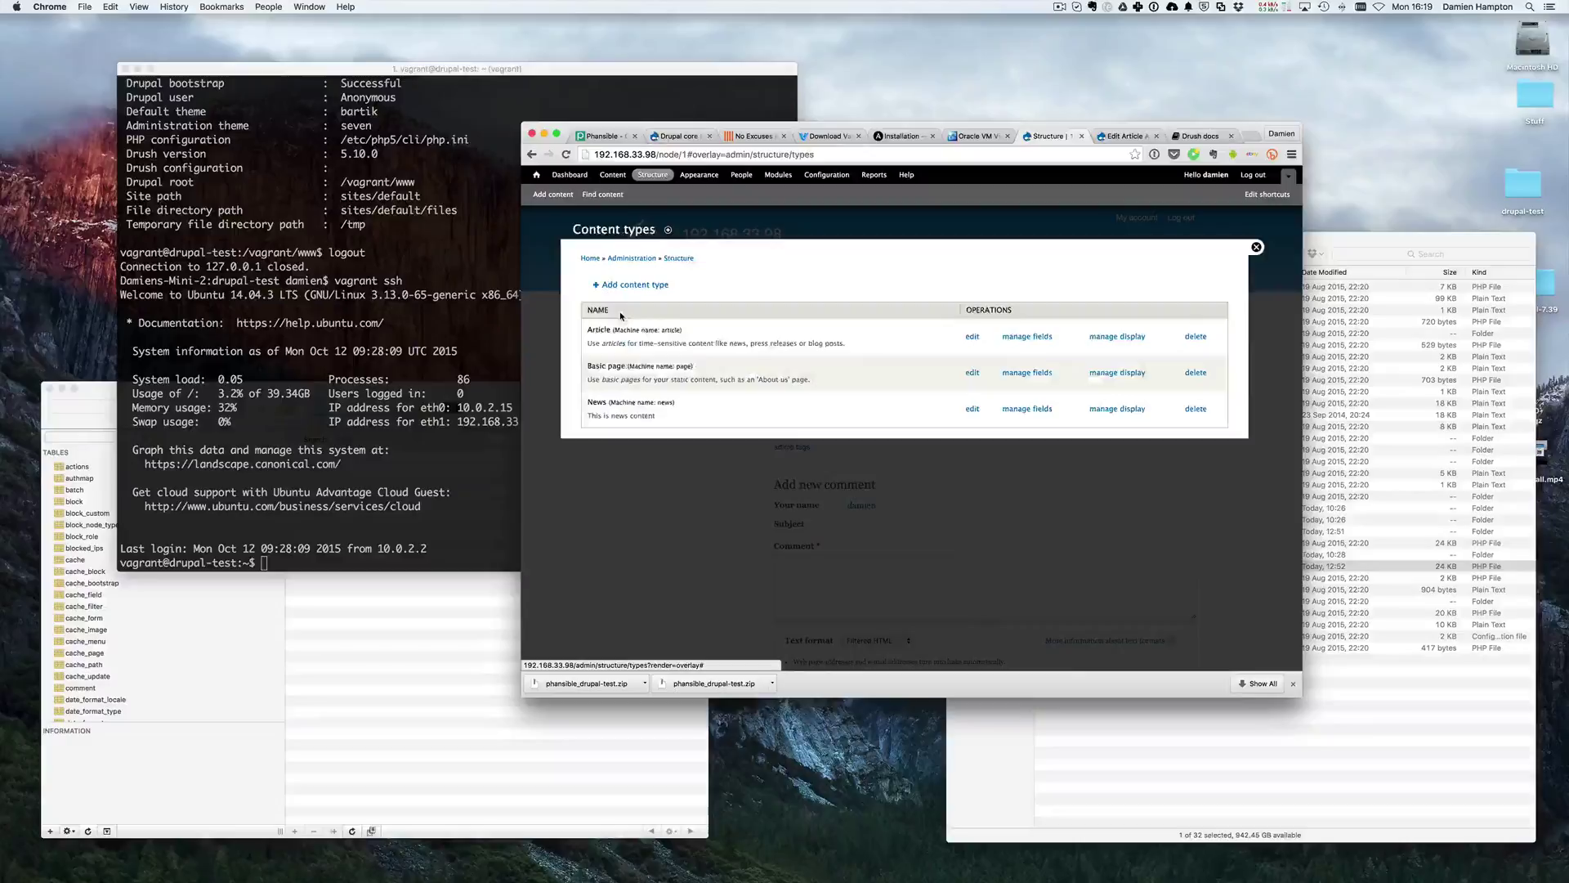
left_click(1027, 408)
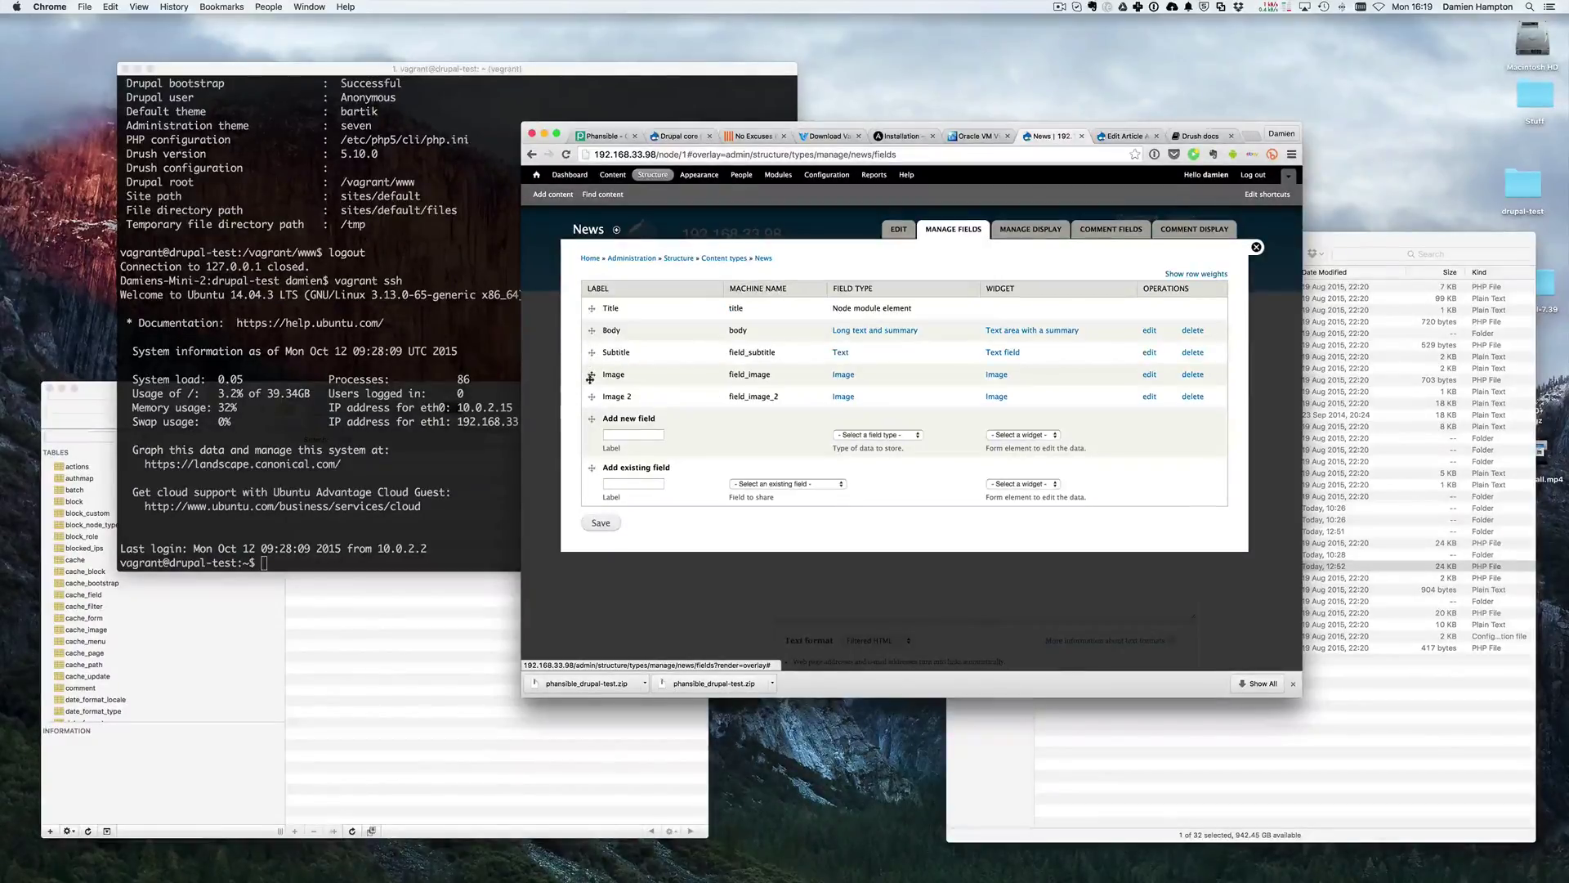
left_click_drag(591, 352, 591, 331)
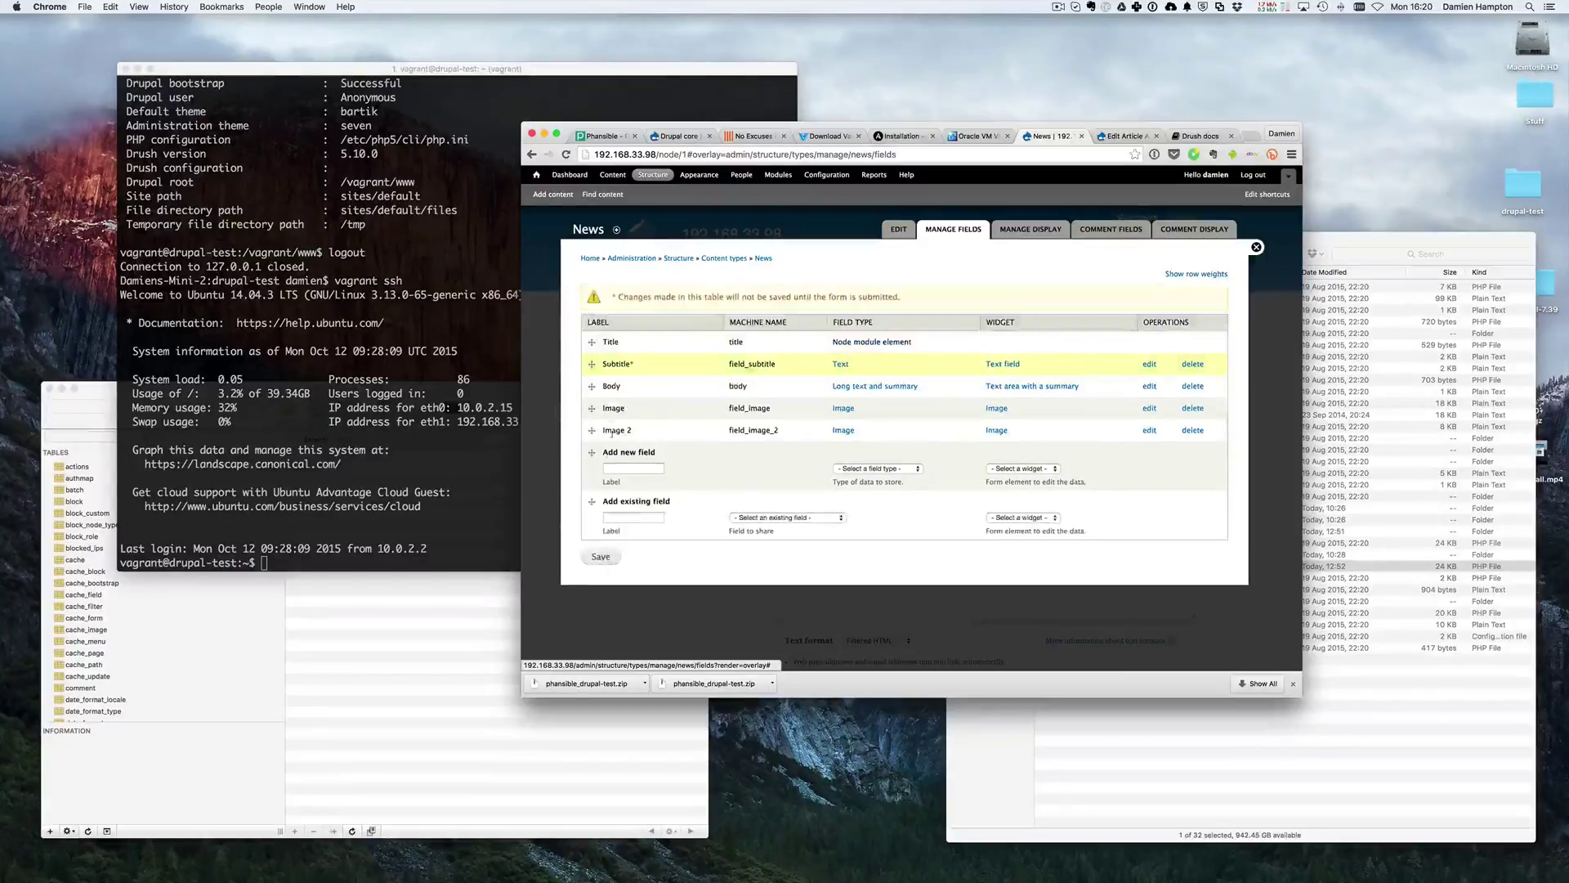
left_click(601, 557)
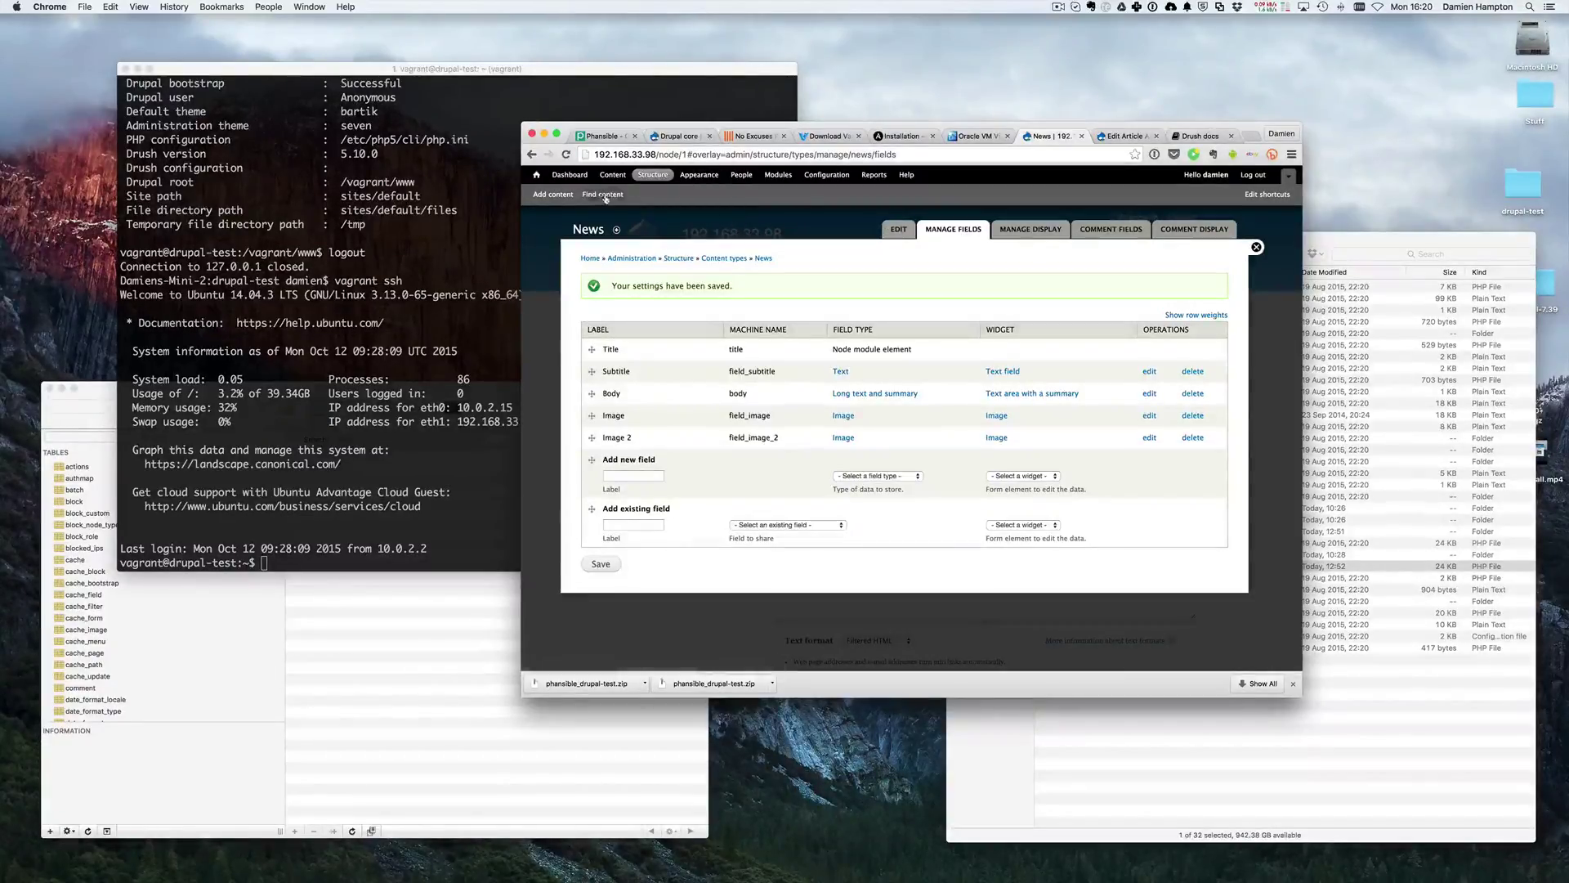
- Open a blank Create News form and try its Title, Subtitle and Body fields, then switch to Sequel Pro
left_click(539, 197)
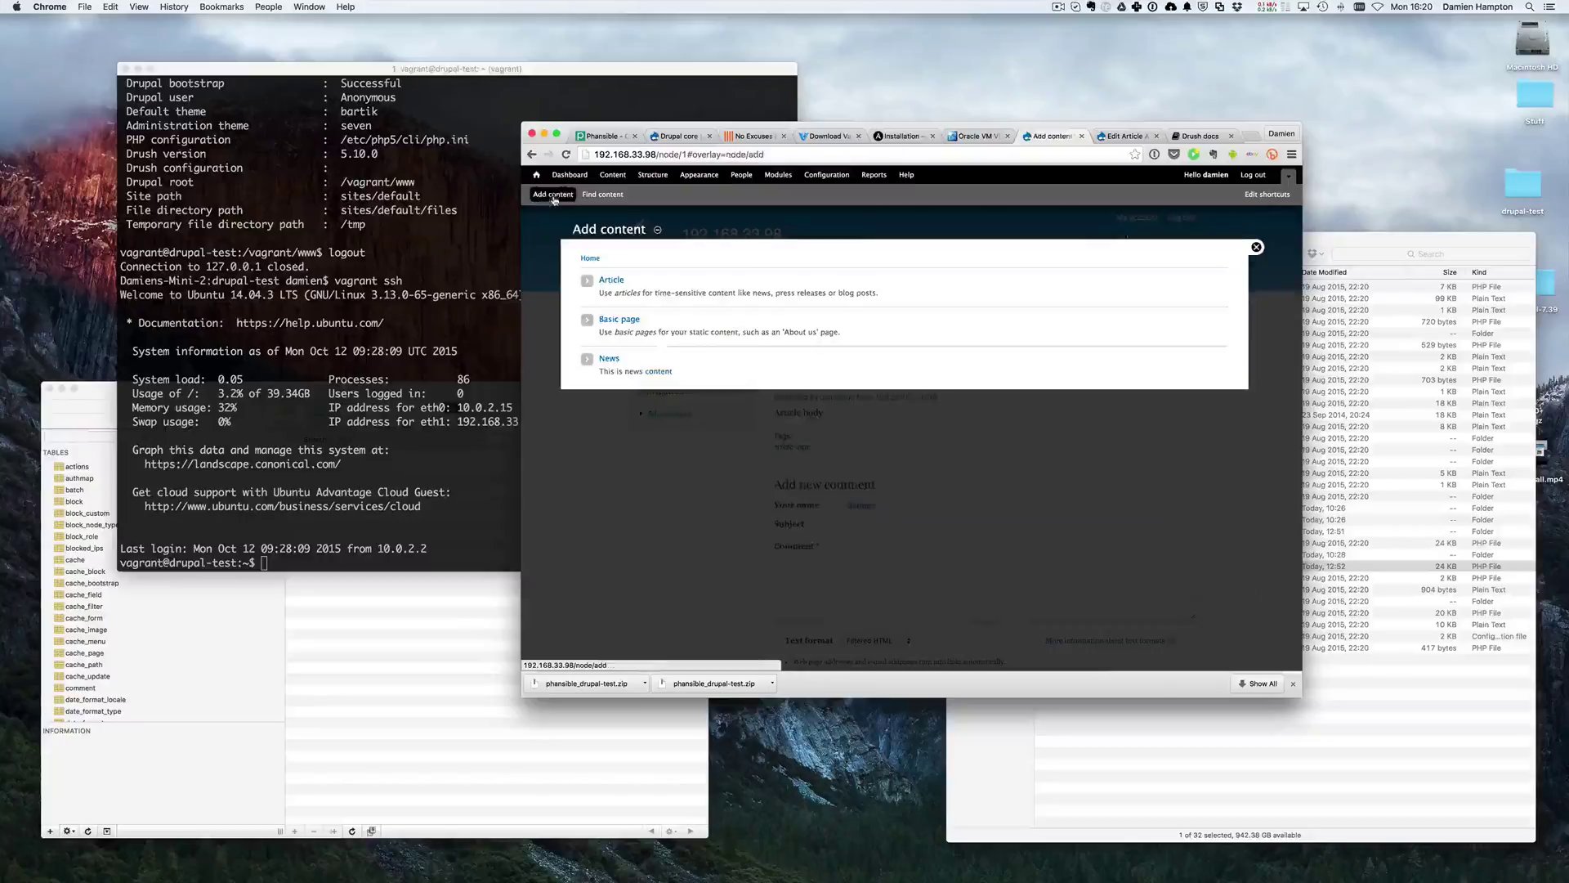
left_click(613, 361)
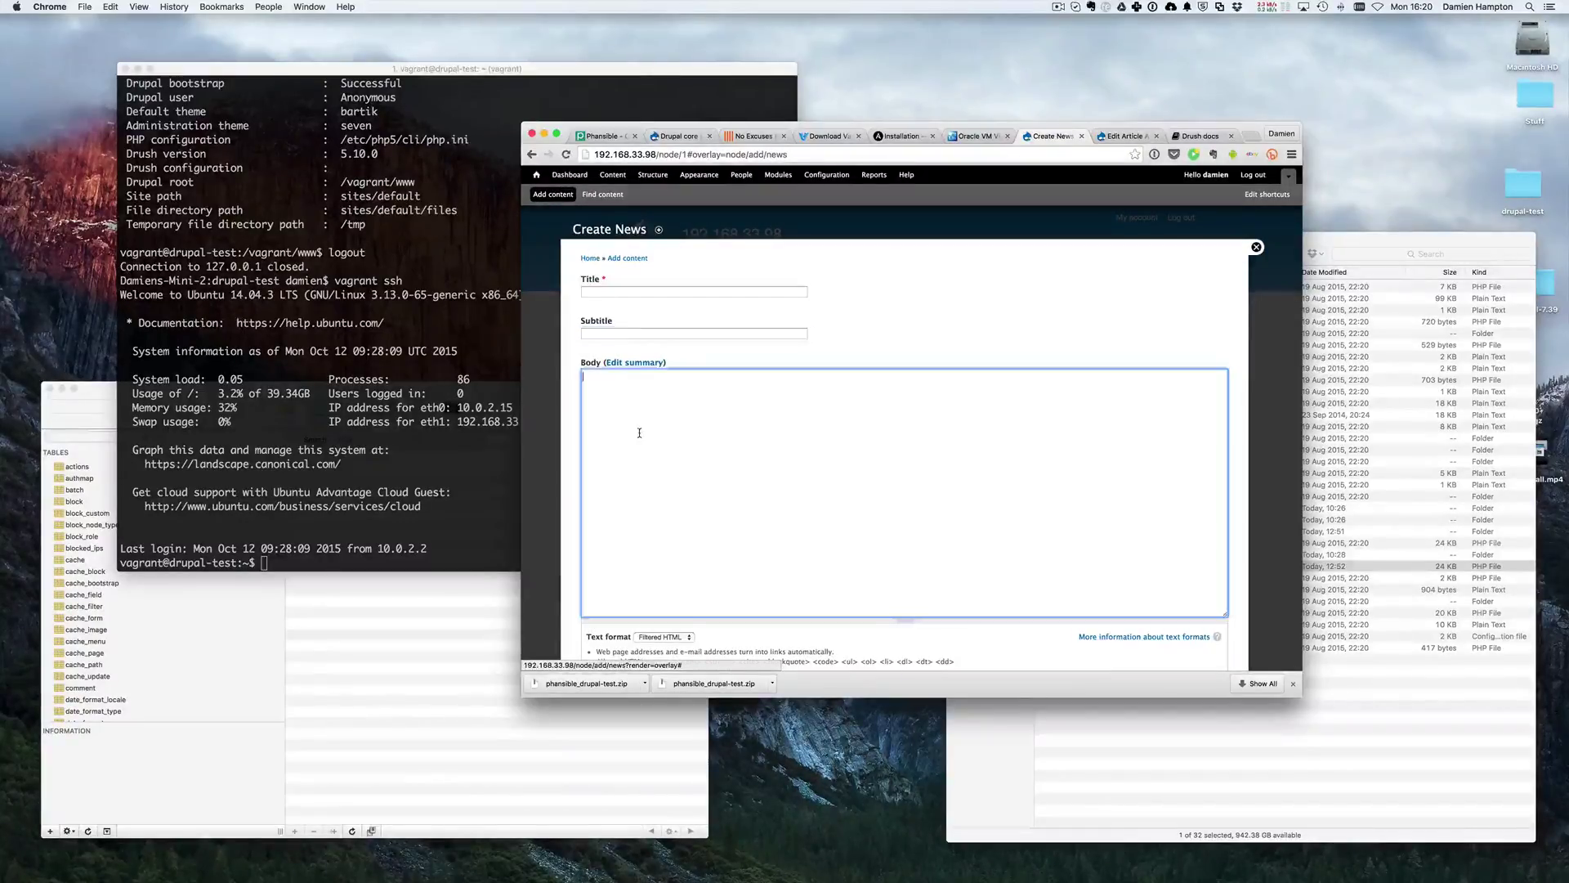
left_click(597, 332)
left_click(585, 279)
left_click(592, 320)
left_click(605, 394)
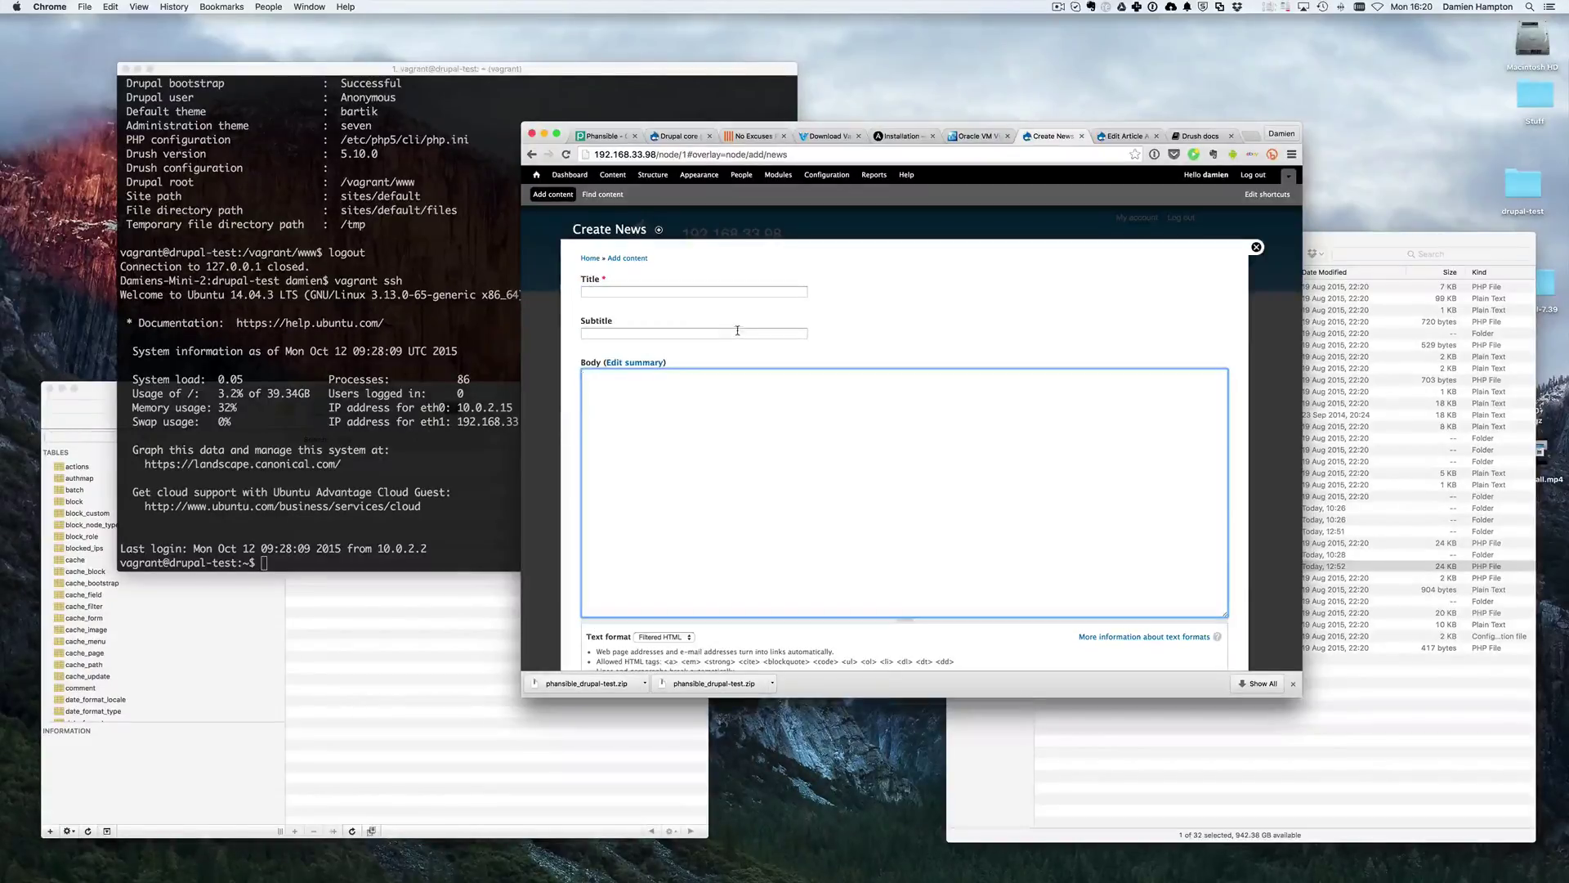
left_click(121, 625)
scroll(121, 626, "down", 5)
- Refresh the table list and view the field_data_field_image, field_data_field_subtitle and field_data_field_image_2 columns
left_click(88, 830)
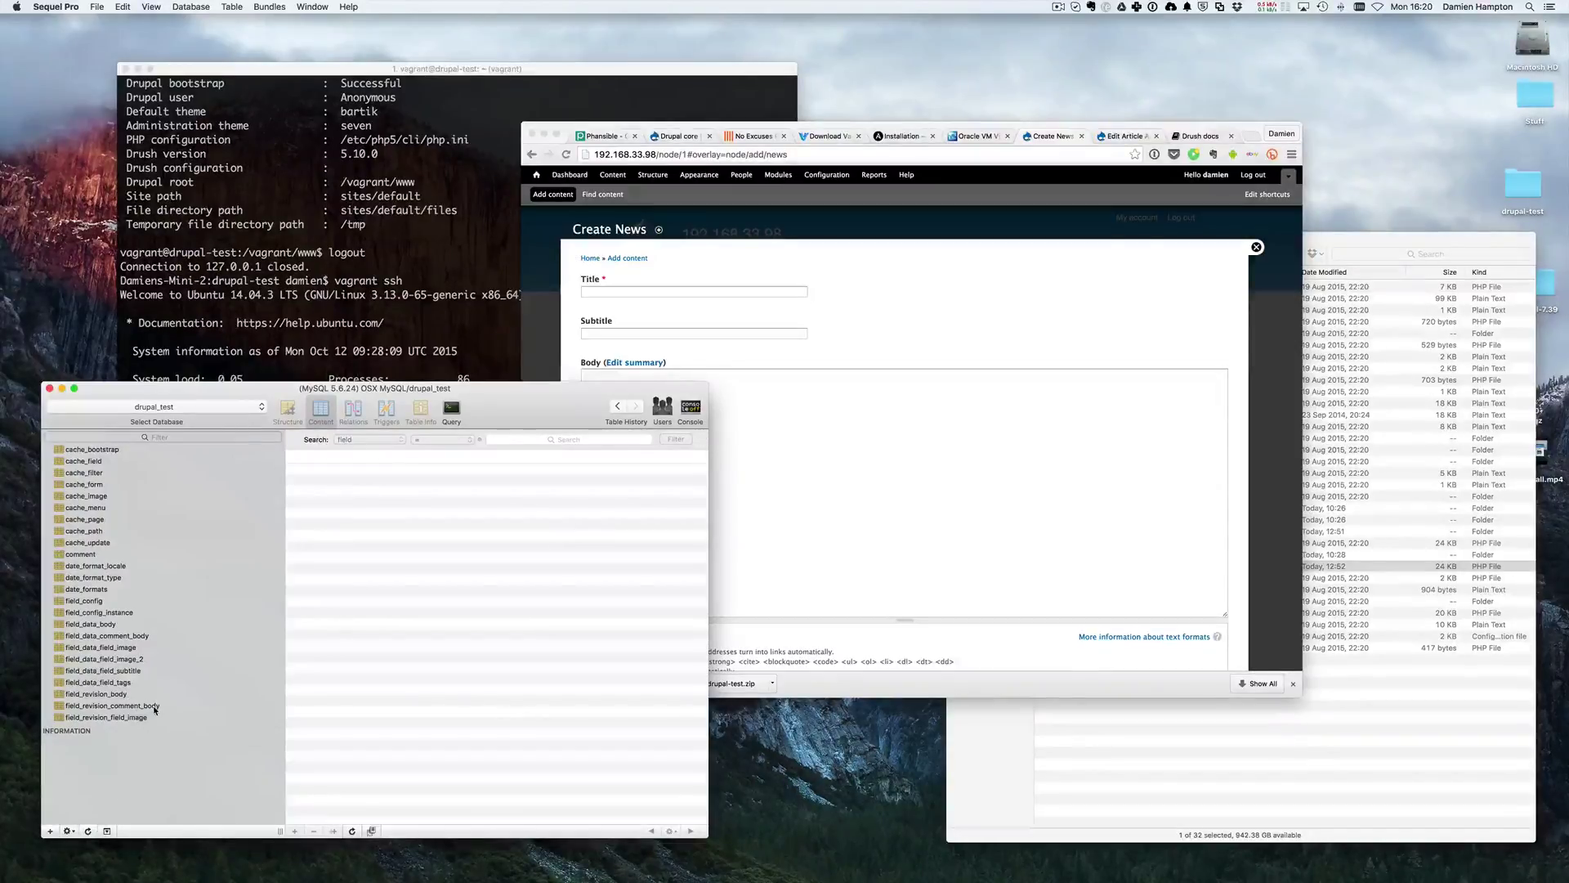
scroll(155, 710, "down", 3)
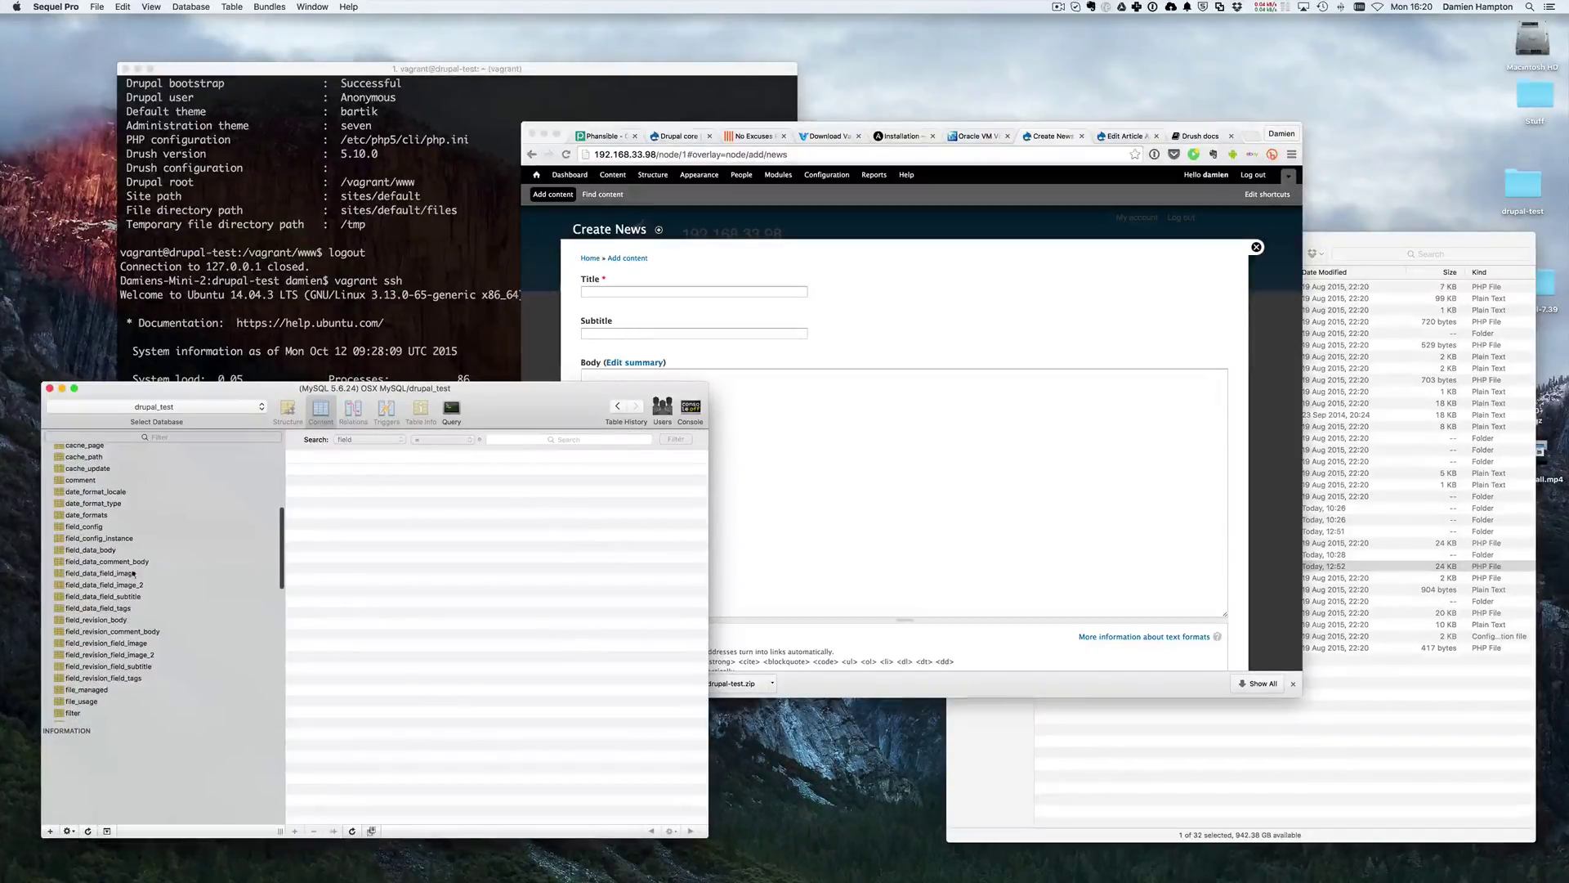
left_click(133, 575)
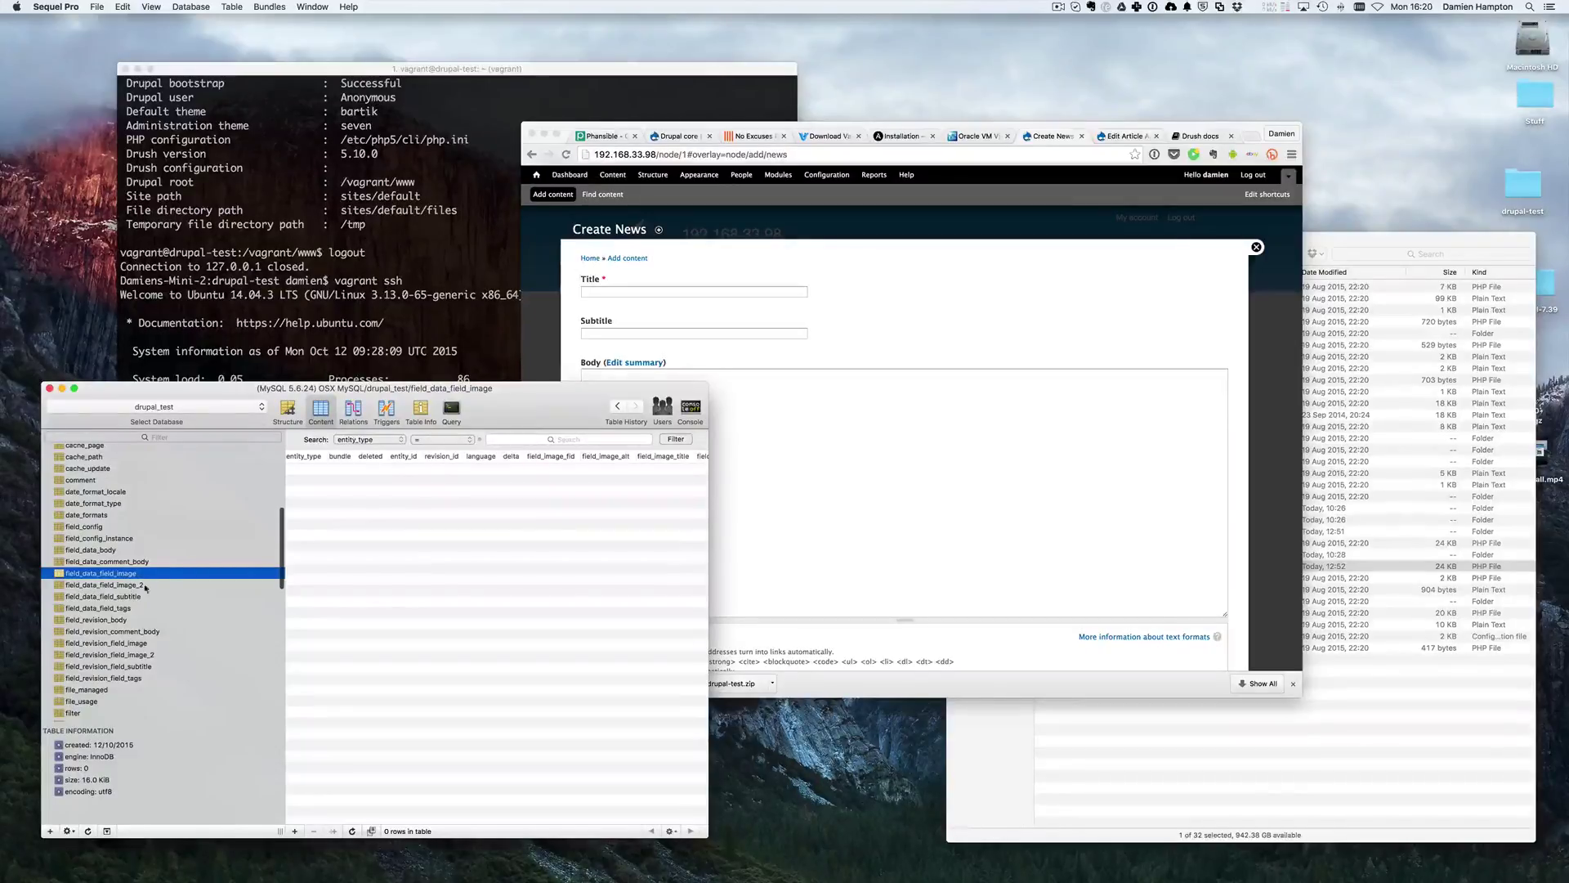
left_click(102, 596)
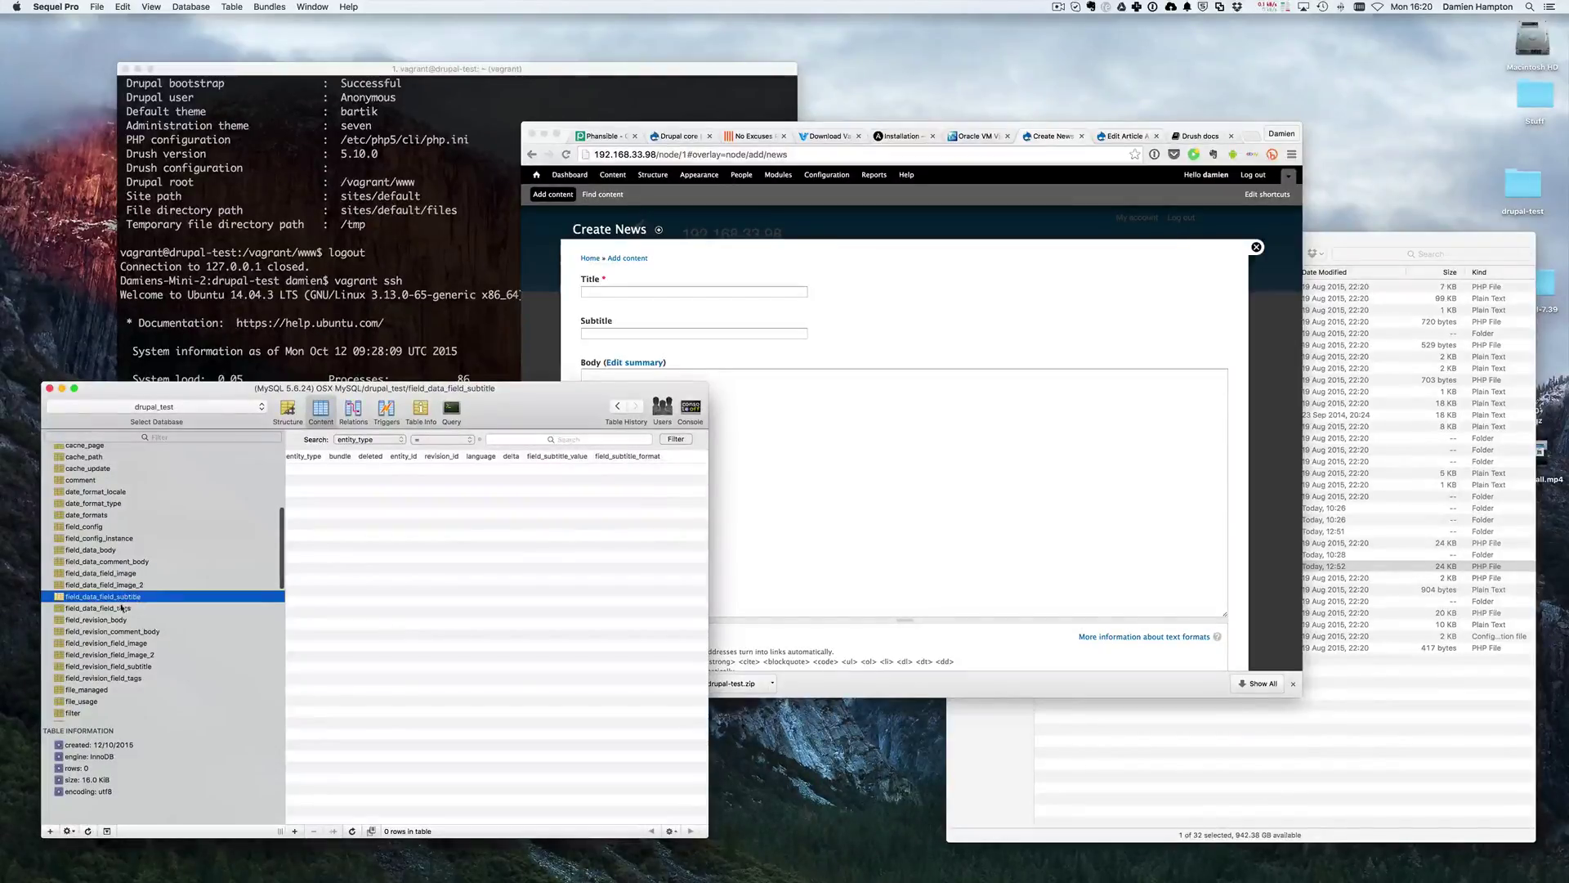
left_click(122, 585)
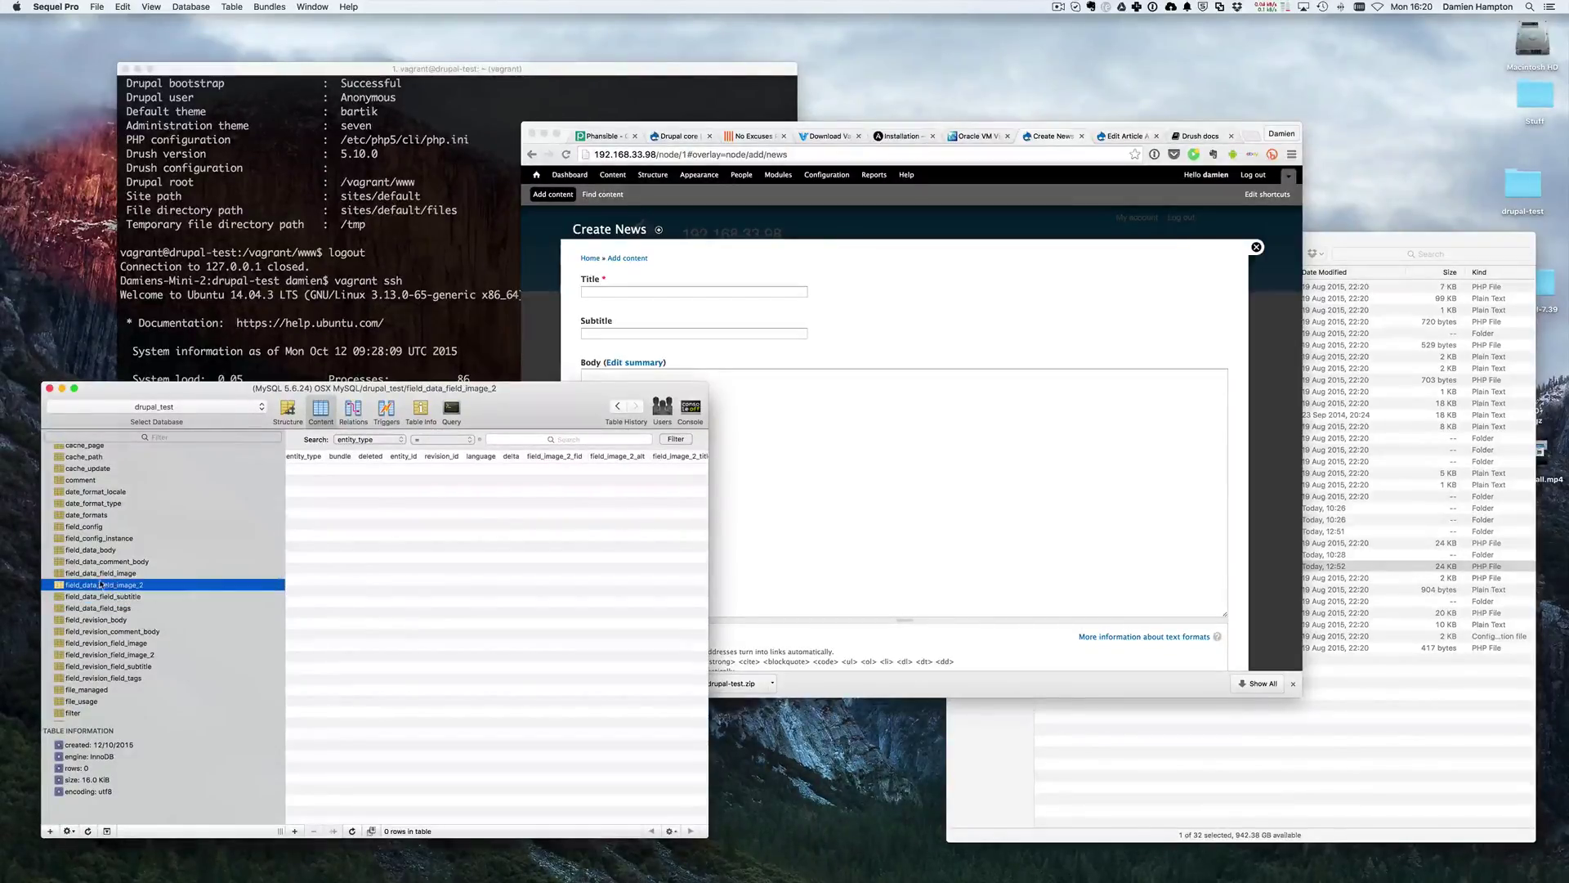
- Go back to the field_data_field_image table and scroll through its structure
left_click(100, 575)
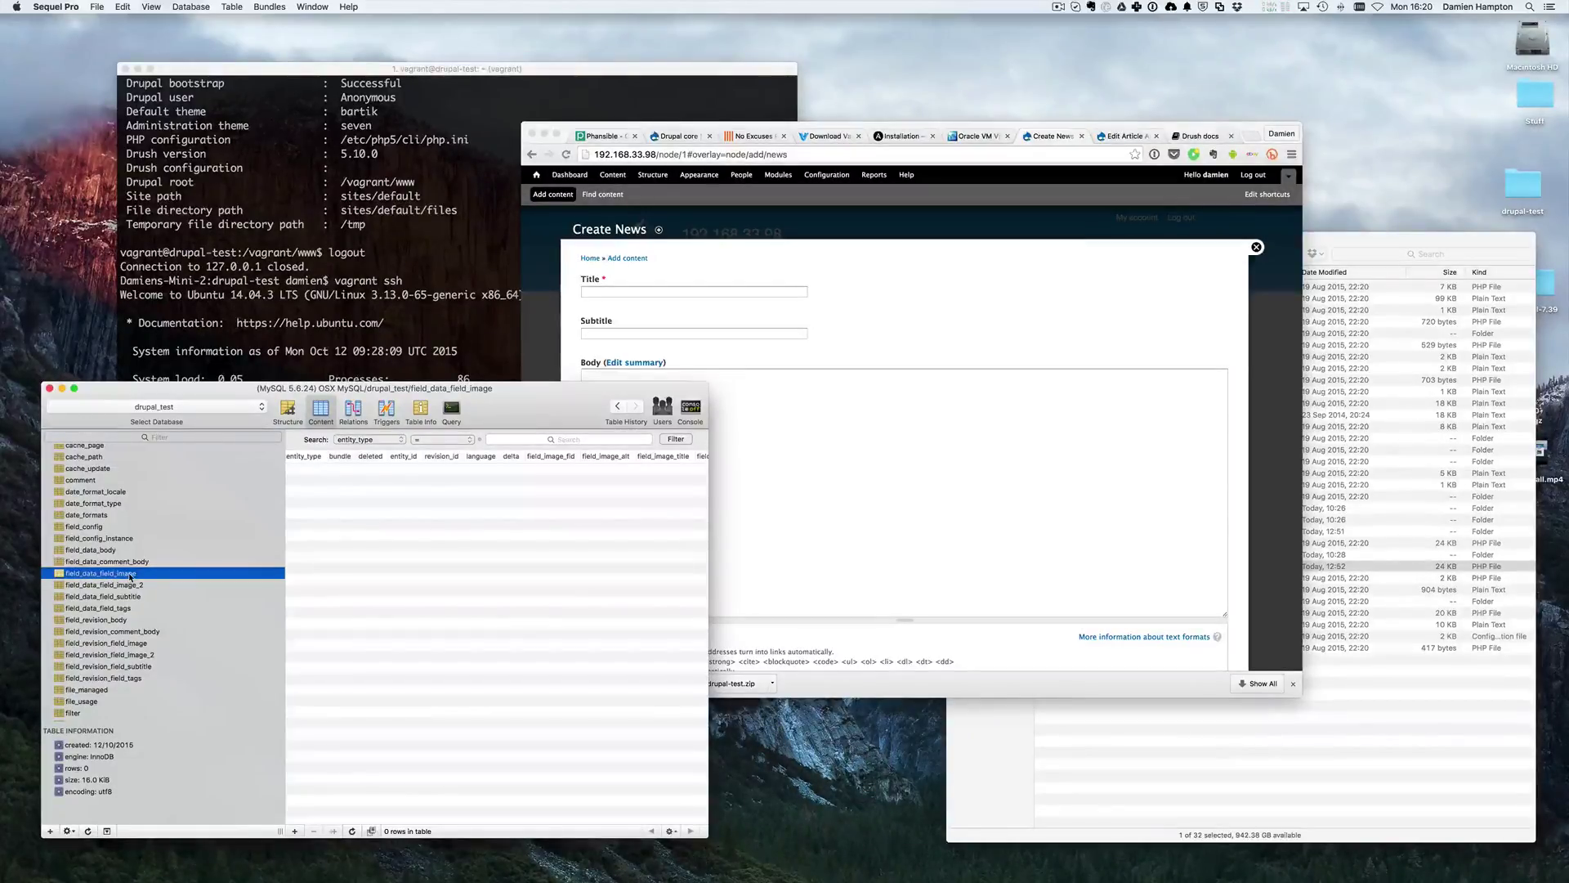
scroll(144, 699, "down", 2)
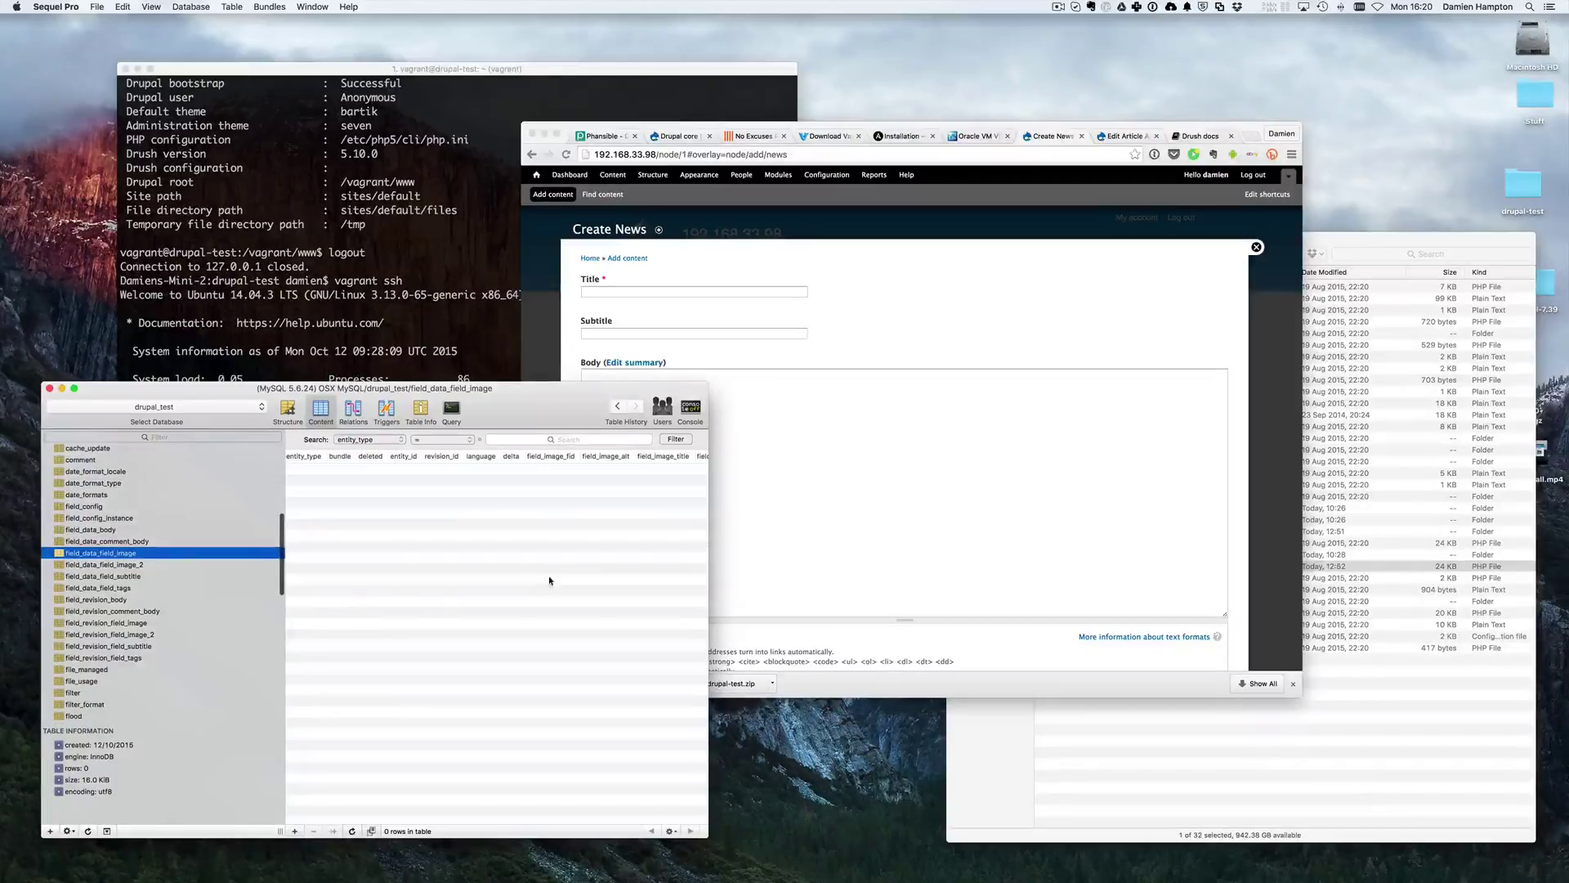
scroll(124, 649, "down", 10)
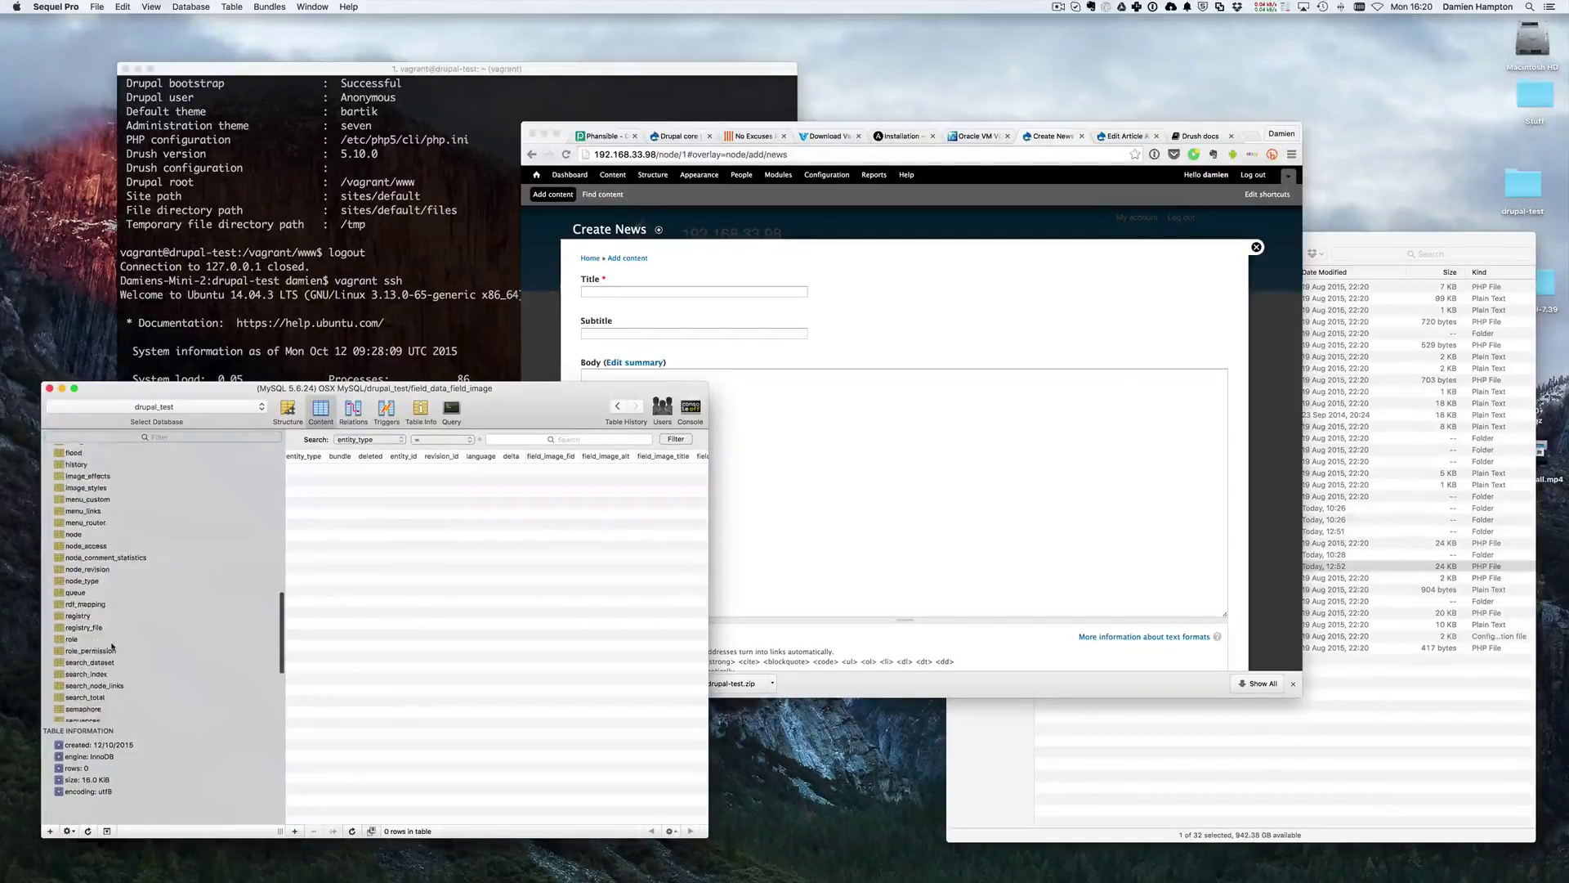
scroll(125, 649, "up", 10)
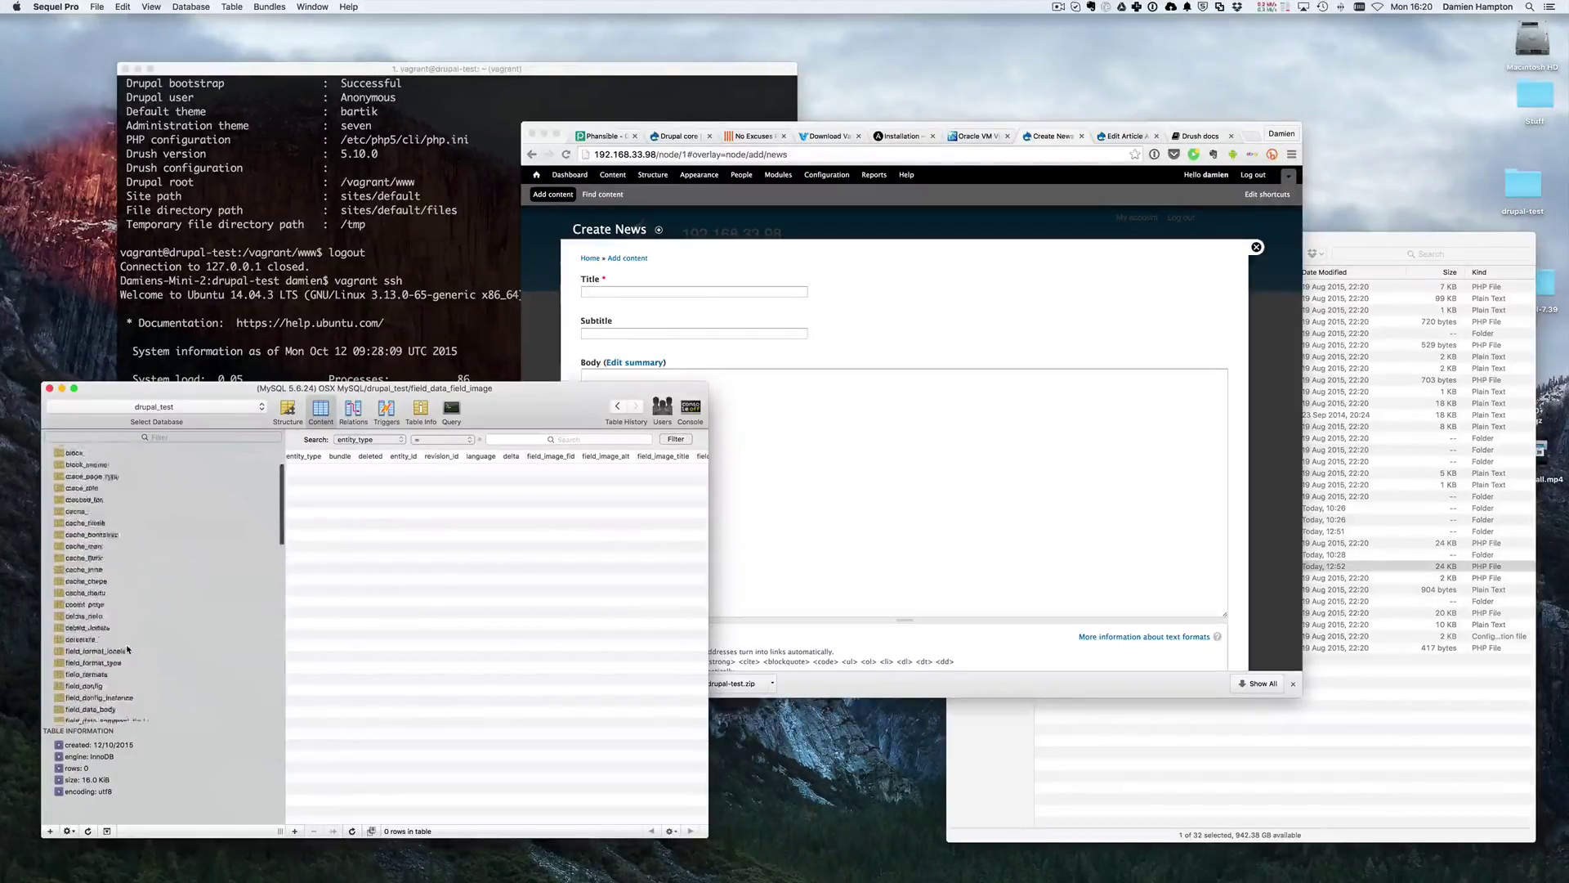
scroll(127, 649, "up", 1)
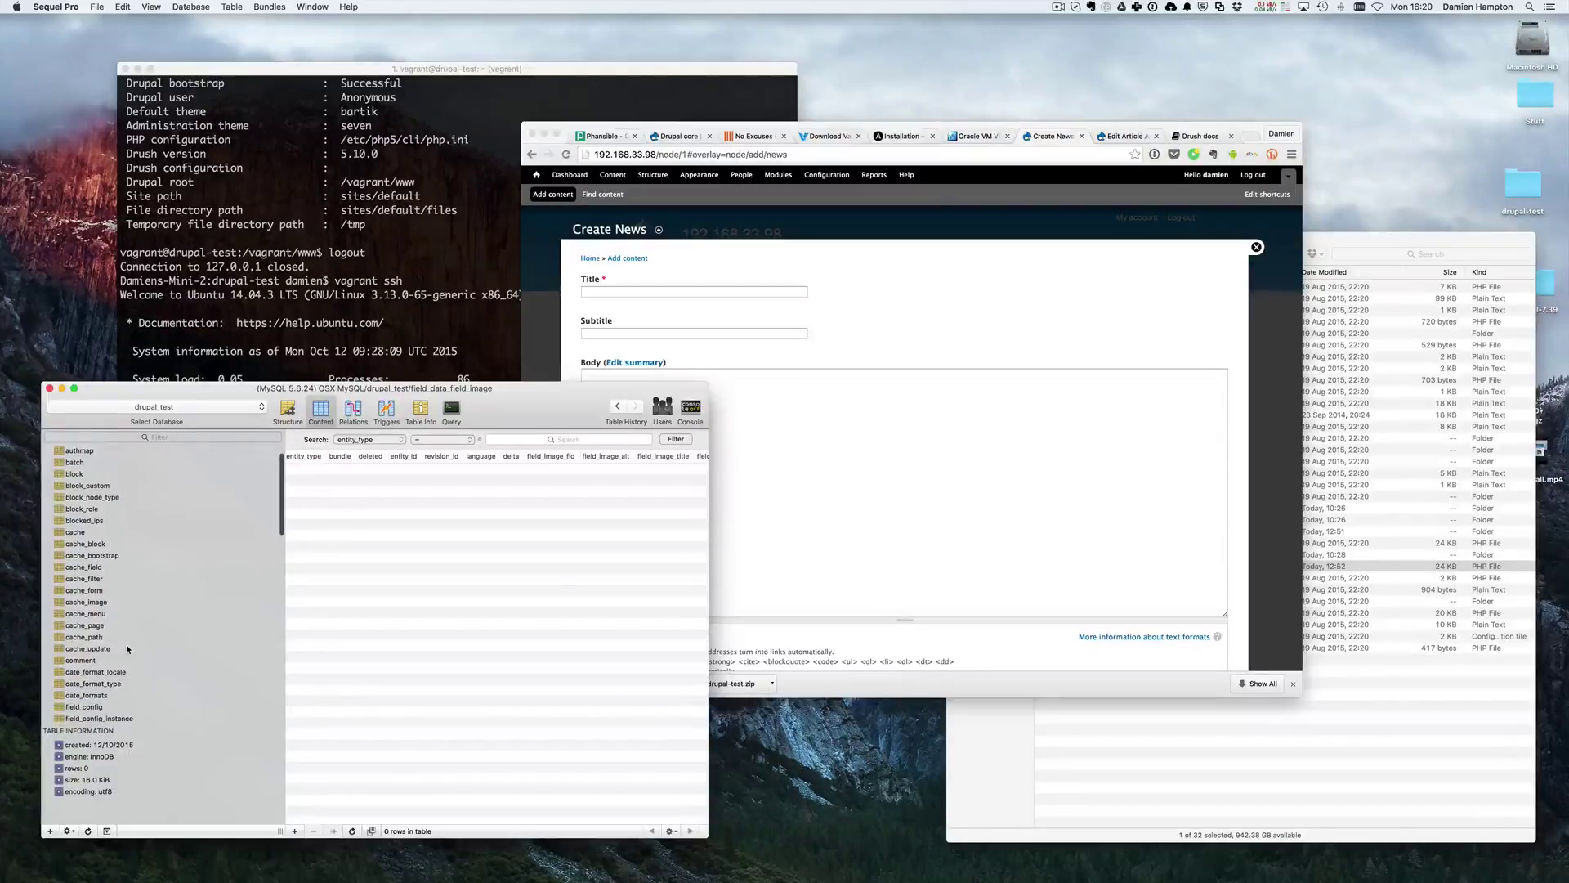
scroll(127, 649, "down", 4)
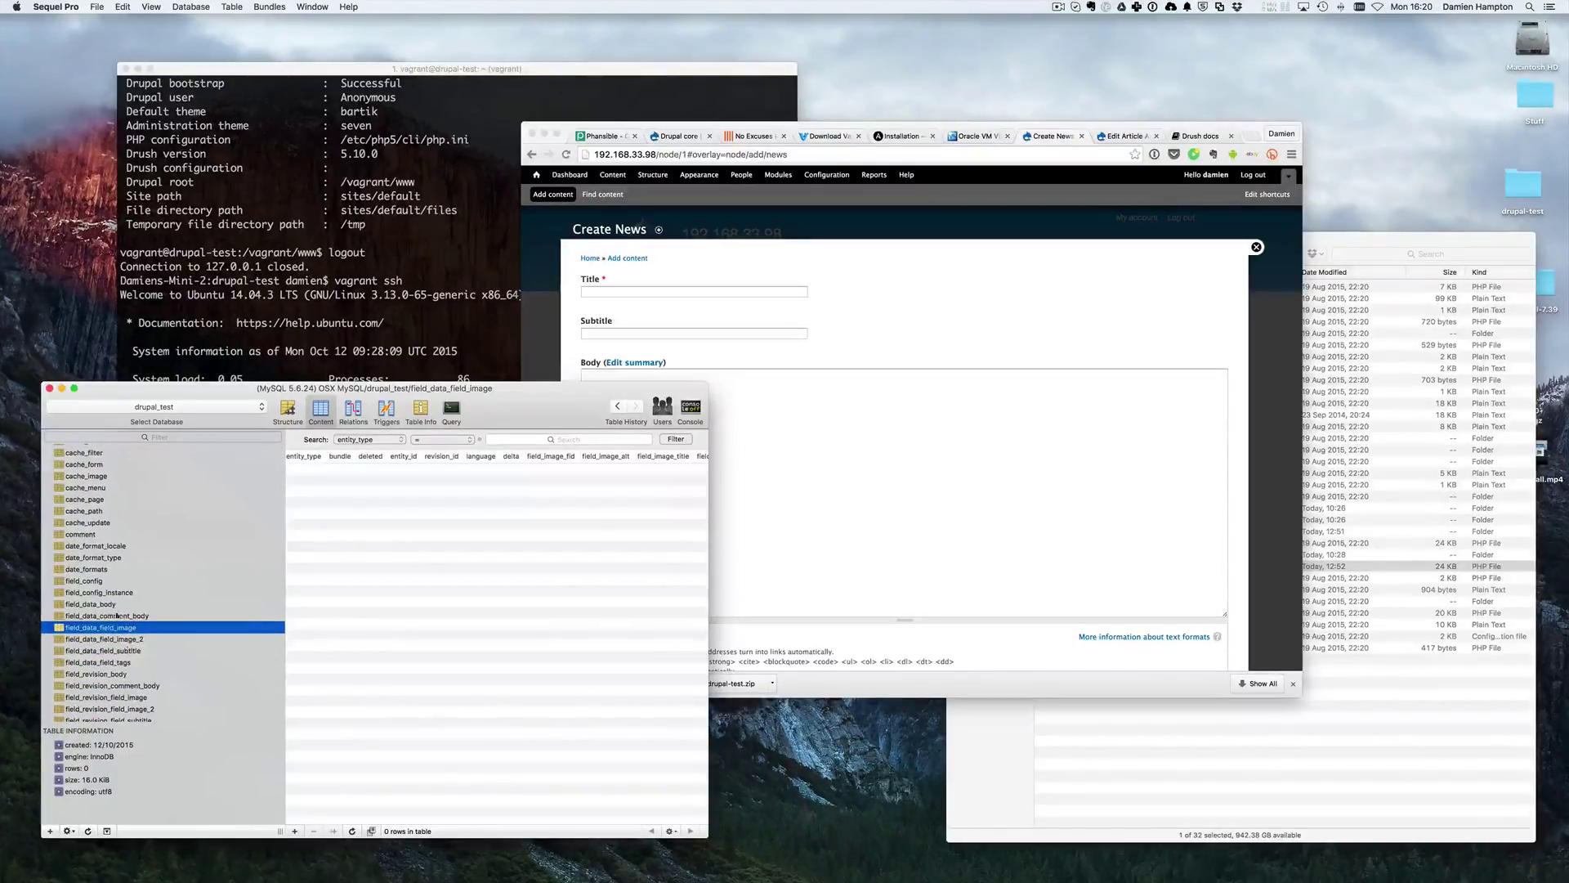
scroll(127, 626, "down", 2)
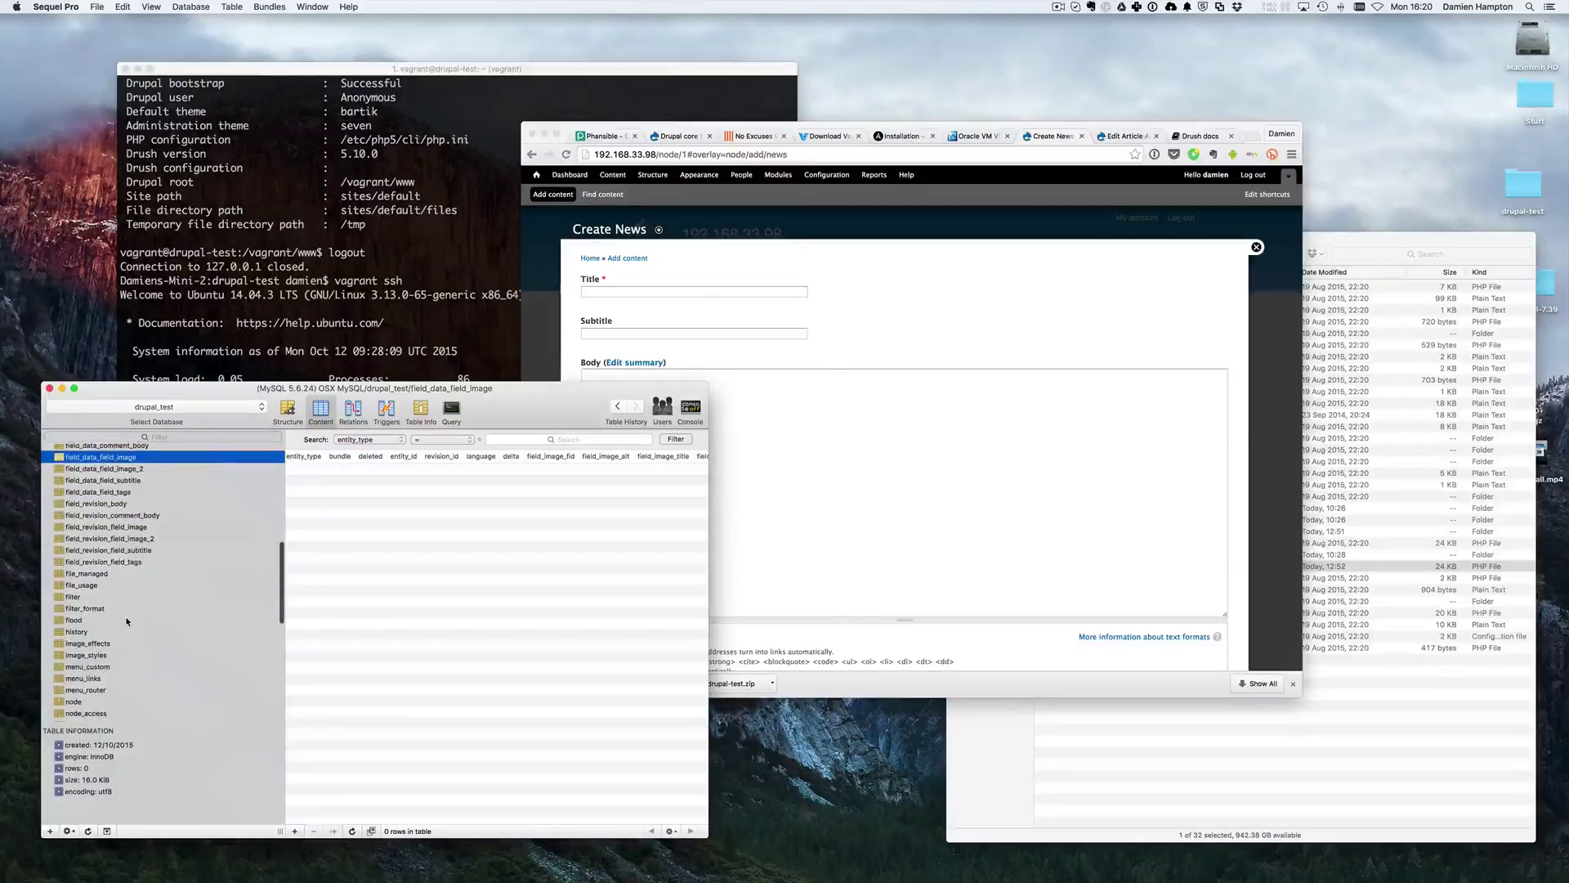
scroll(127, 621, "up", 3)
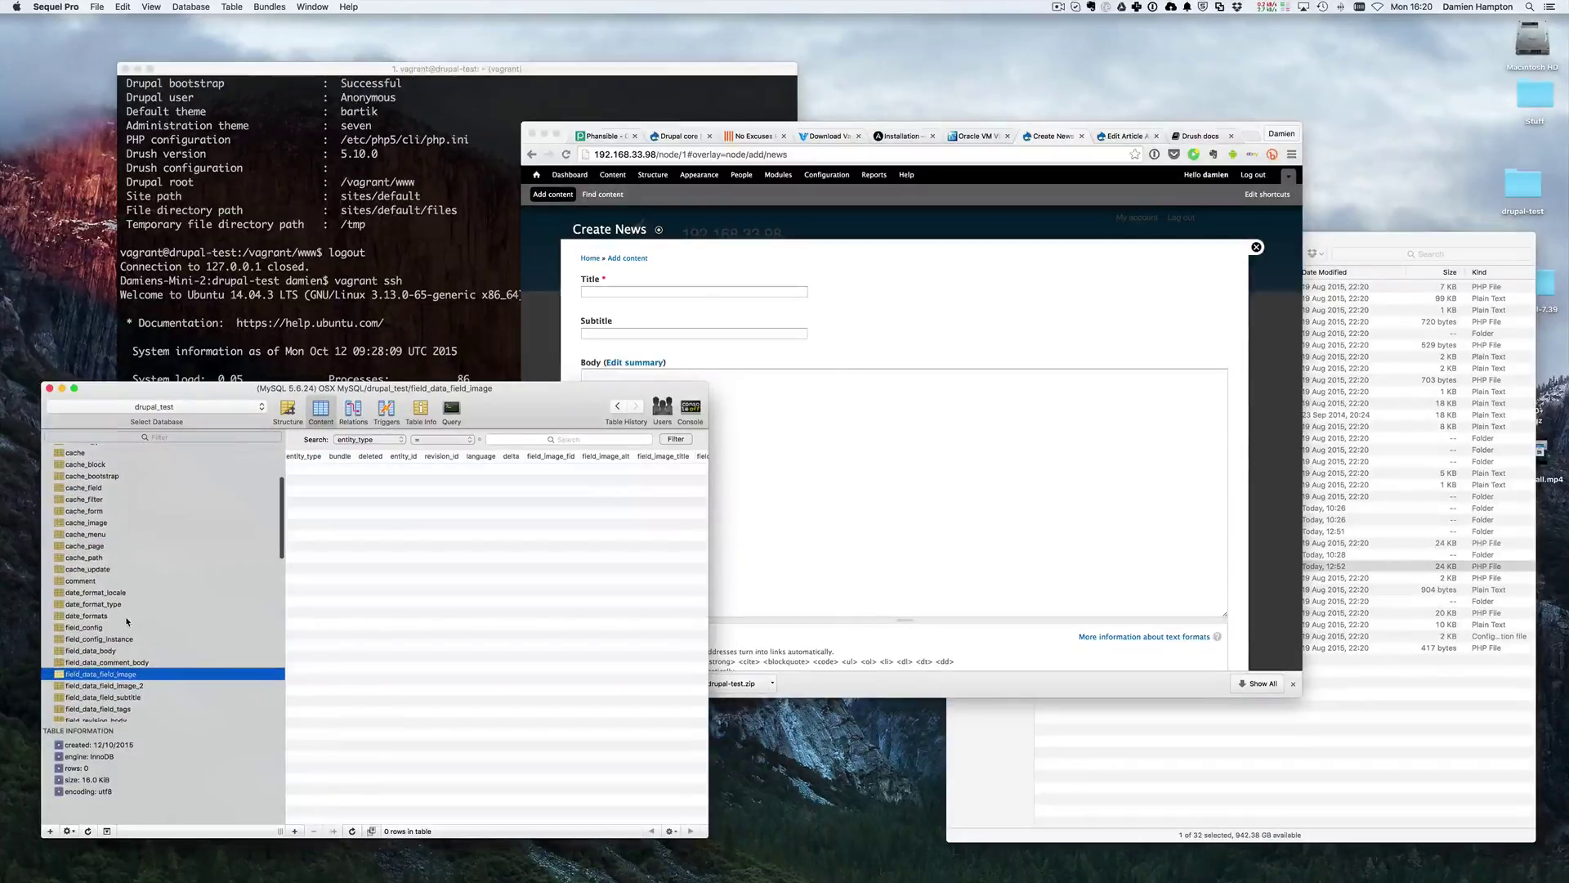
scroll(128, 622, "up", 4)
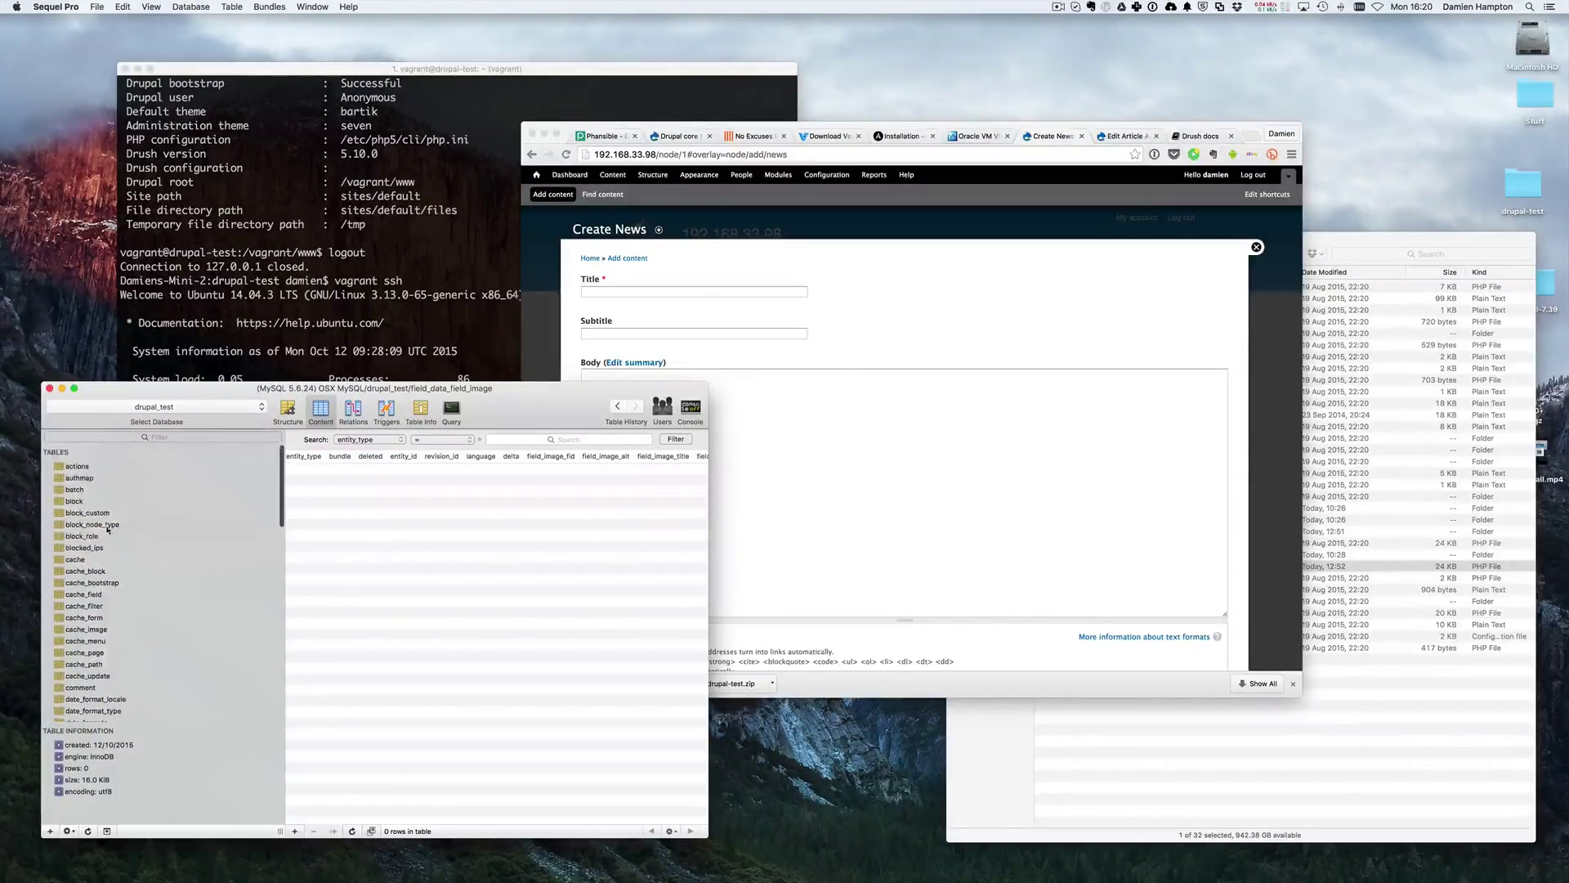
- Open the block_node_type table and scroll through its contents
left_click(100, 526)
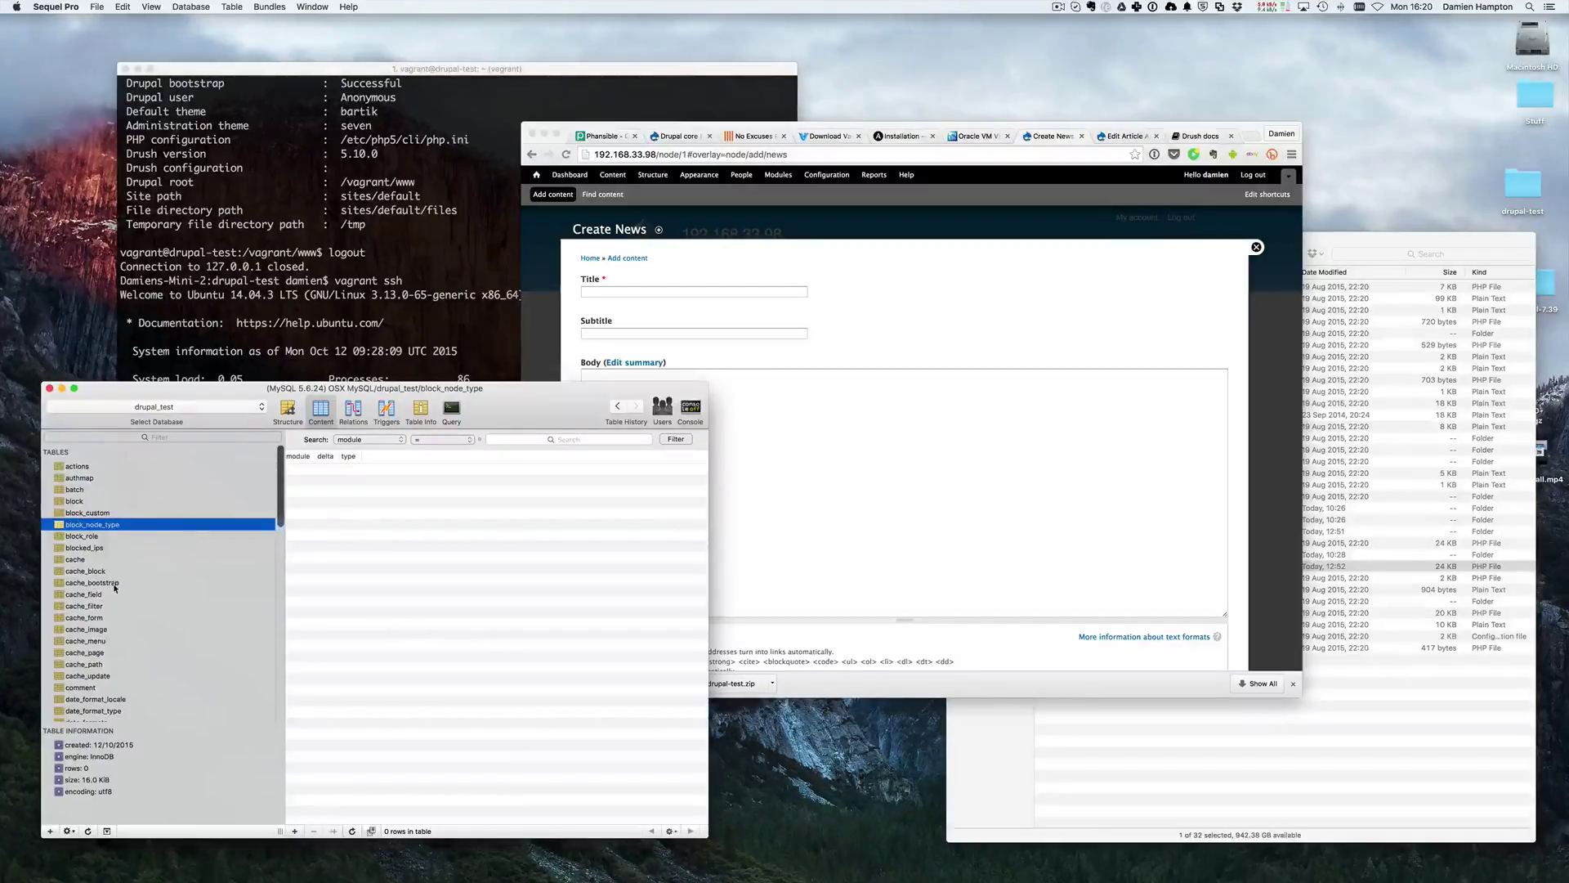
scroll(119, 596, "down", 2)
scroll(118, 596, "down", 10)
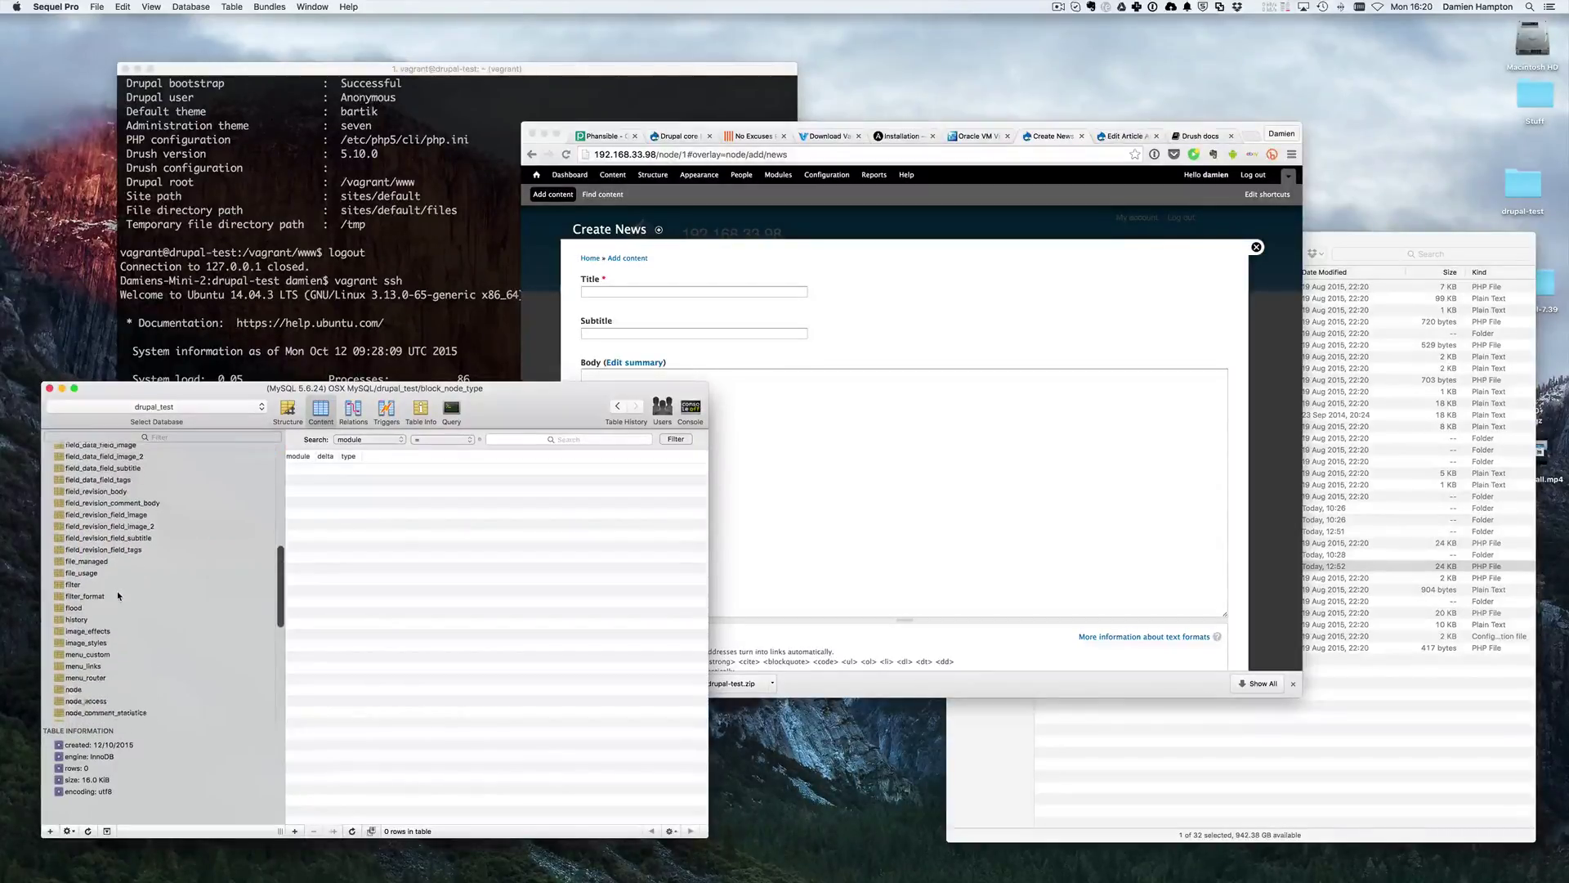
scroll(119, 596, "down", 2)
- Check the node table's two rows and node_type's article, news and page types, then return to Chrome
left_click(115, 607)
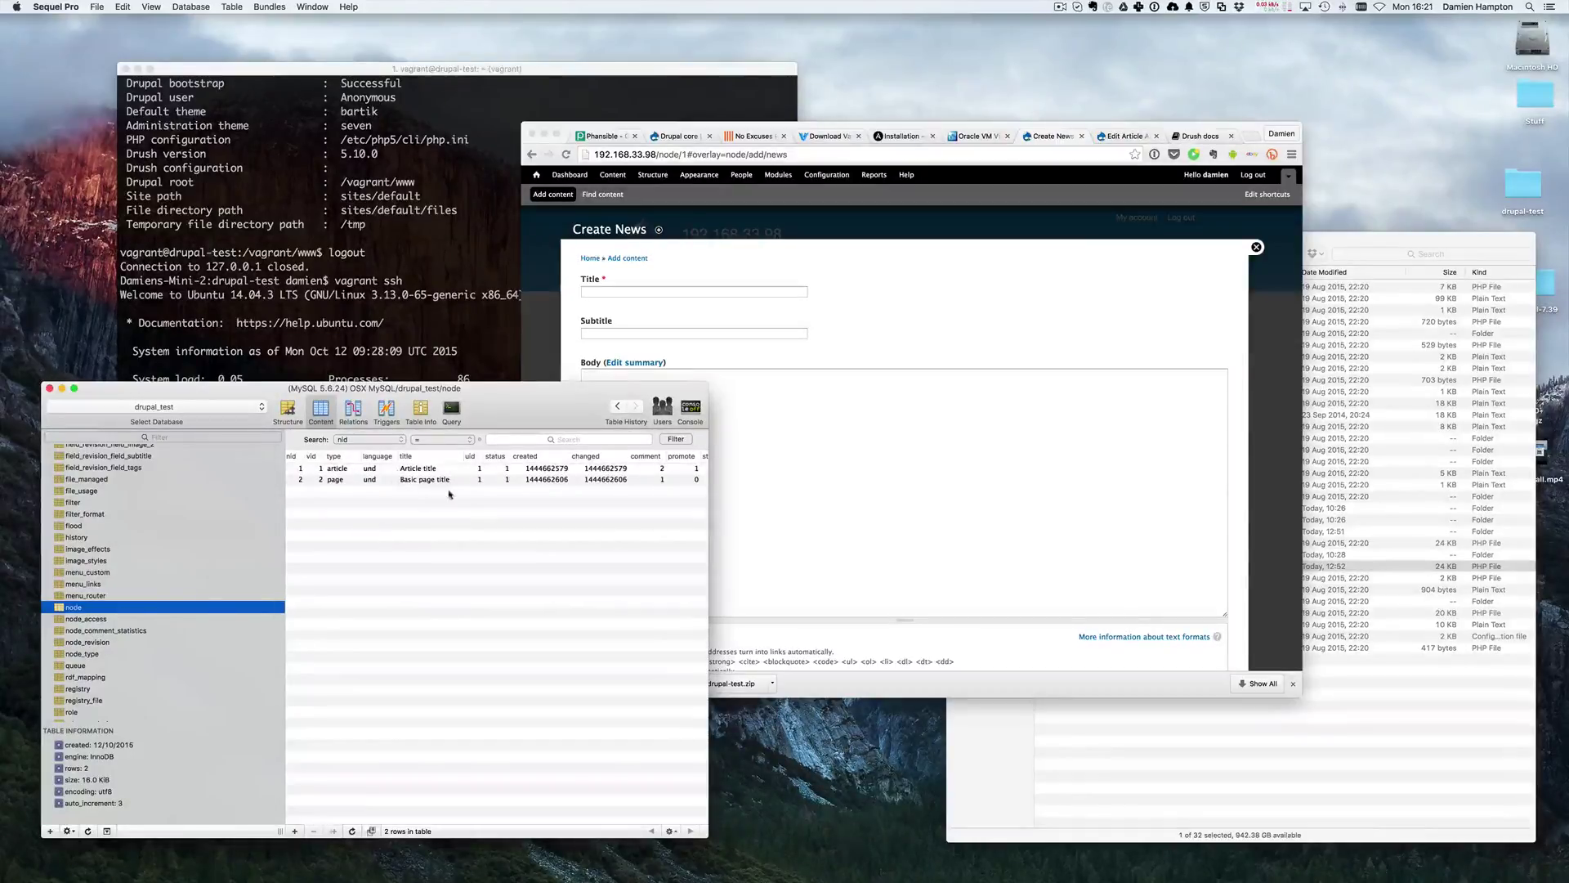
left_click(96, 654)
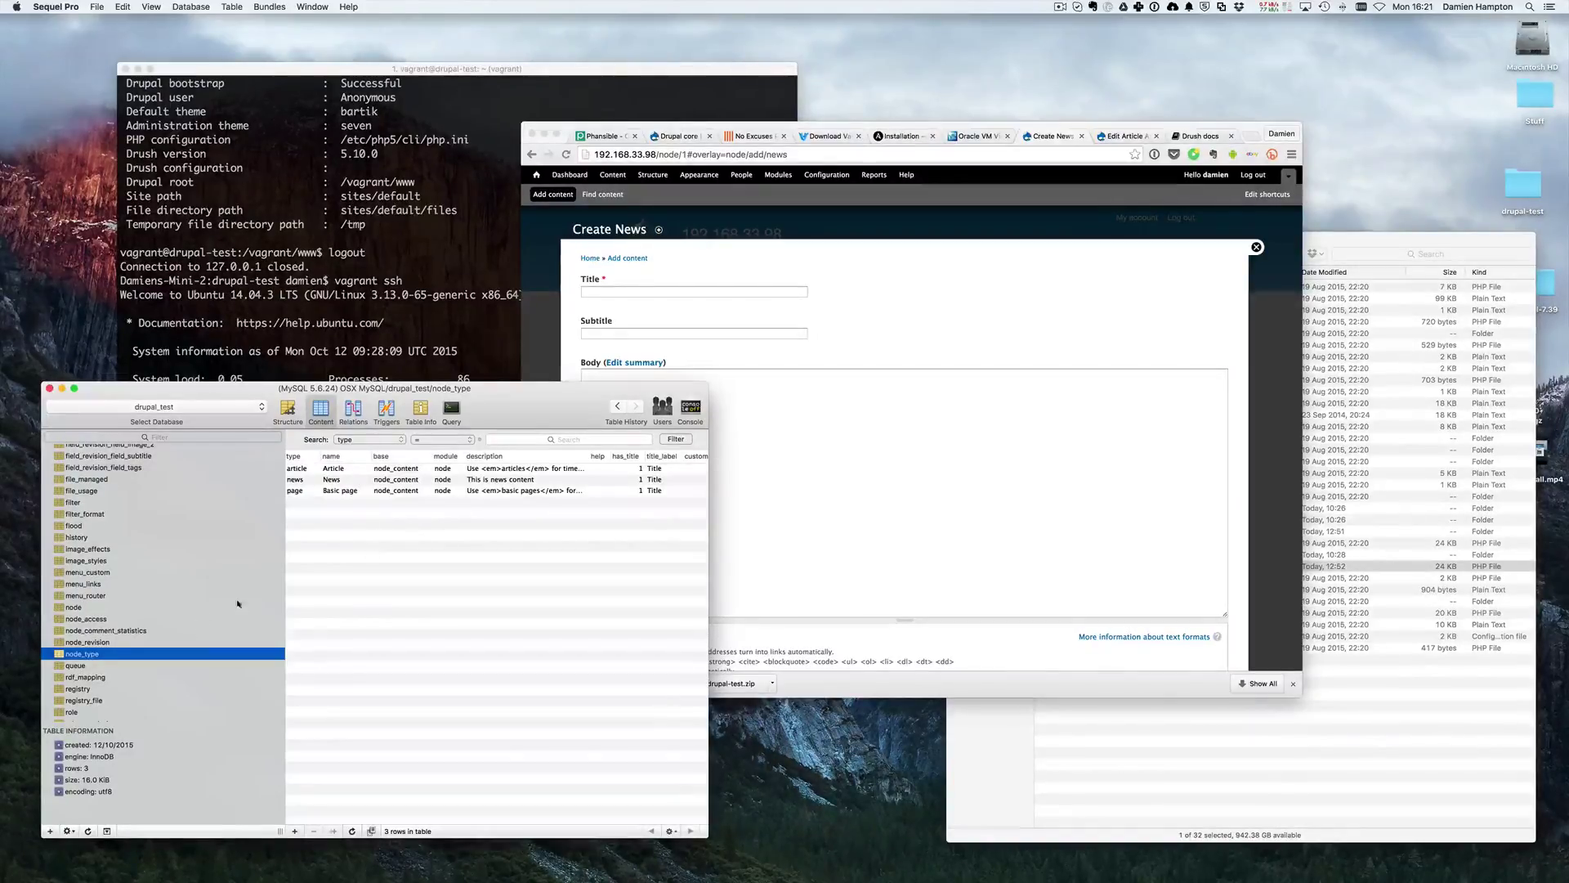
scroll(458, 495, "right", 5)
scroll(458, 494, "left", 5)
scroll(185, 579, "down", 3)
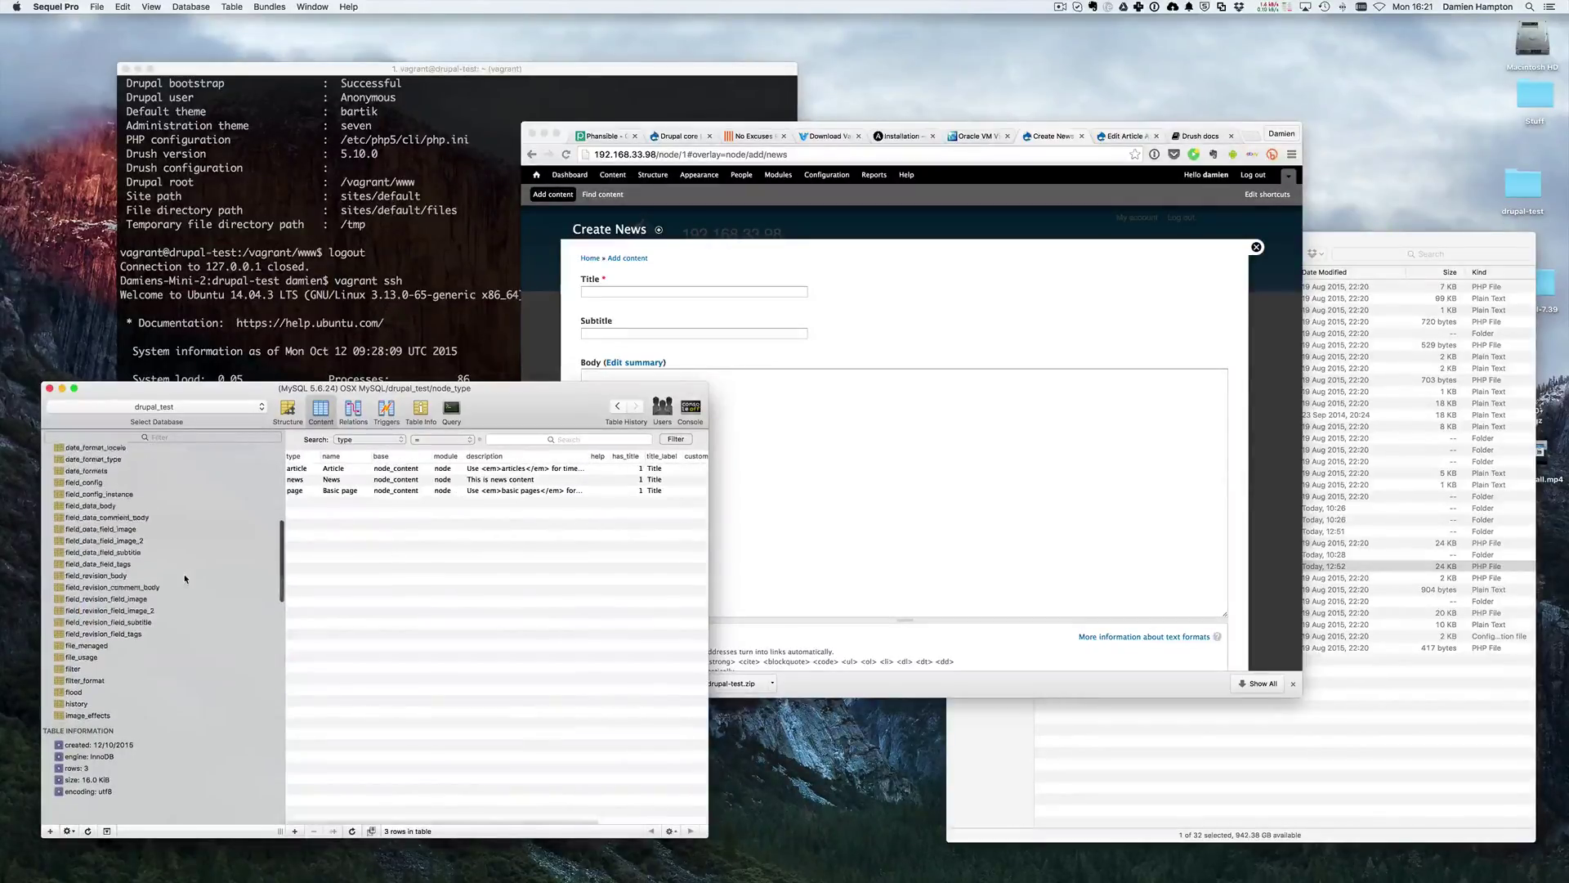
scroll(184, 579, "up", 10)
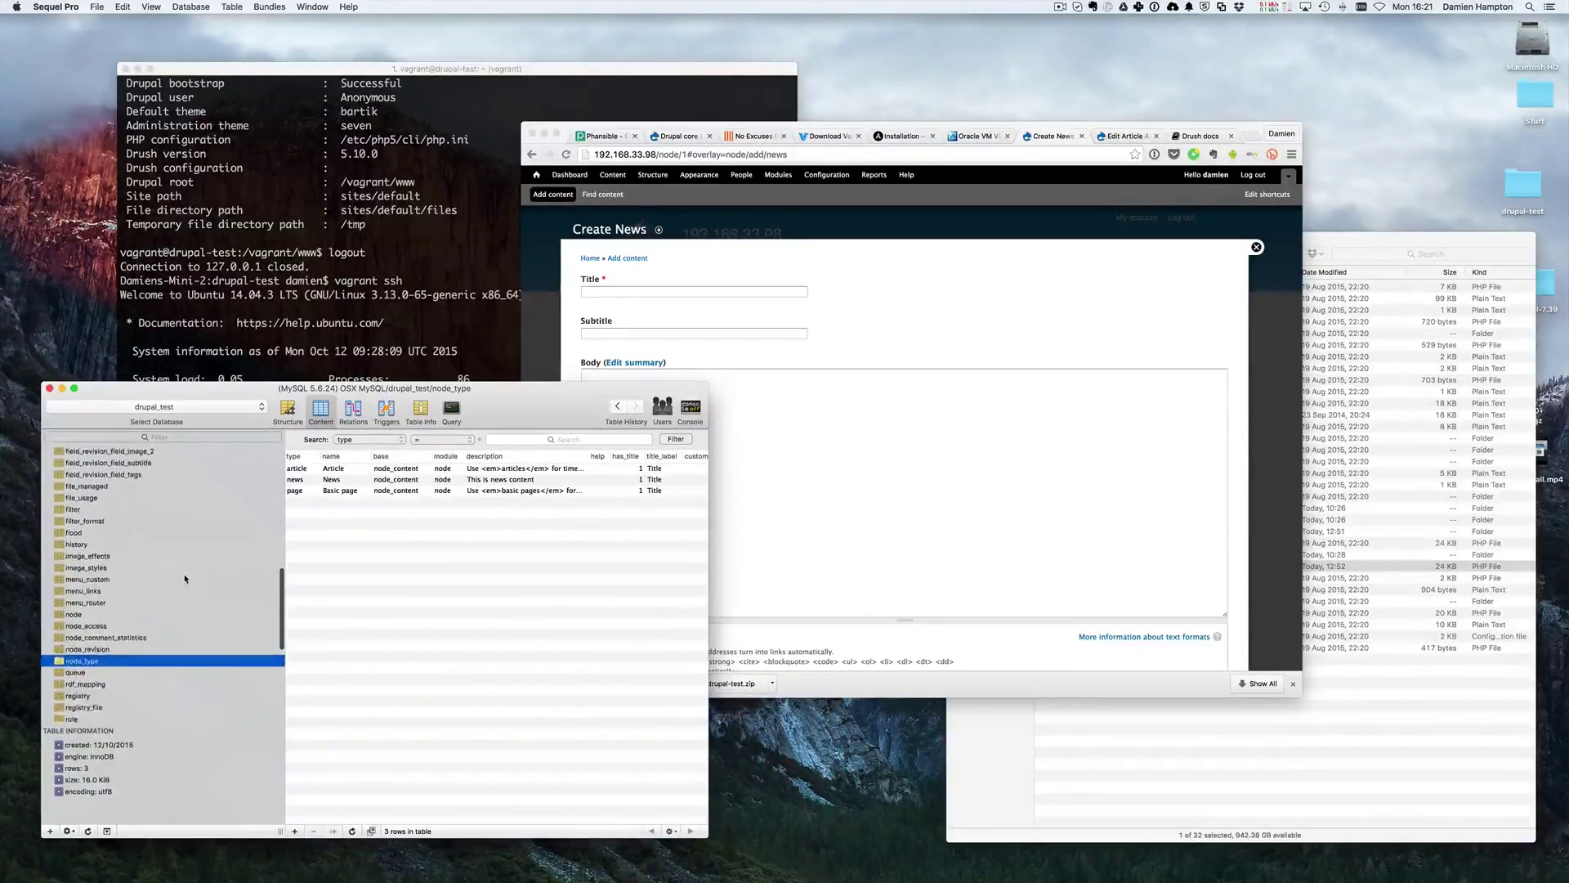
scroll(185, 579, "up", 4)
scroll(184, 578, "up", 4)
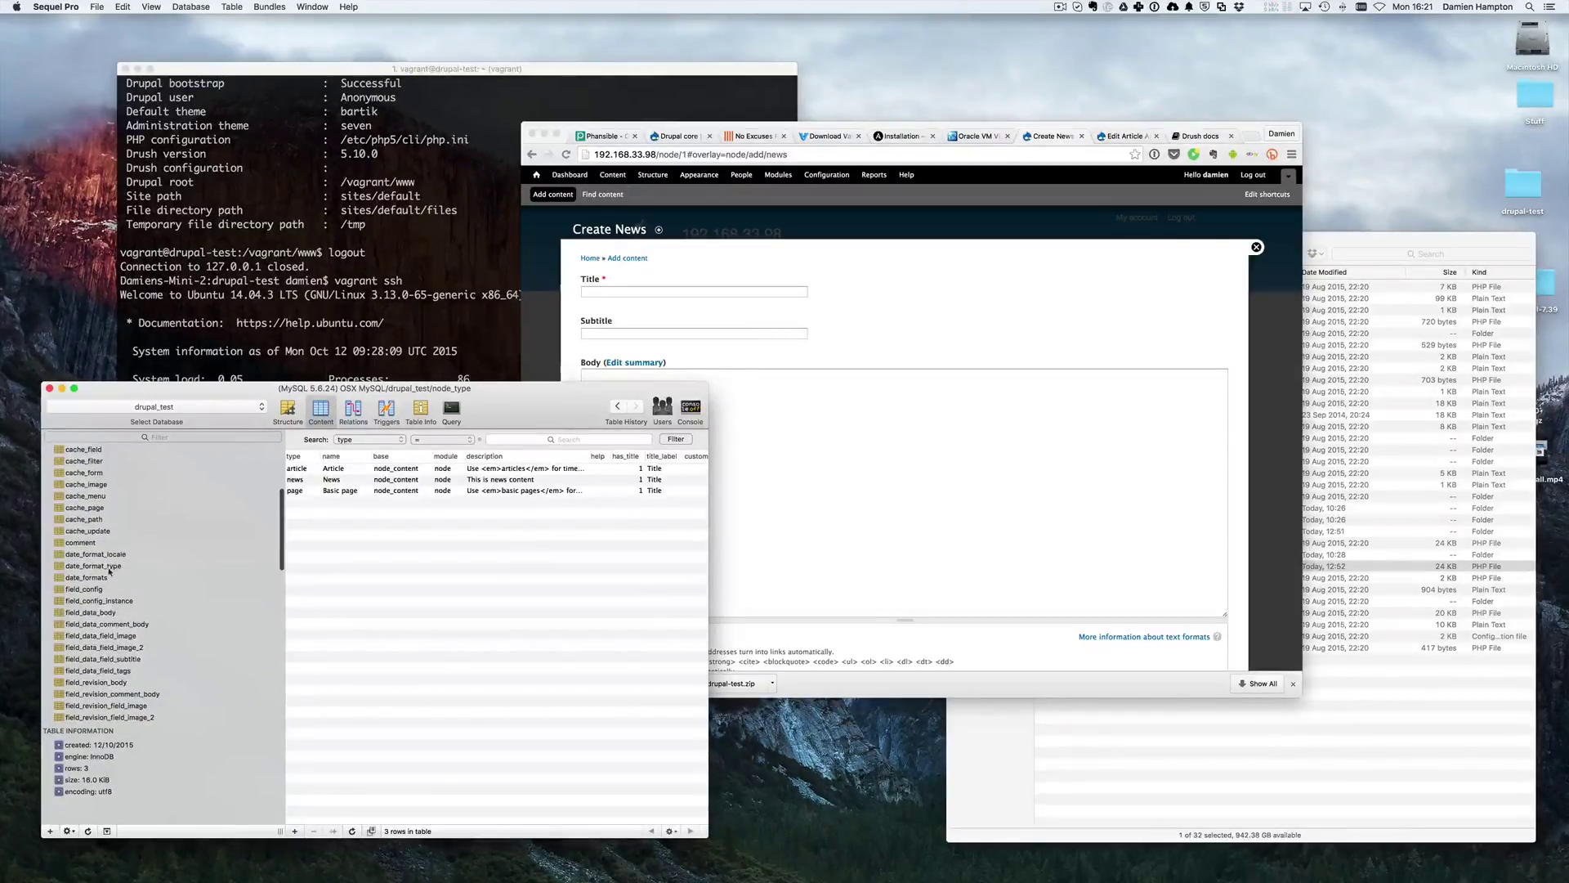
scroll(107, 571, "down", 7)
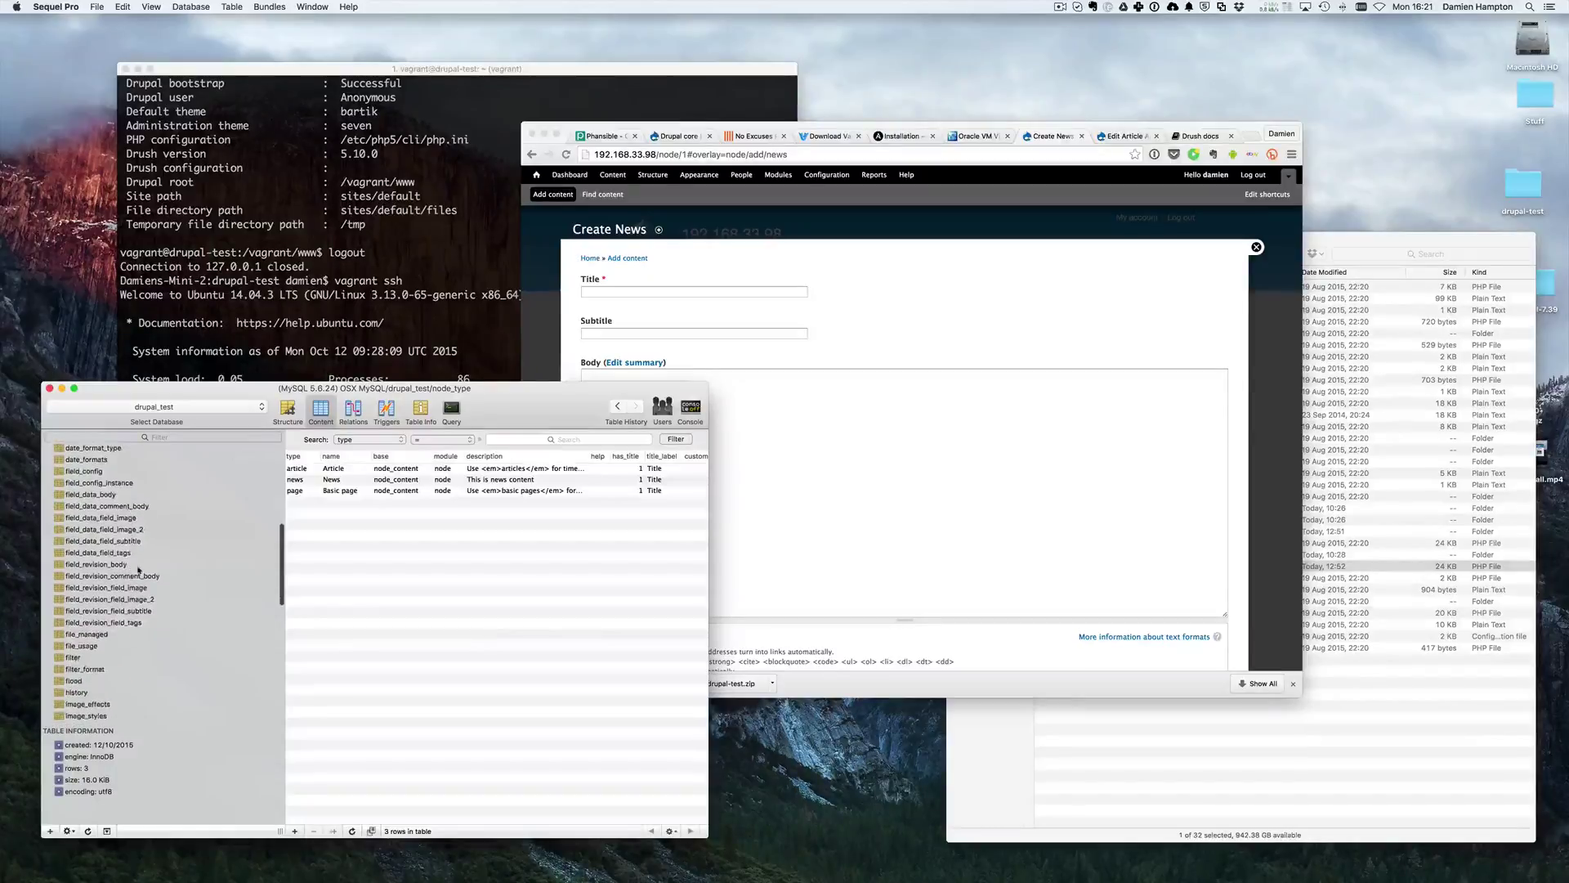
scroll(123, 613, "up", 4)
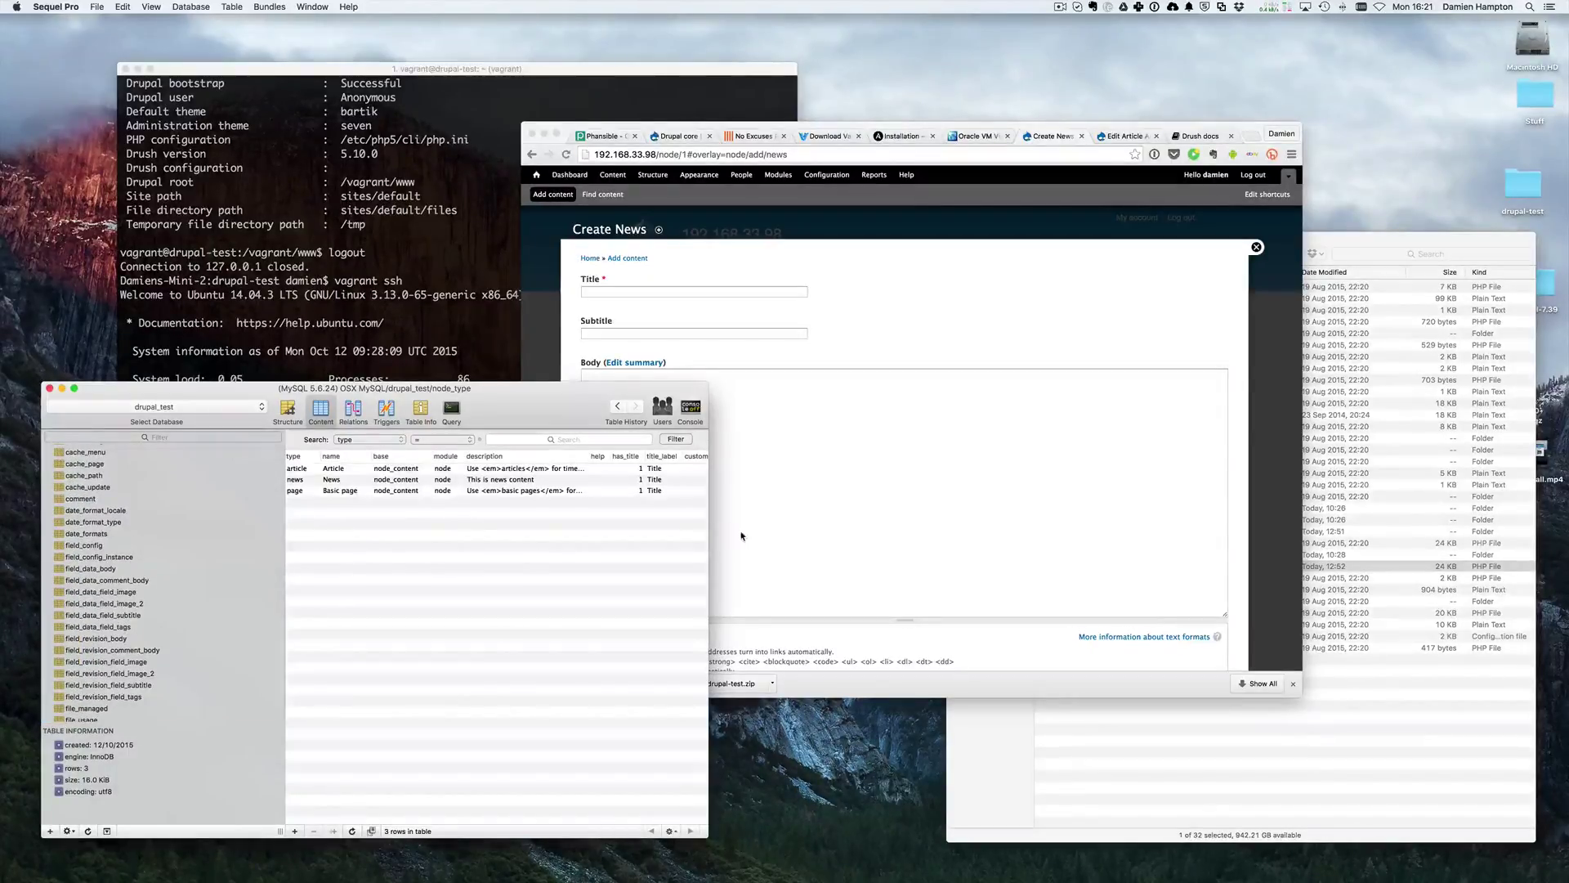
left_click(1088, 456)
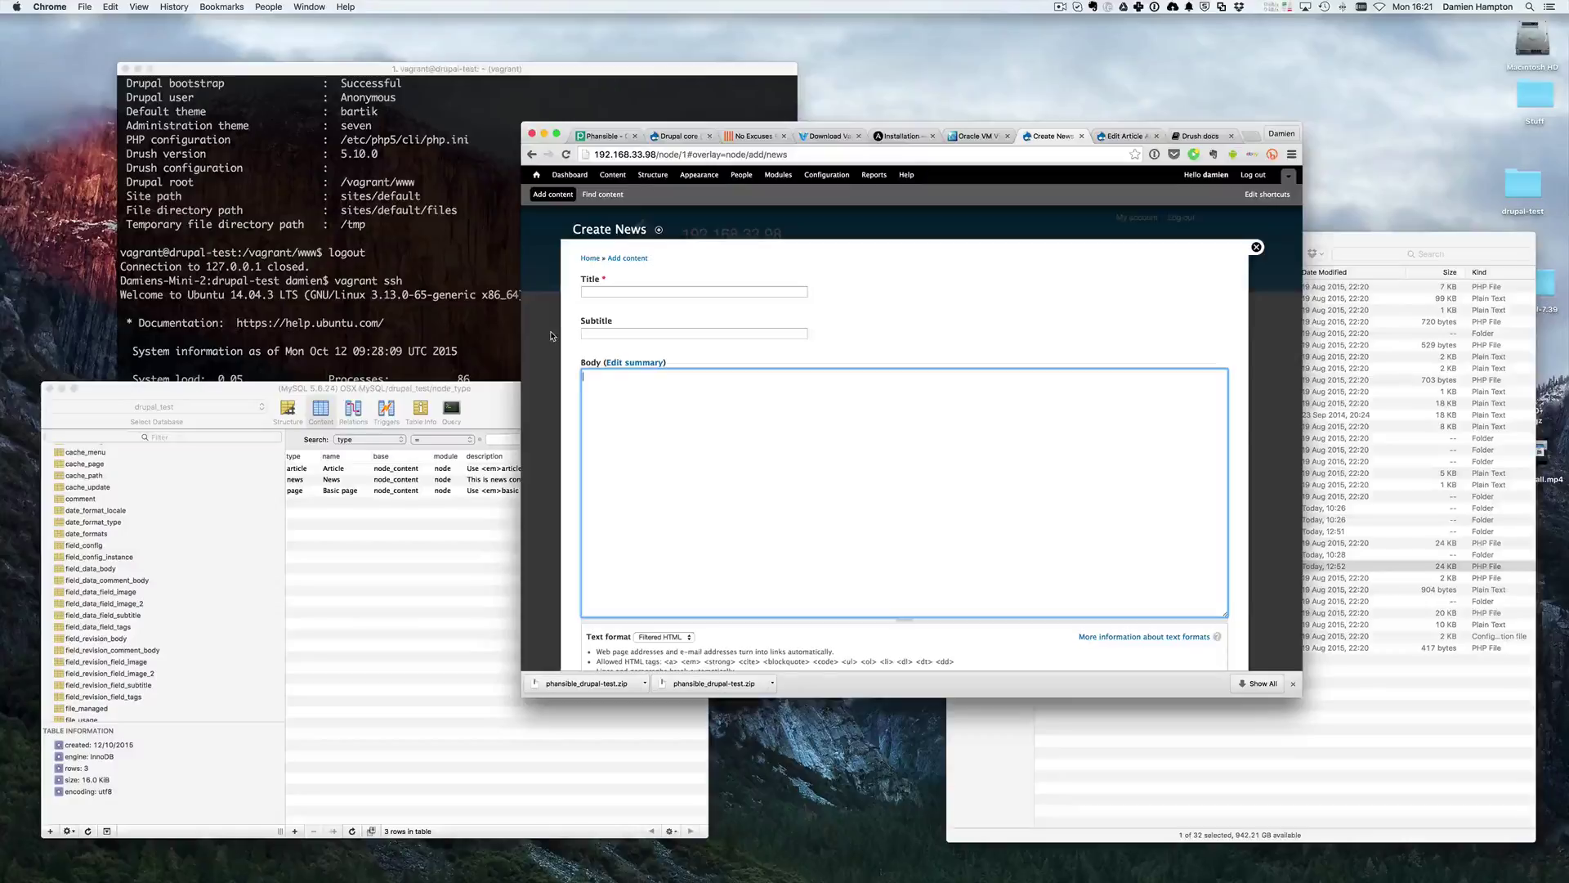
- Put the cursor in the Subtitle field of the empty Create News form
left_click(654, 334)
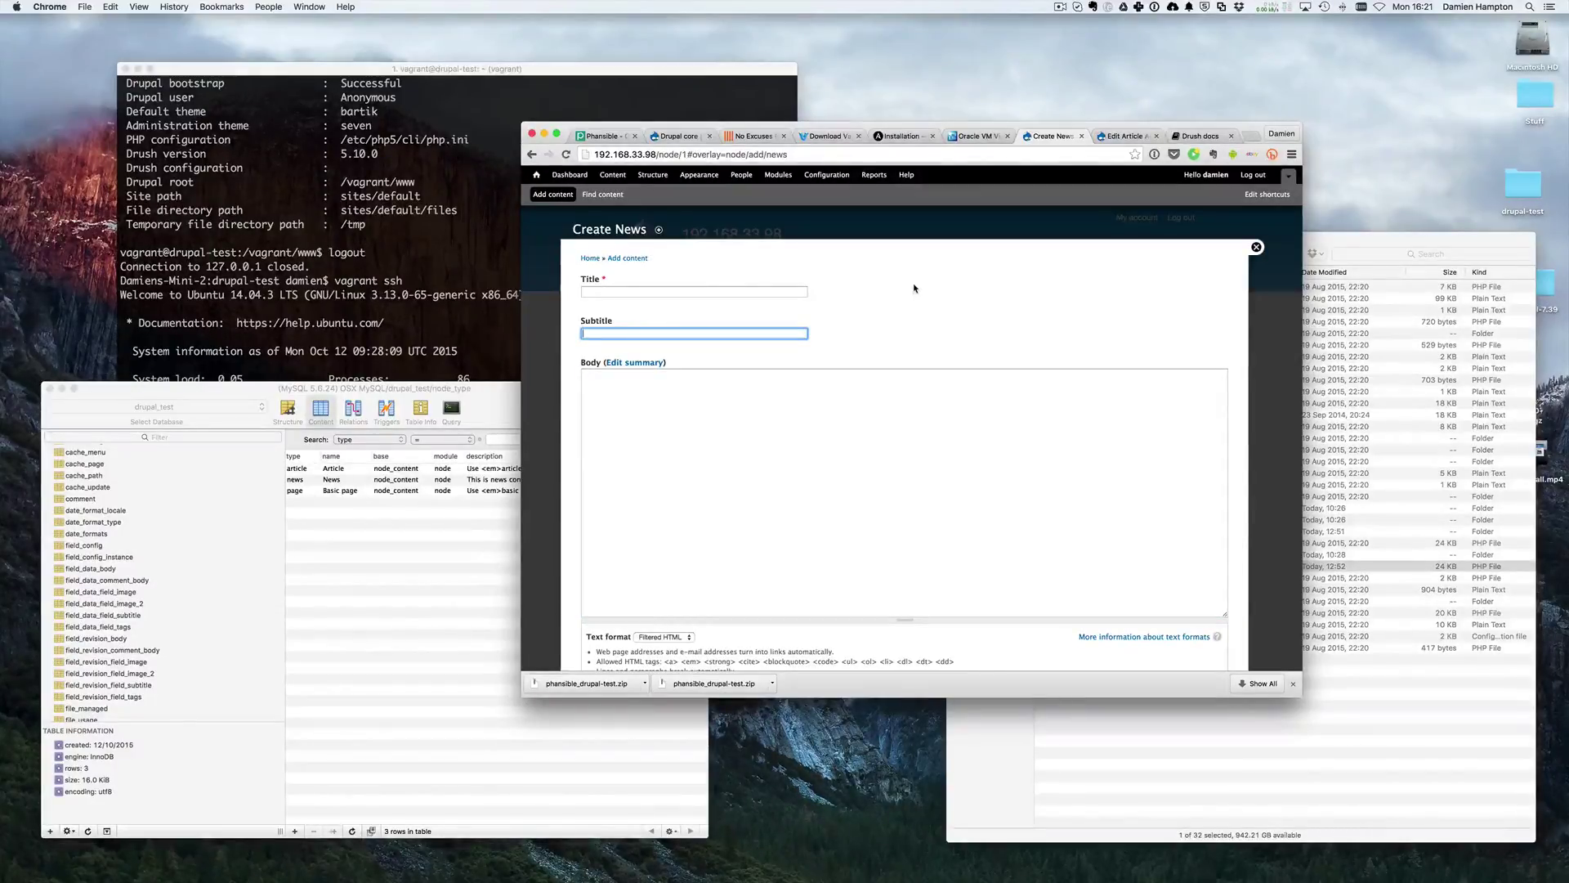
- In a new tab, search Google for 'drupal email field' and open the drupal.org Email Field page
key("super+t")
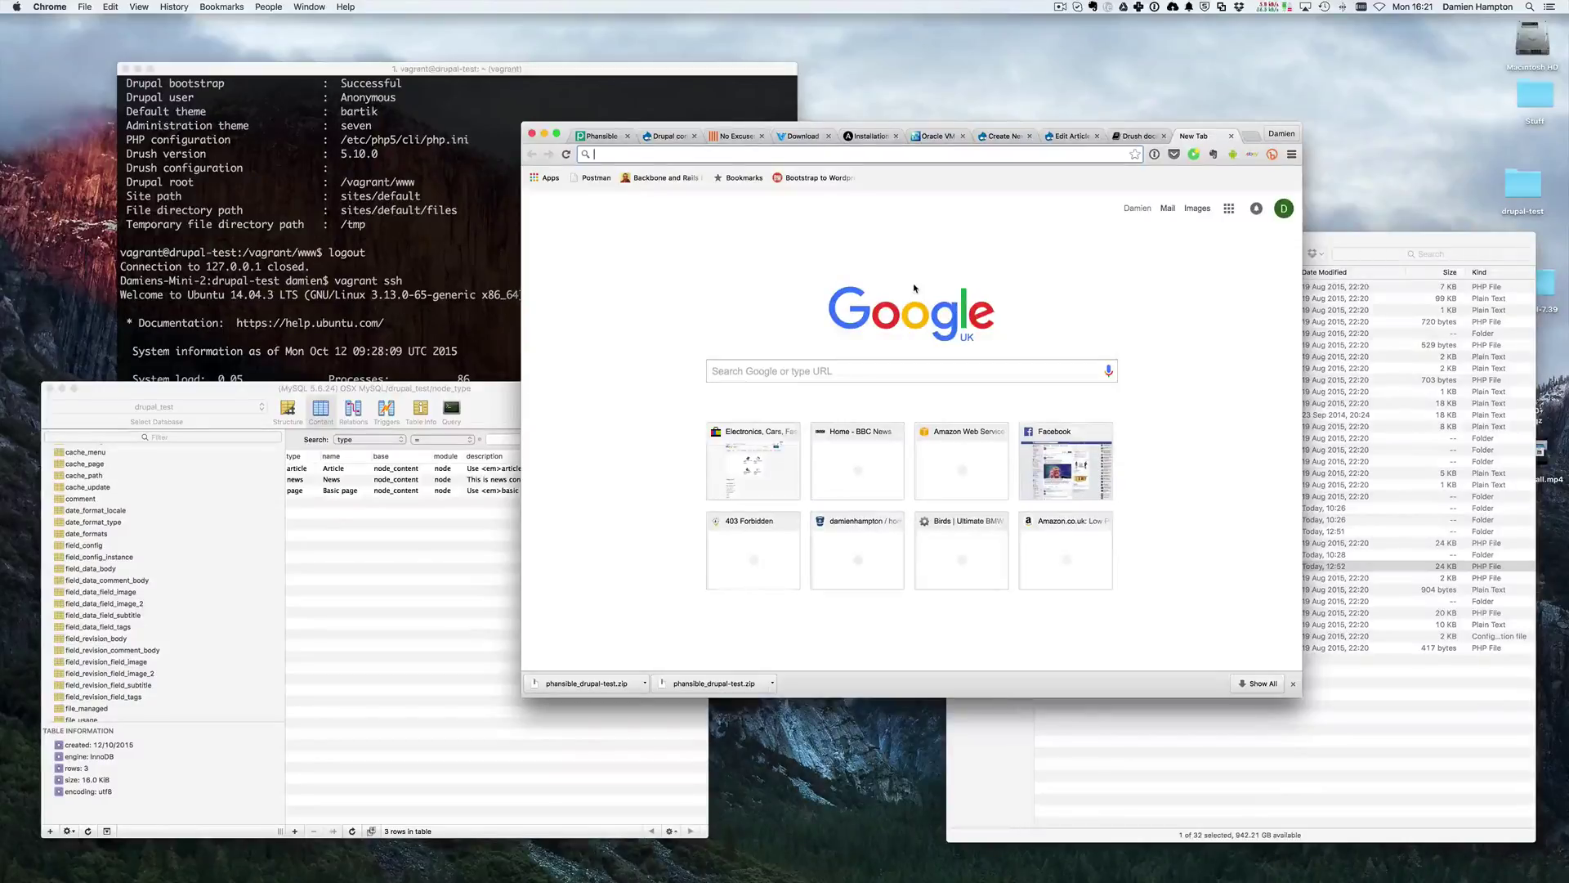
type("drupal email field")
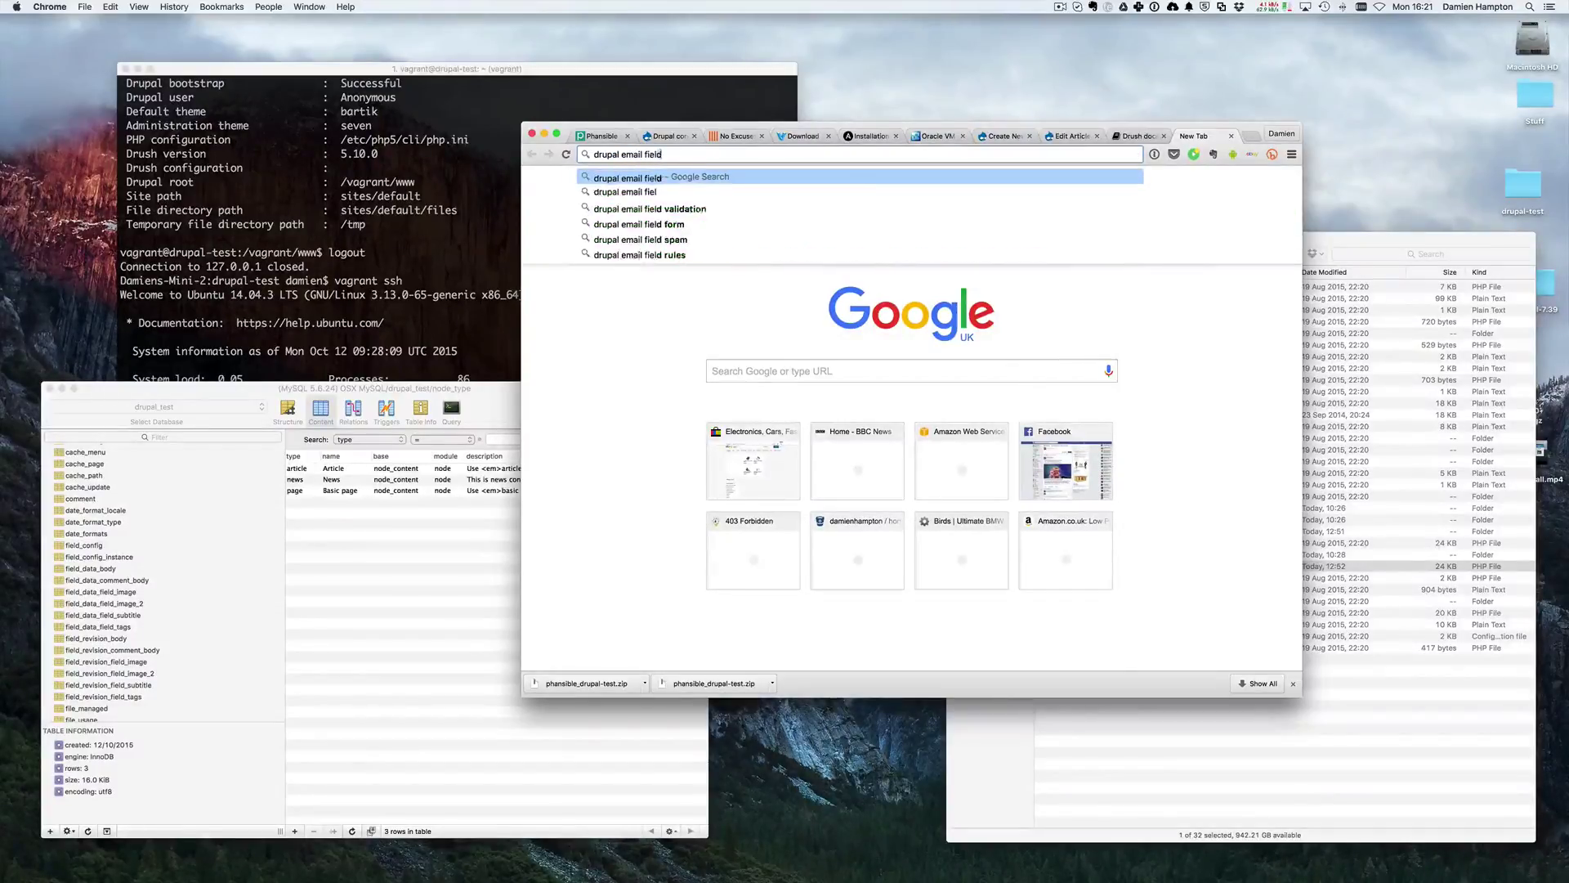
key("Return")
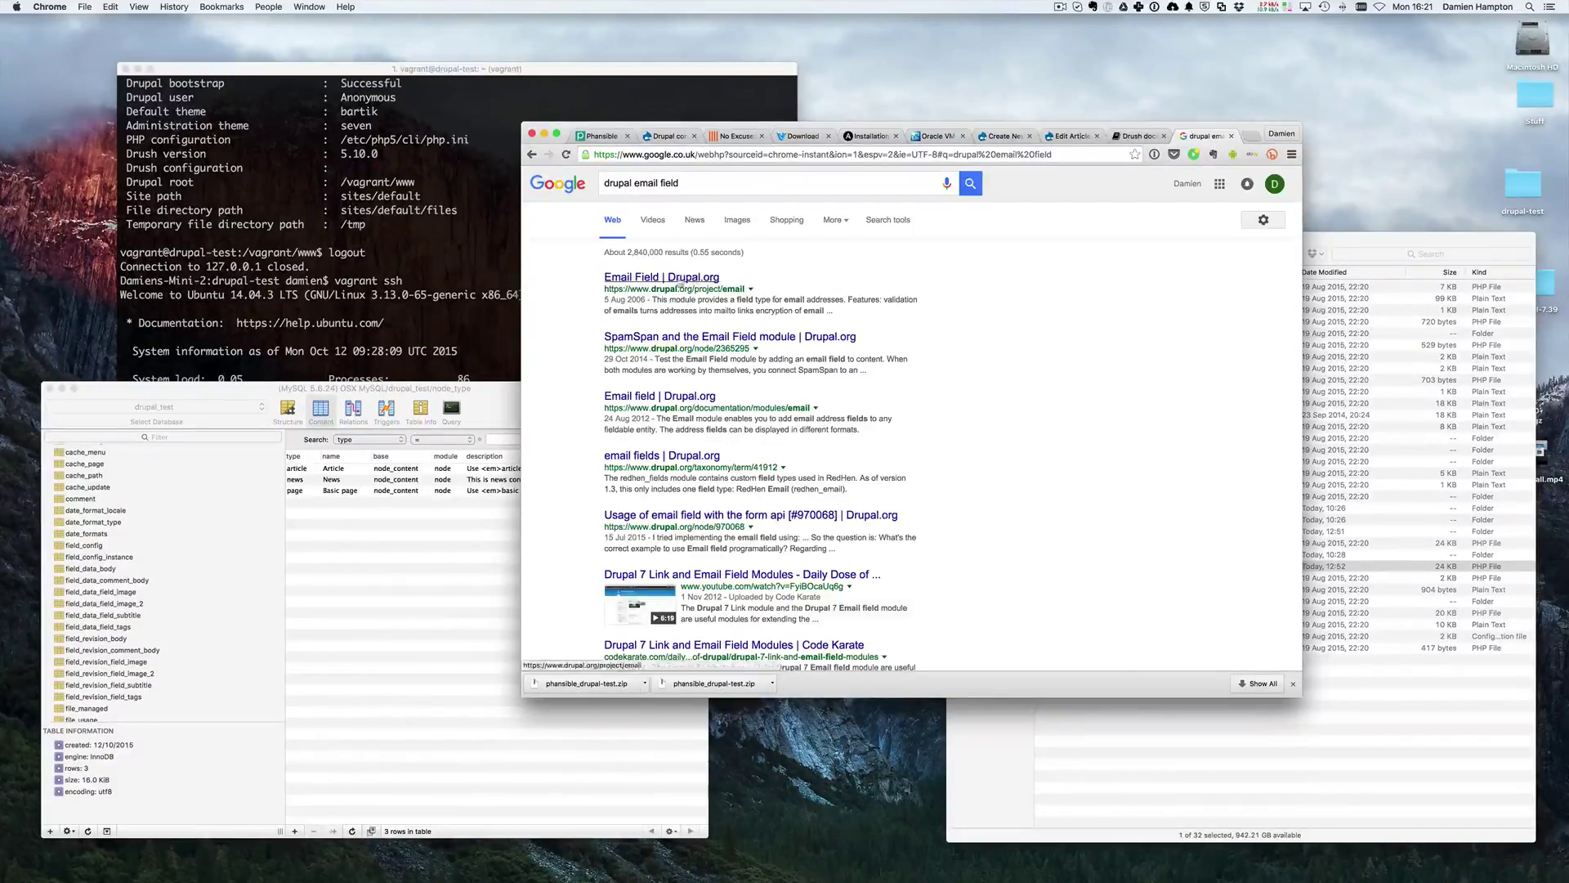
left_click(677, 281)
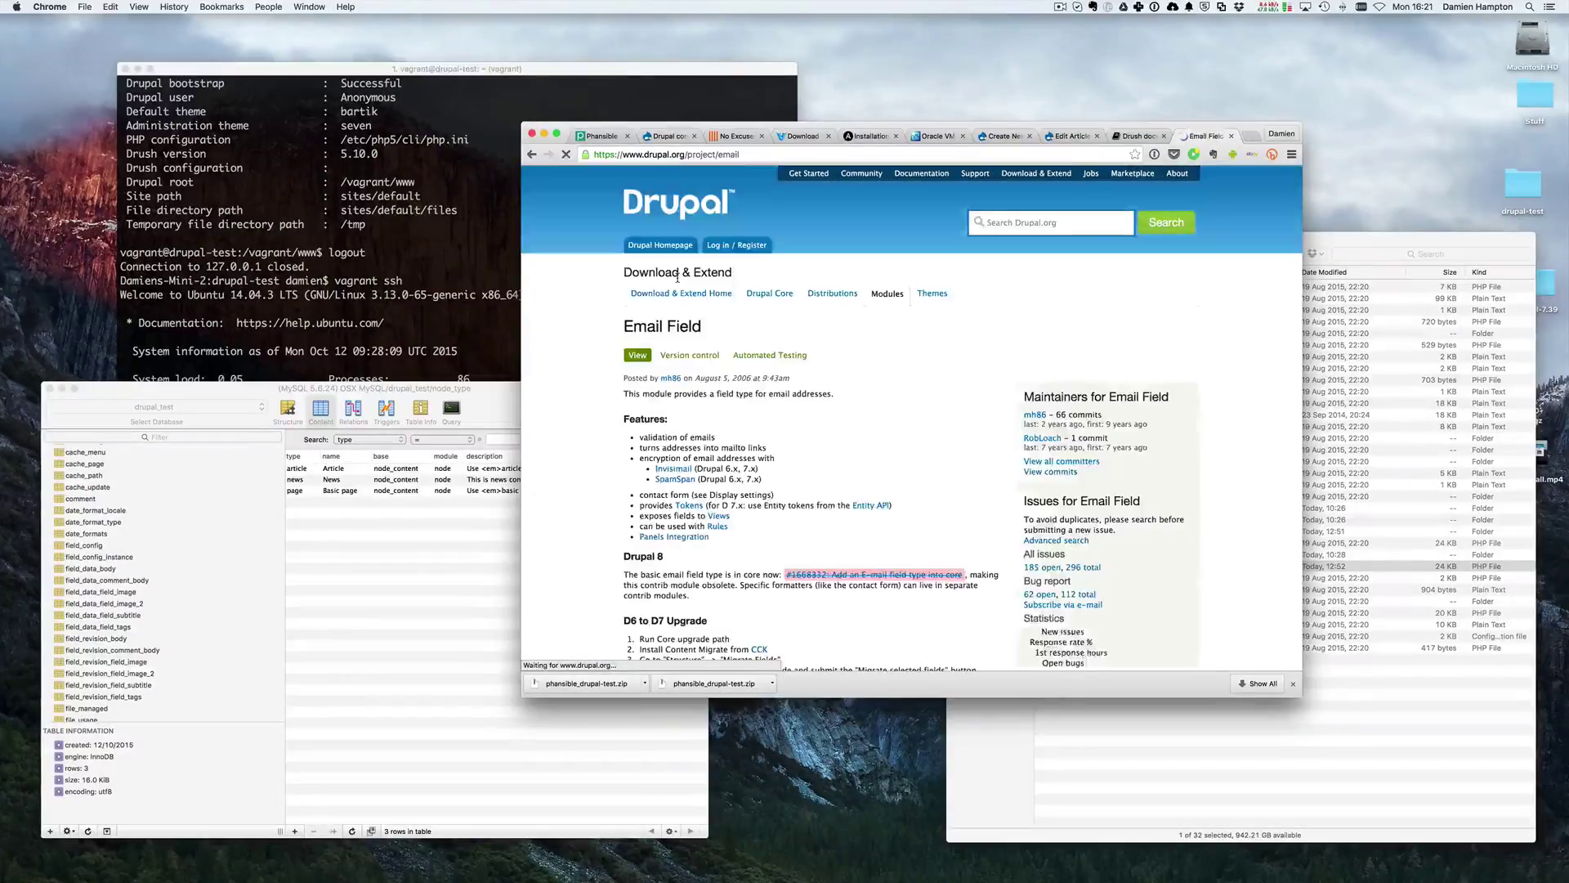
- Select the module name 'email' in the project page's address, then switch to iTerm
scroll(776, 480, "down", 10)
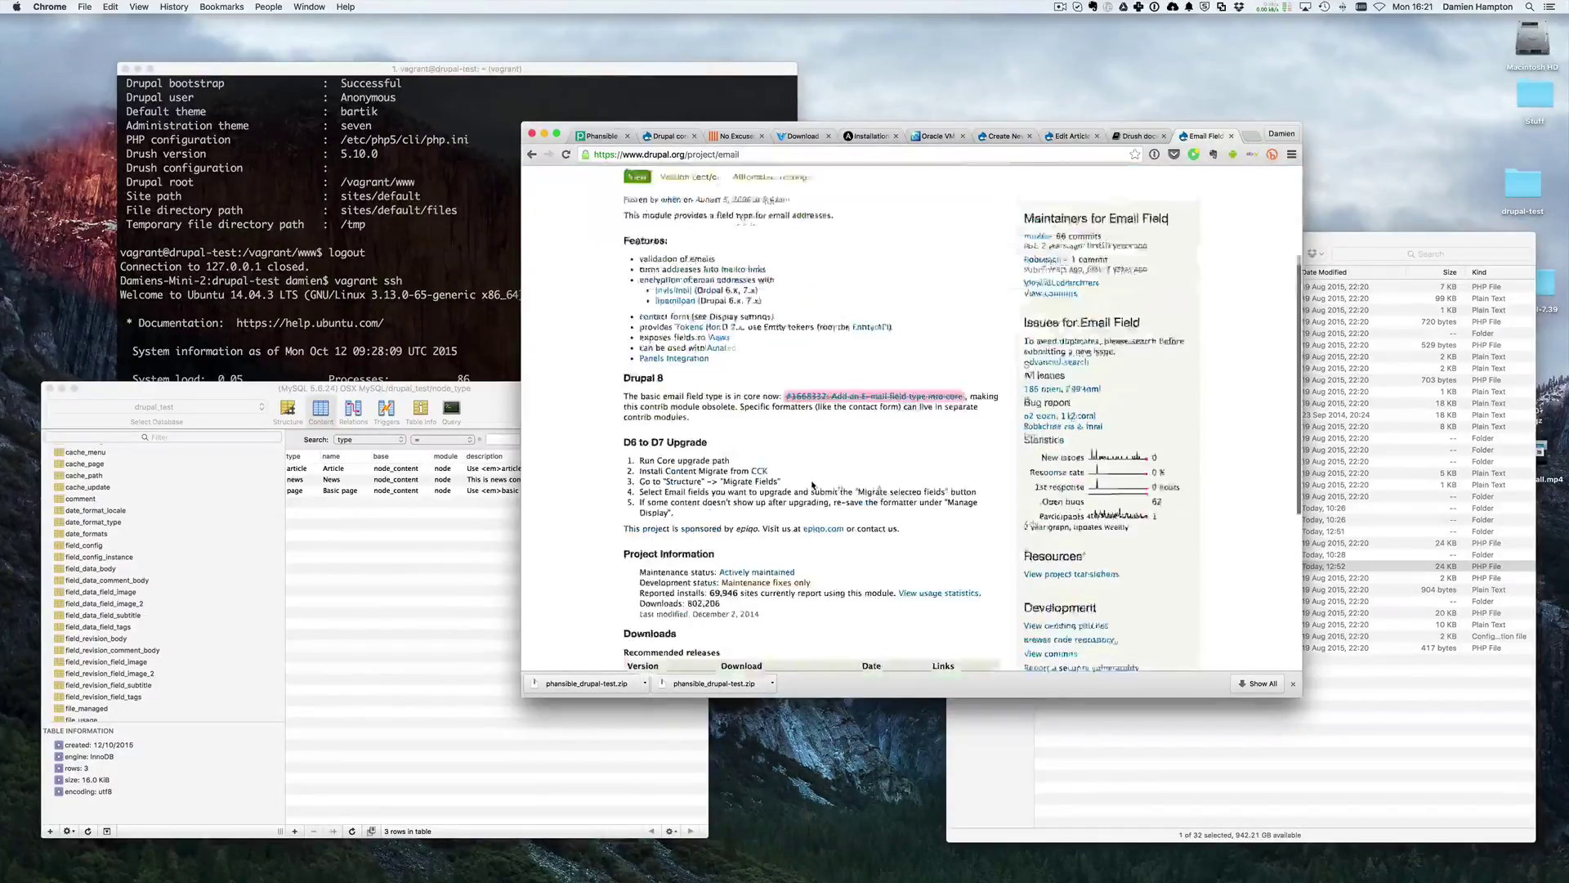
scroll(777, 479, "up", 2)
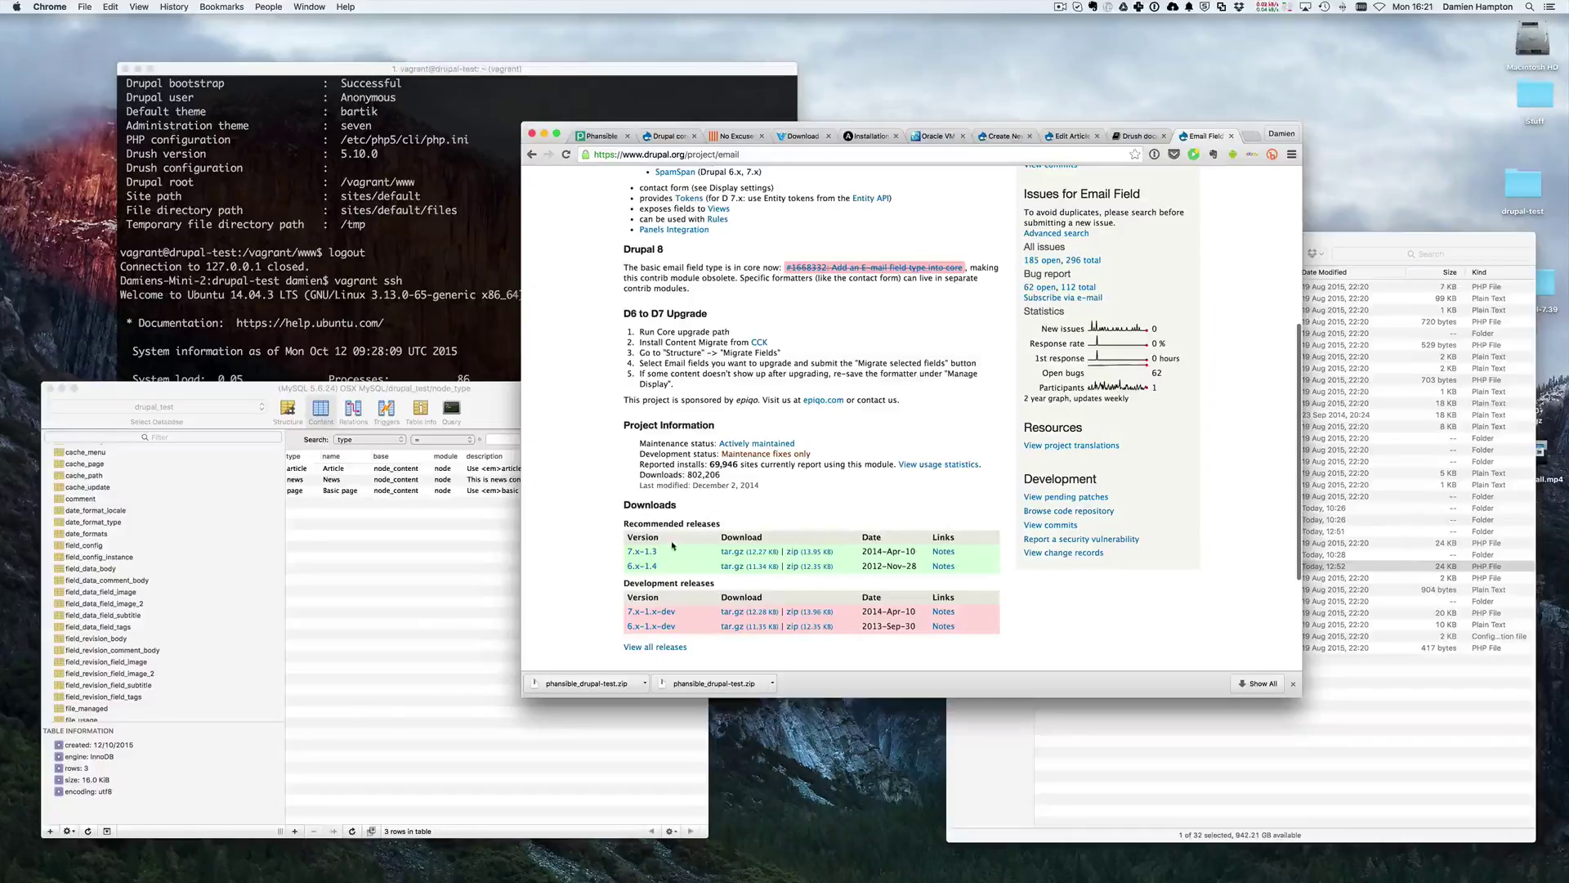
scroll(672, 545, "up", 6)
double_click(728, 154)
left_click(316, 280)
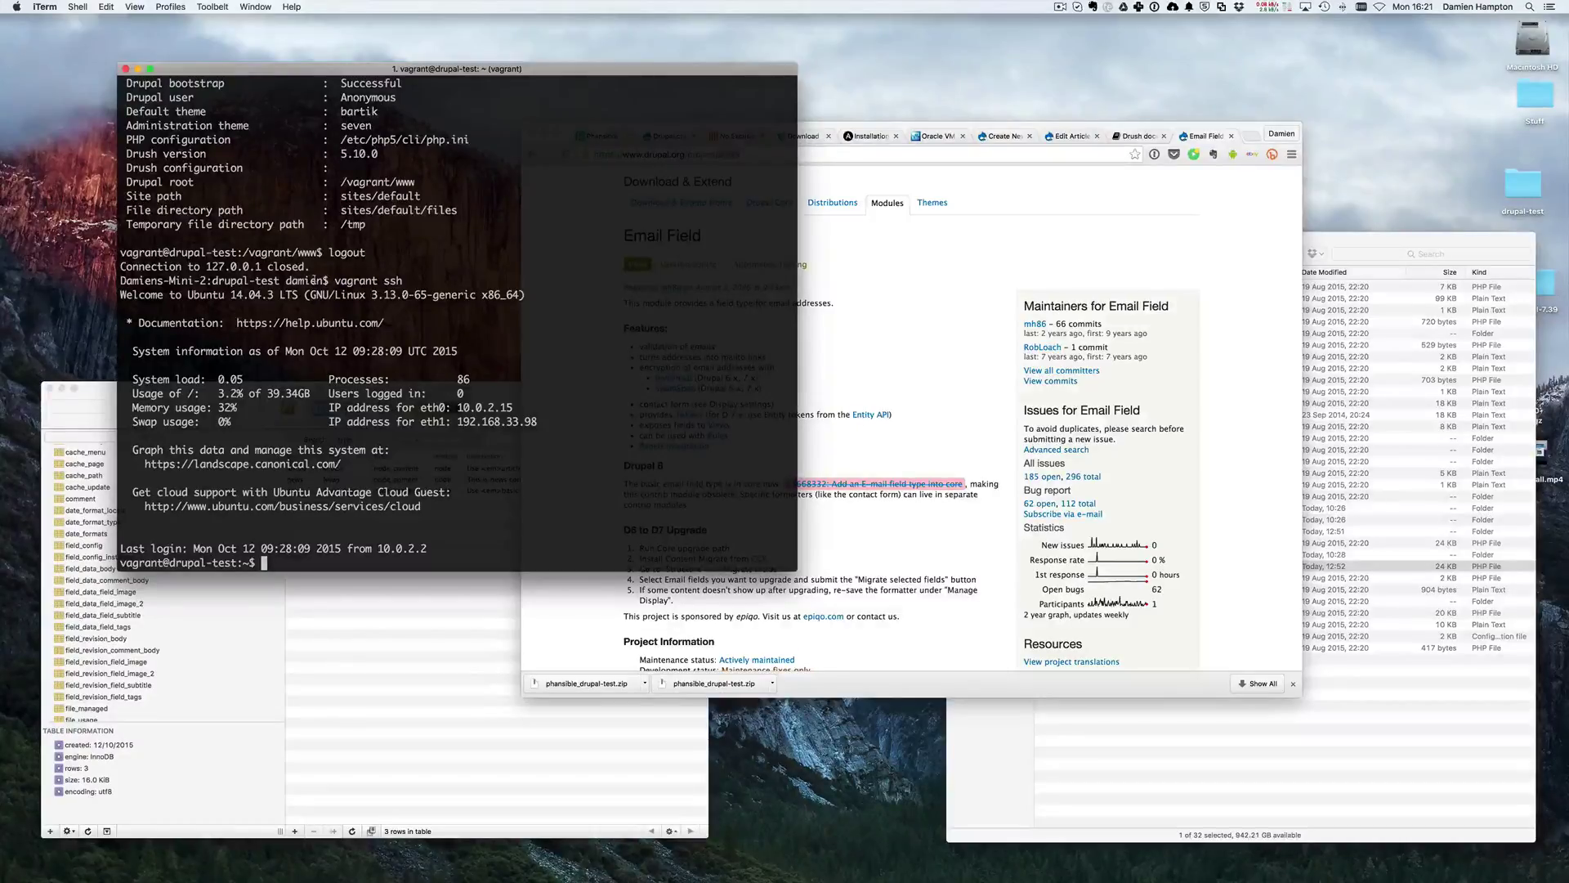
- Run drush to list its commands, then cd into /vagrant/www/
type("drush")
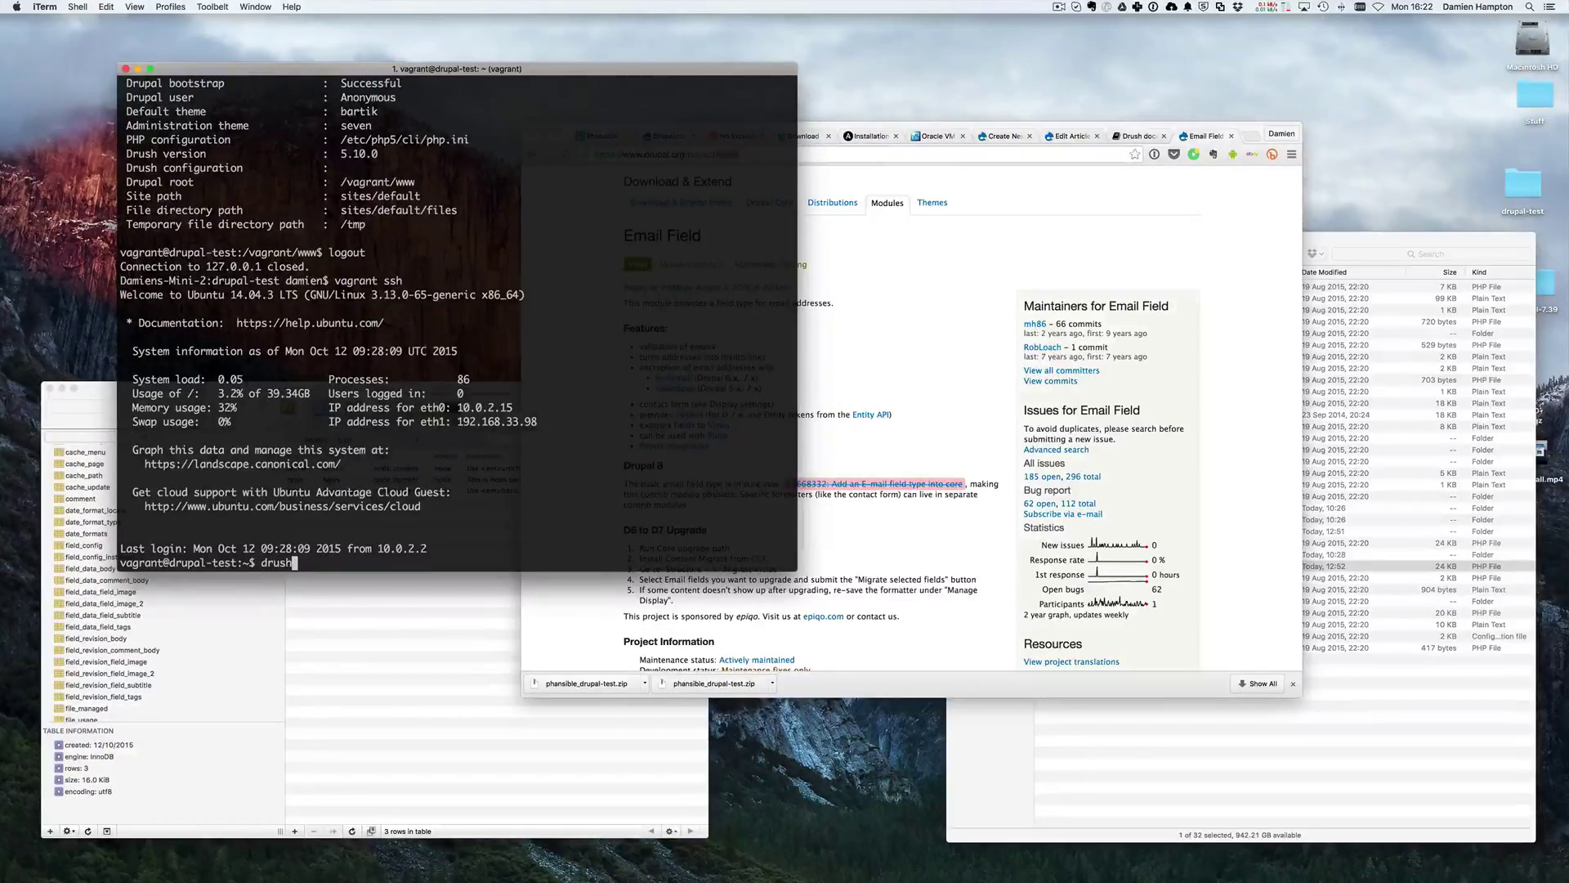
key("Return")
type("cd /va")
key("Tab")
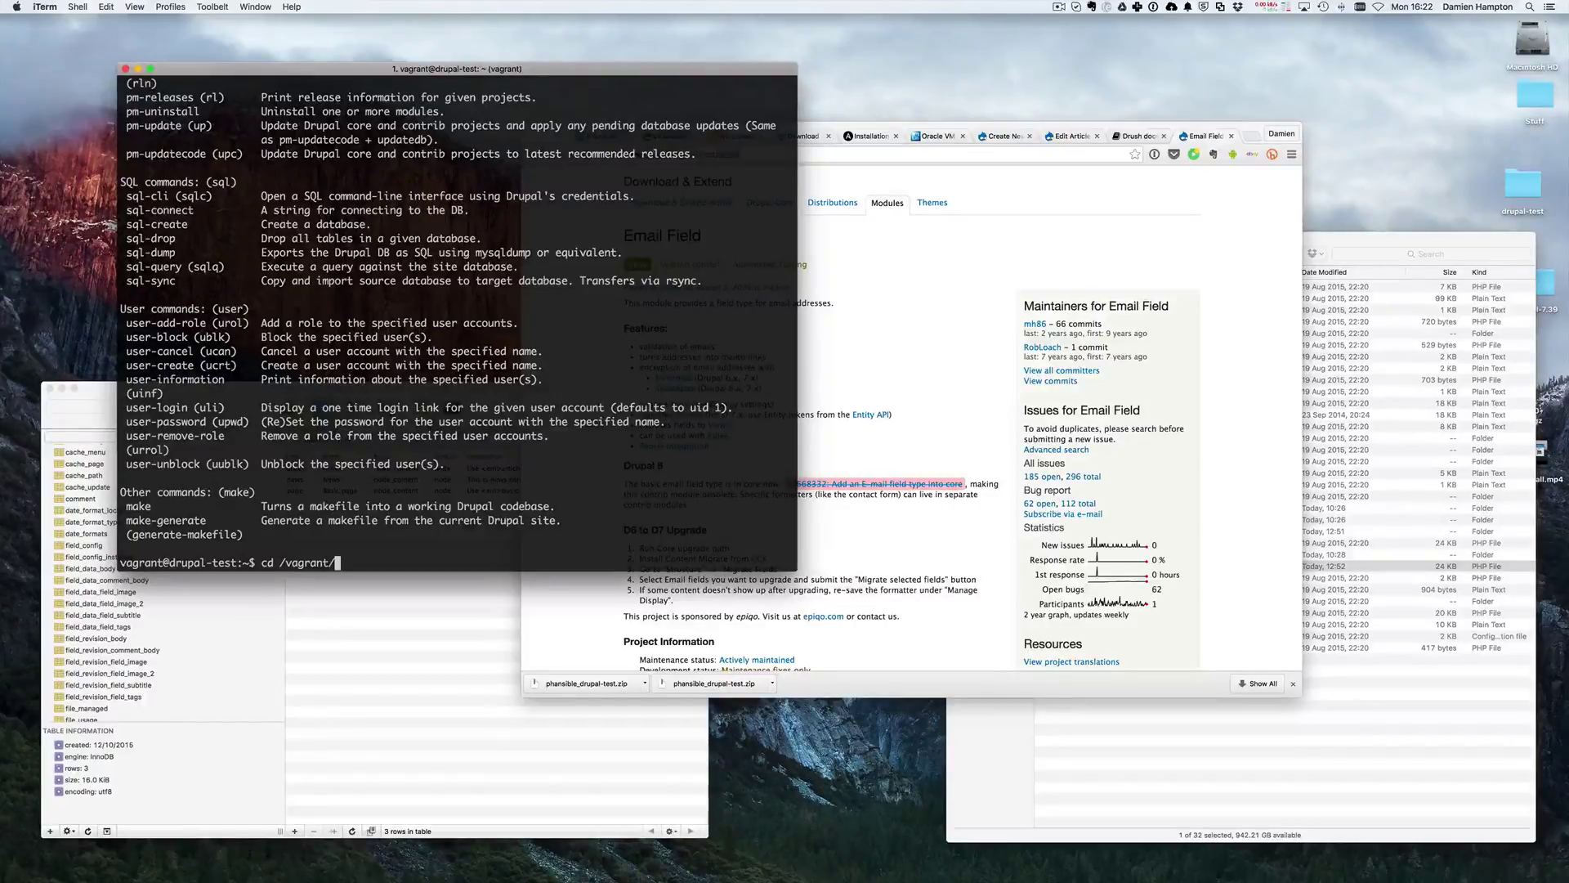
type("dru")
key("BackSpace")
key("BackSpace")
key("BackSpace")
type("www/")
key("Return")
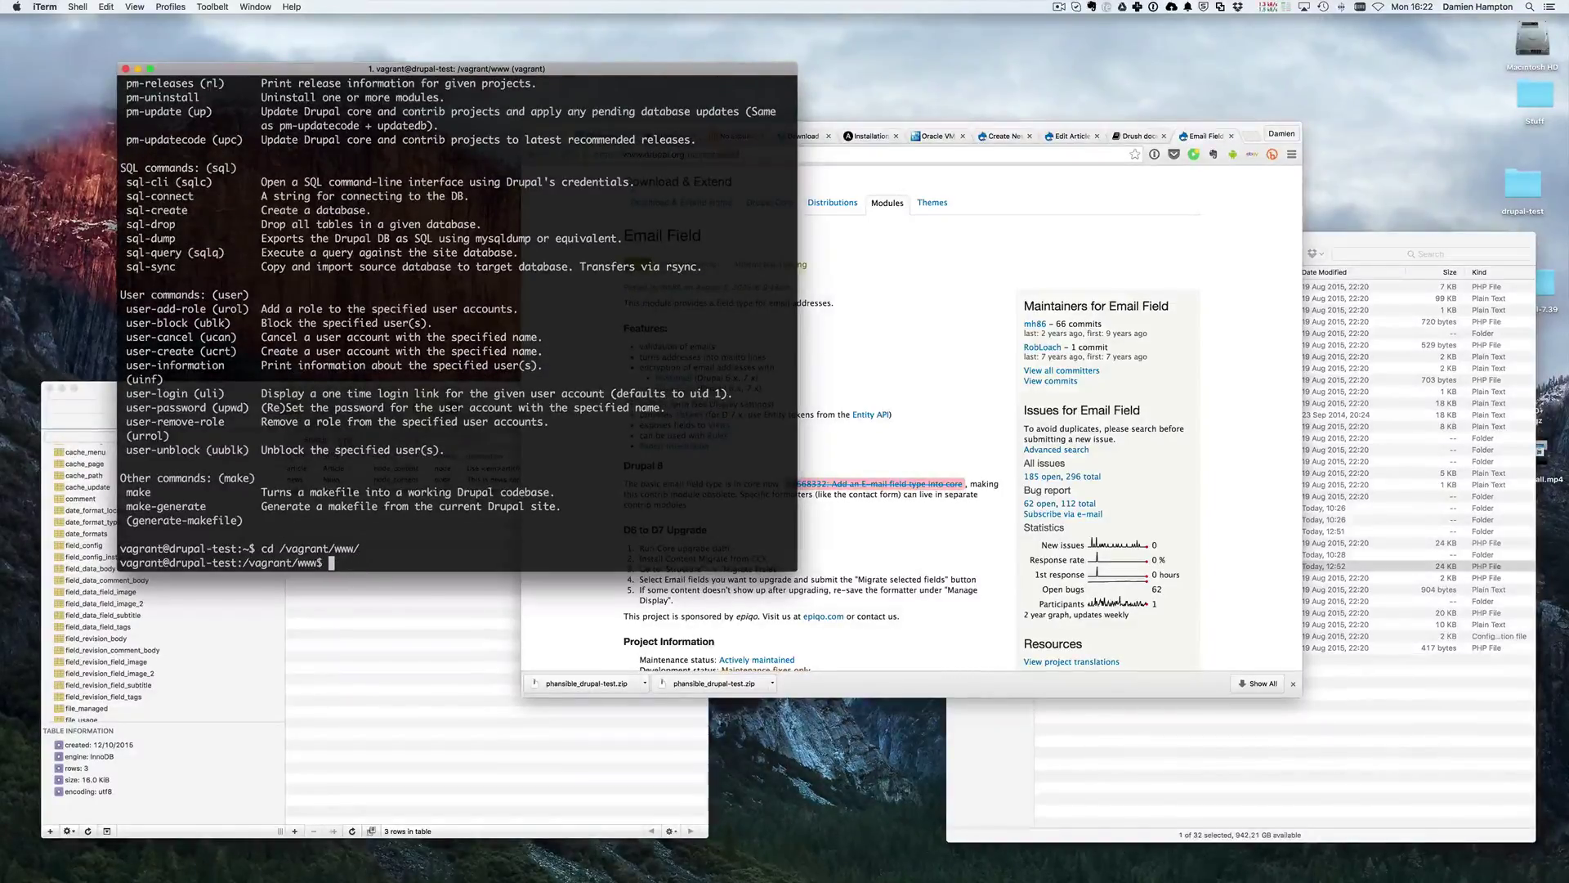
- List the Drupal root with ls -la and check the site with drush status
type("ls -la")
key("Return")
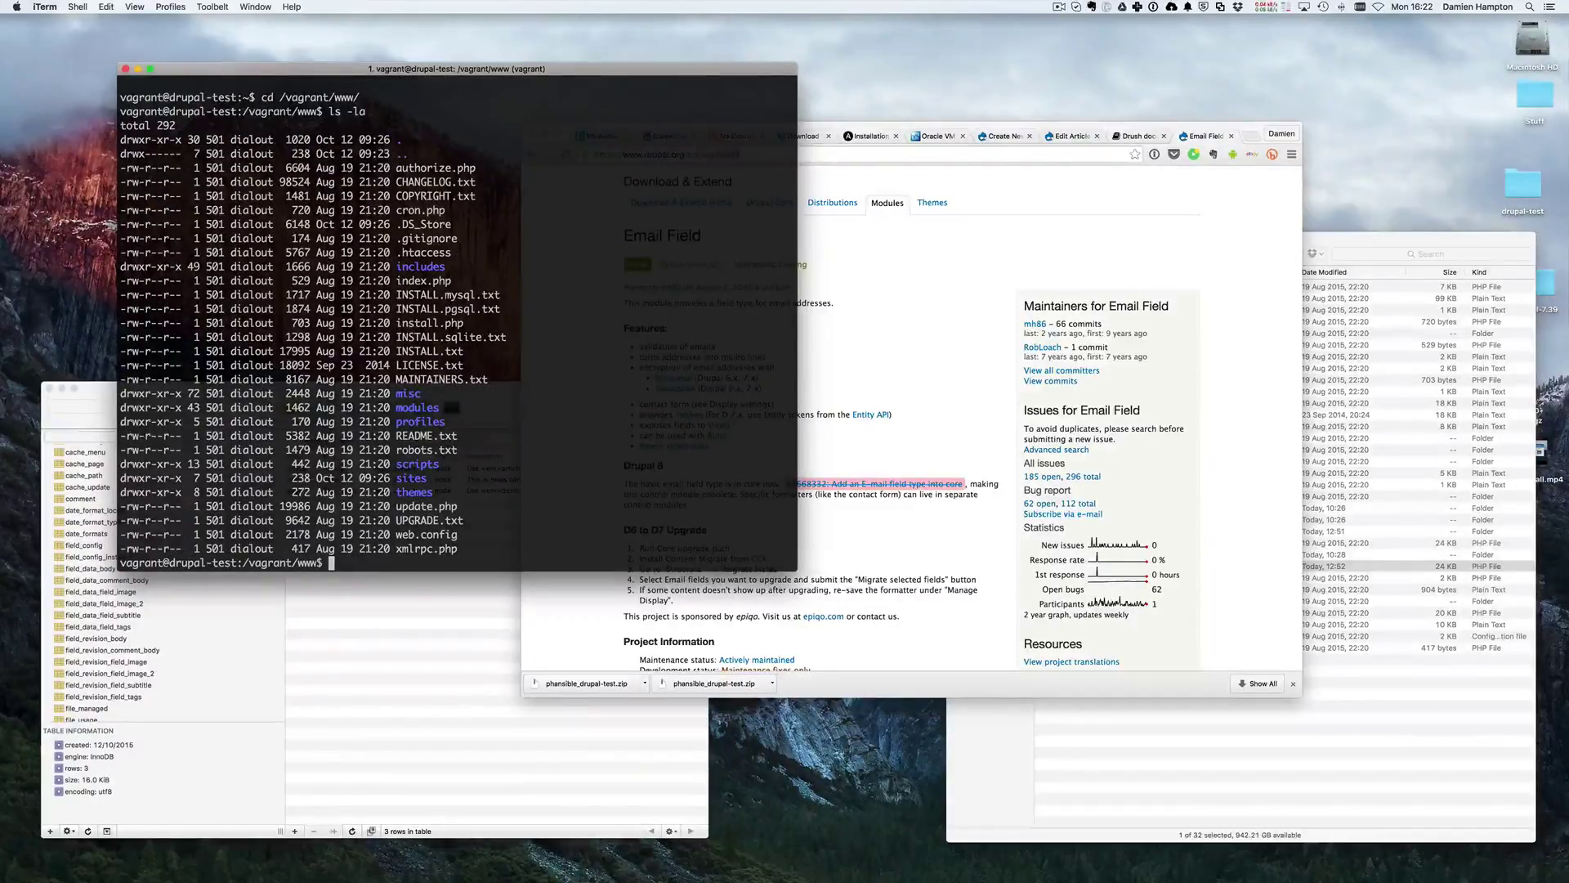
type("drush status")
key("Return")
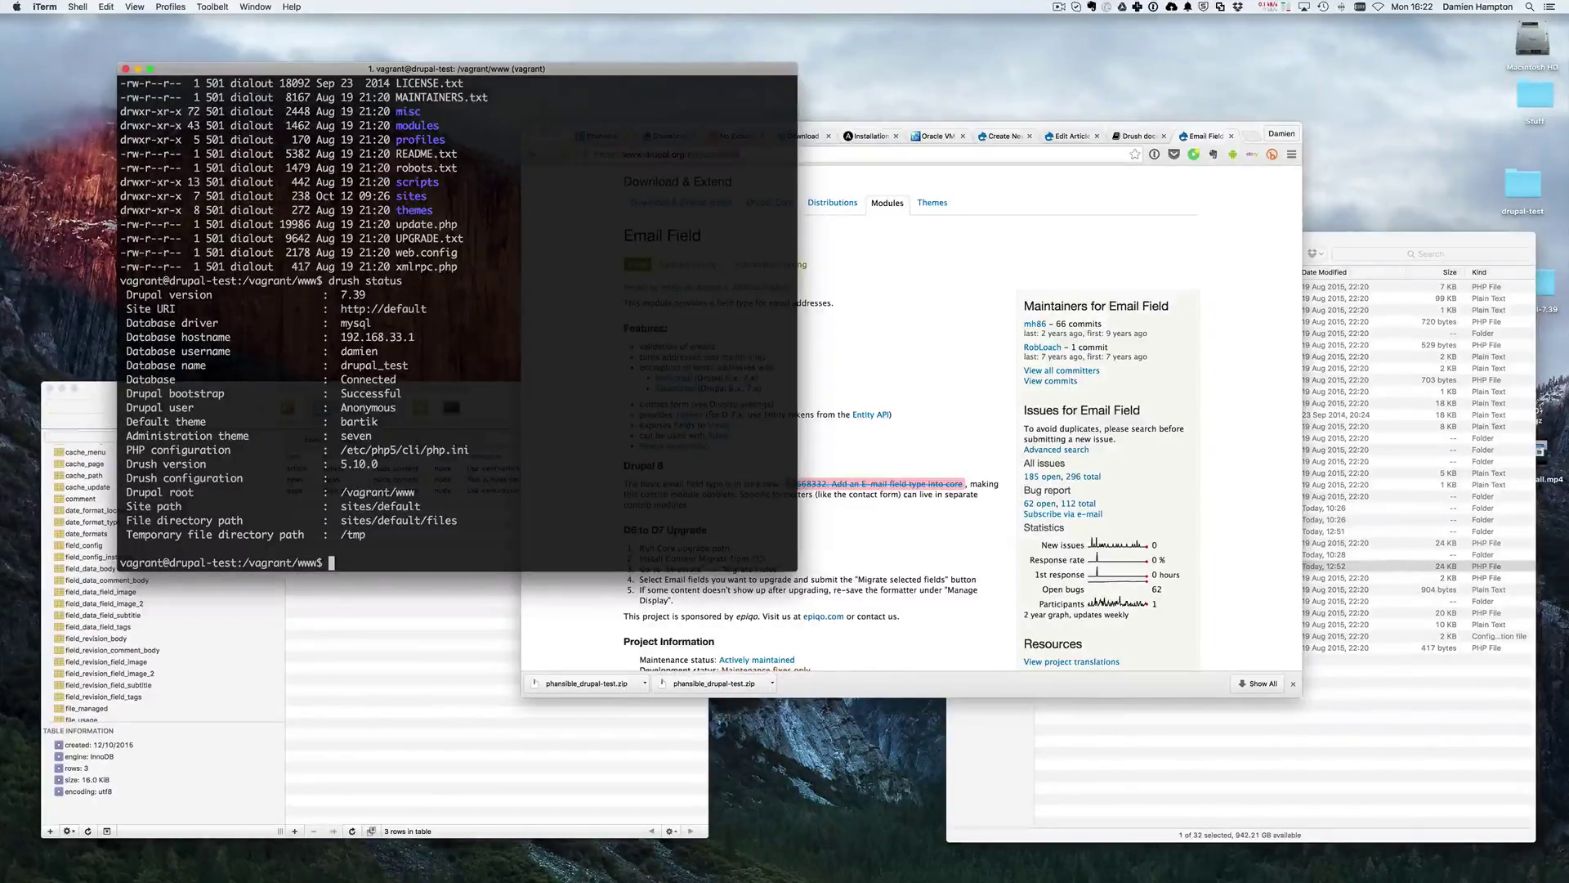
- Rerun drush and select the pm-enable (en) line in its command list
type("drush")
key("Return")
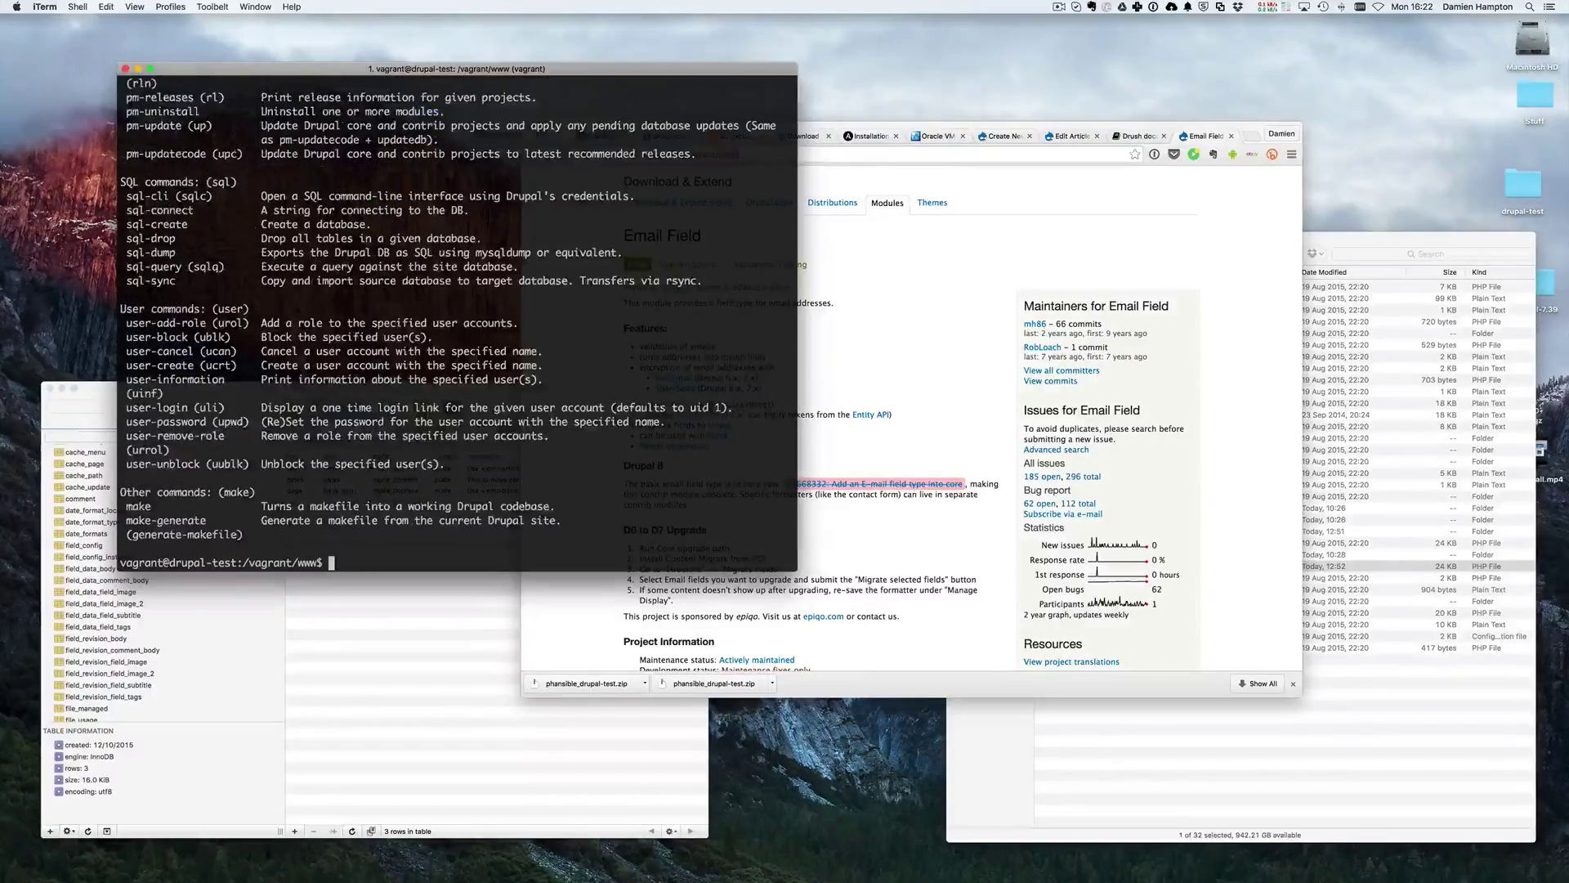
scroll(296, 254, "up", 8)
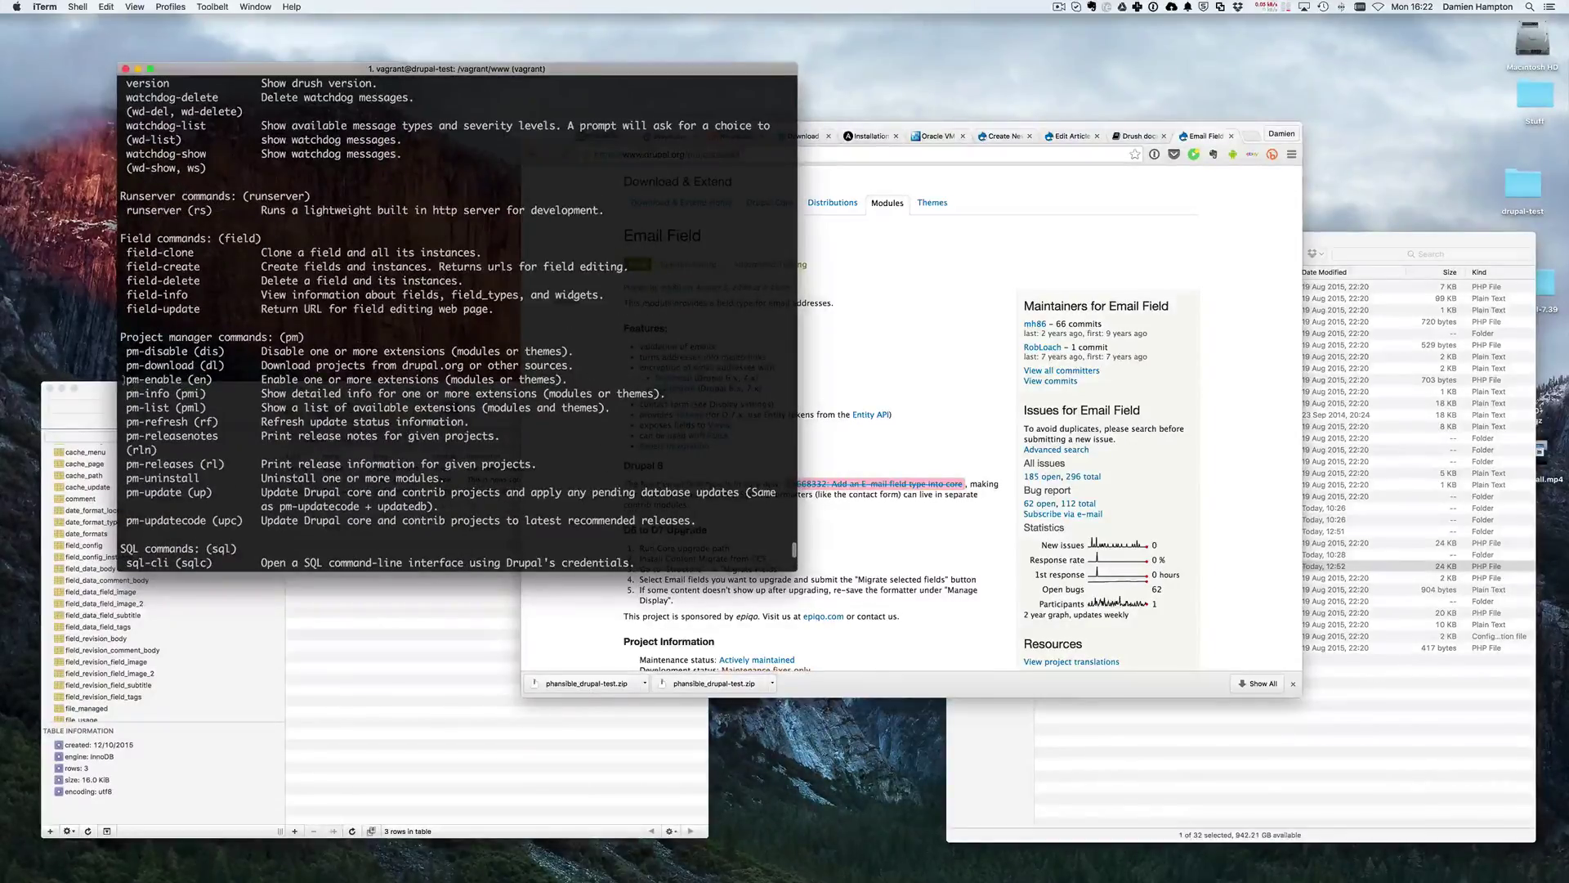
left_click_drag(125, 378, 227, 378)
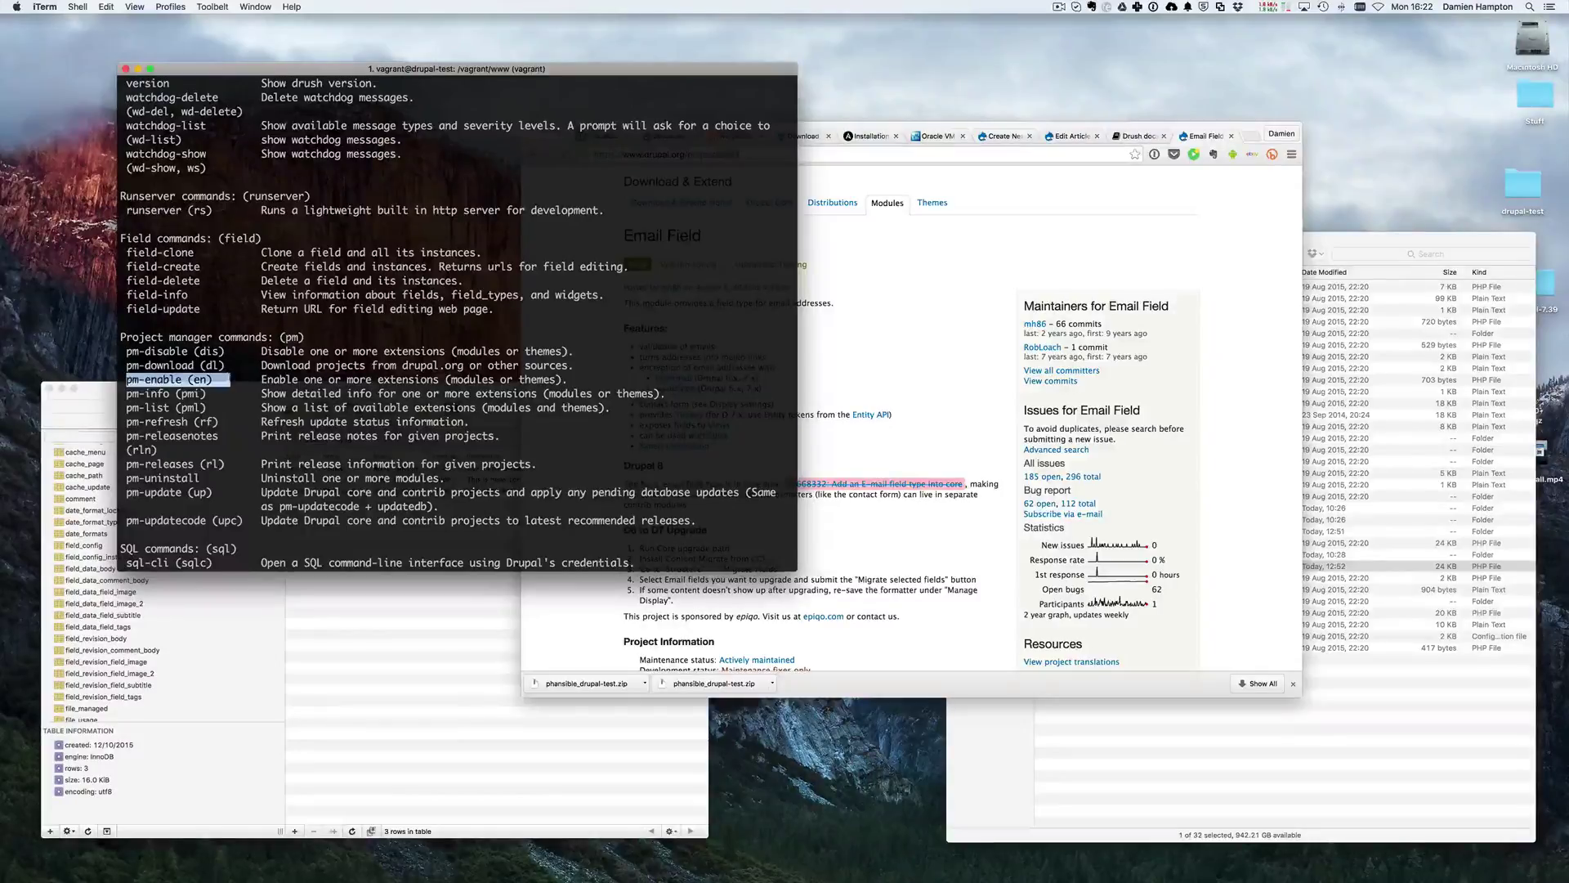
left_click_drag(127, 366, 572, 379)
- Copy the module's machine name 'email' from the Email Field page address
left_click(850, 284)
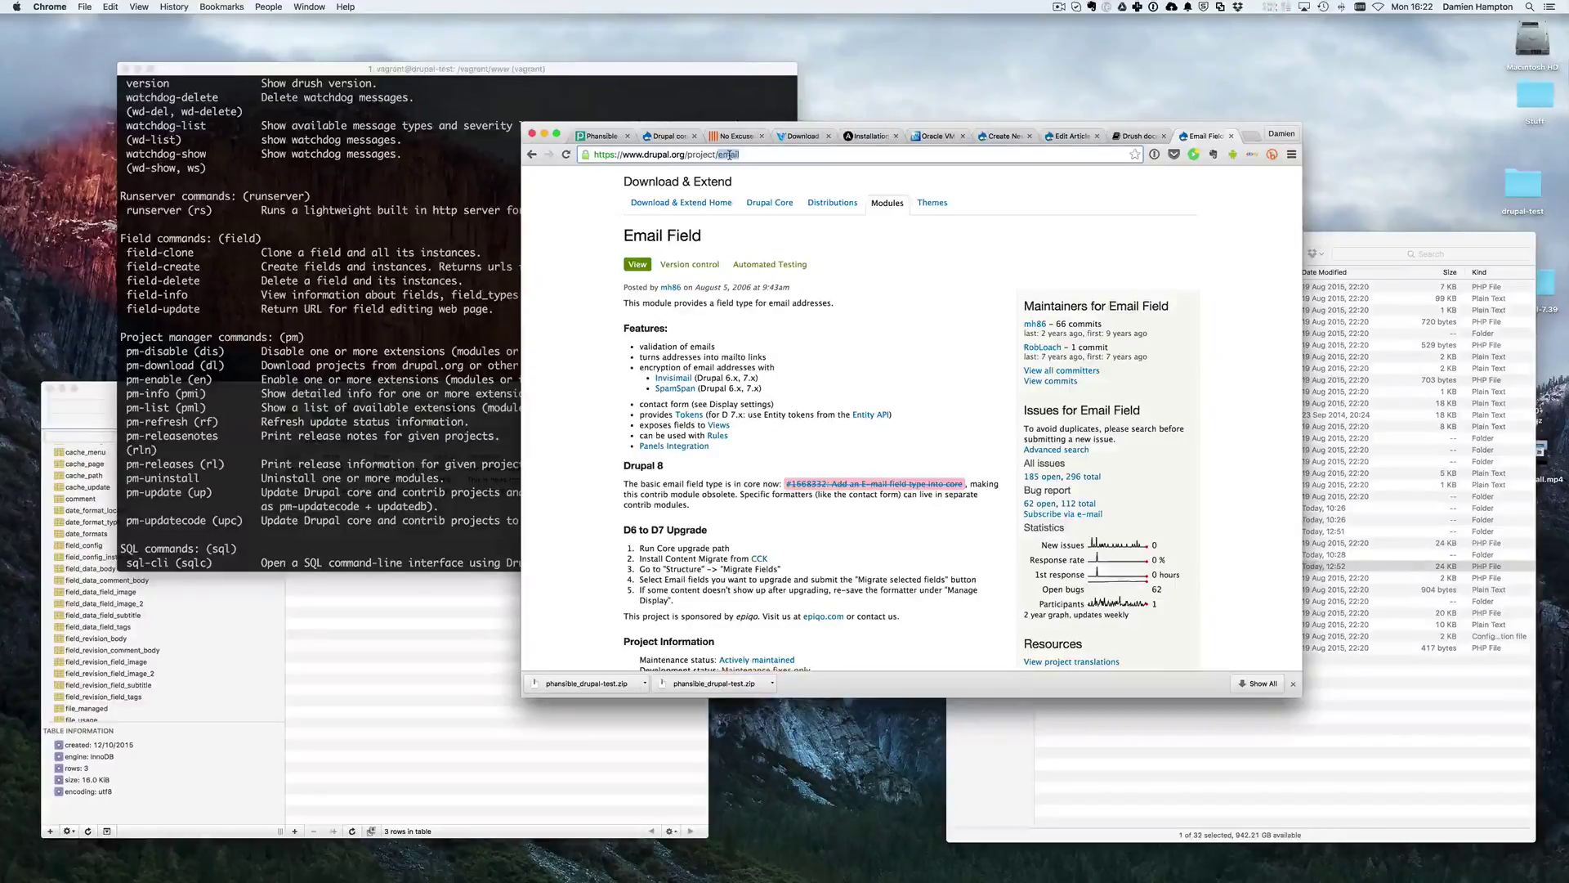
key("super+c")
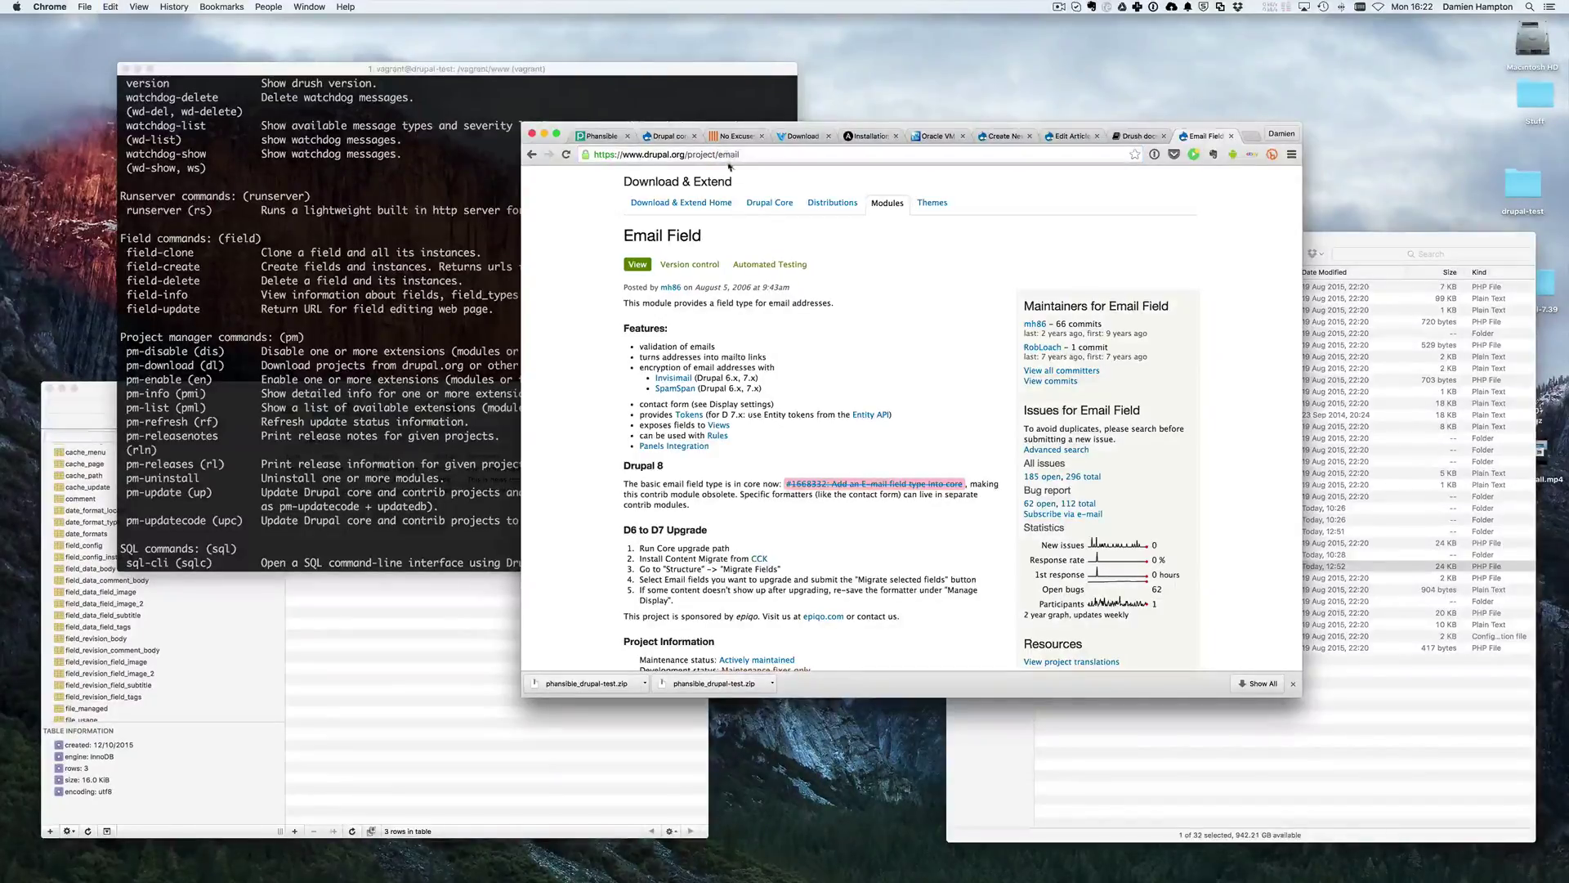
key("super+c")
- Select the Email Field heading on the project page
left_click_drag(628, 249, 703, 236)
left_click(731, 238)
triple_click(730, 237)
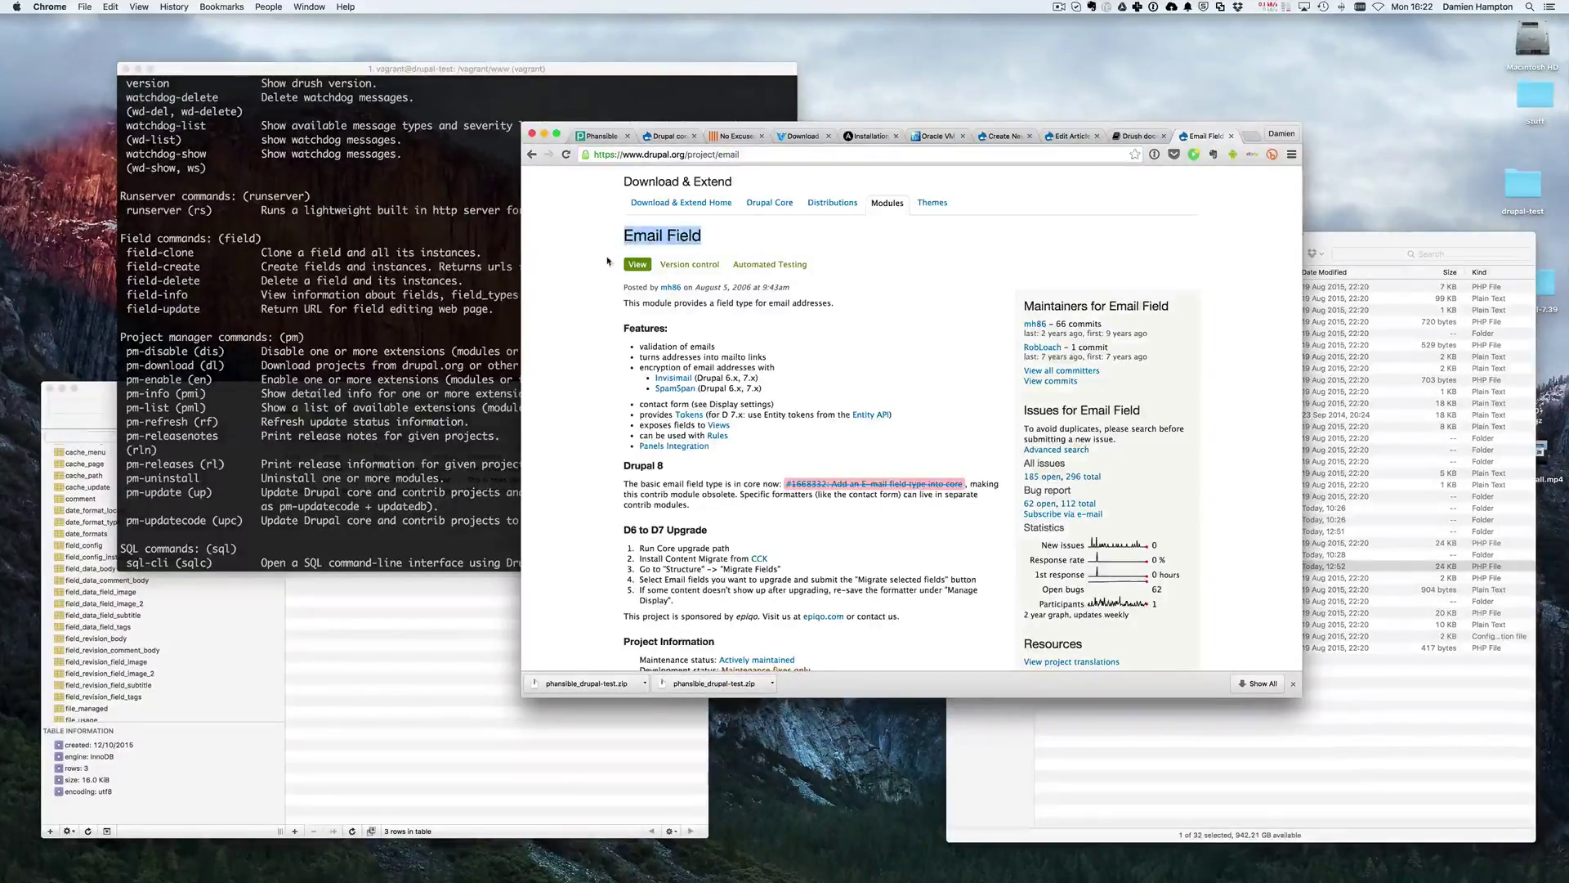
scroll(724, 286, "up", 2)
triple_click(722, 324)
left_click(605, 324)
- Clear 'email' from the address bar, dismiss its suggestions and return to iTerm
double_click(729, 153)
key("BackSpace")
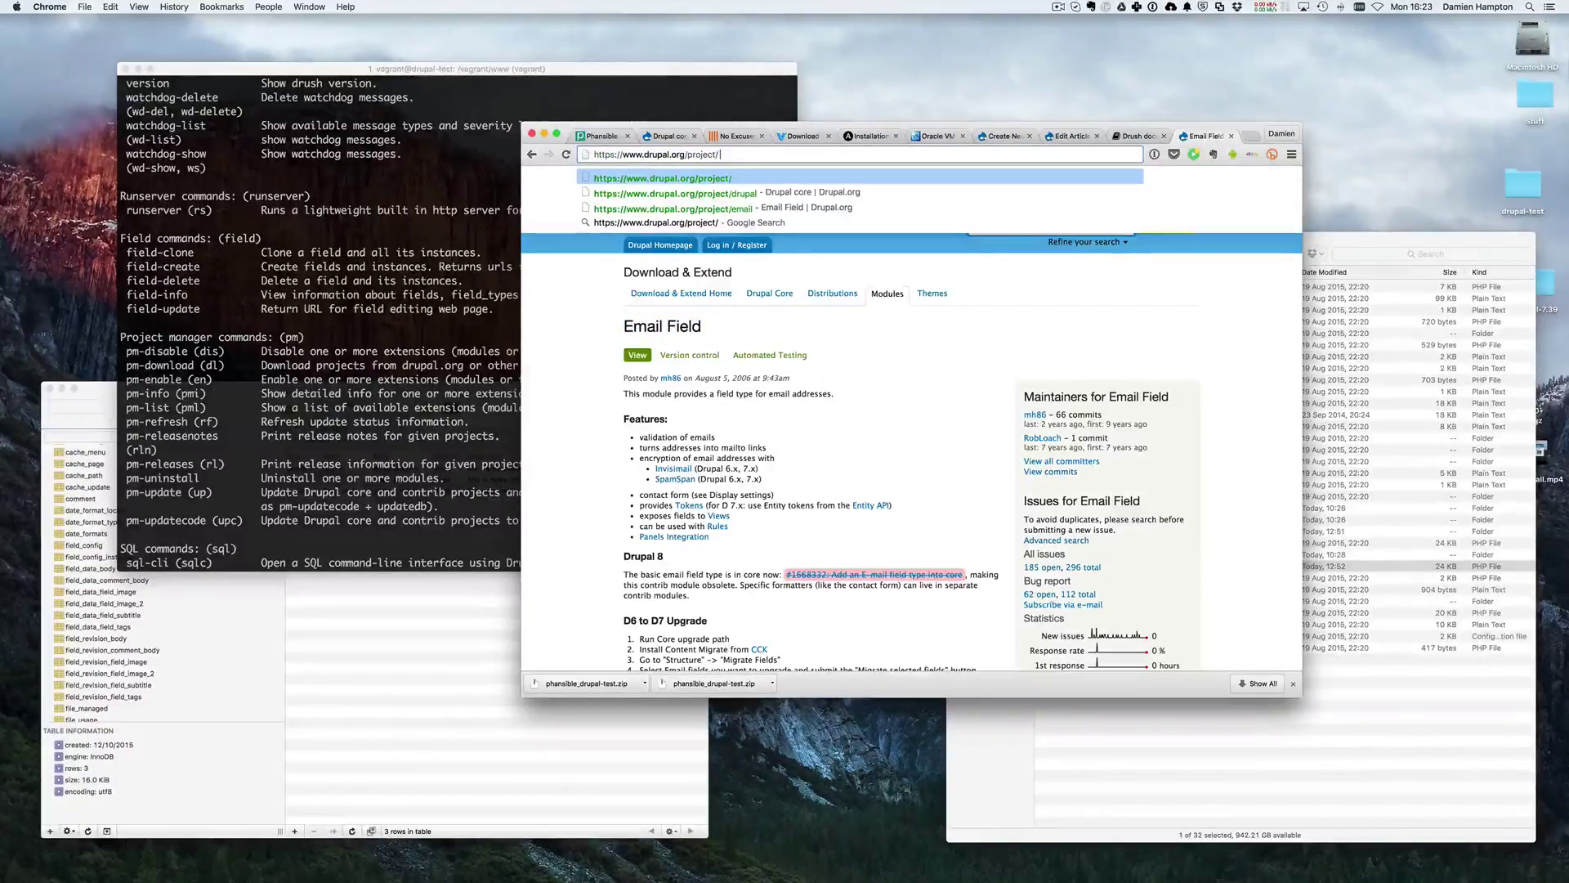
key("Escape")
left_click(417, 436)
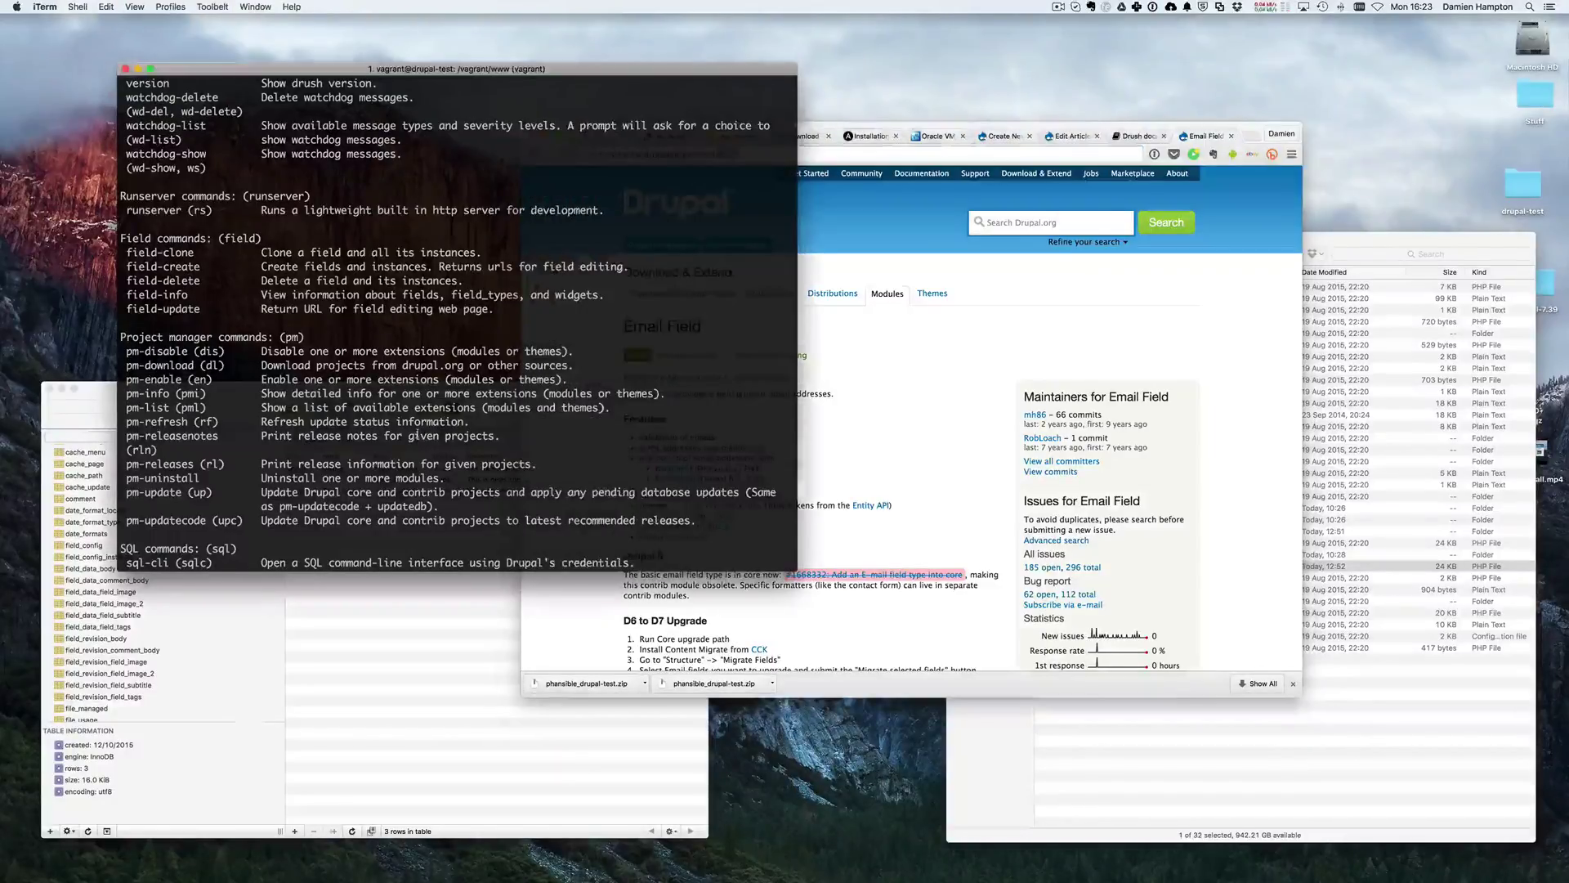
- Select the pm-download and pm-enable lines in drush's command list
scroll(418, 436, "down", 5)
type("drush")
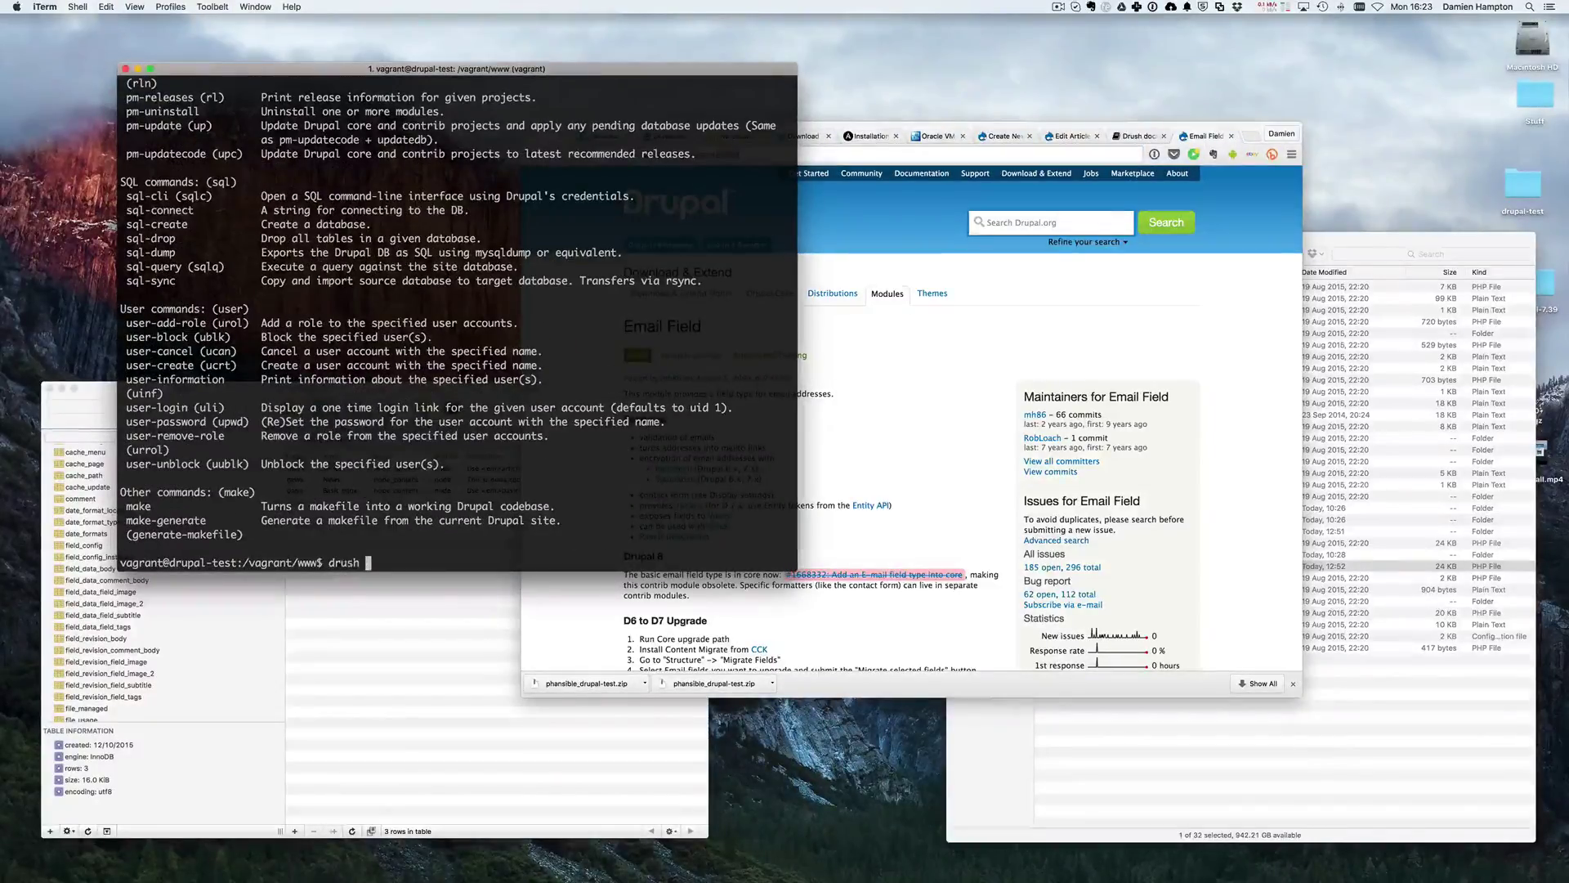
scroll(418, 436, "up", 10)
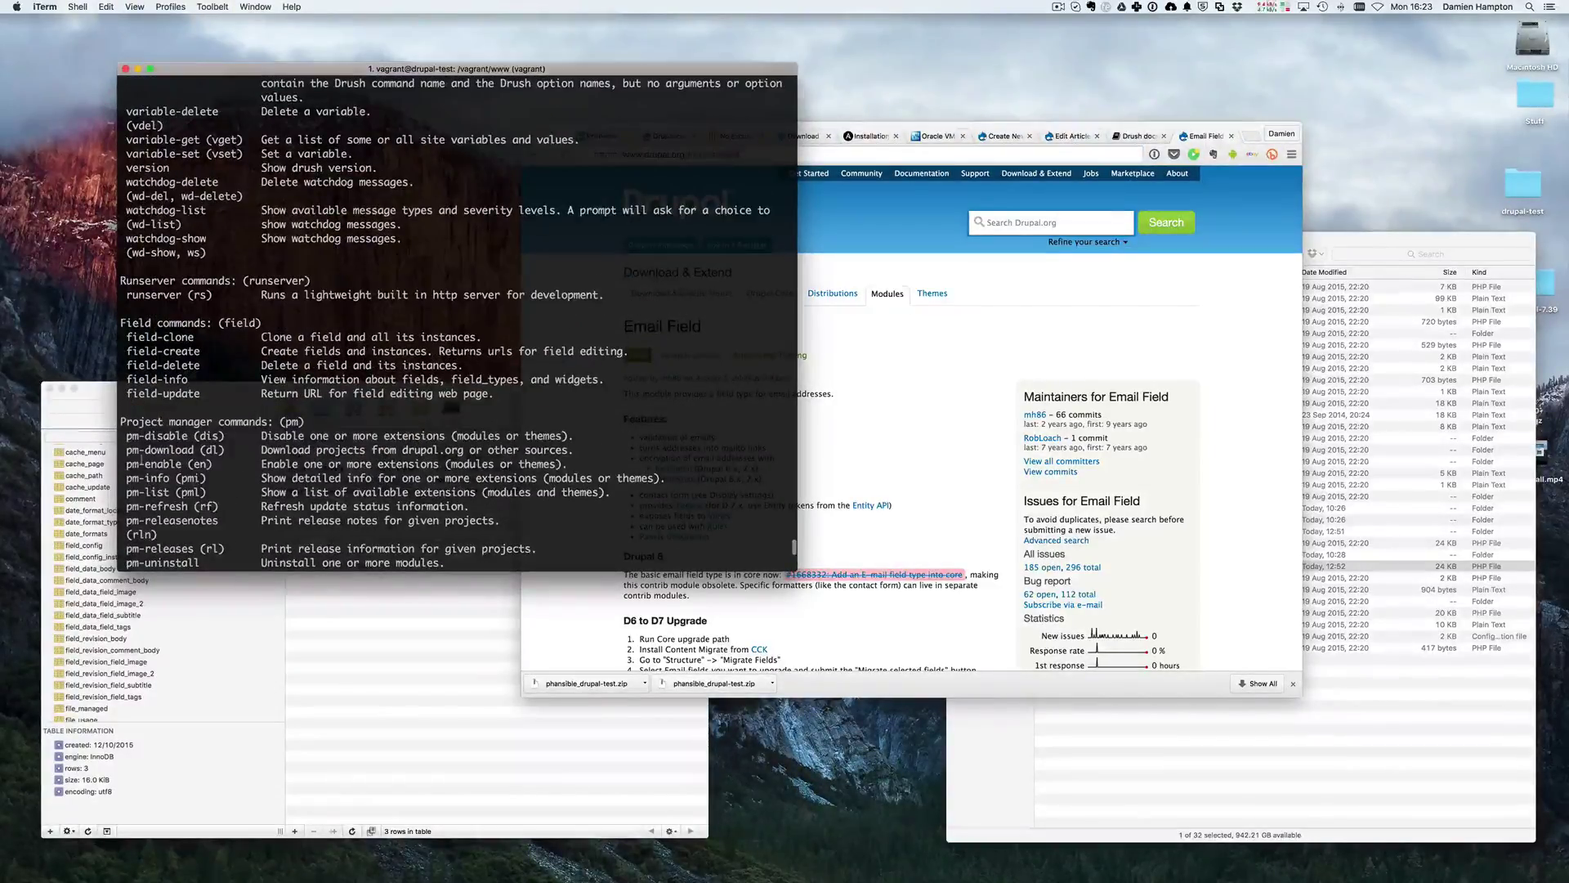
left_click_drag(127, 450, 592, 451)
left_click_drag(133, 465, 255, 464)
key("super+c")
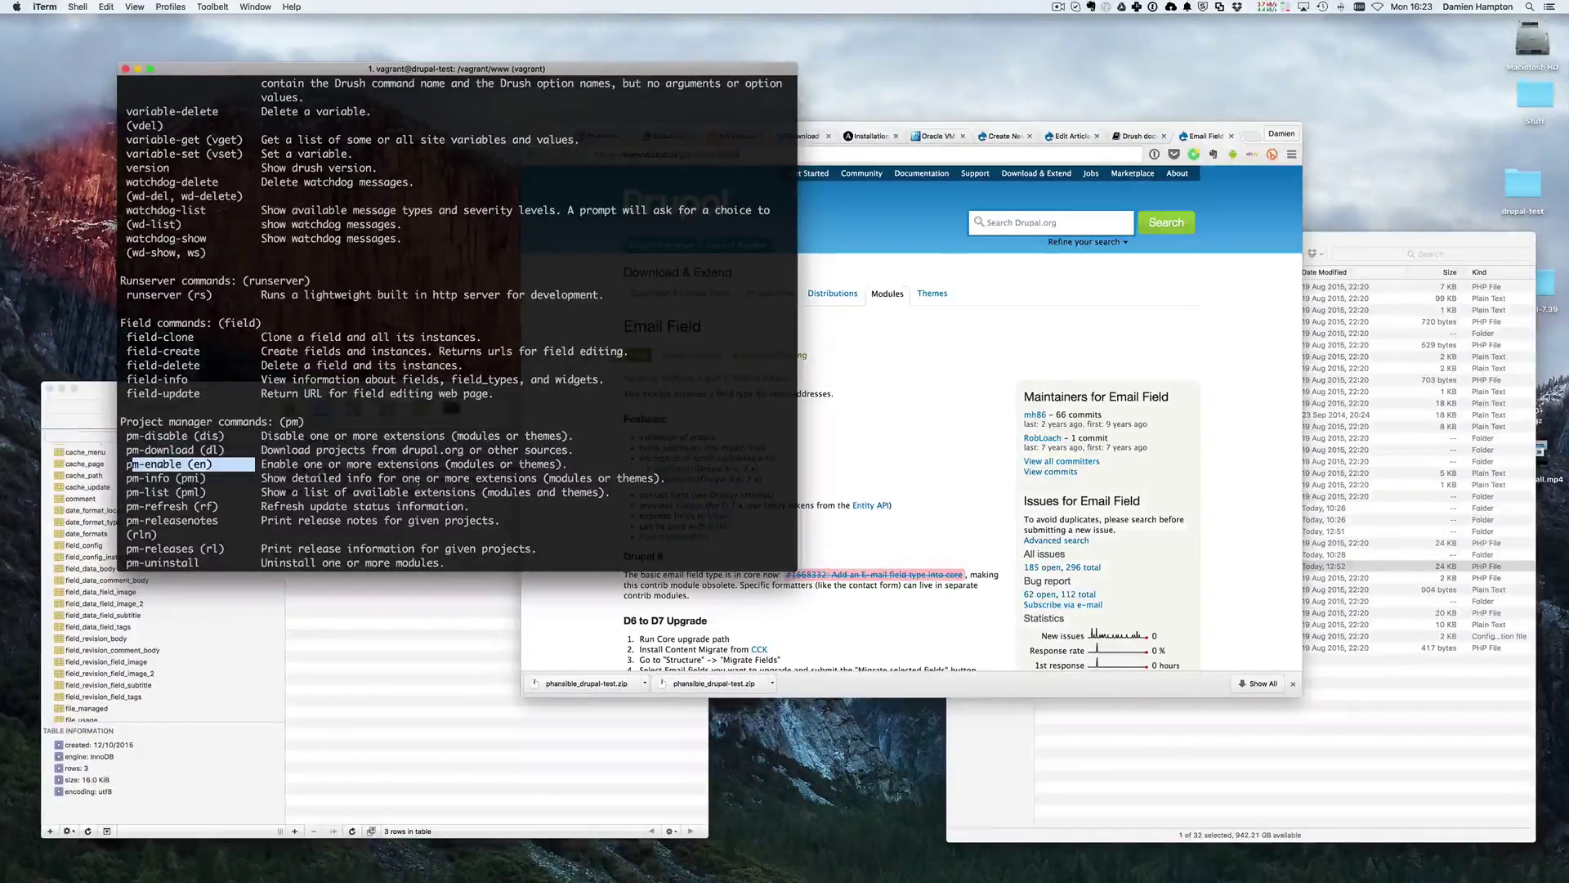
- Run drush en -y email to download and enable the email module
type("drush en")
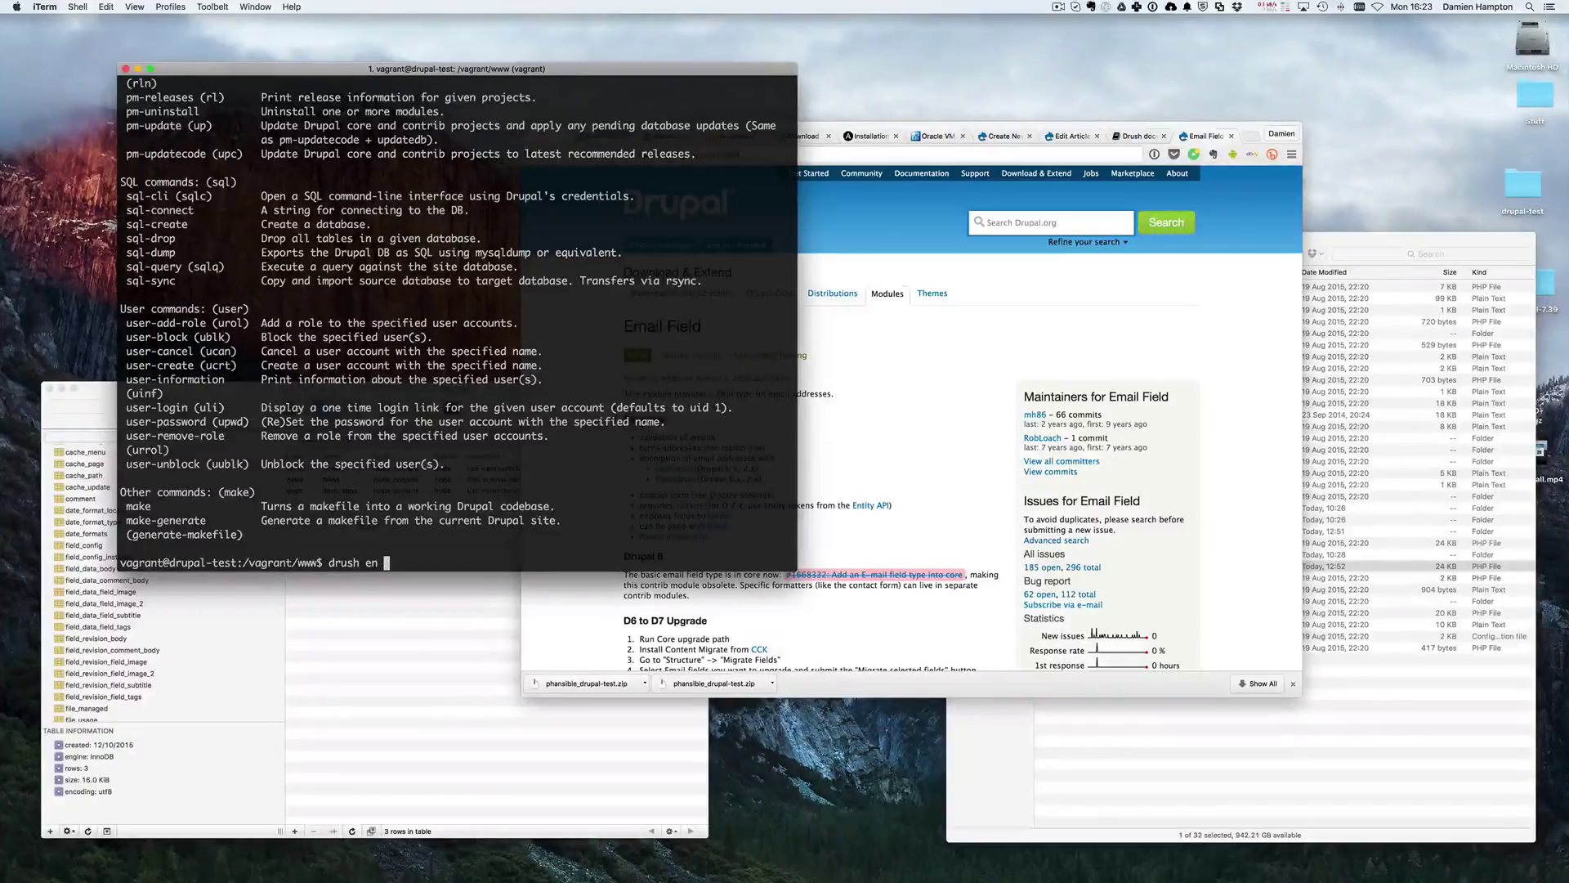
type(" -y")
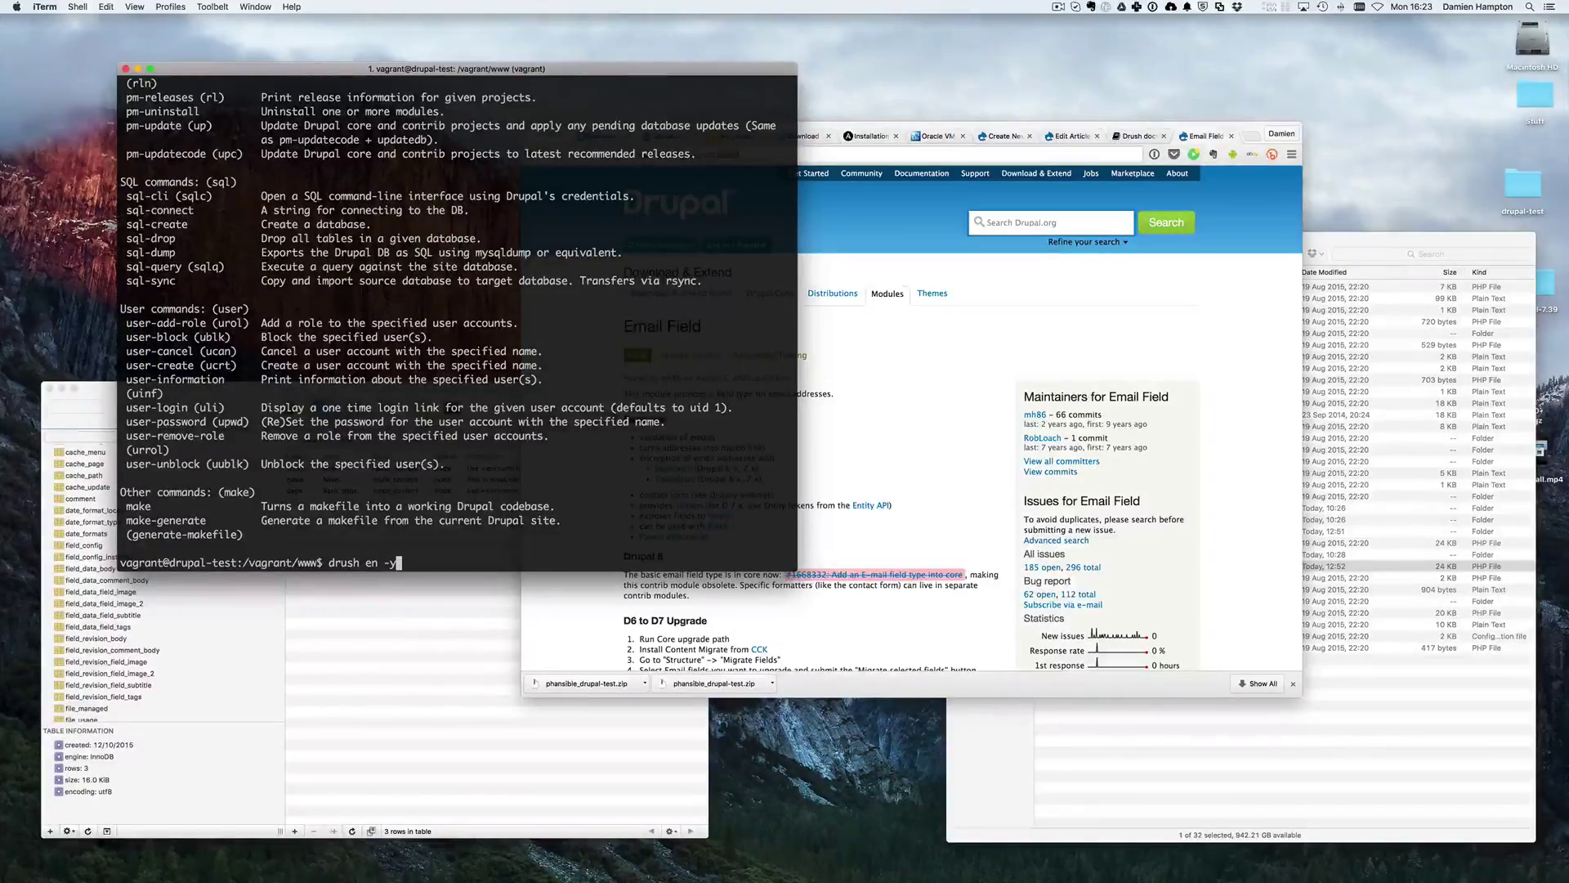
key("BackSpace")
key("BackSpace")
type("-y")
key("super+v")
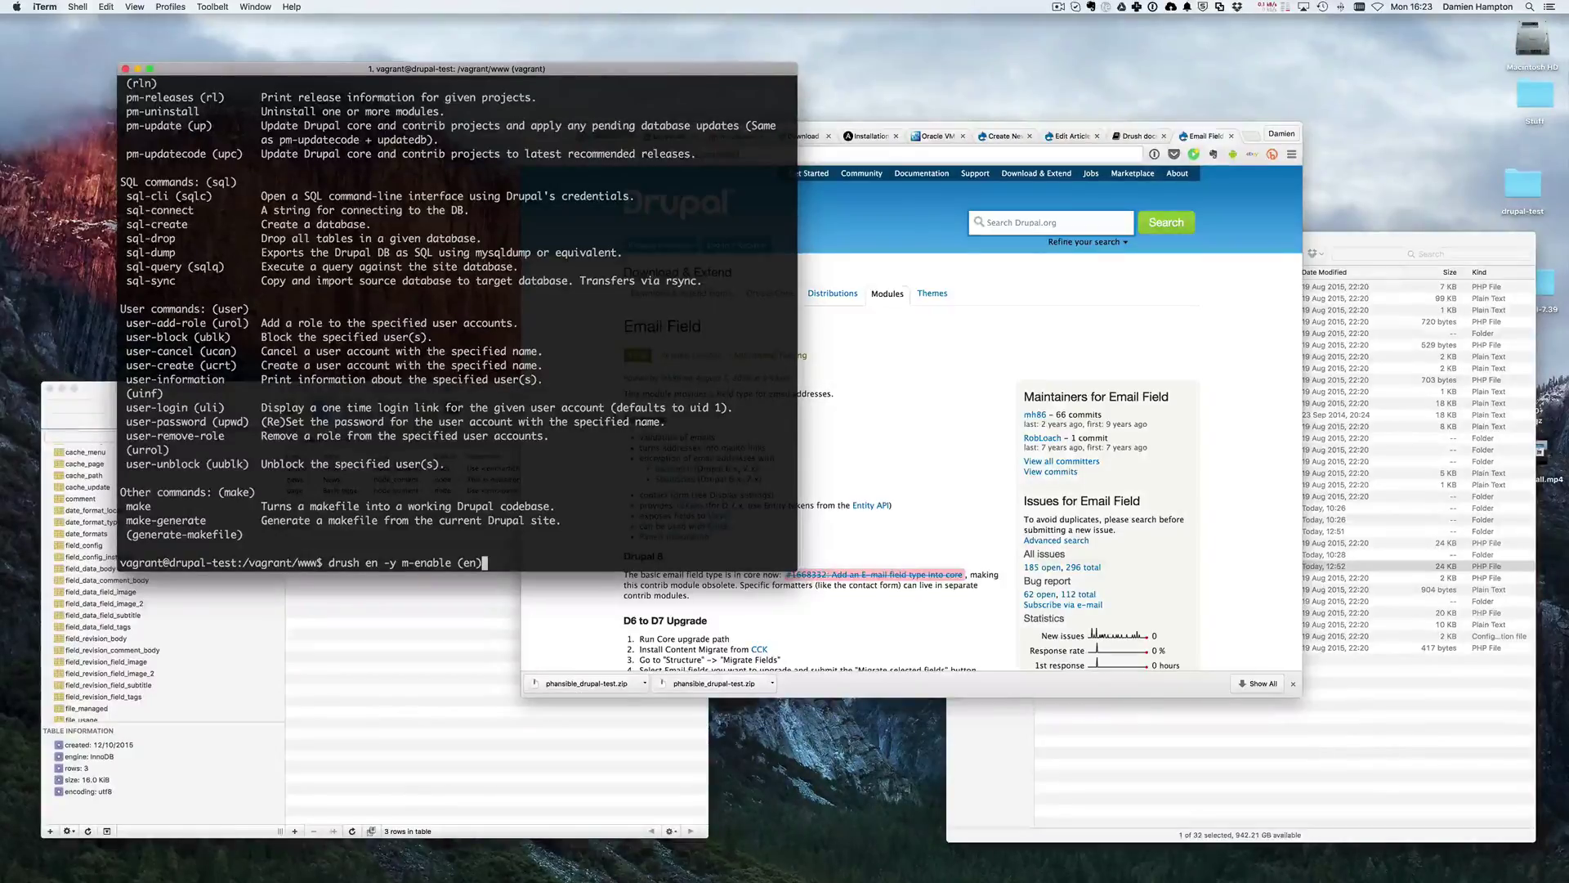
key("BackSpace")
key("BackSpace")
key("BackSpace")
key("BackSpace")
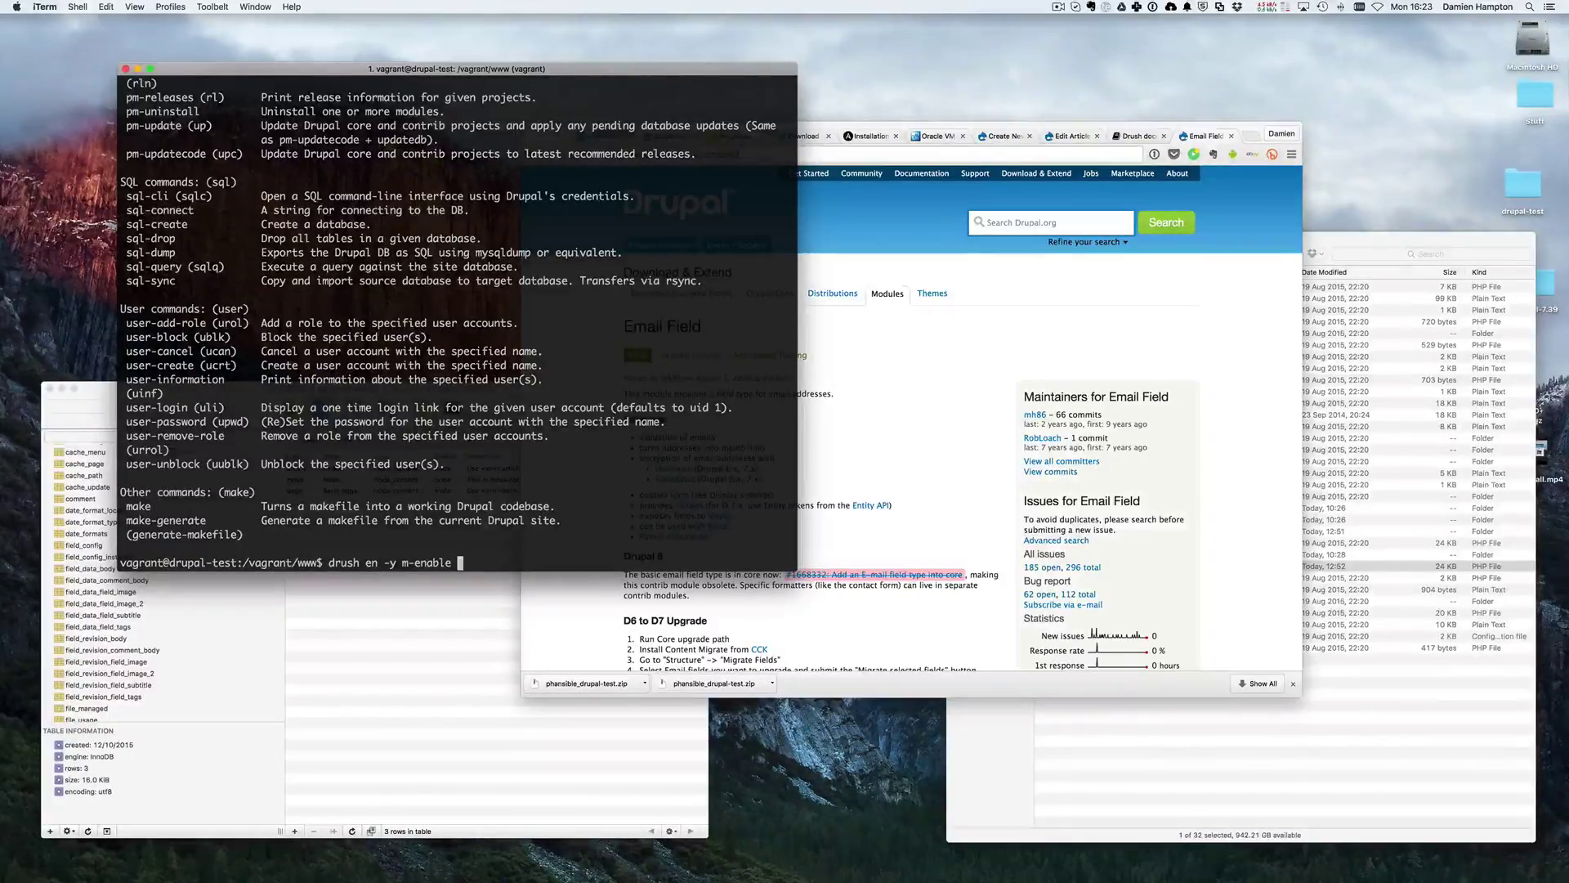
key("BackSpace")
key("BackSpace")
key("BackSpace")
key("BackSpace")
key("BackSpace")
key("BackSpace")
key("BackSpace")
key("BackSpace")
key("BackSpace")
type("email")
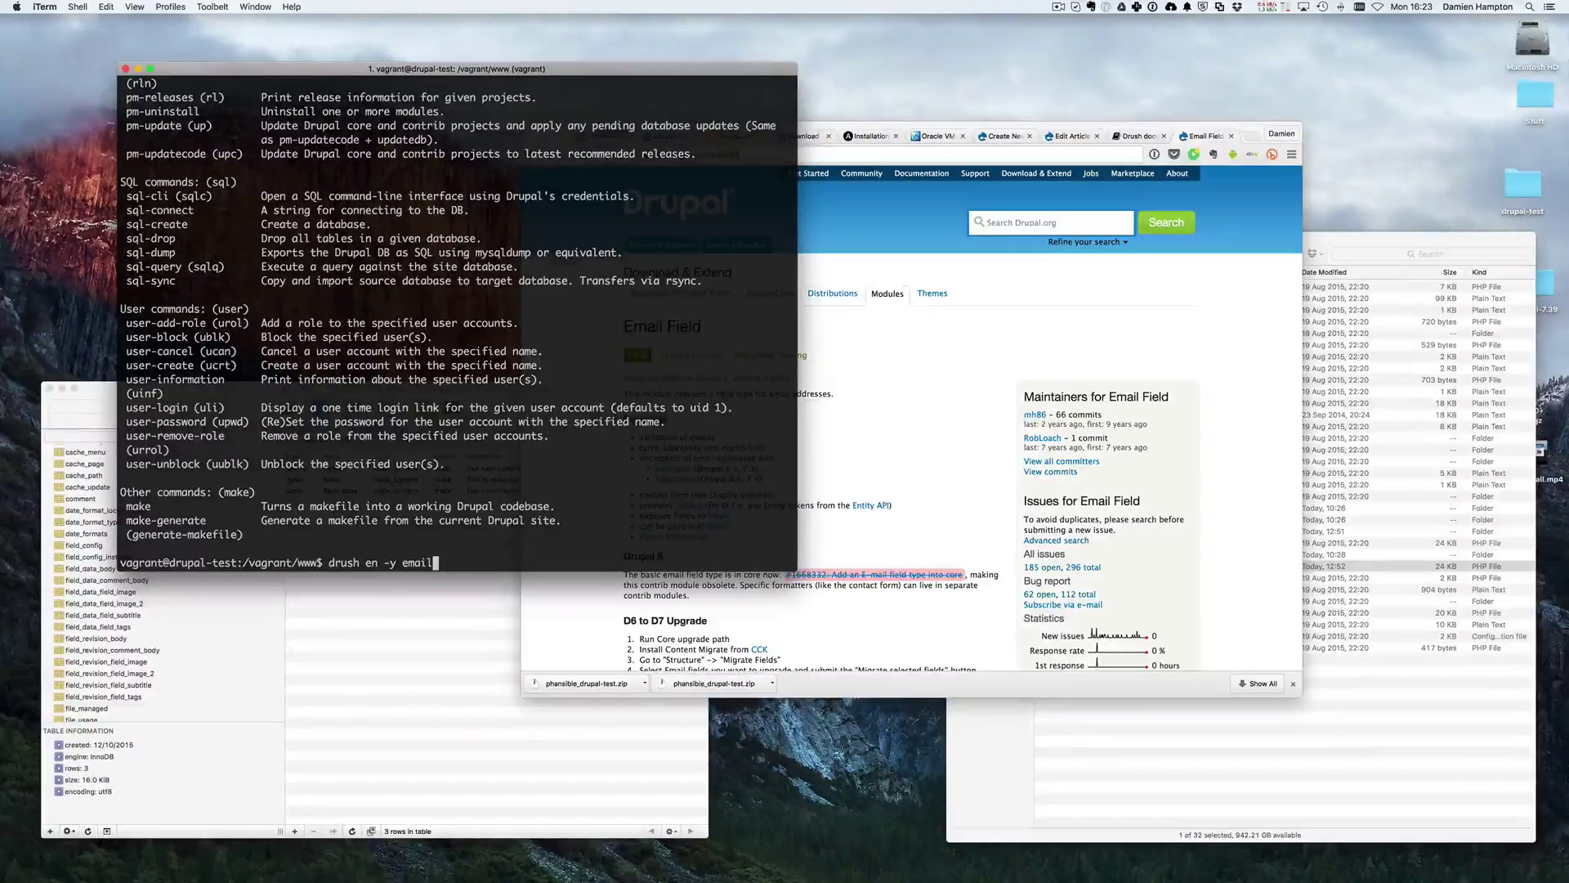
key("Return")
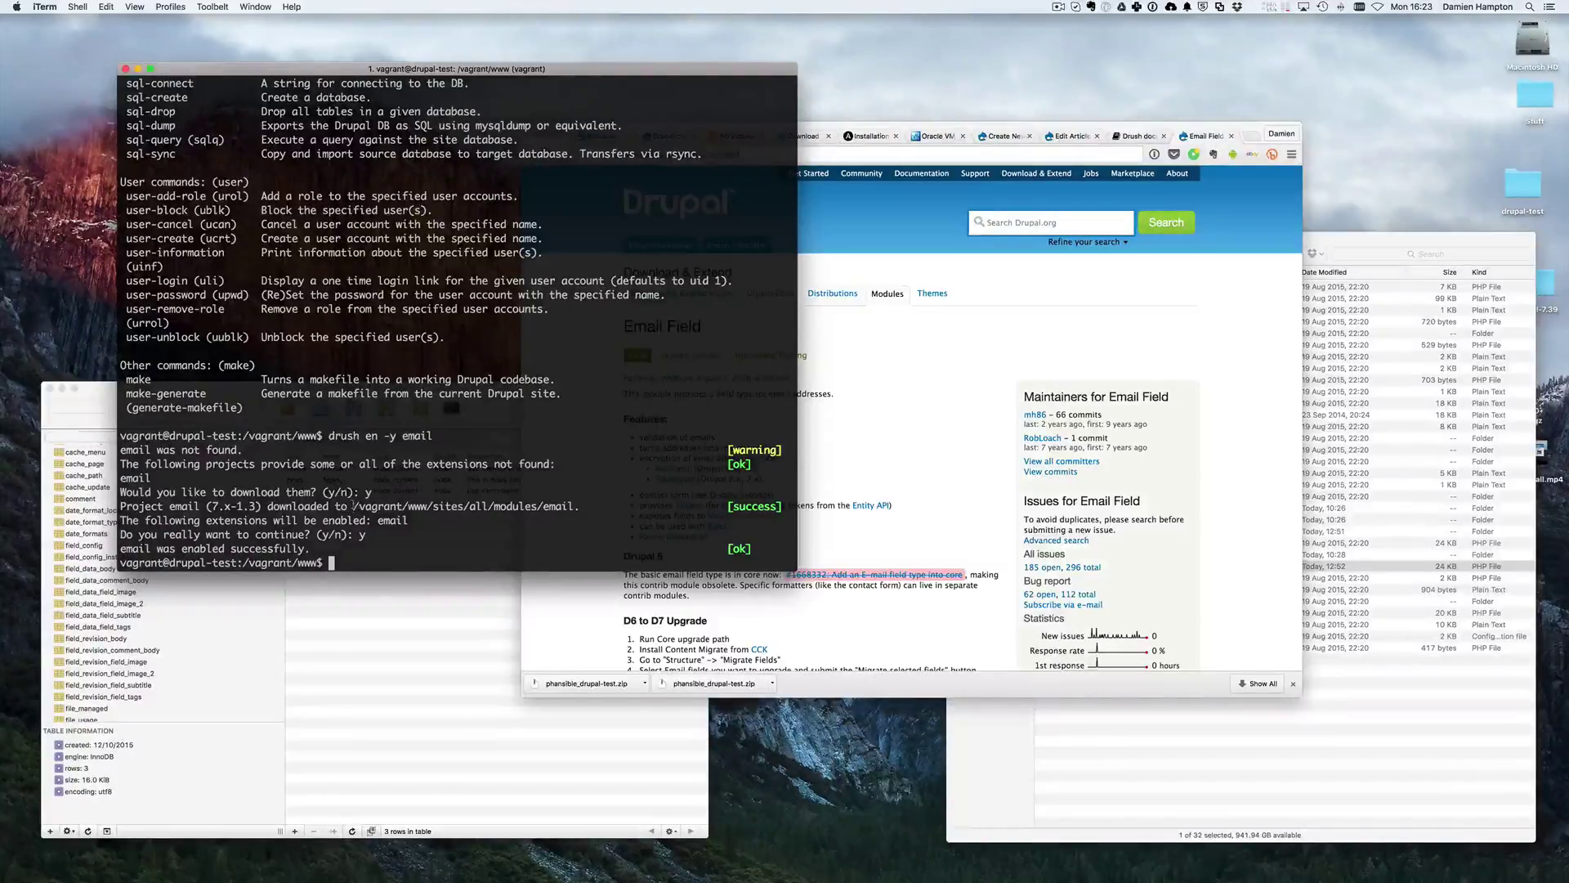
- Select the sites/all/modules/email download path in drush's output
left_click_drag(353, 506, 464, 507)
left_click(571, 507)
left_click(437, 506)
left_click_drag(471, 507, 596, 508)
left_click(596, 507)
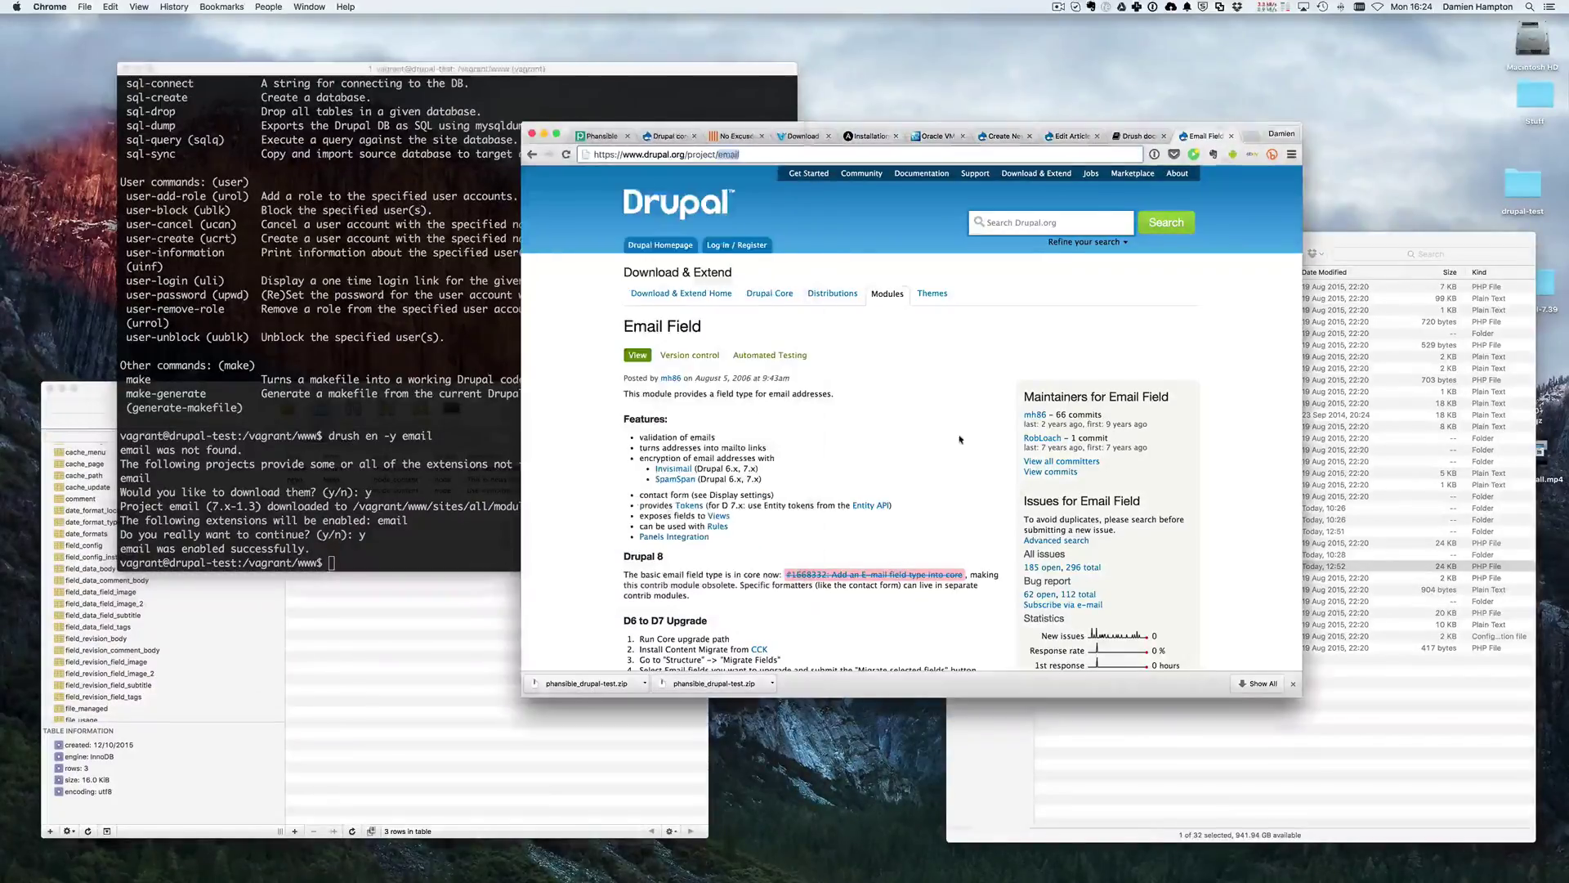
- Return to the Drupal tab and open Manage fields for the News content type
left_click(389, 466)
left_click(928, 383)
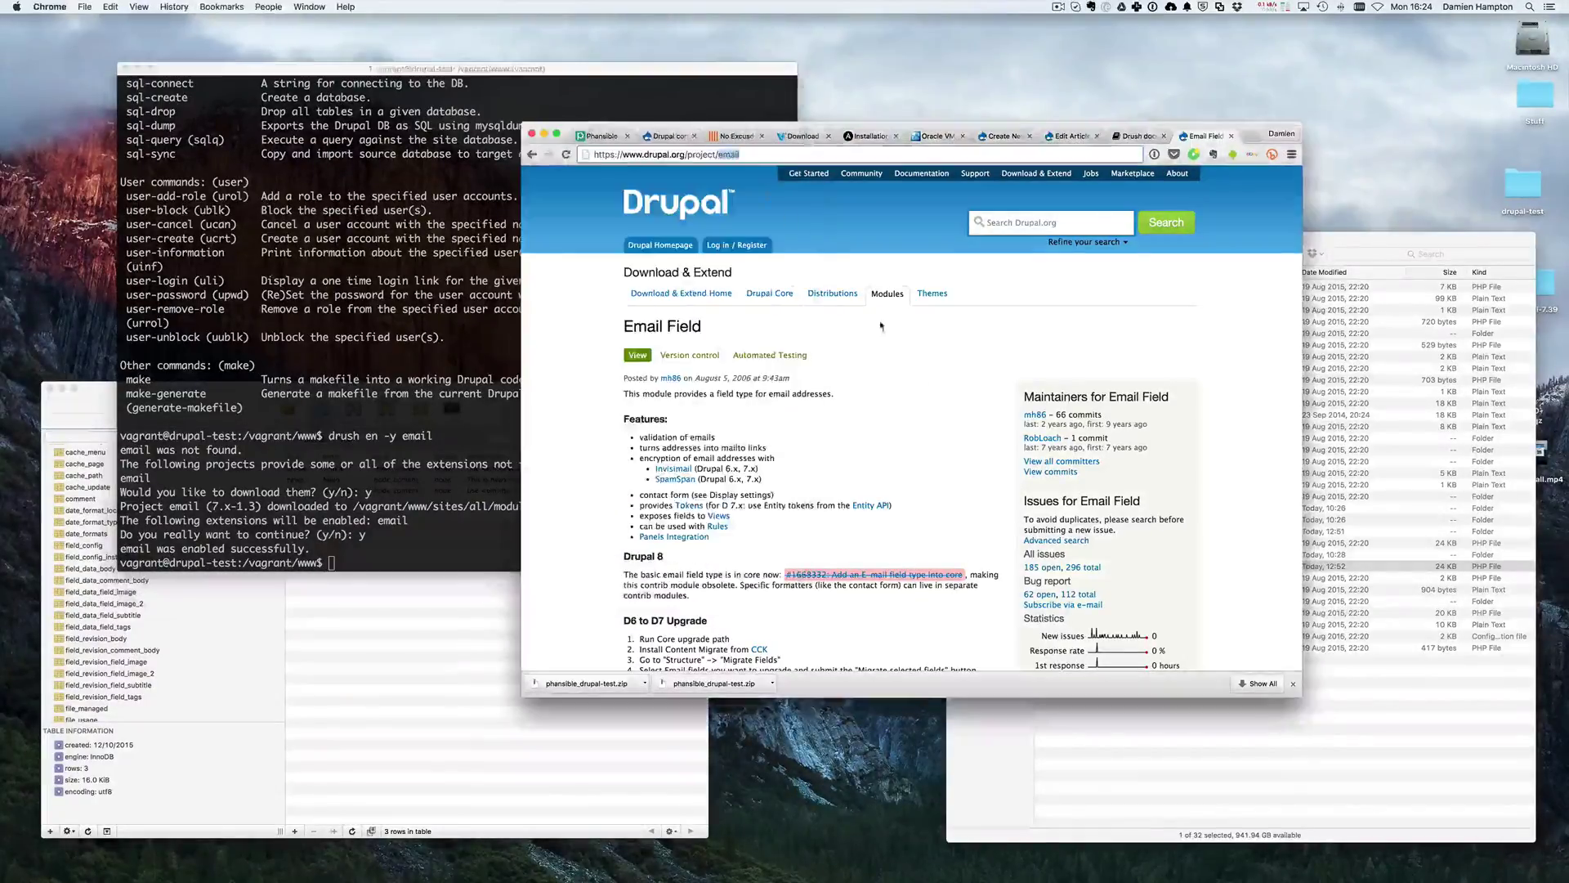
left_click(666, 137)
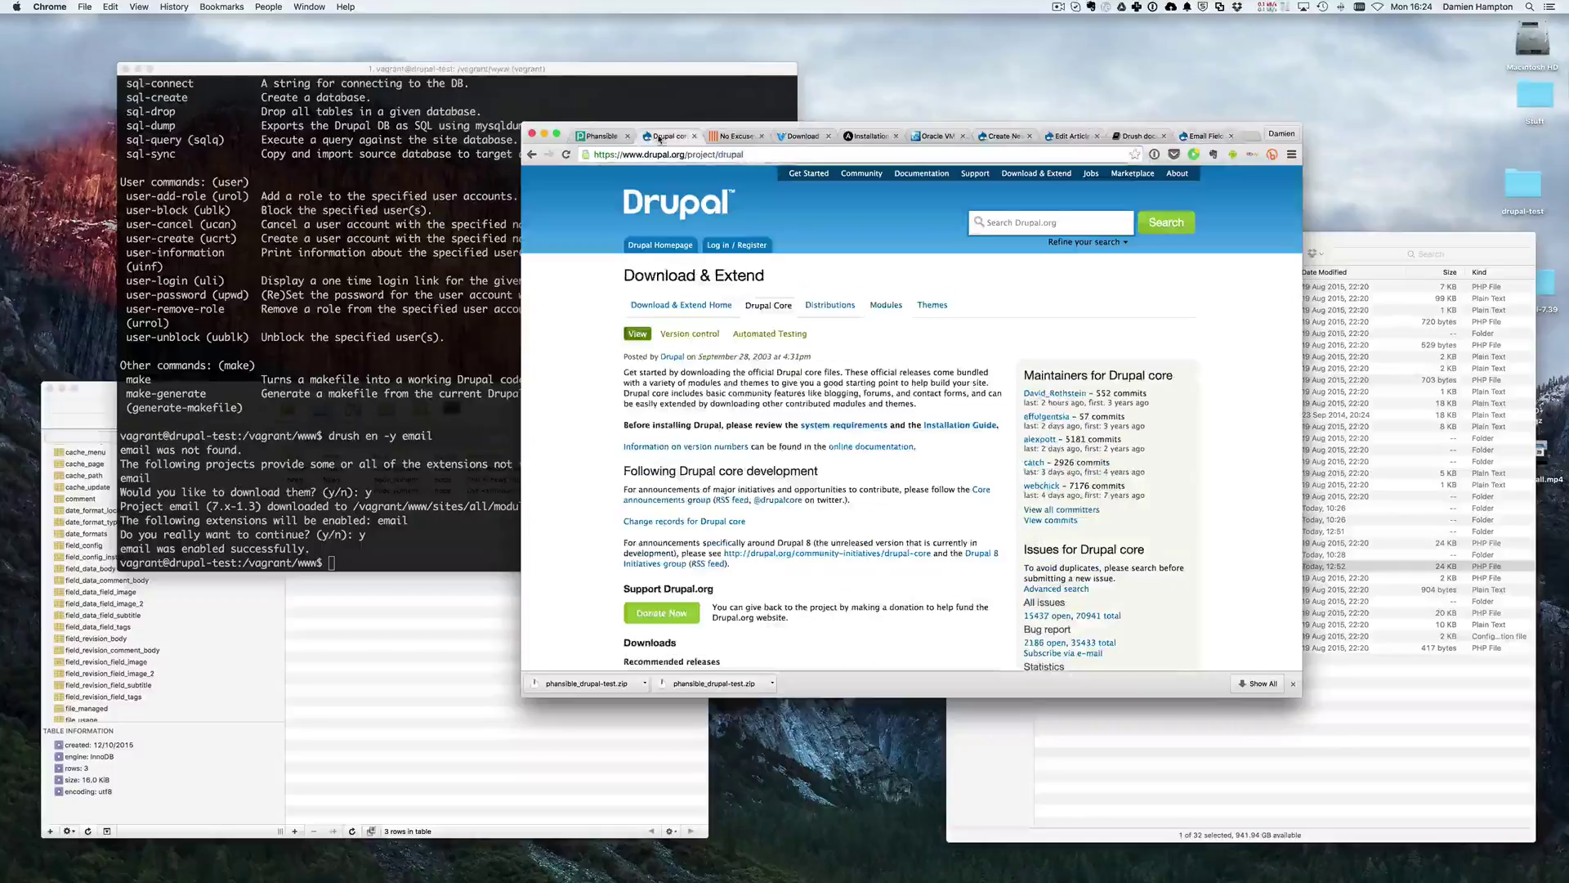
left_click(1061, 136)
scroll(854, 249, "up", 5)
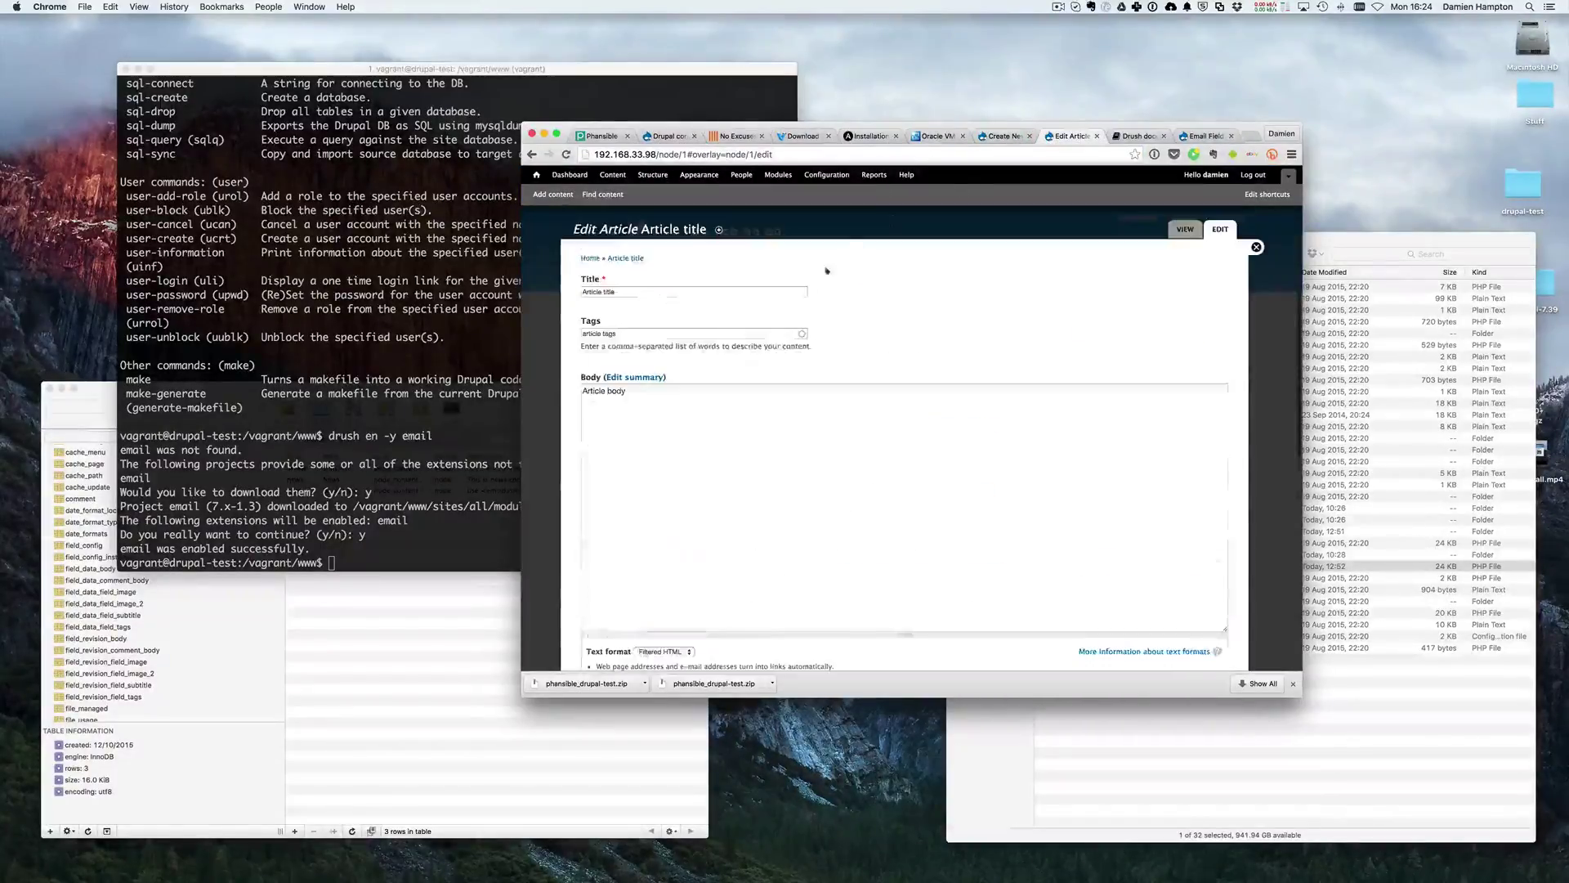
left_click(1002, 136)
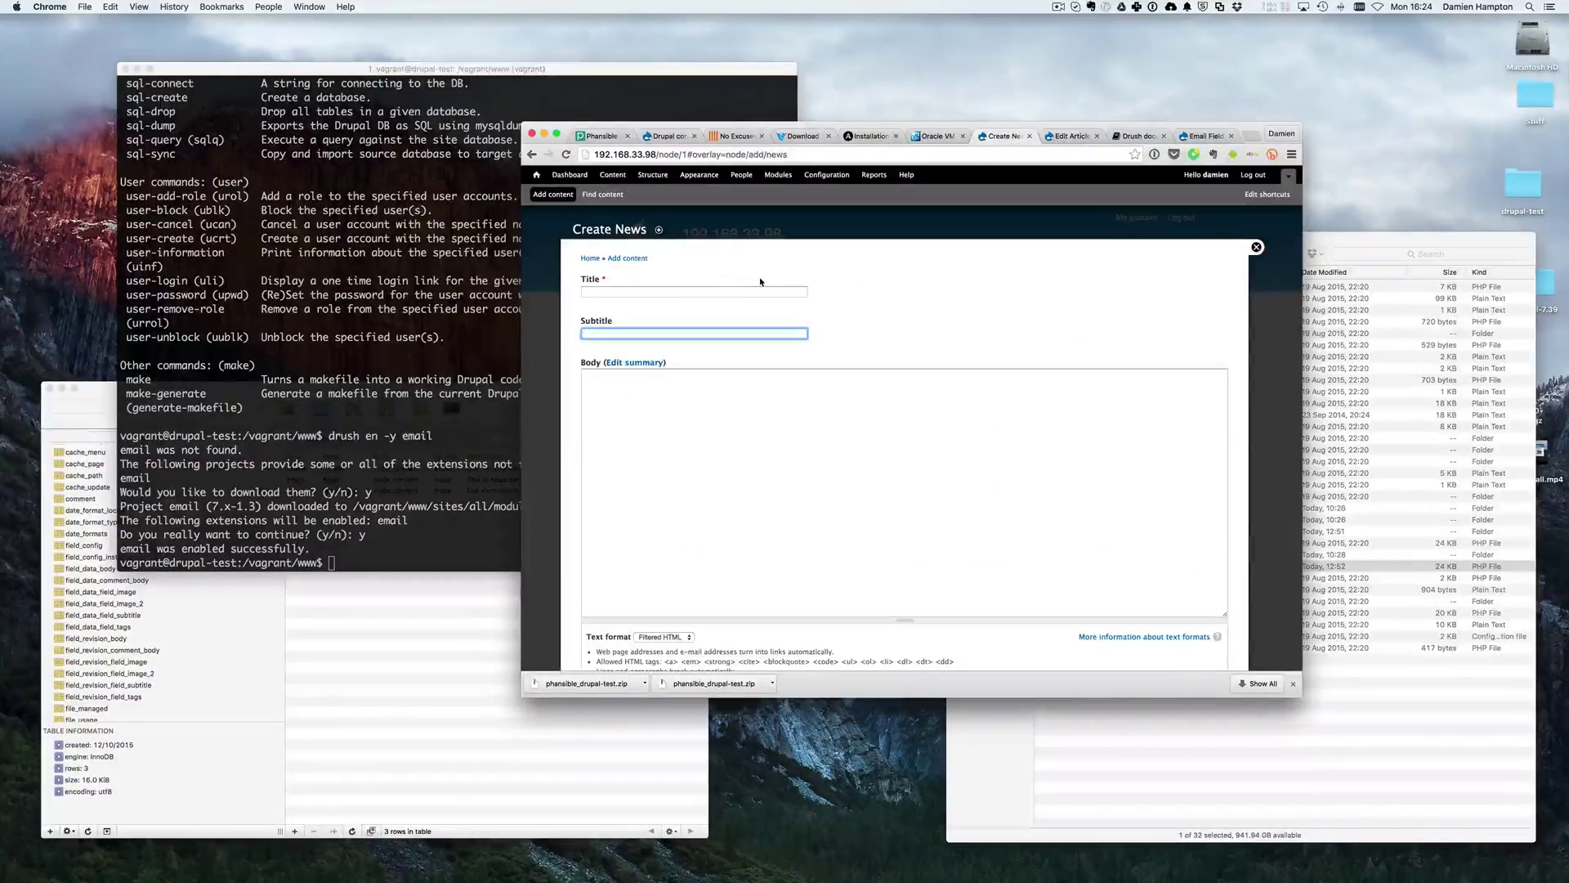
left_click(643, 175)
left_click(623, 362)
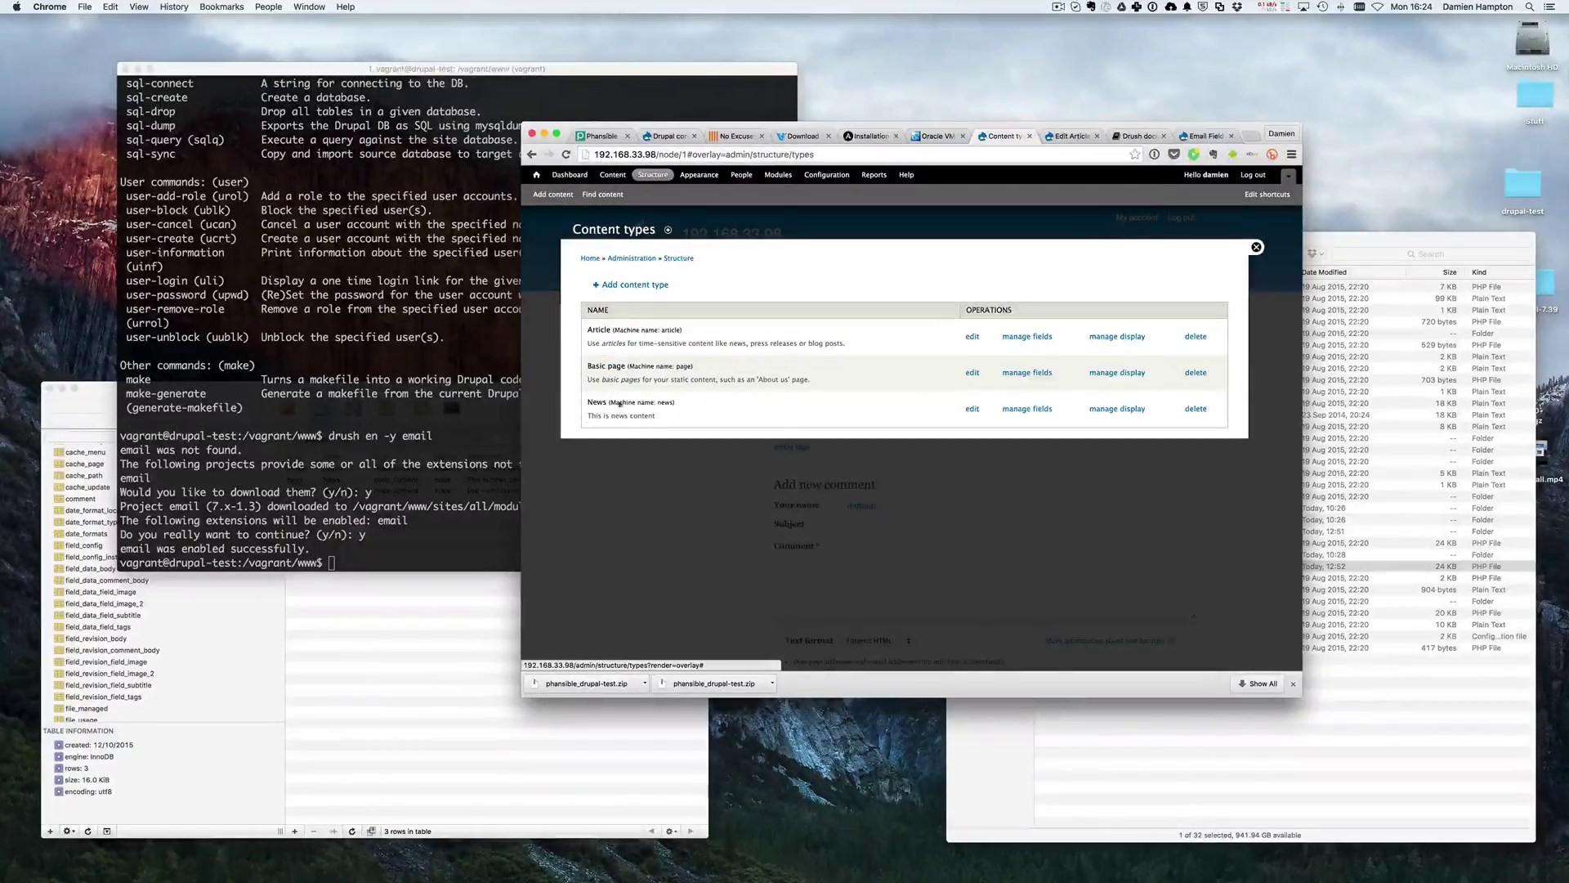
left_click(1027, 409)
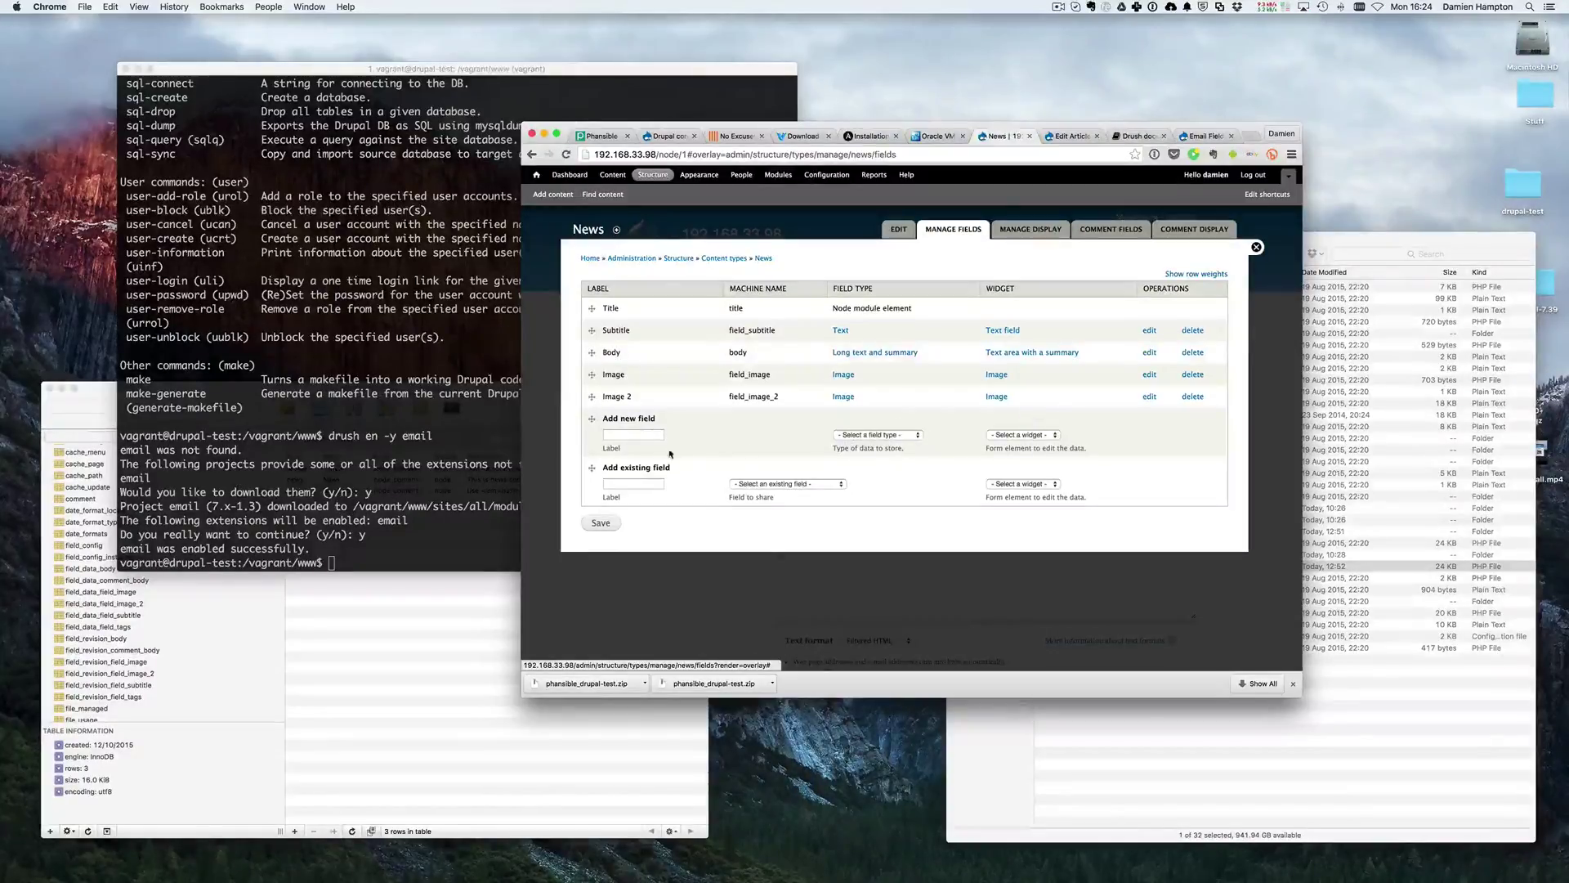
- Add a field labelled 'Email' of type Email and save its field settings
left_click(874, 435)
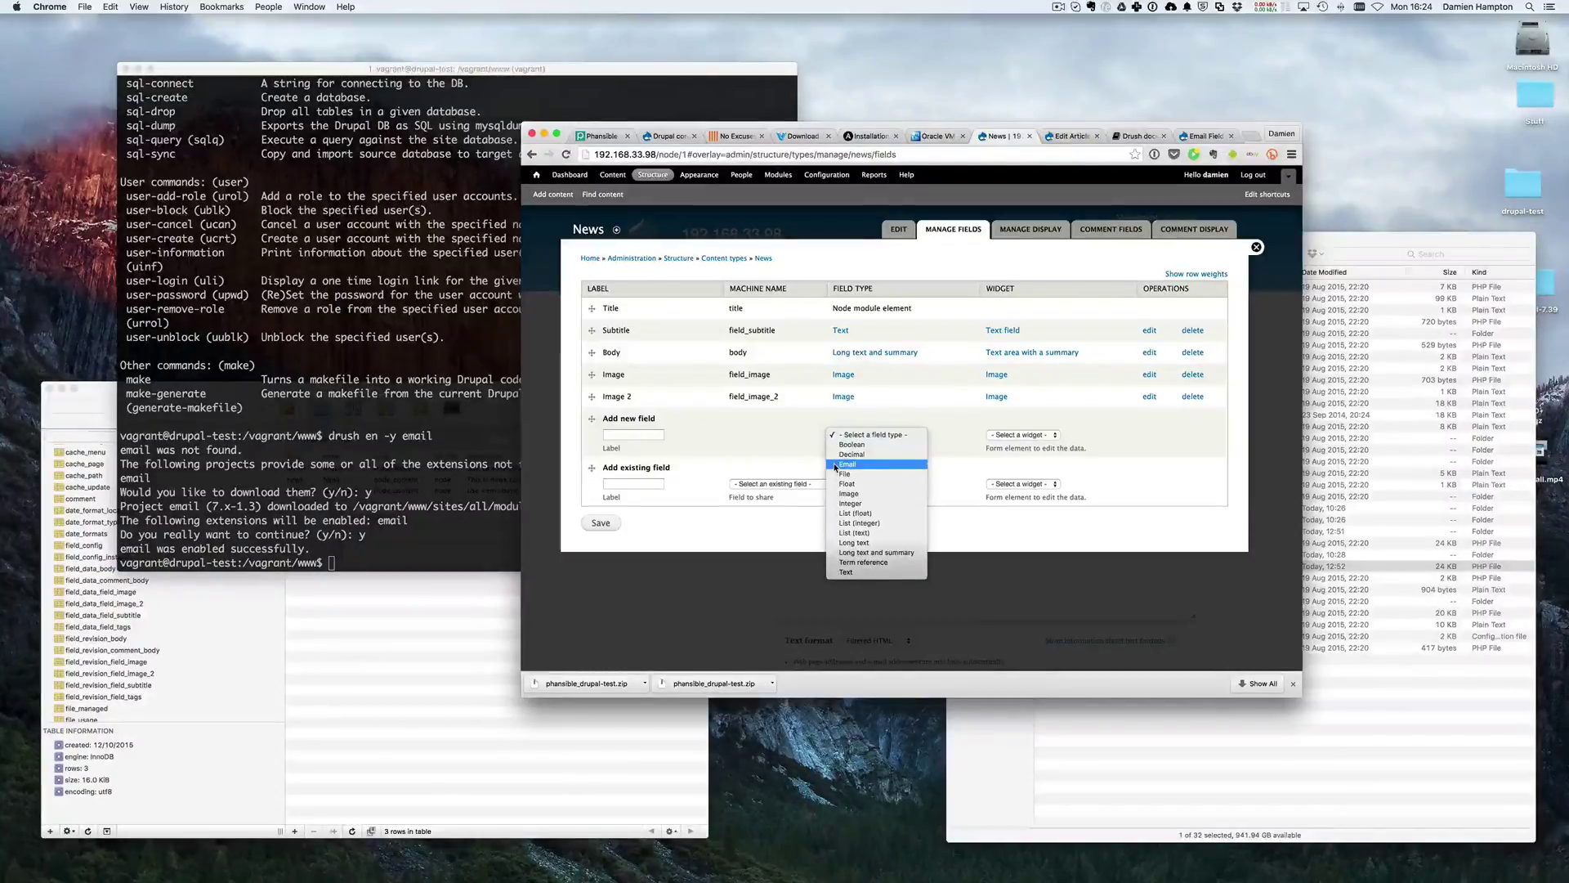
left_click(834, 467)
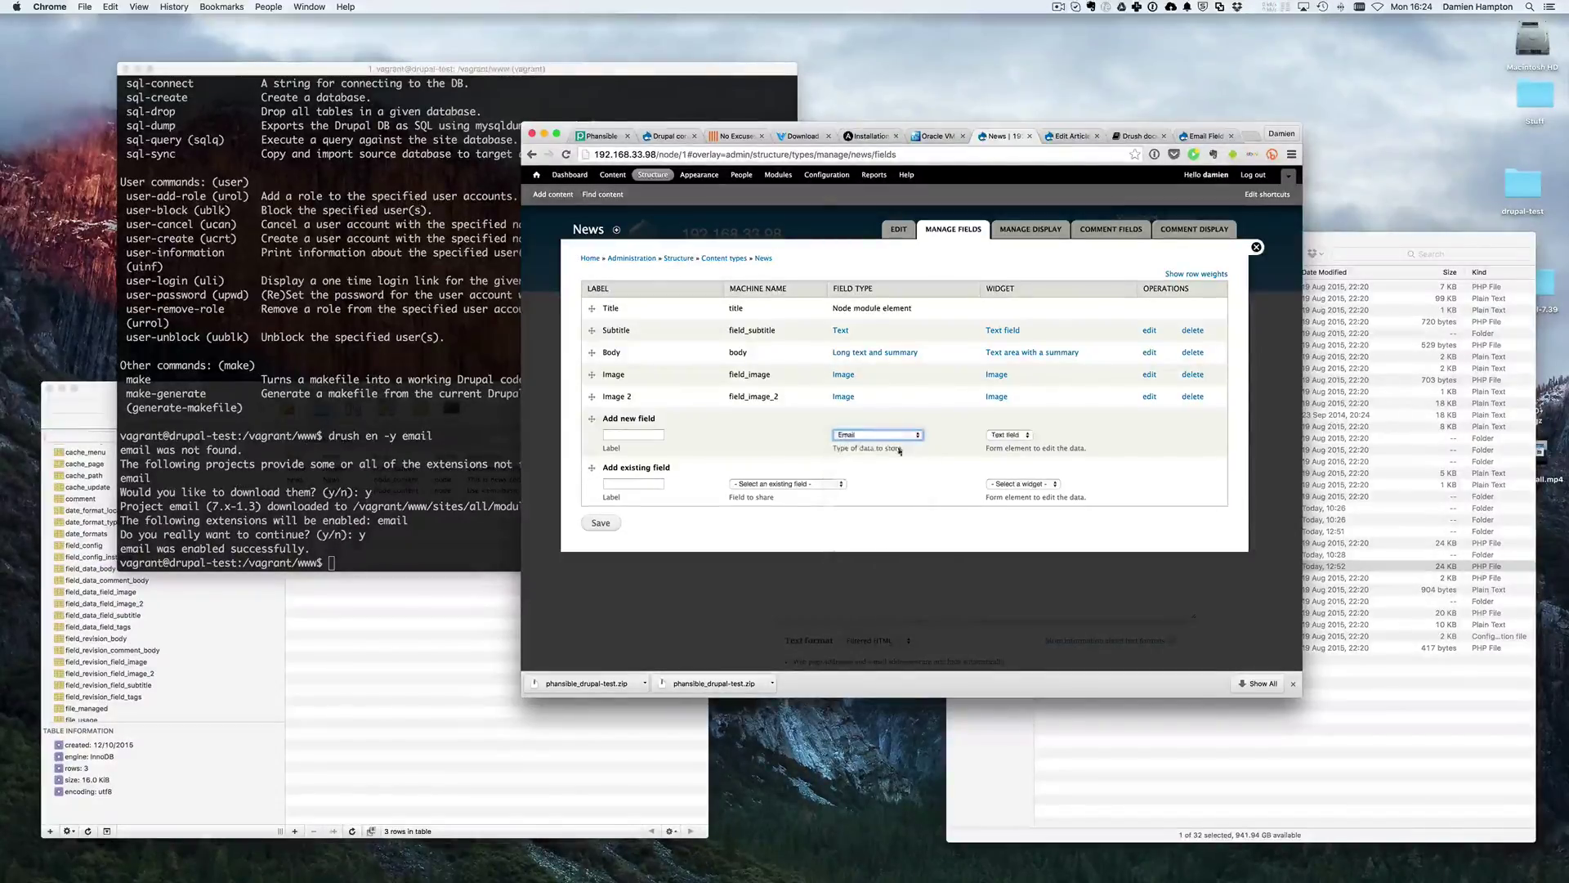
left_click(623, 435)
type("Email")
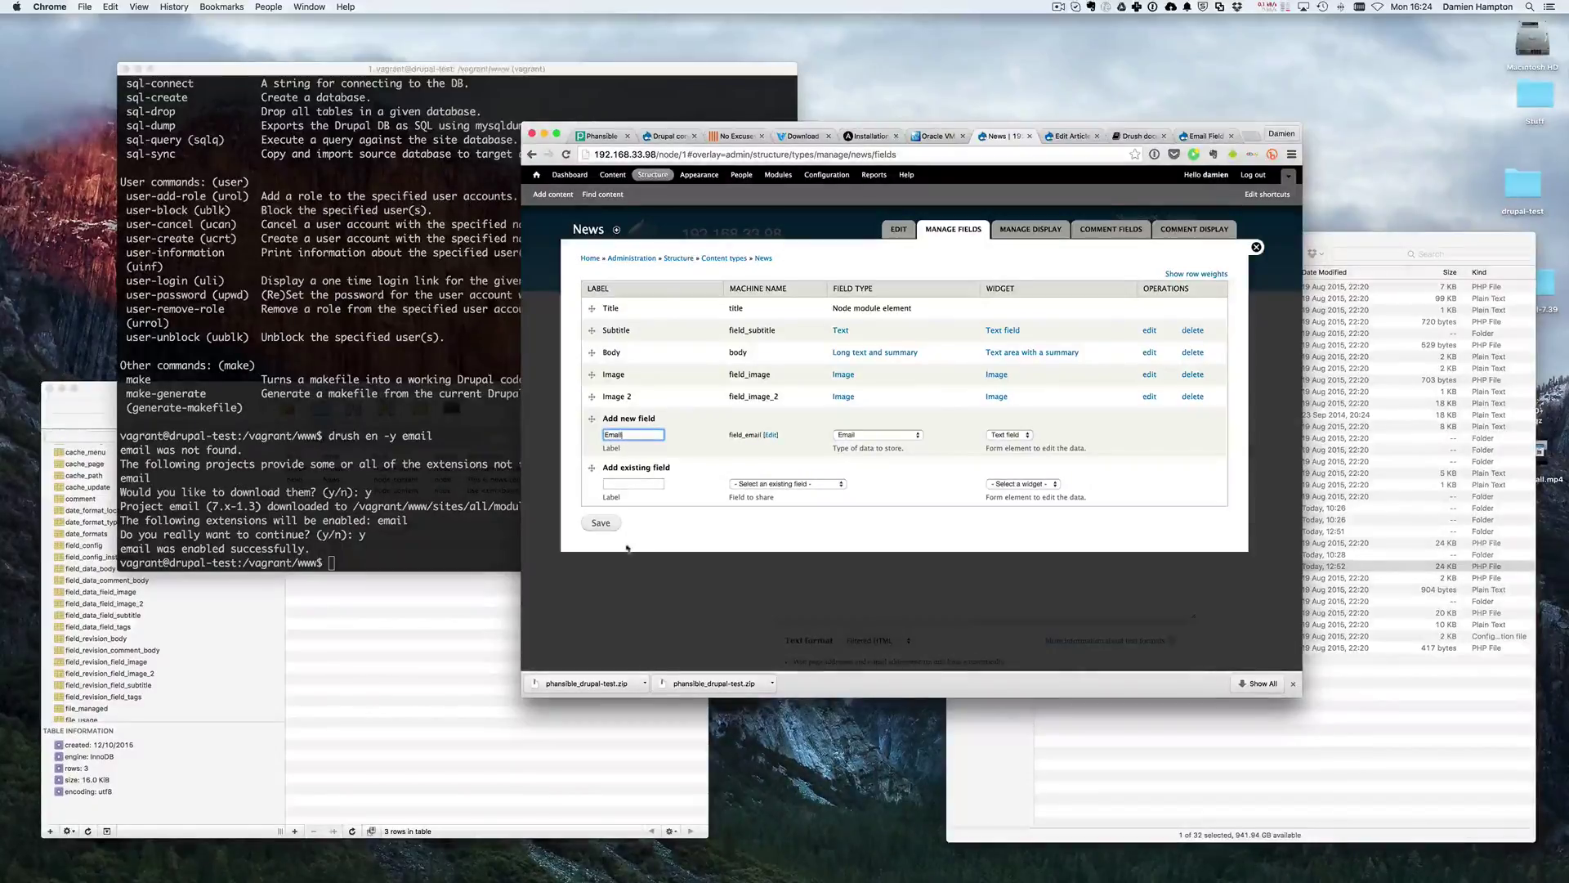
left_click(601, 523)
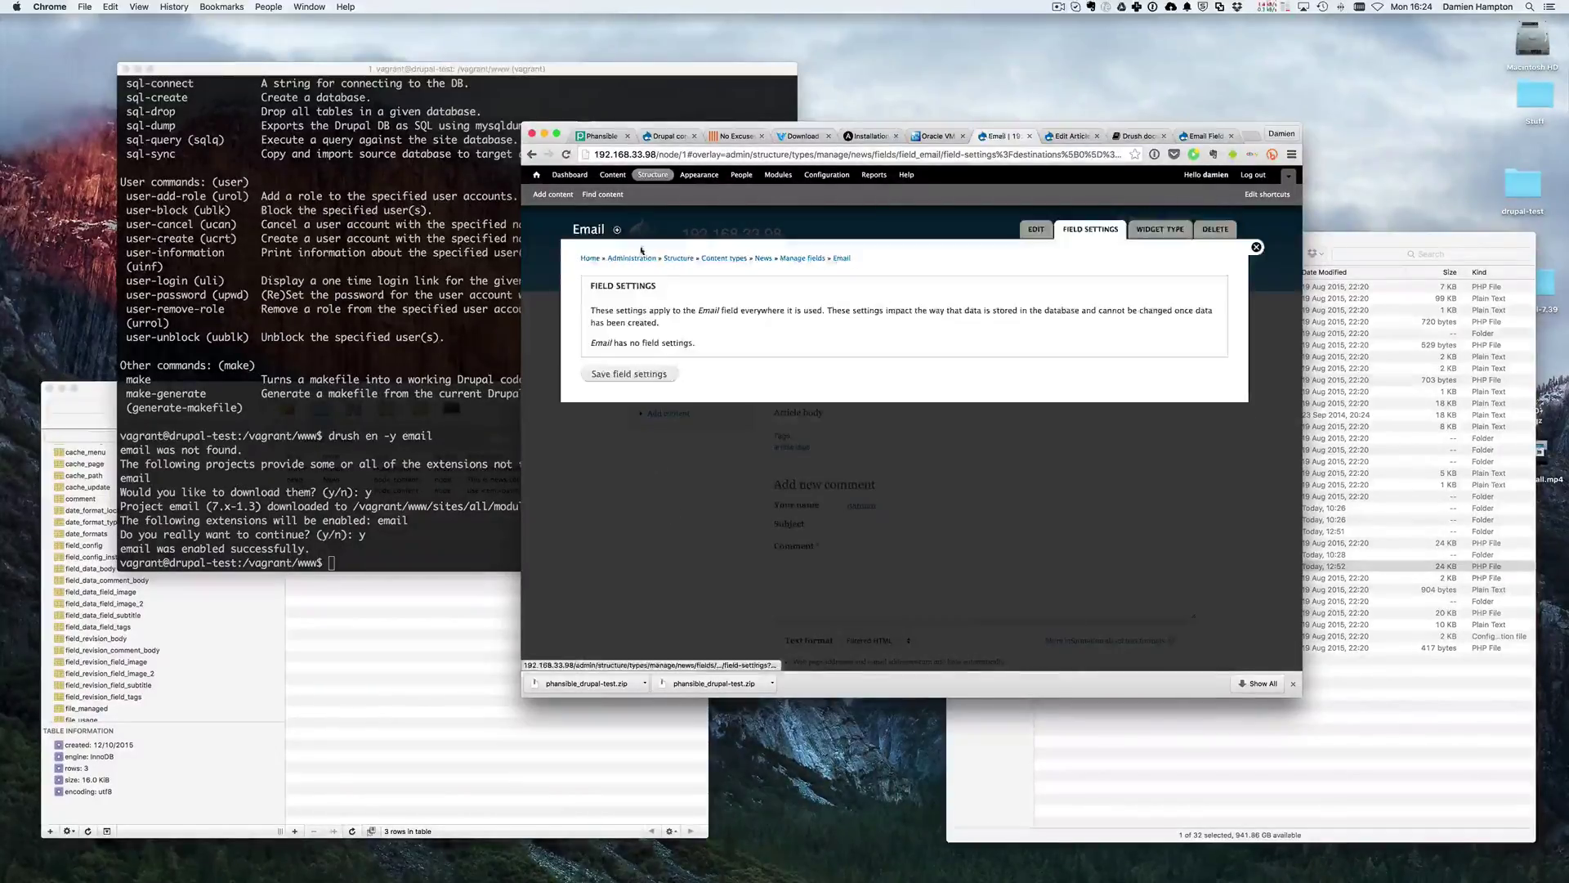
left_click(618, 379)
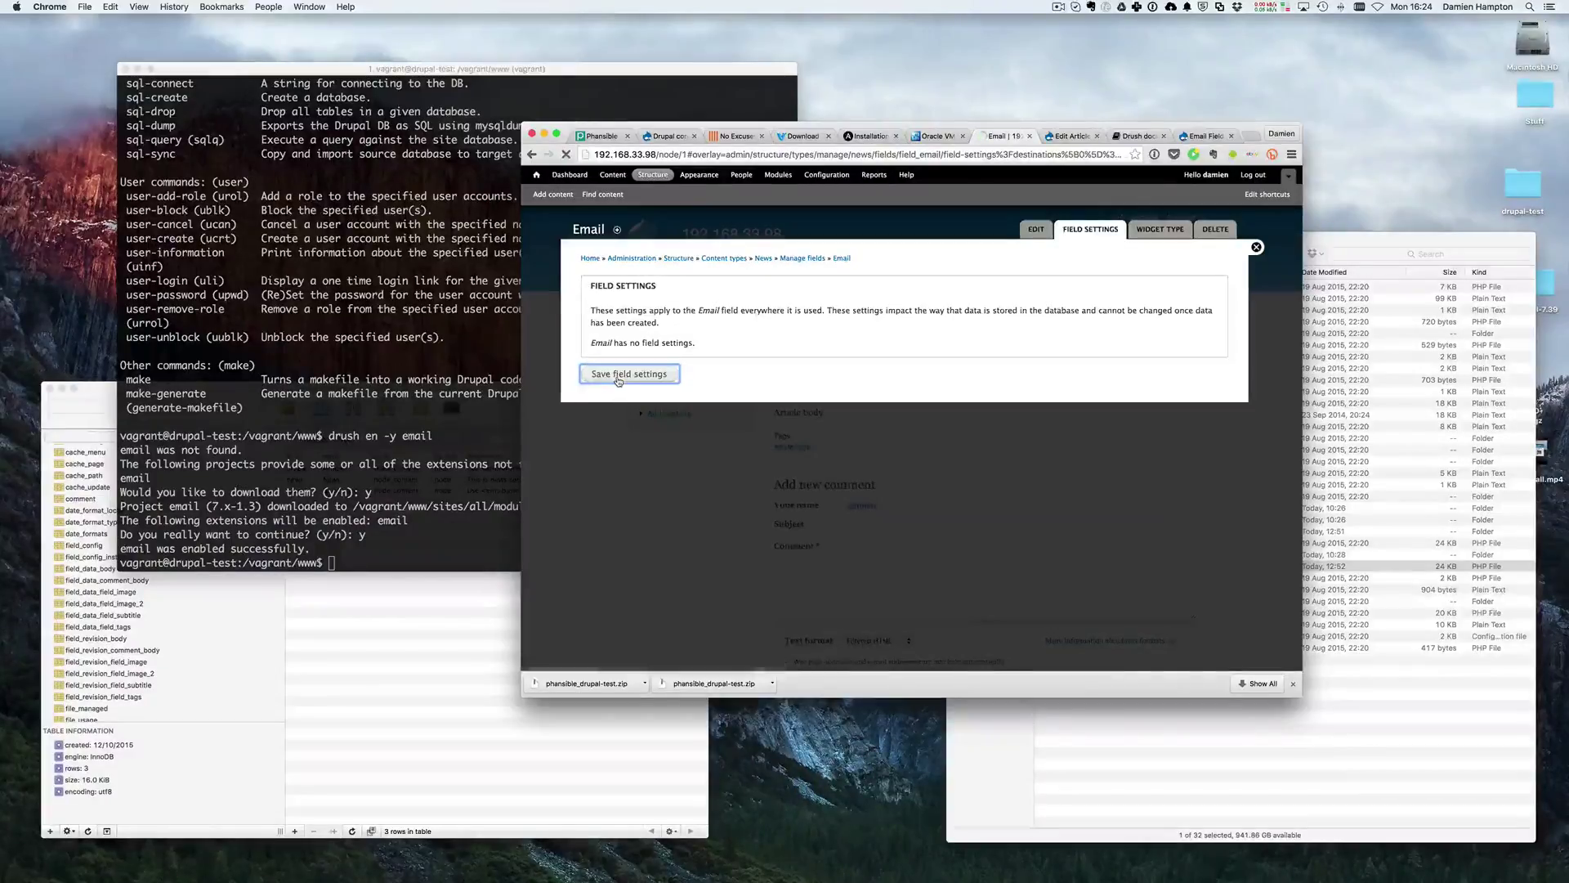
scroll(683, 405, "down", 10)
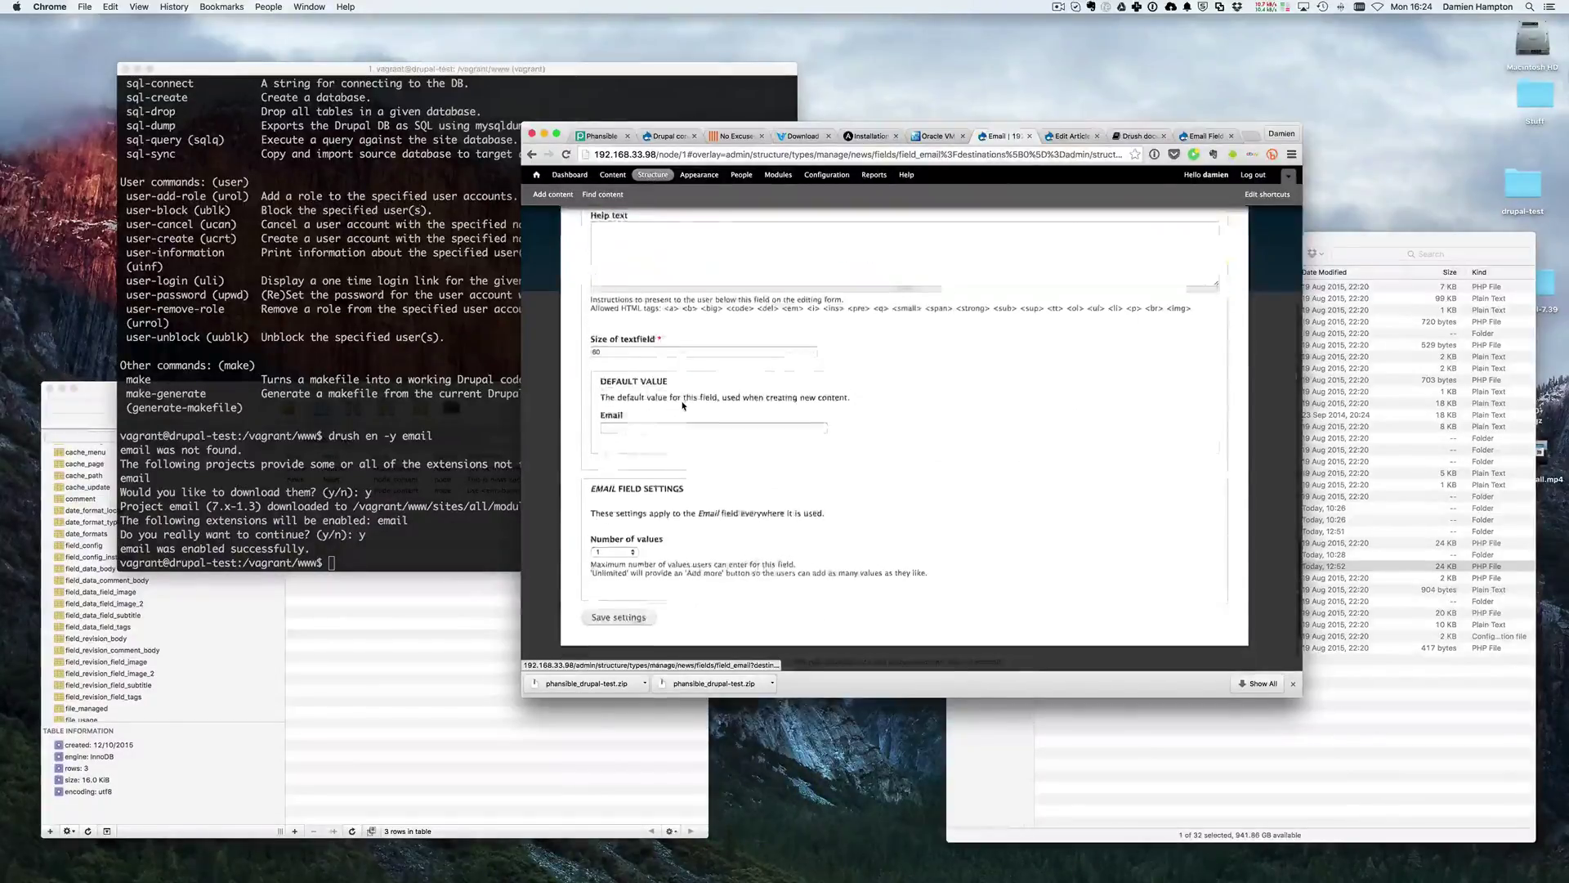
left_click(619, 613)
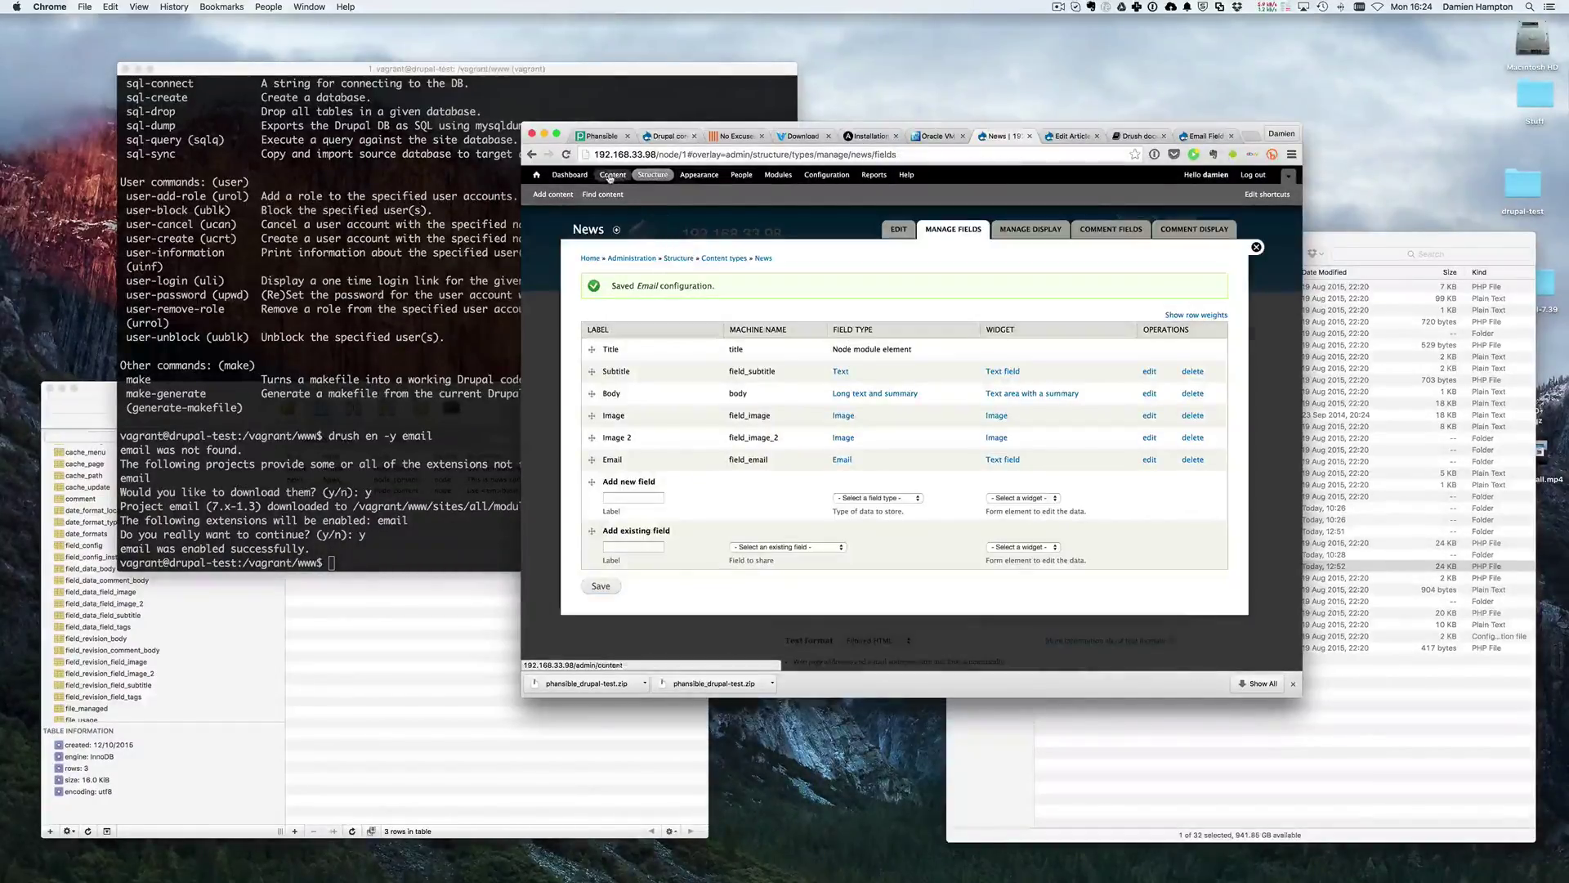
- Open a blank News item form via Content > Add content > News
left_click(612, 174)
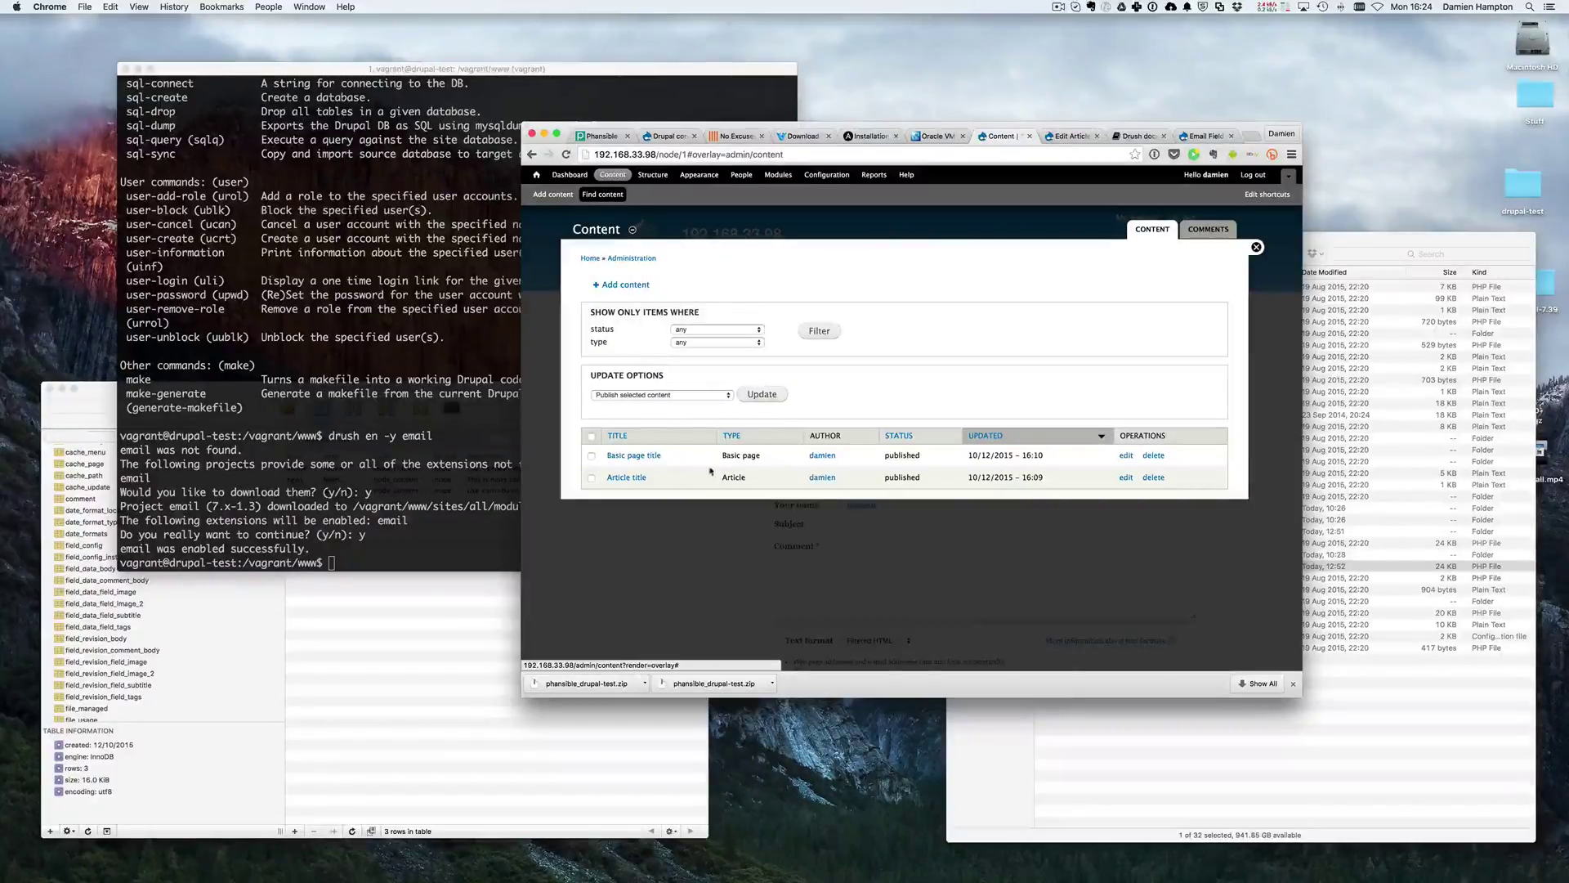
left_click(625, 285)
left_click(609, 360)
scroll(748, 431, "down", 5)
scroll(748, 430, "down", 3)
left_click(708, 505)
scroll(708, 521, "up", 10)
- Enter title TEST with an incomplete Email value 'test' and try saving, triggering a validation error
left_click(622, 291)
type("TEST")
key("Tab")
key("Tab")
key("Tab")
key("Tab")
key("Tab")
key("Tab")
key("Tab")
key("Tab")
key("Tab")
key("Tab")
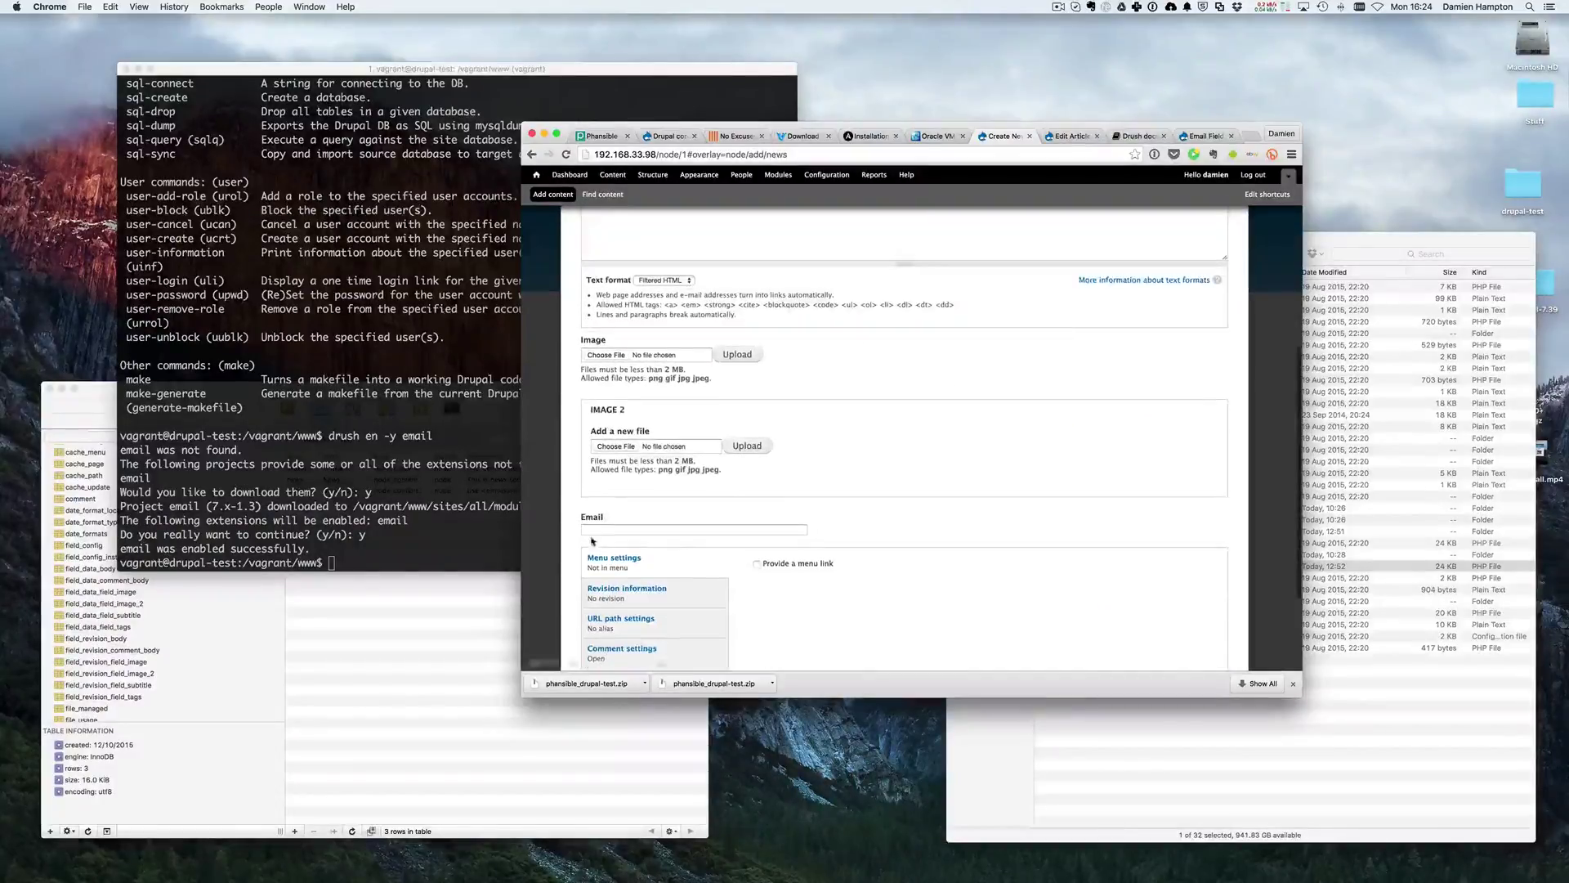
type("test")
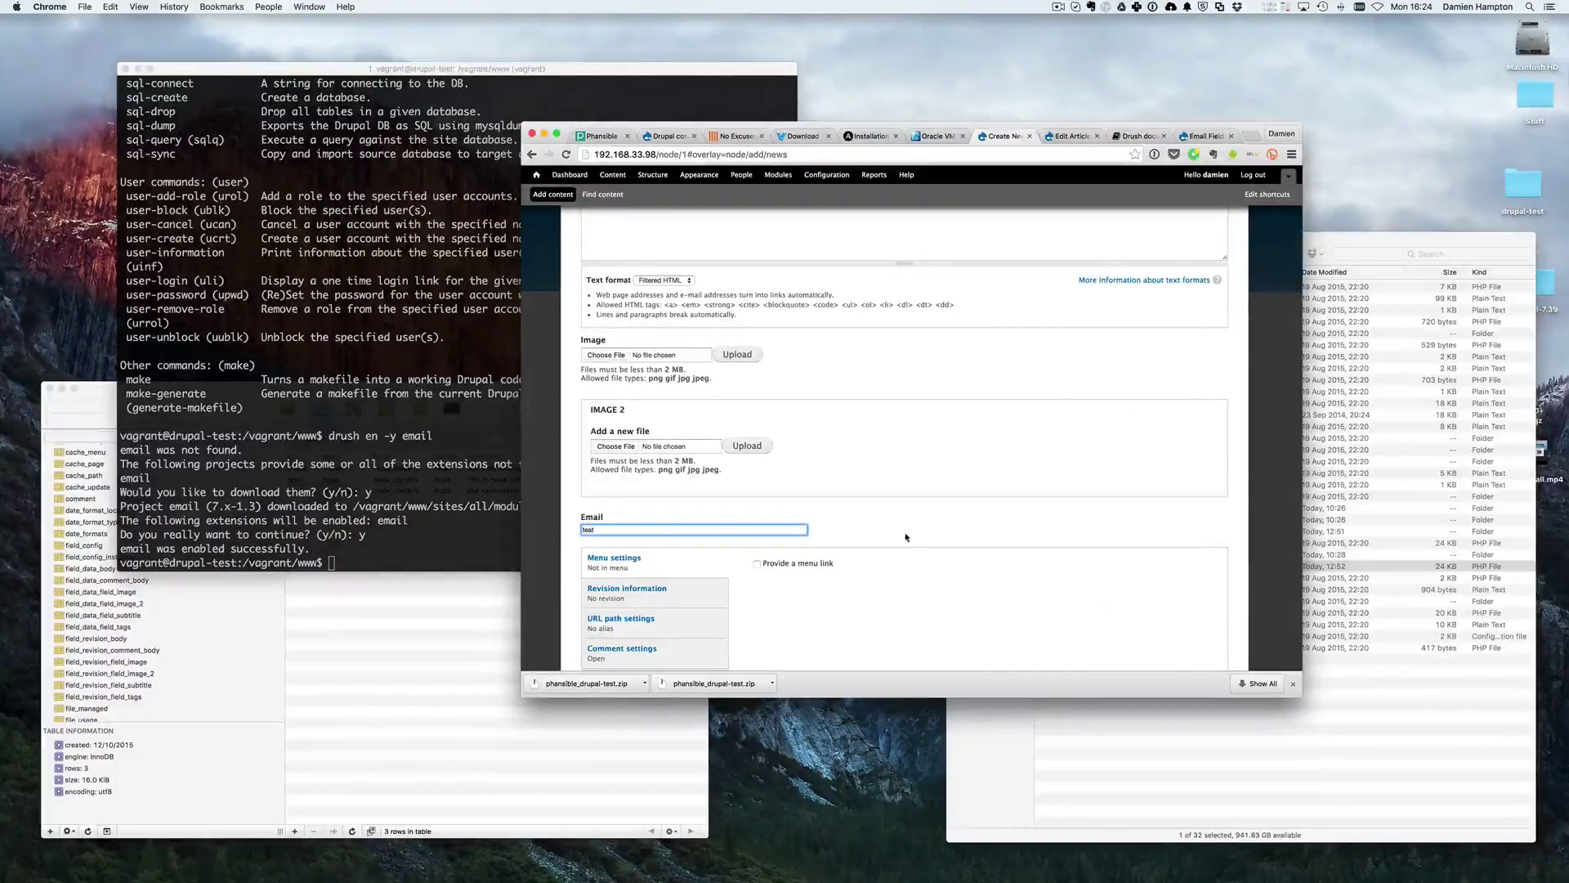
scroll(910, 537, "down", 5)
left_click(604, 616)
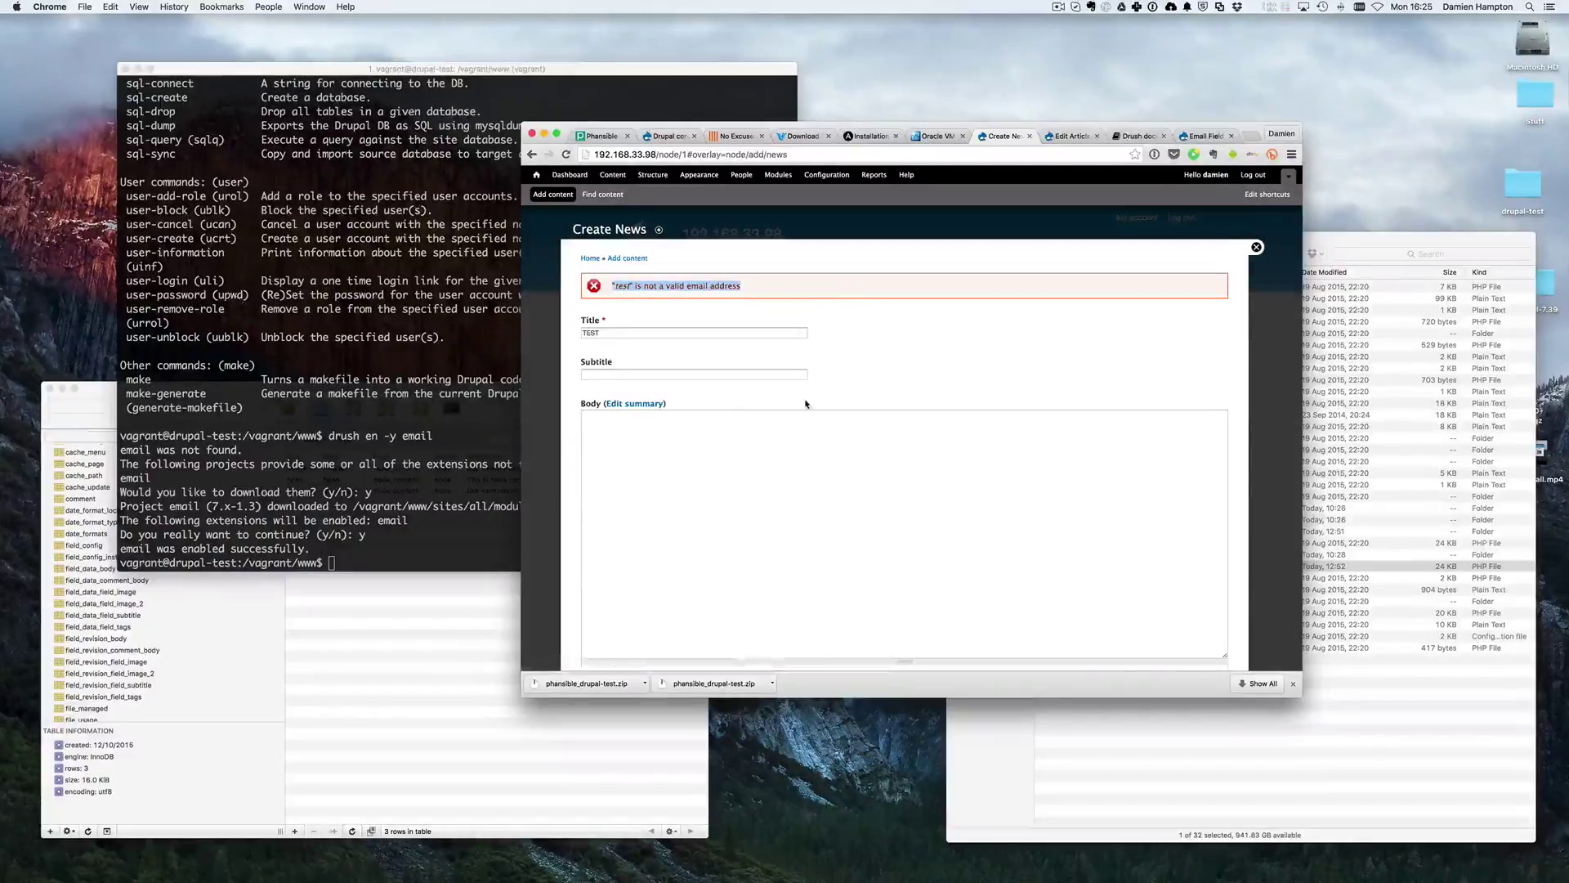
- Complete the Email field with a valid test address and save the News item
scroll(645, 464, "down", 3)
scroll(650, 654, "down", 1)
left_click(654, 633)
type("@test.com")
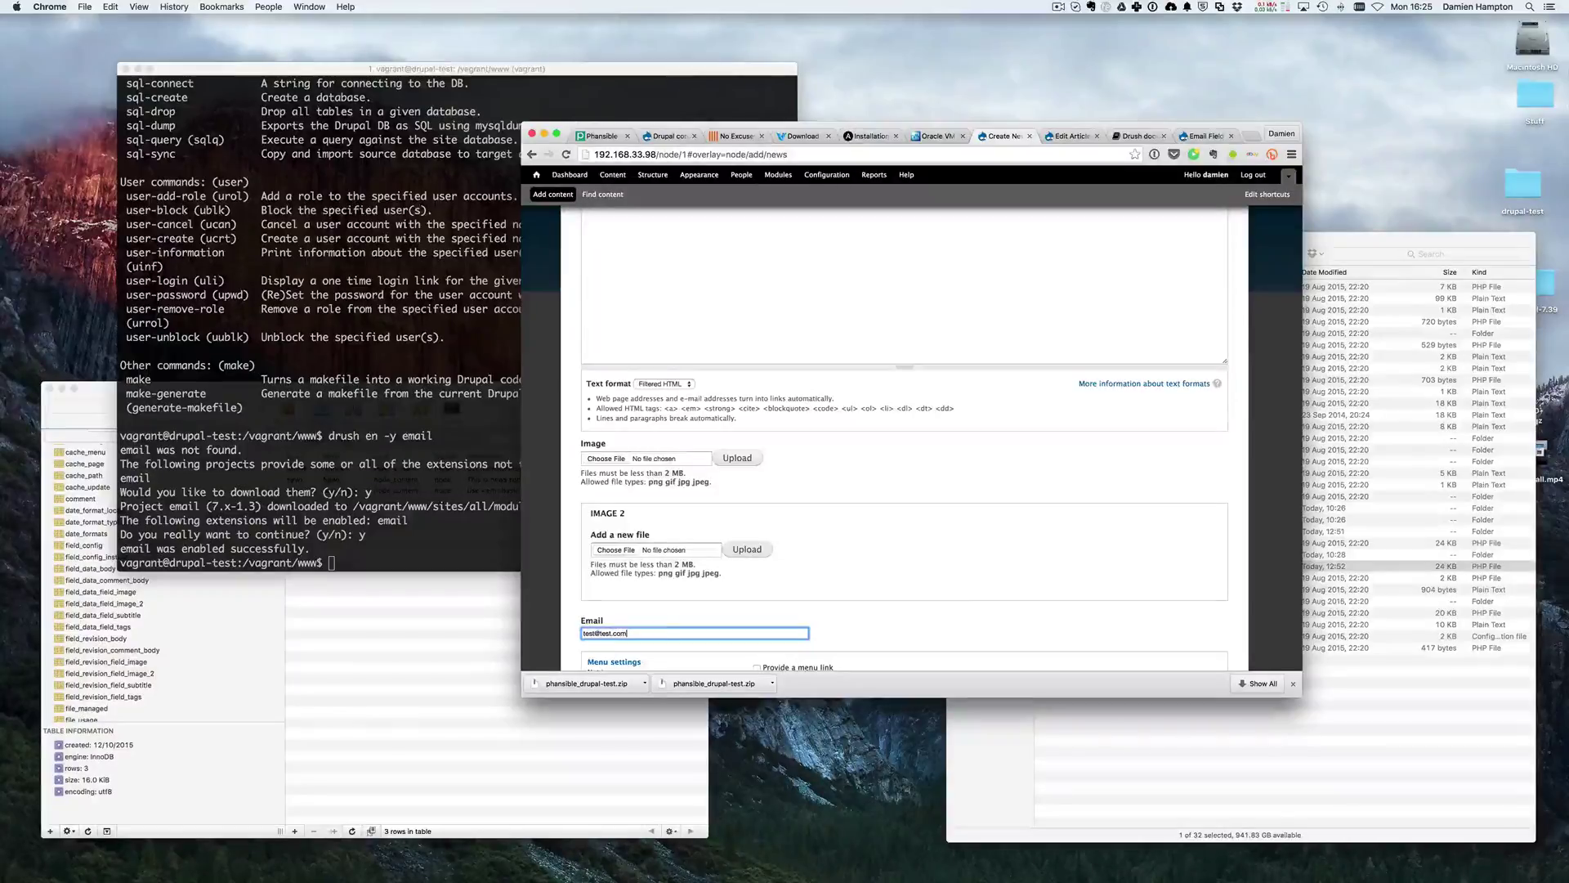
scroll(660, 636, "down", 3)
left_click(601, 614)
- Select the e-mail address shown on the saved TEST node, then clear the selection
left_click_drag(772, 477, 868, 479)
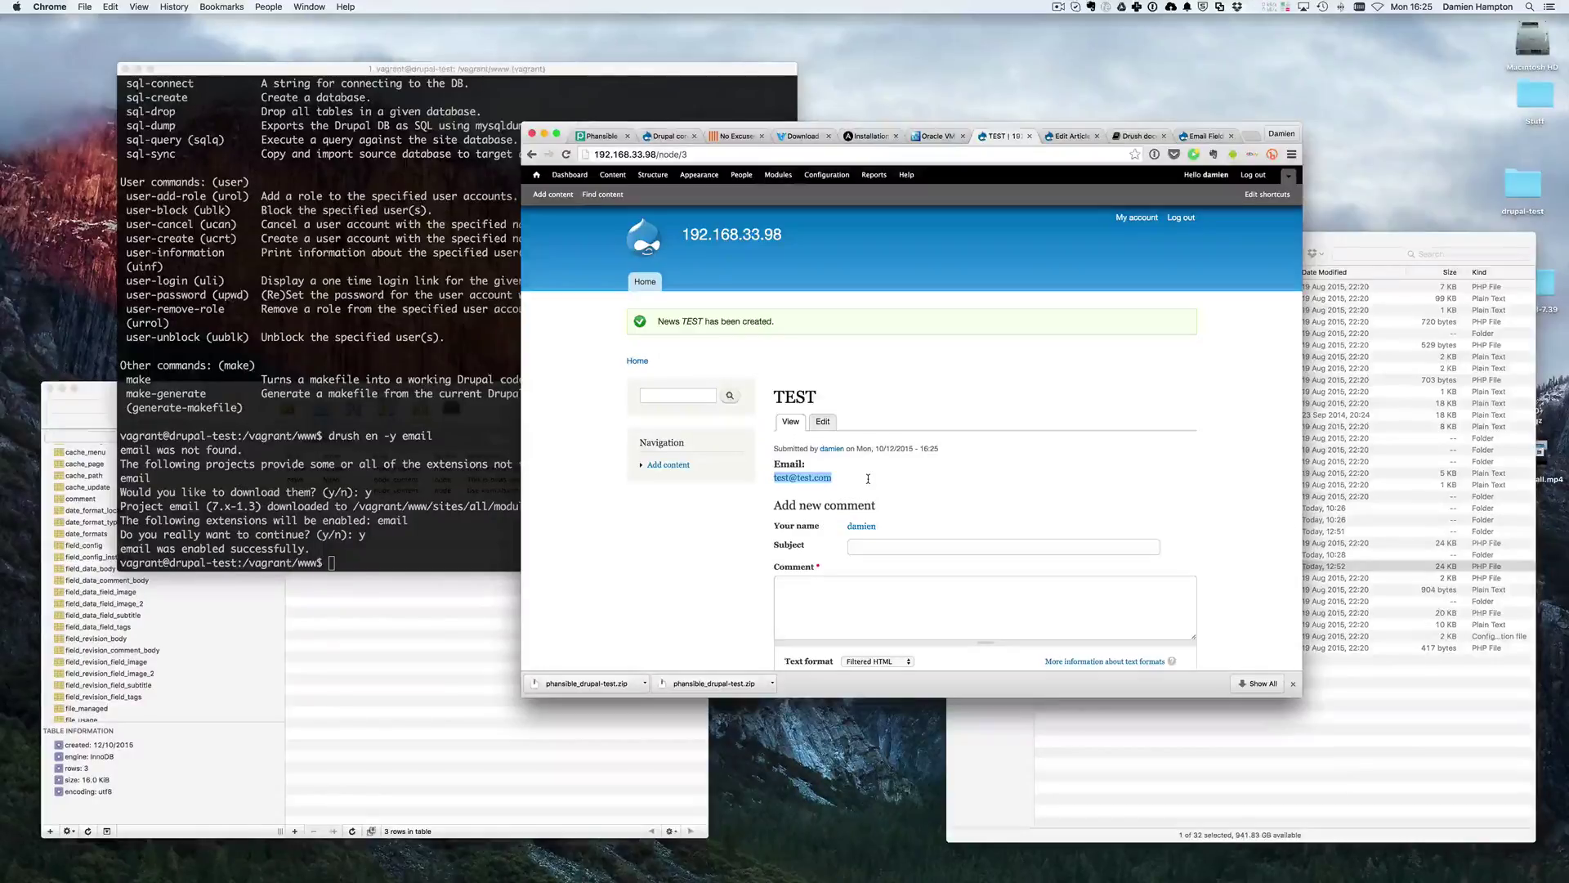
scroll(868, 479, "down", 1)
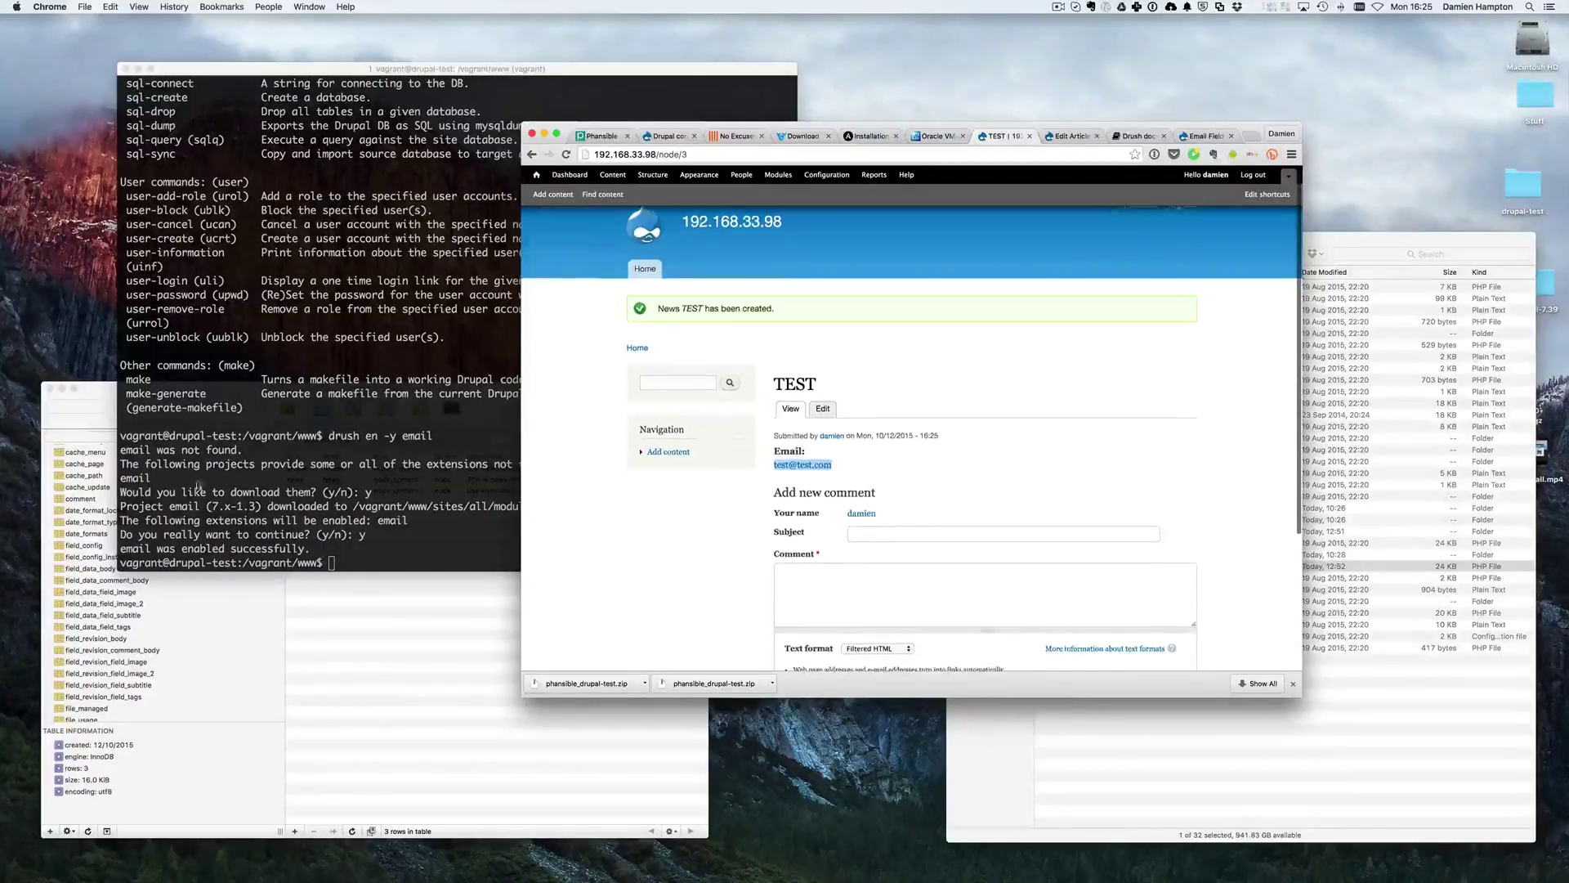
left_click(640, 569)
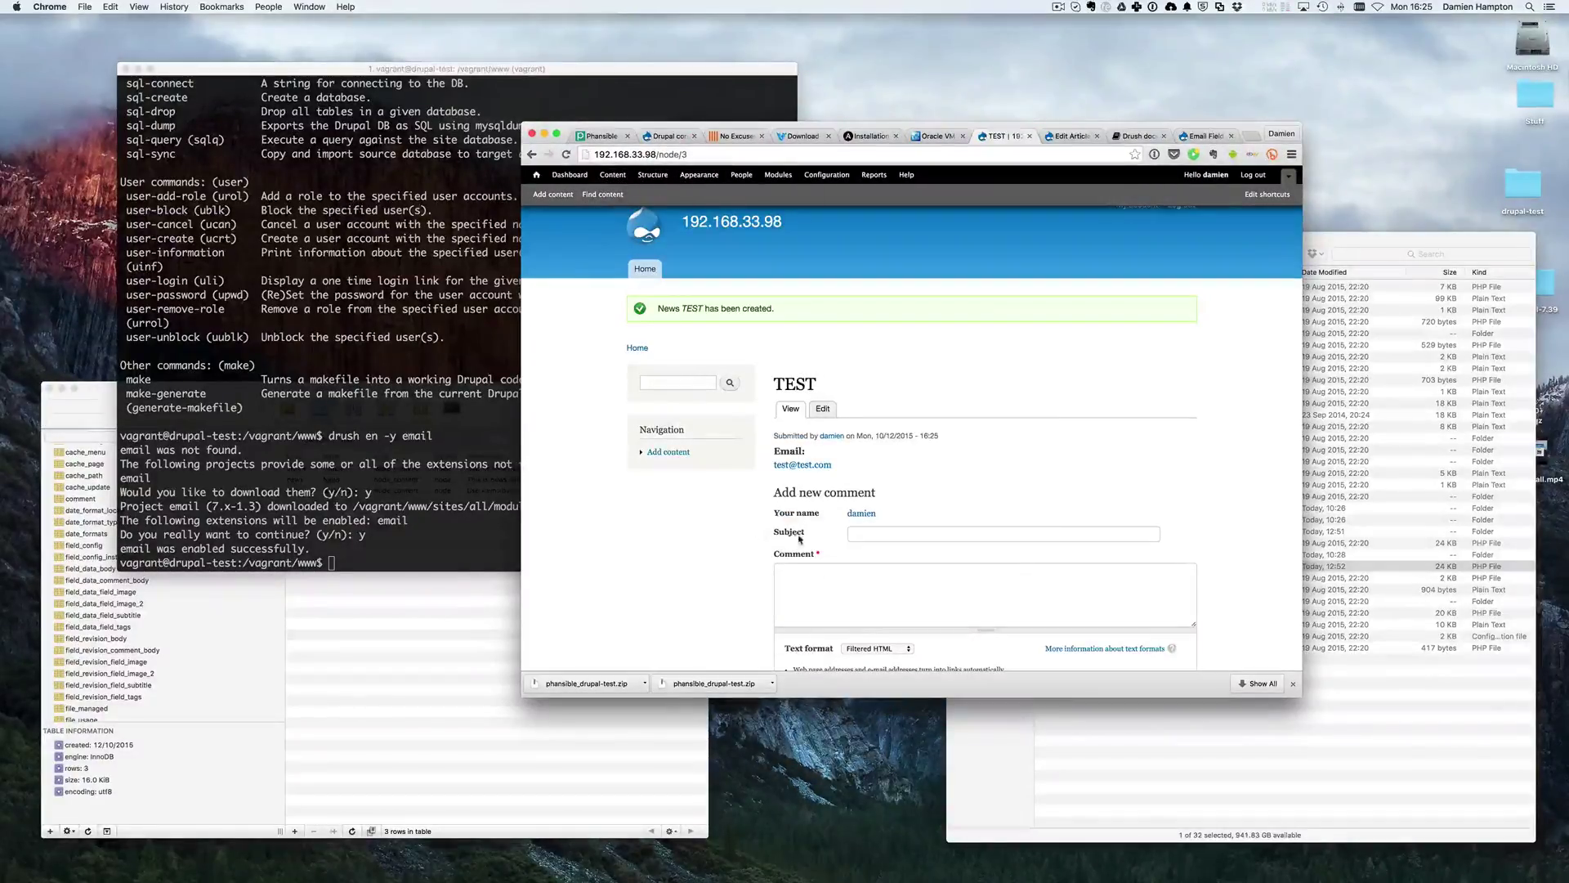
left_click(354, 533)
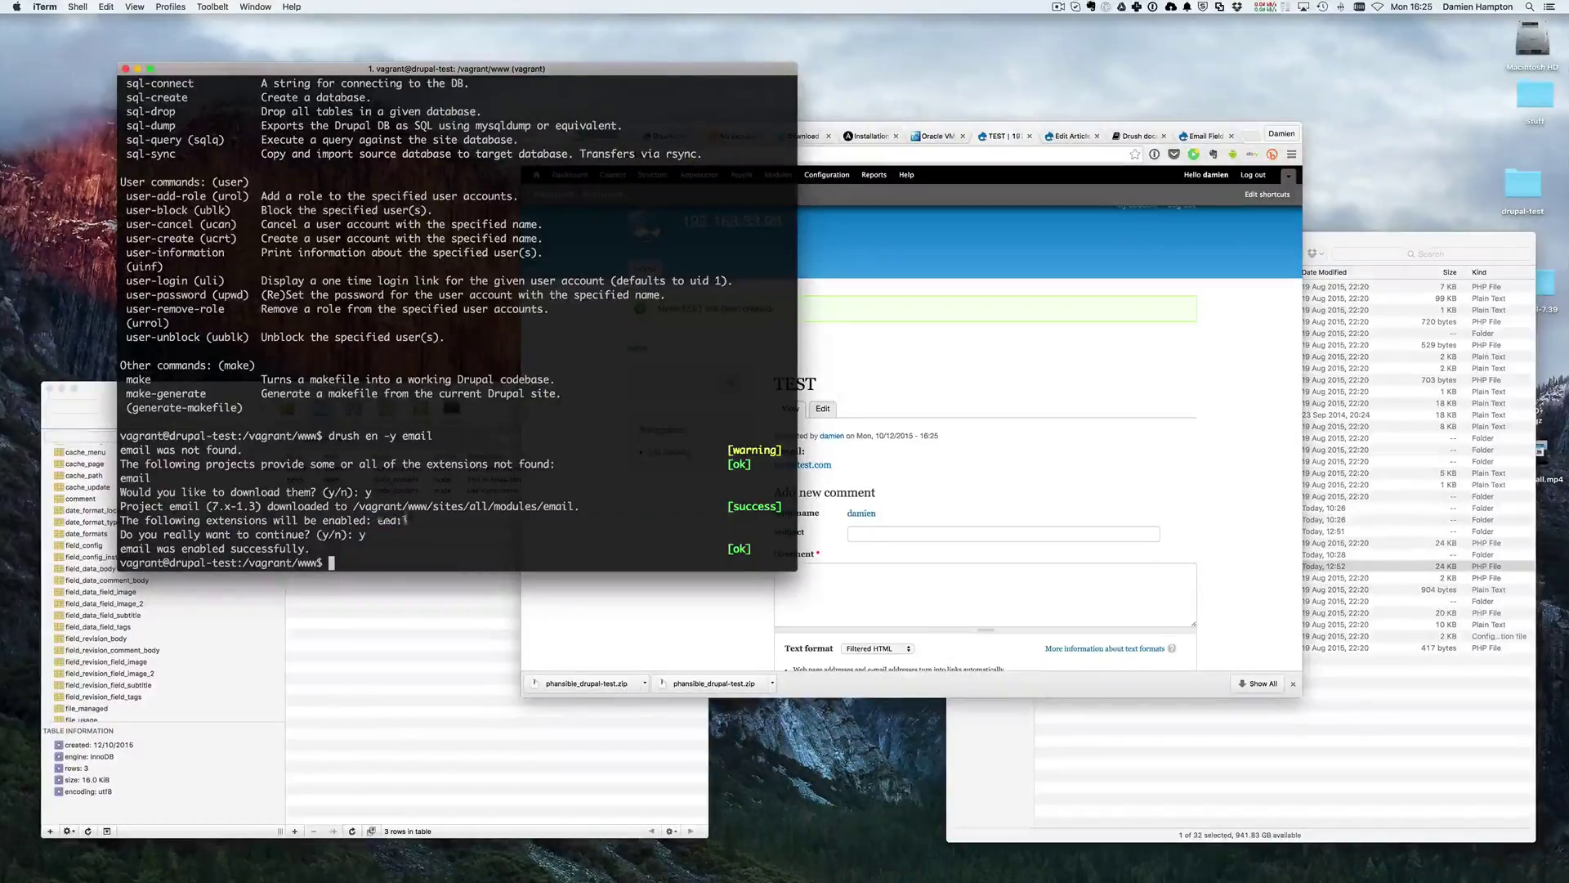
left_click_drag(406, 519, 375, 520)
left_click(928, 368)
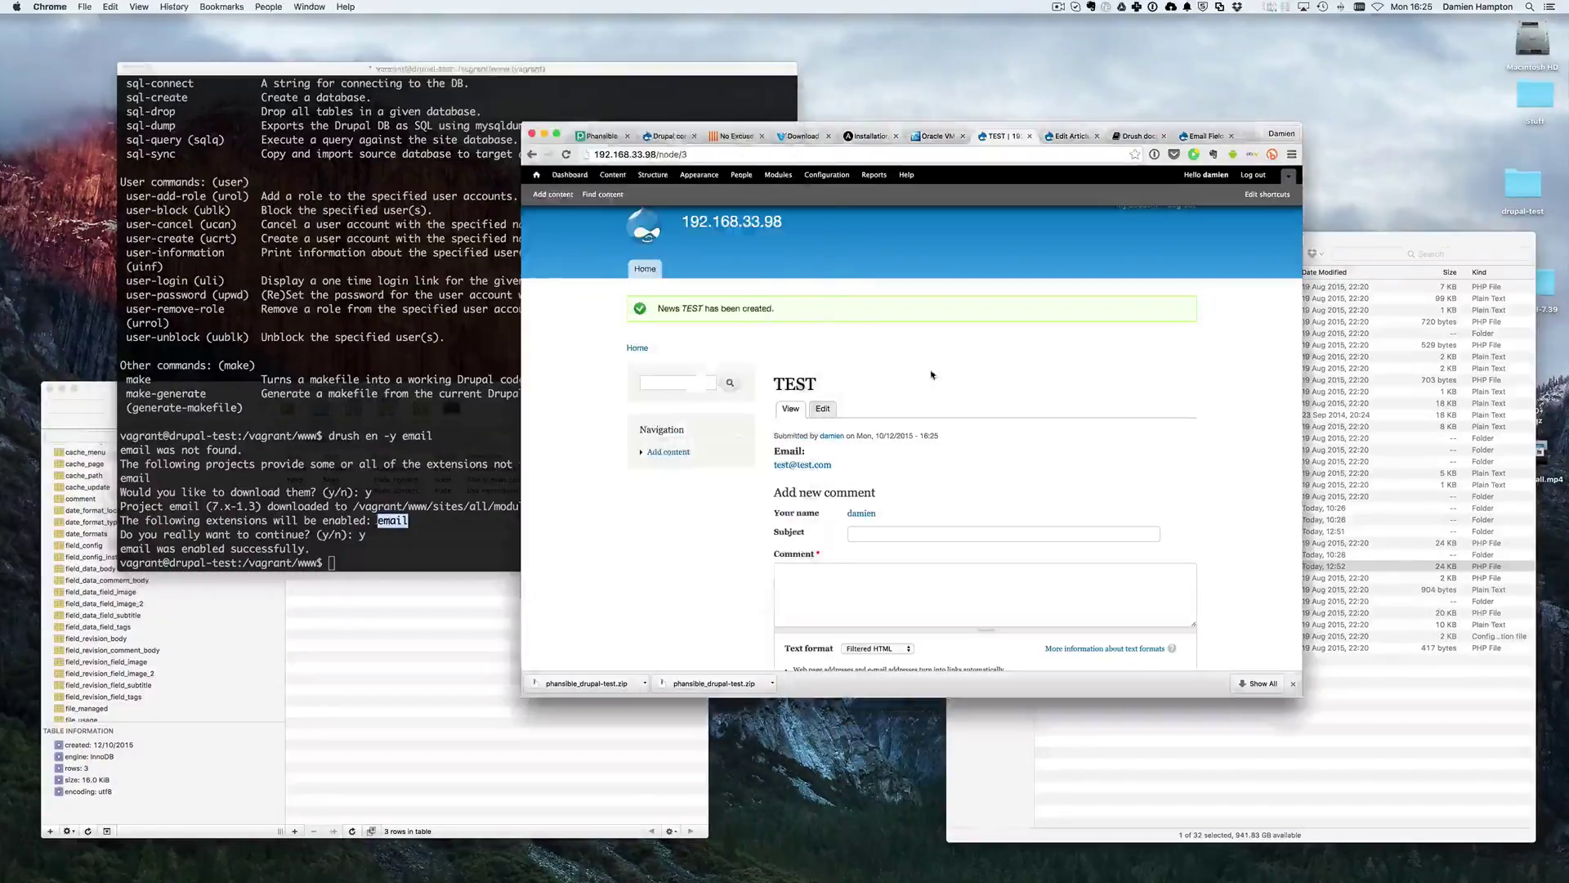